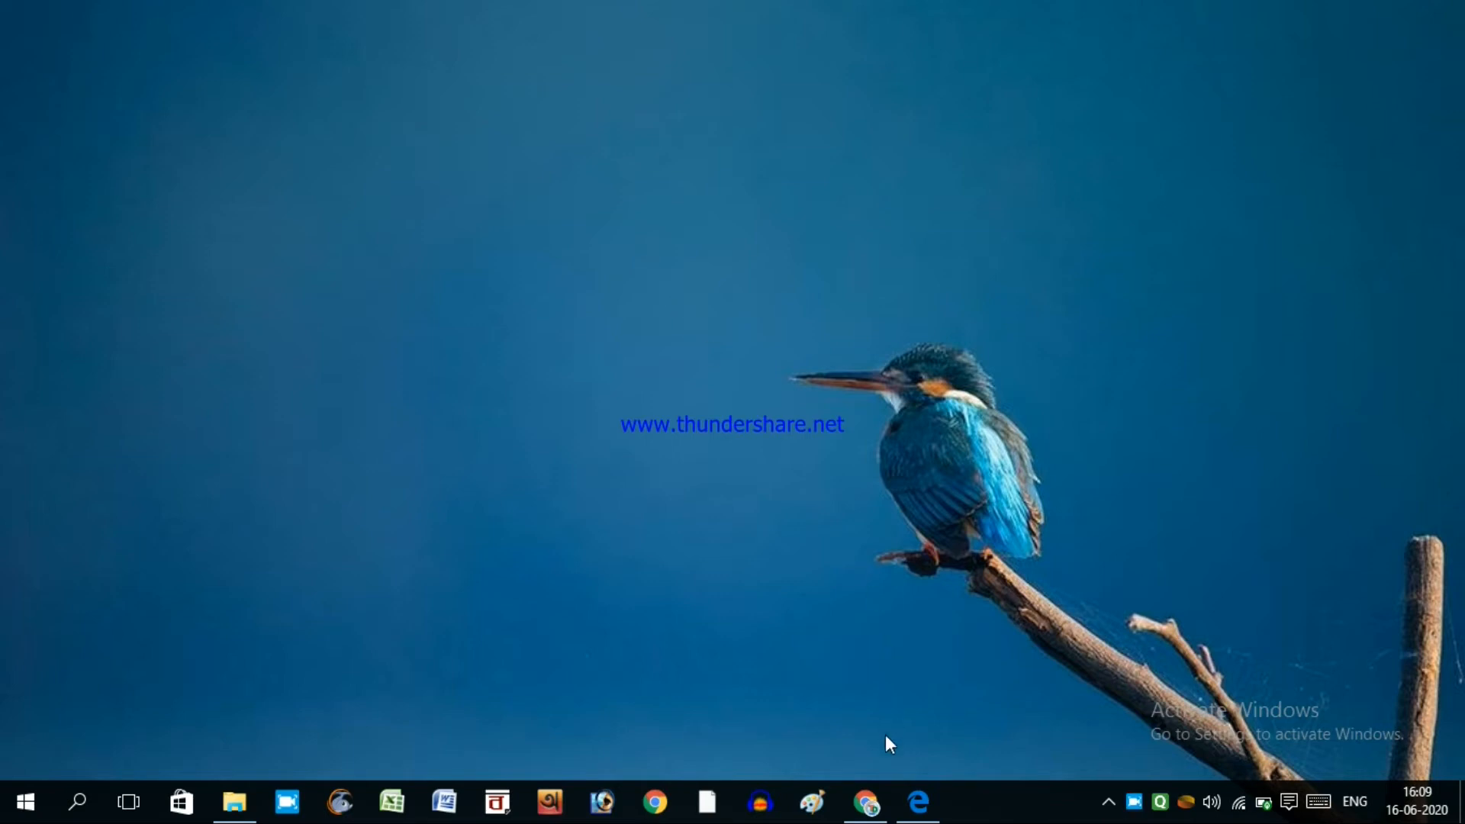
# Switch to Chrome, open Google Classroom from the search results, and continue with the signed-in account.
pyautogui.moveTo(865, 802)
pyautogui.click(847, 723)
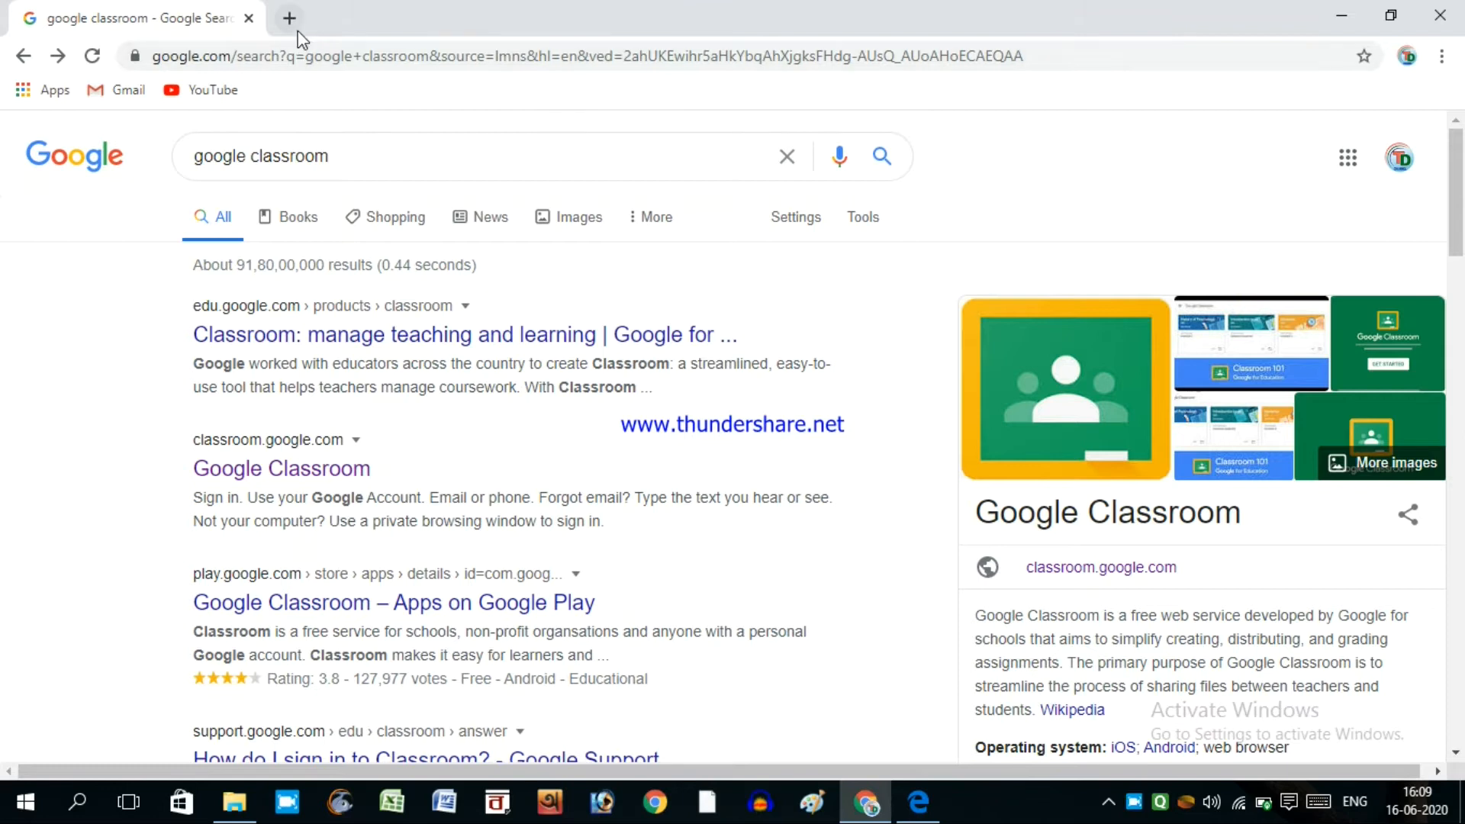
pyautogui.moveTo(344, 157); pyautogui.dragTo(190, 155)
pyautogui.click(98, 255)
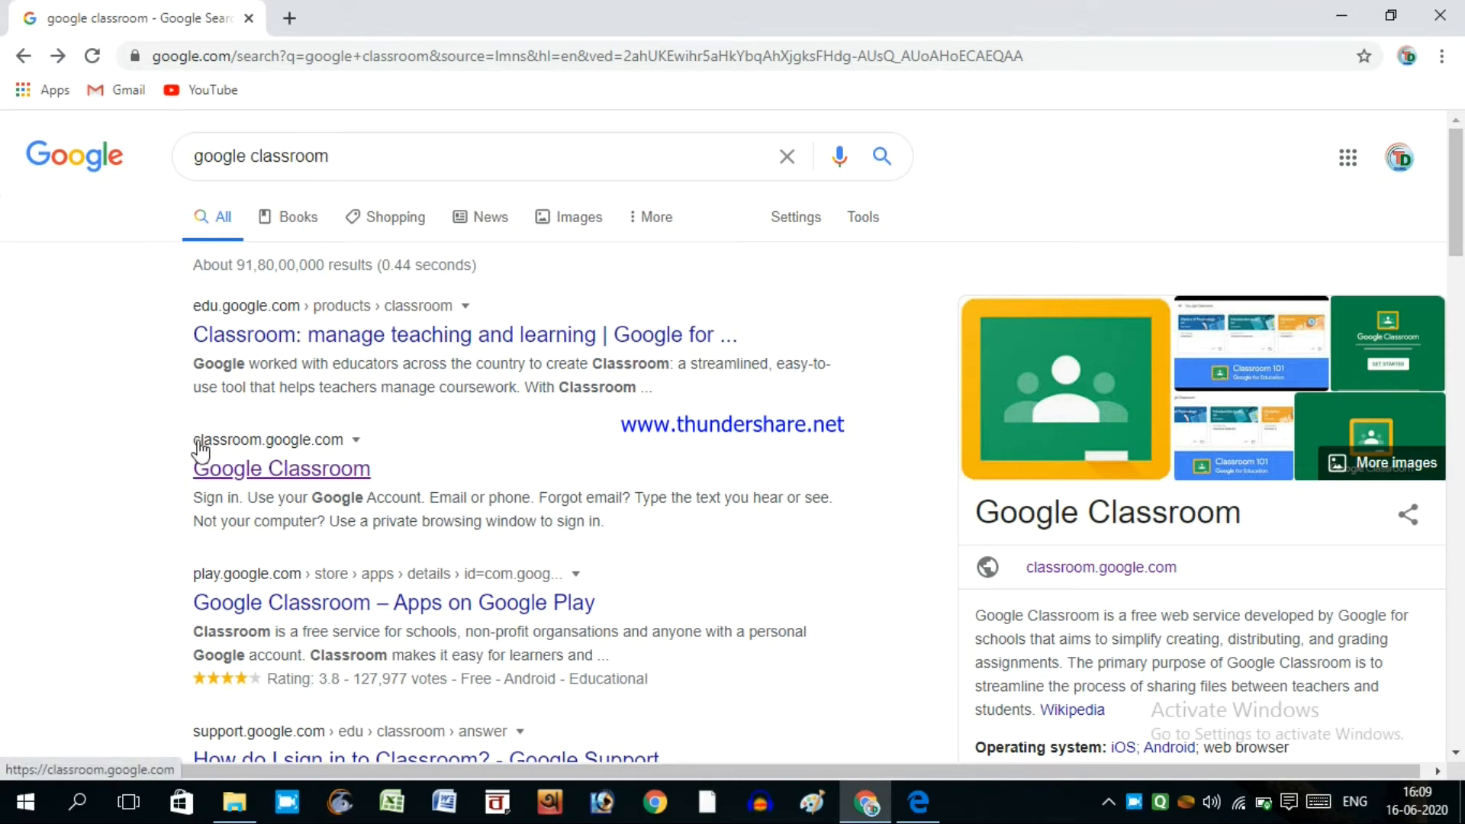
pyautogui.click(285, 470)
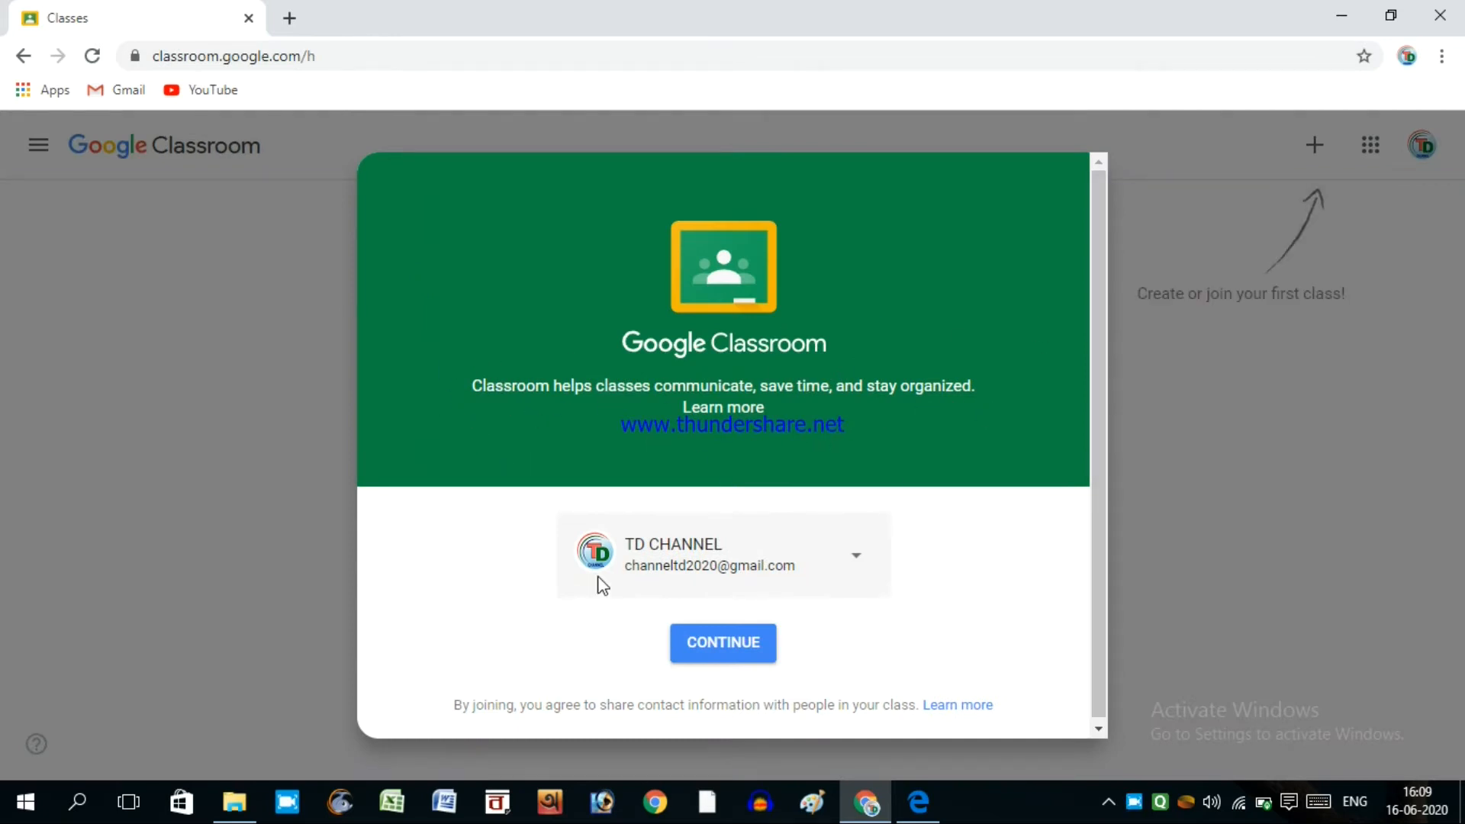
pyautogui.click(703, 640)
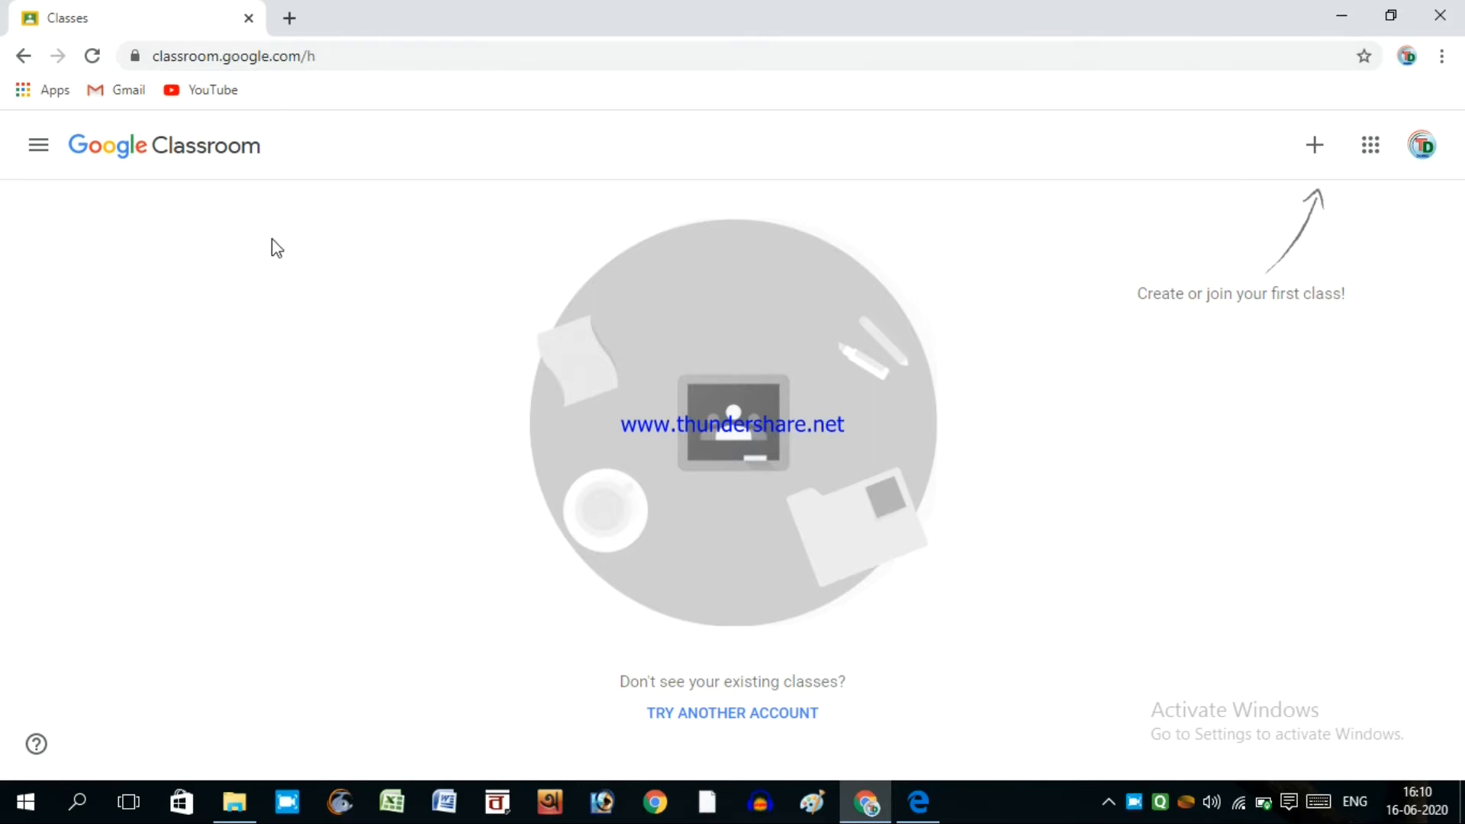
# Review the profile and notification options in the Classroom settings, and return to the Classes page.
pyautogui.click(39, 145)
pyautogui.click(142, 306)
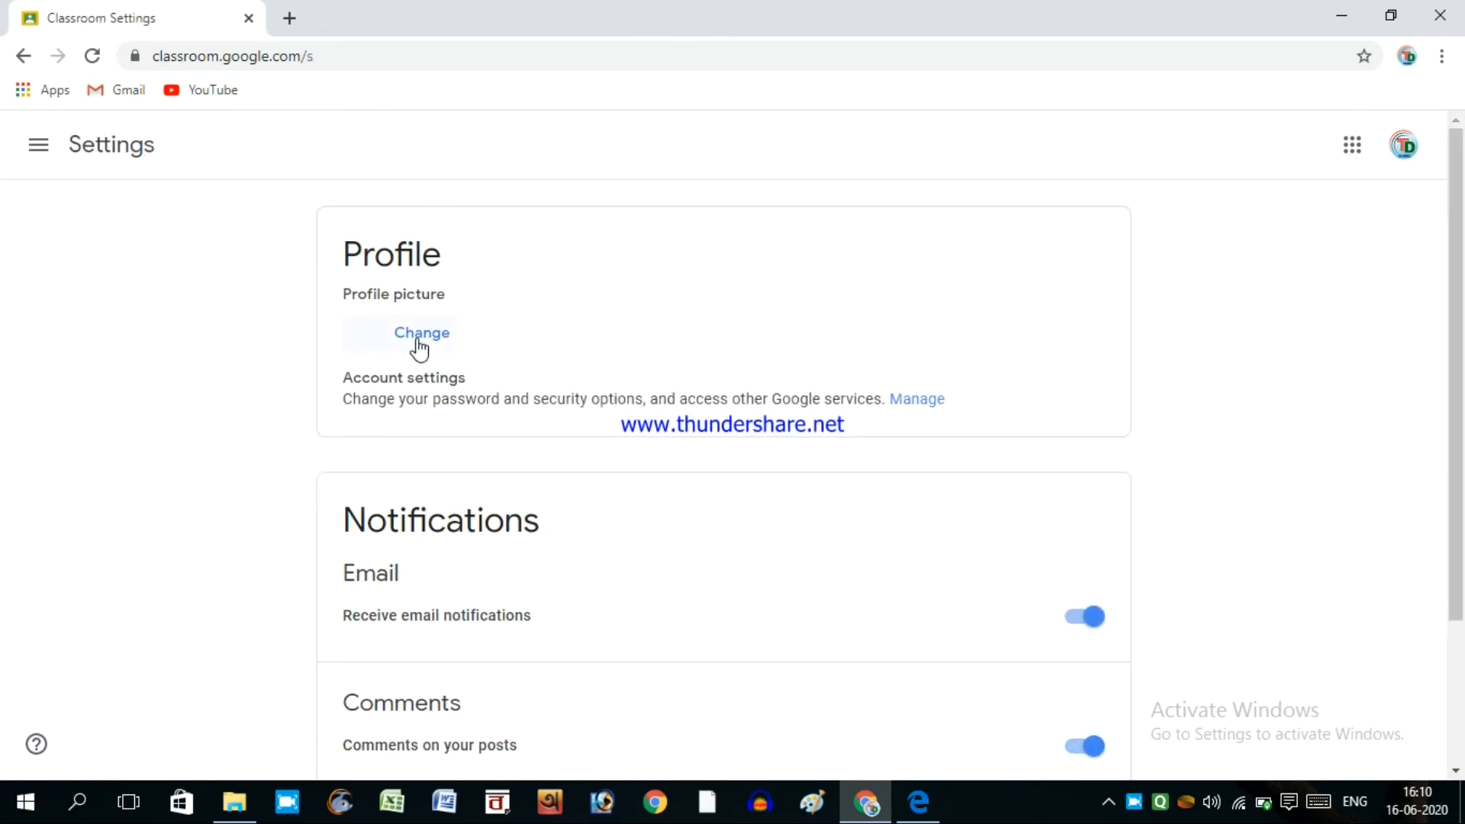
pyautogui.scroll(-1, 465, 398)
pyautogui.scroll(-1, 465, 398)
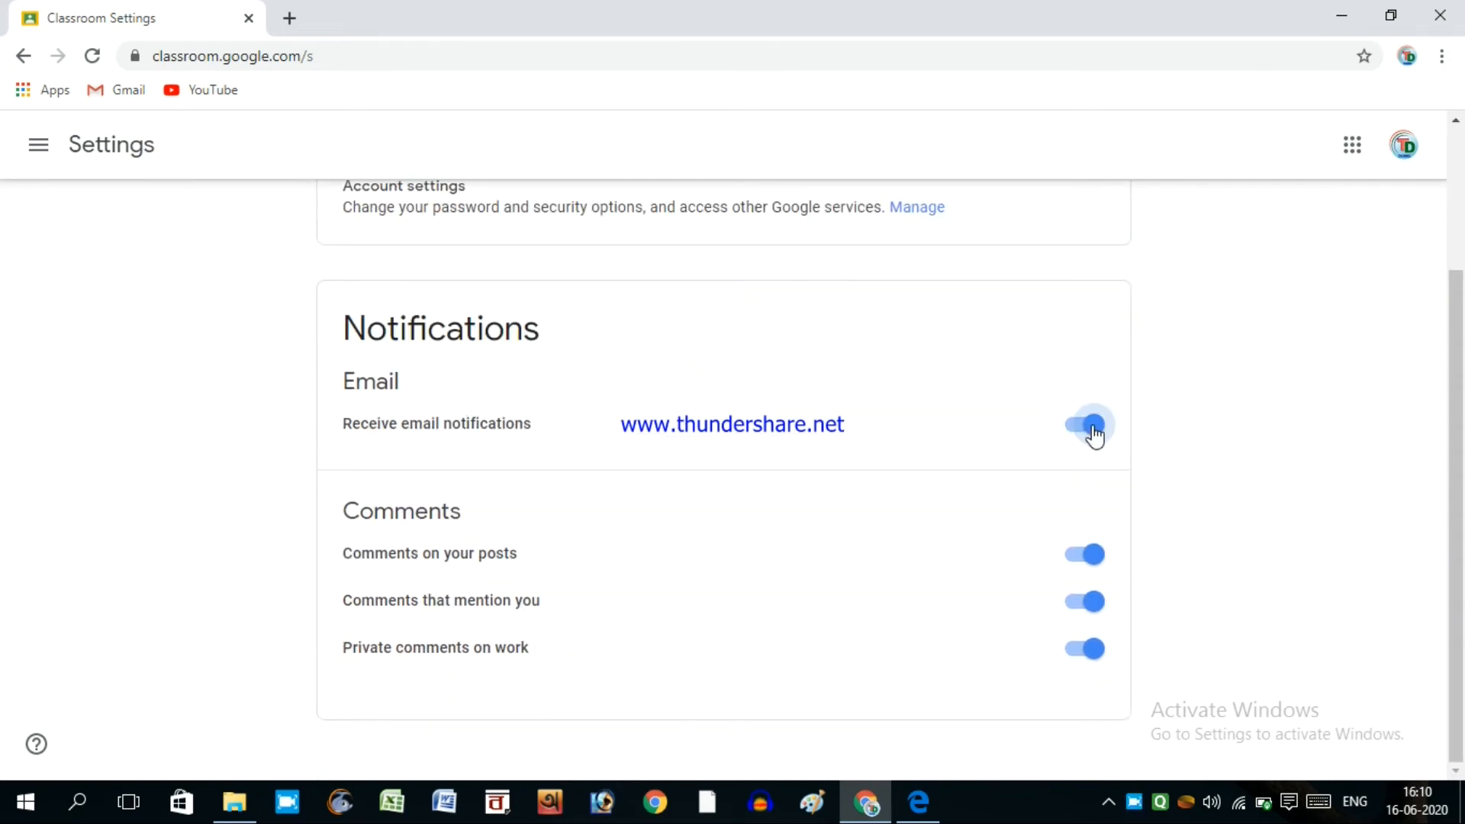
pyautogui.click(28, 146)
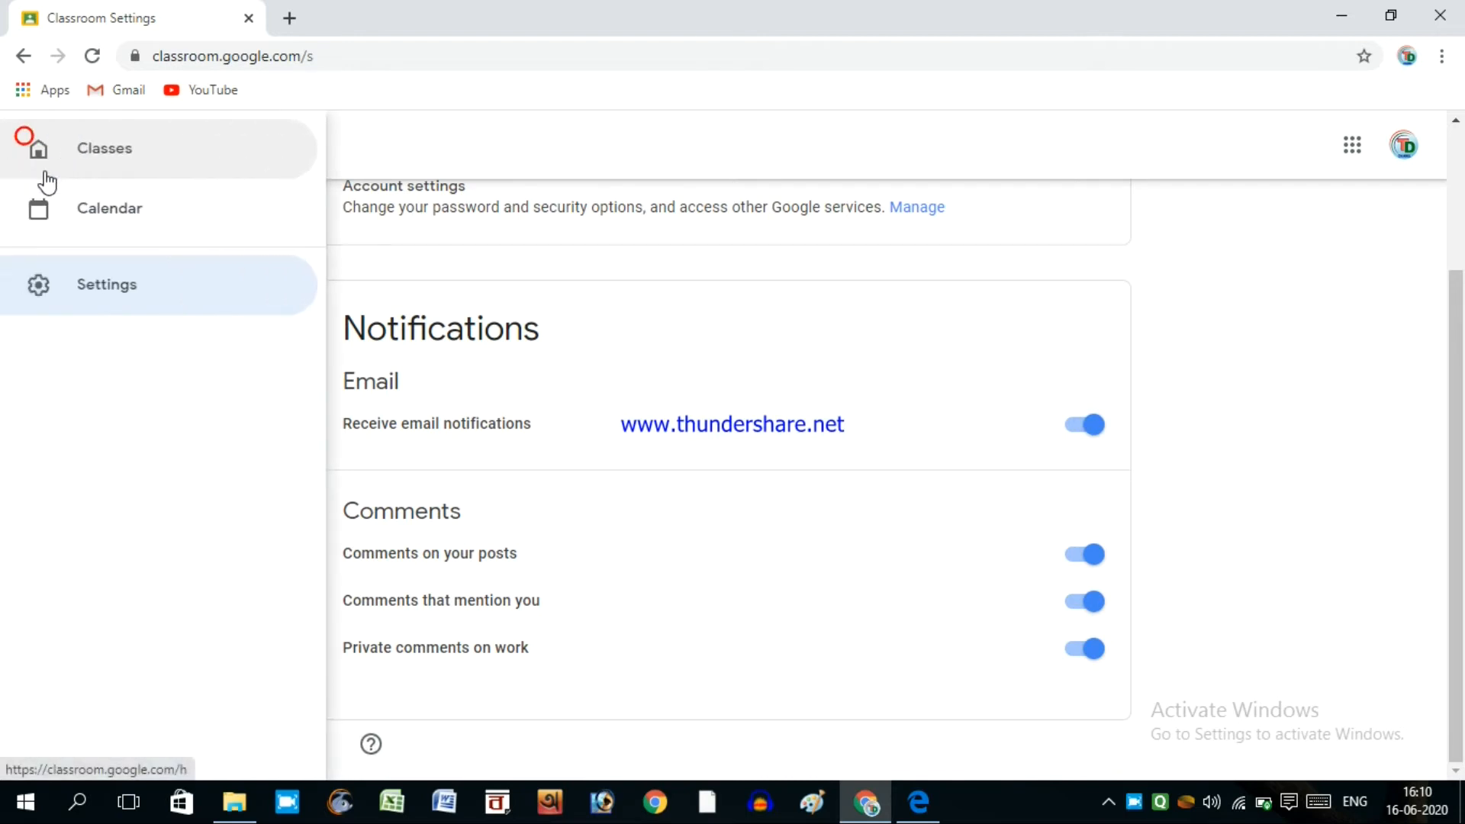
pyautogui.click(61, 149)
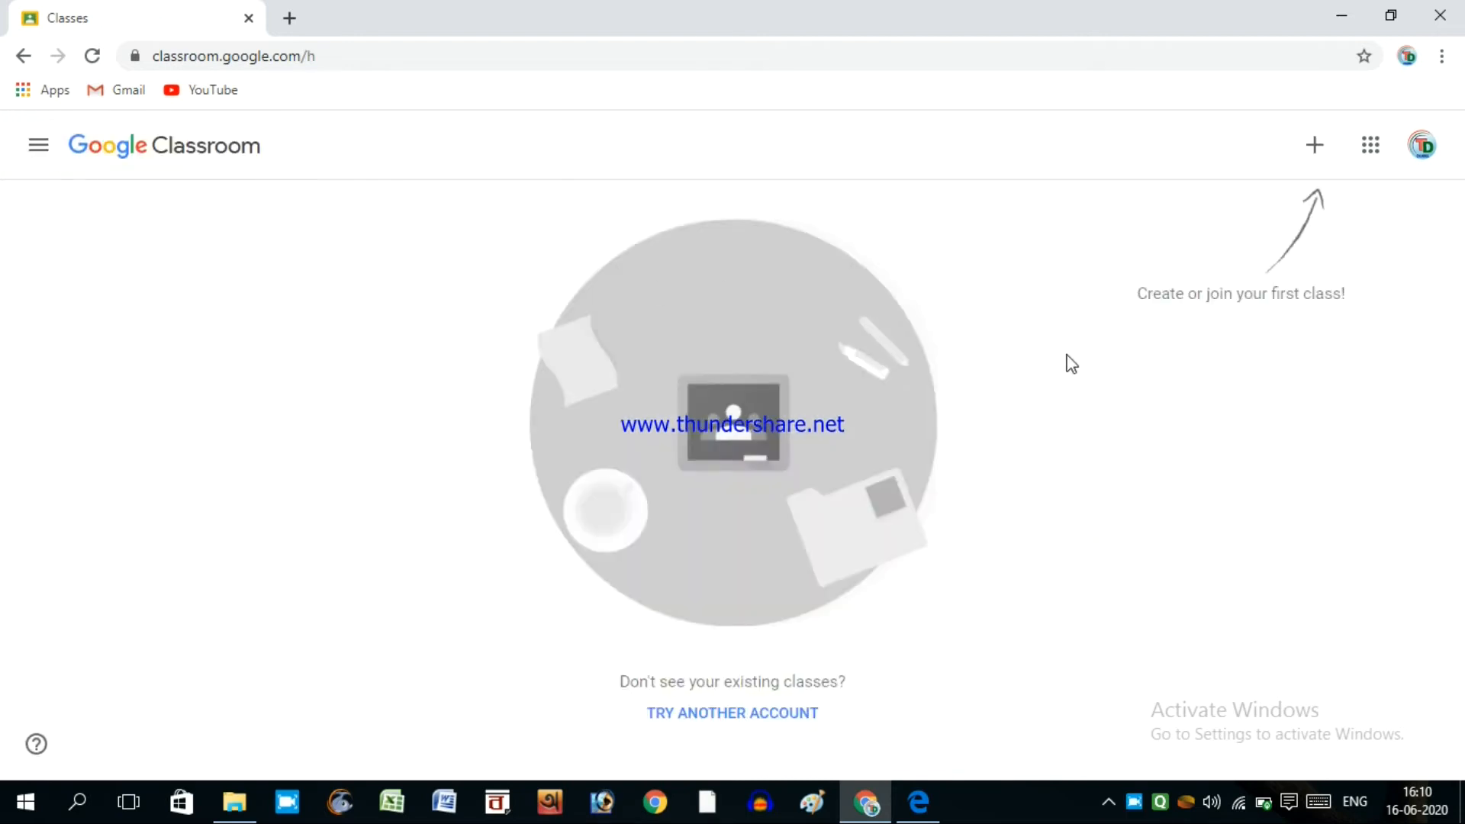
# Start creating a class and accept the notice about not using Classroom at a school with students.
pyautogui.click(1313, 146)
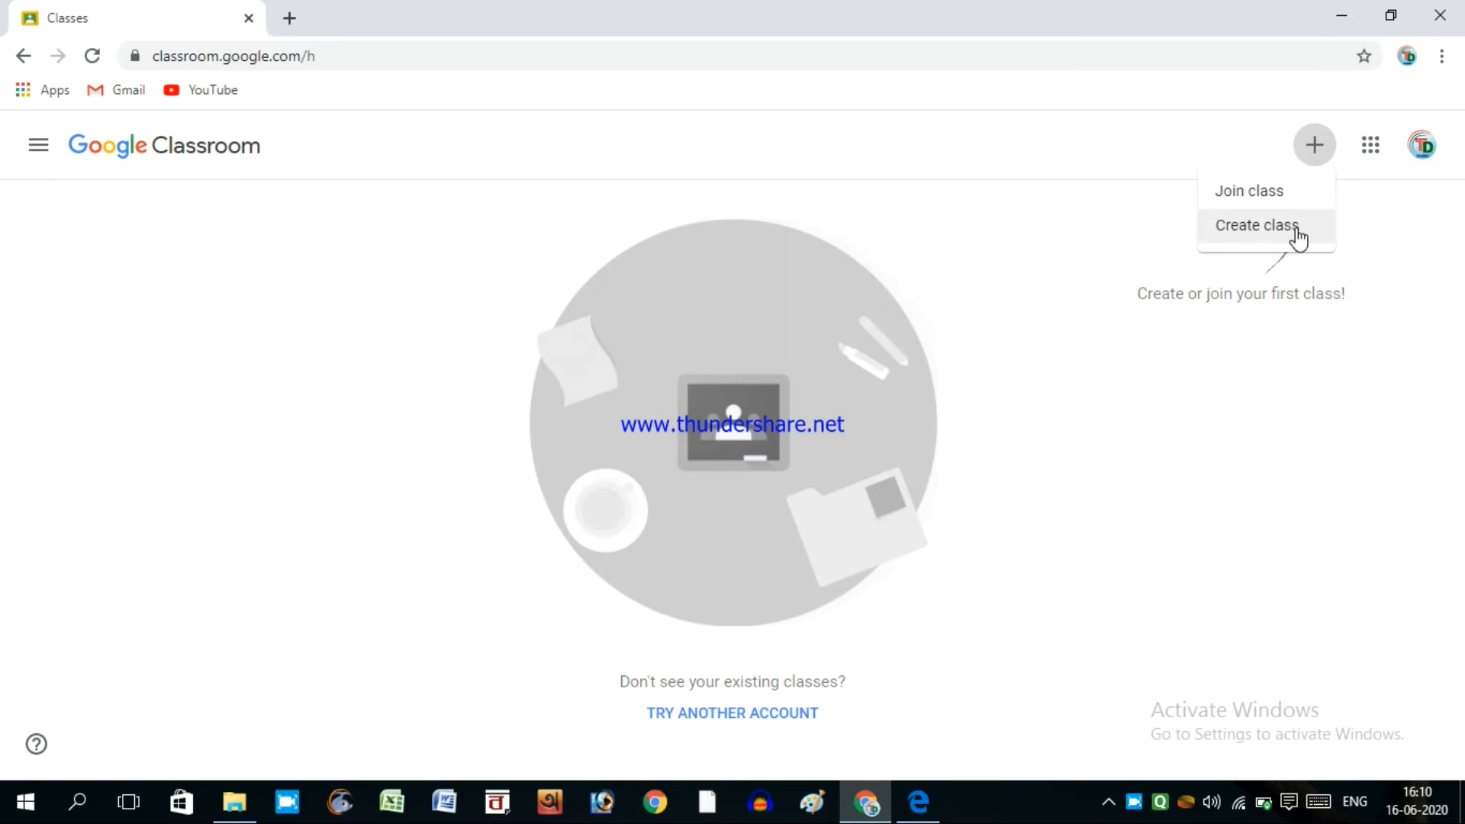
pyautogui.click(1245, 227)
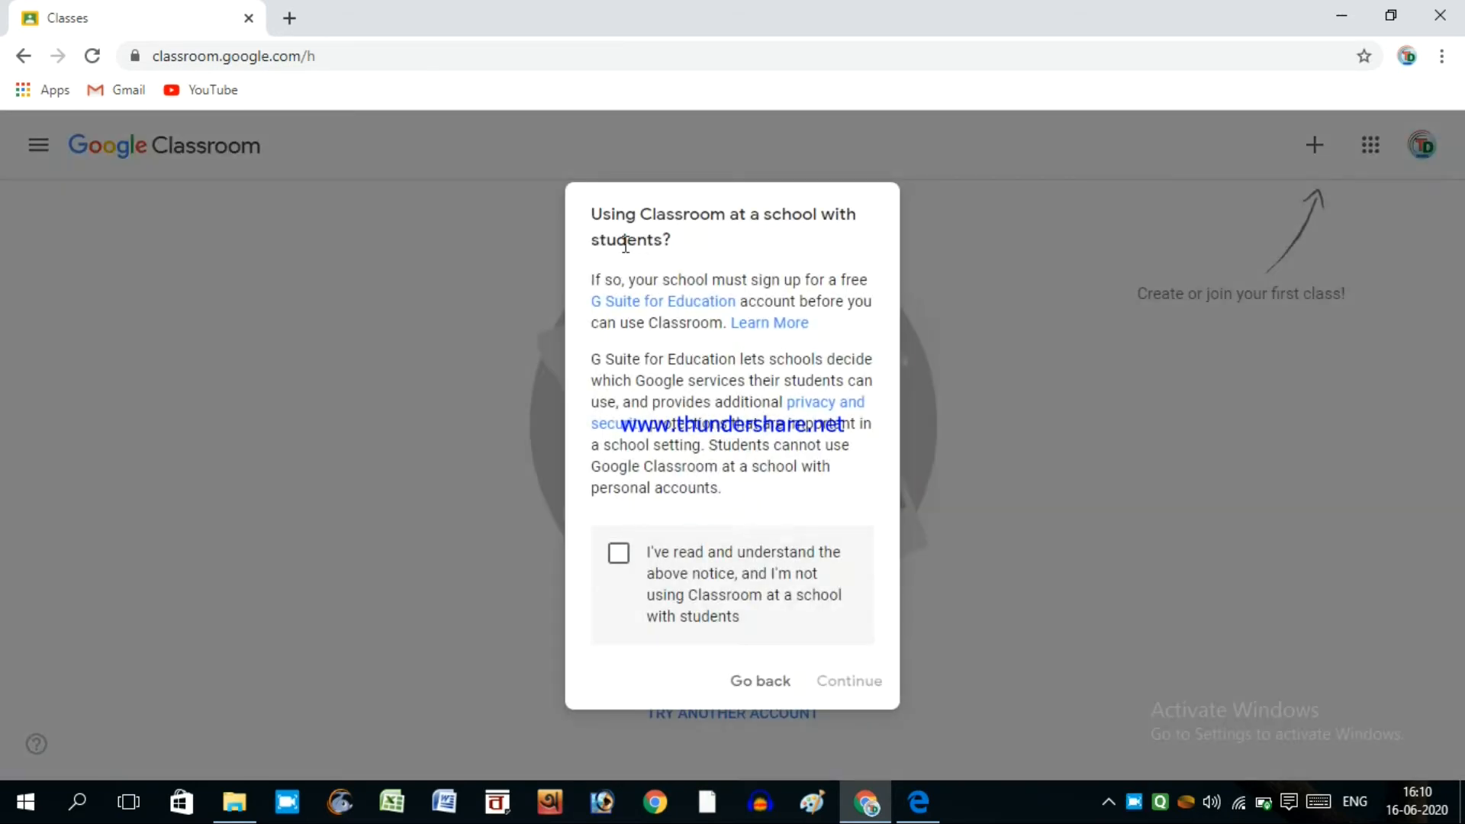
pyautogui.moveTo(587, 217); pyautogui.dragTo(876, 236)
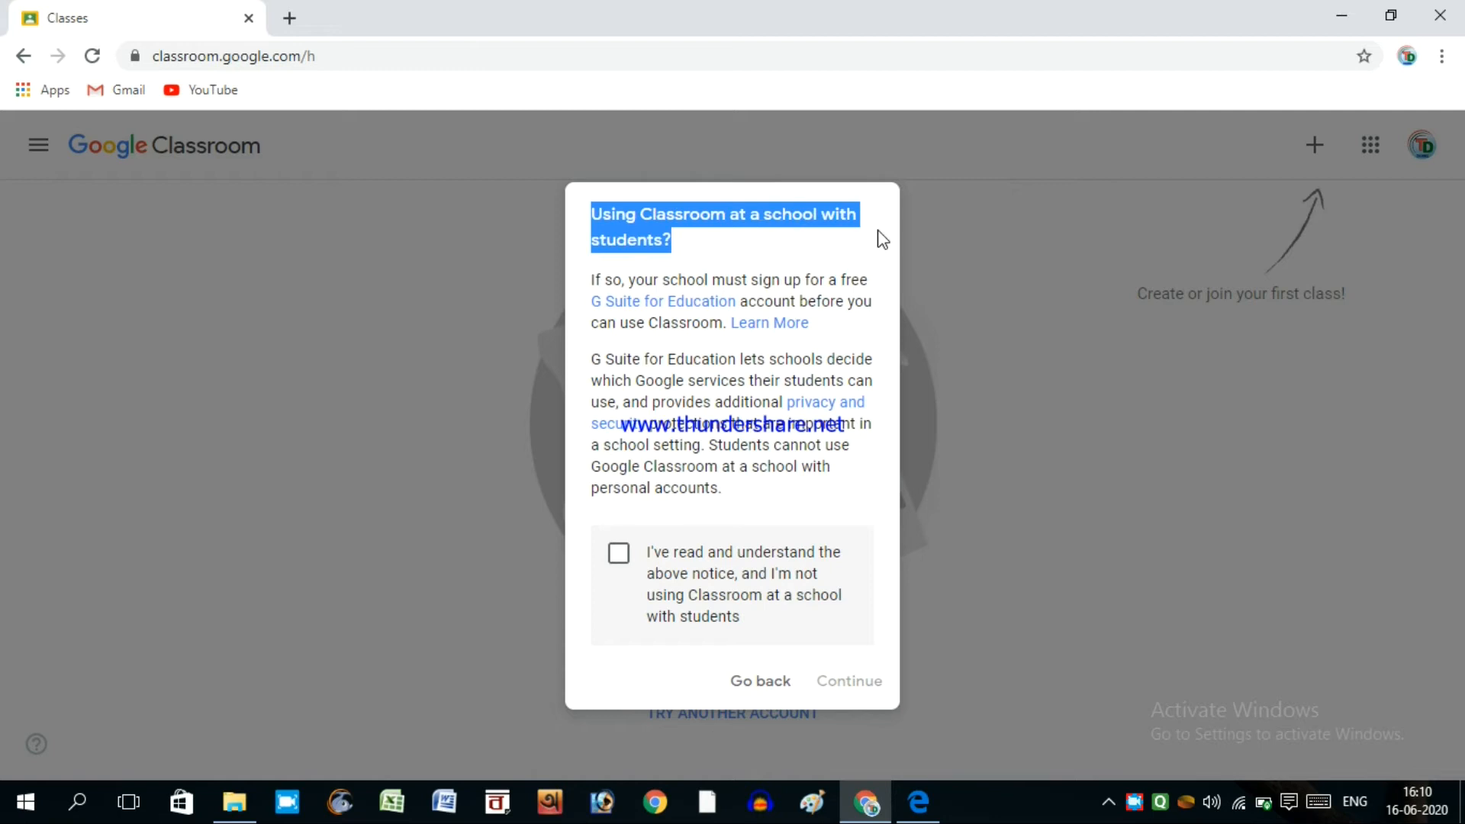
pyautogui.click(705, 254)
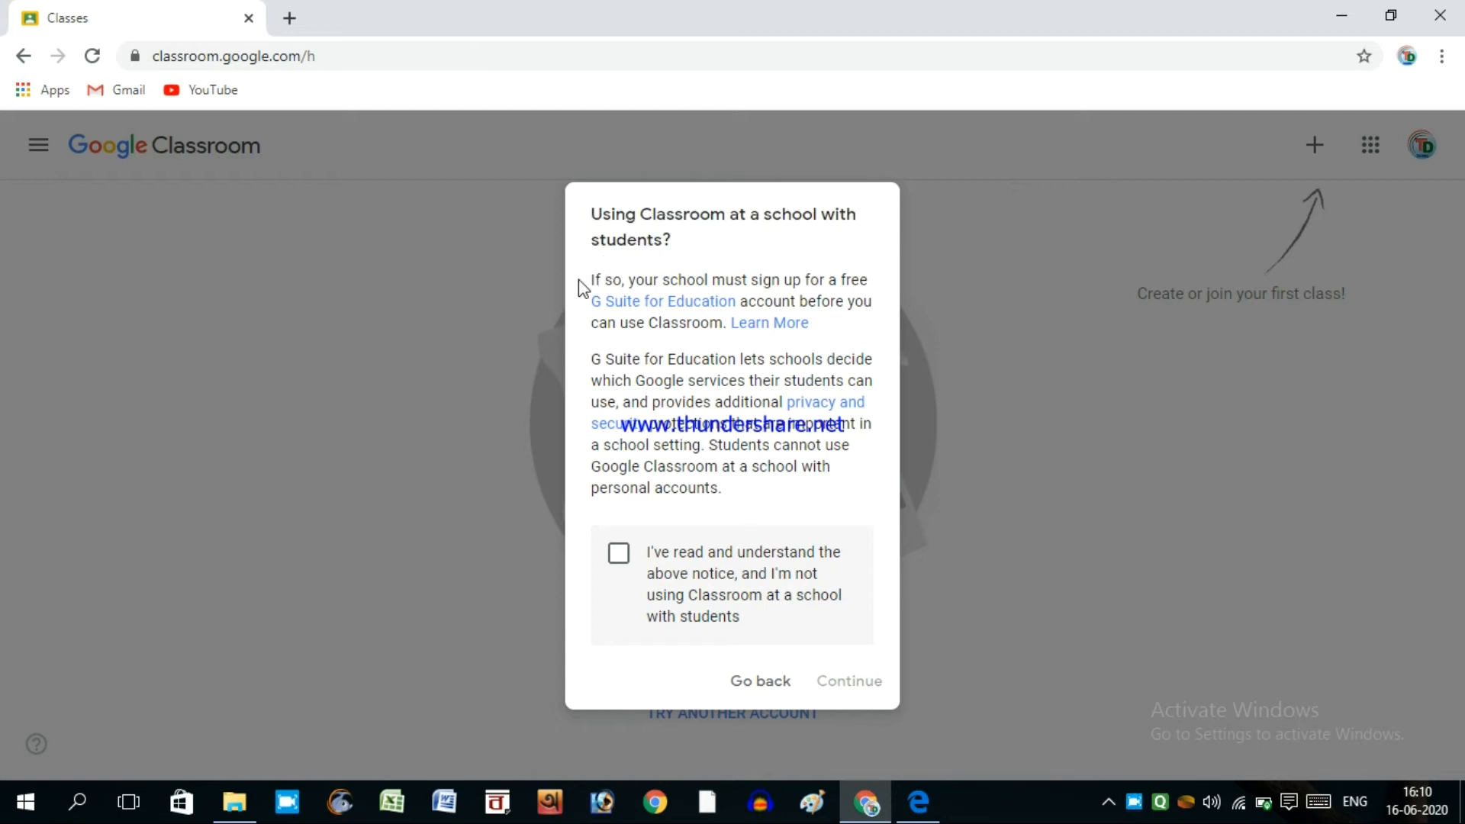
pyautogui.moveTo(580, 281); pyautogui.dragTo(876, 336)
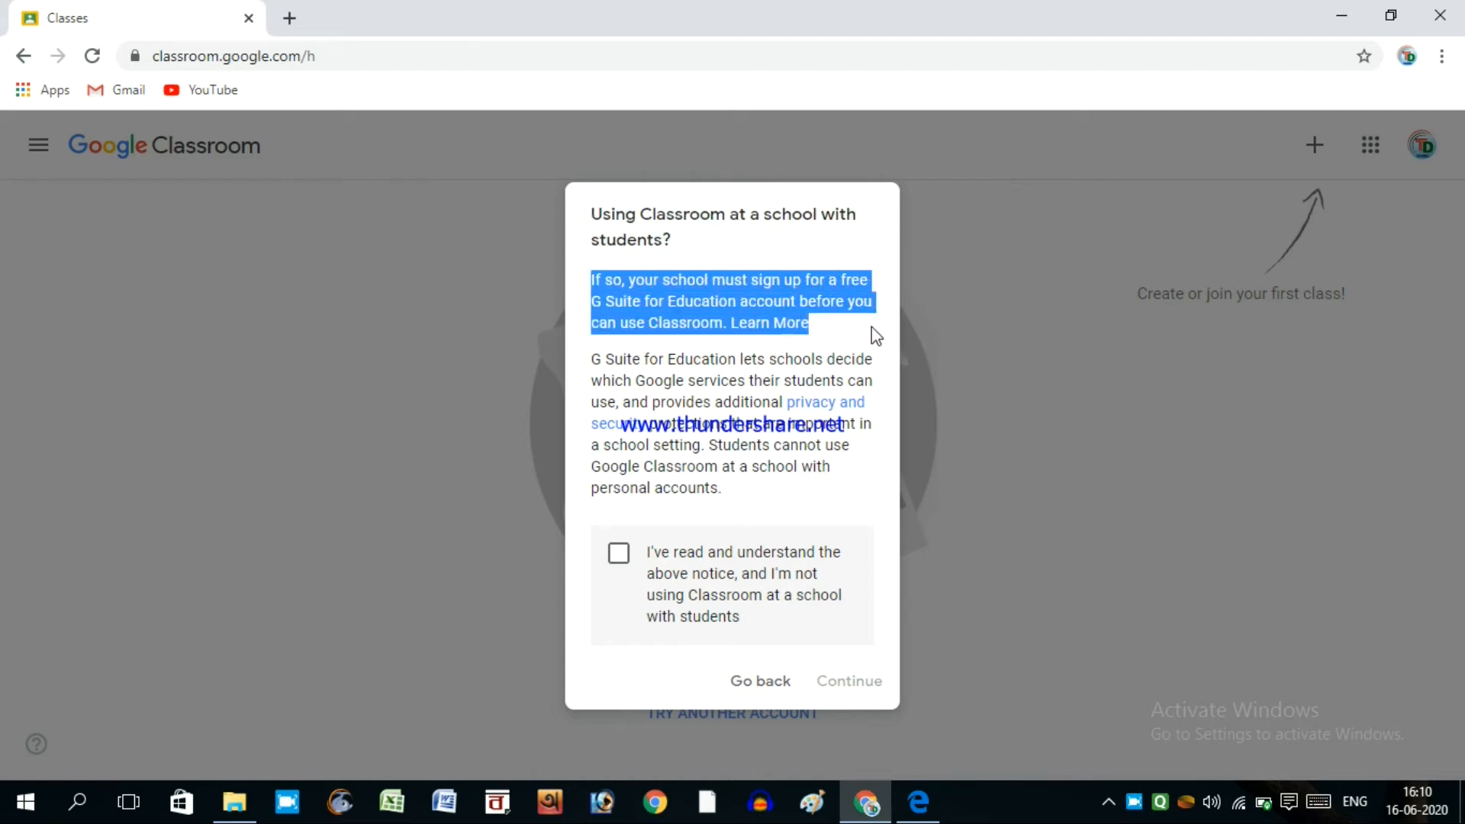
pyautogui.click(676, 533)
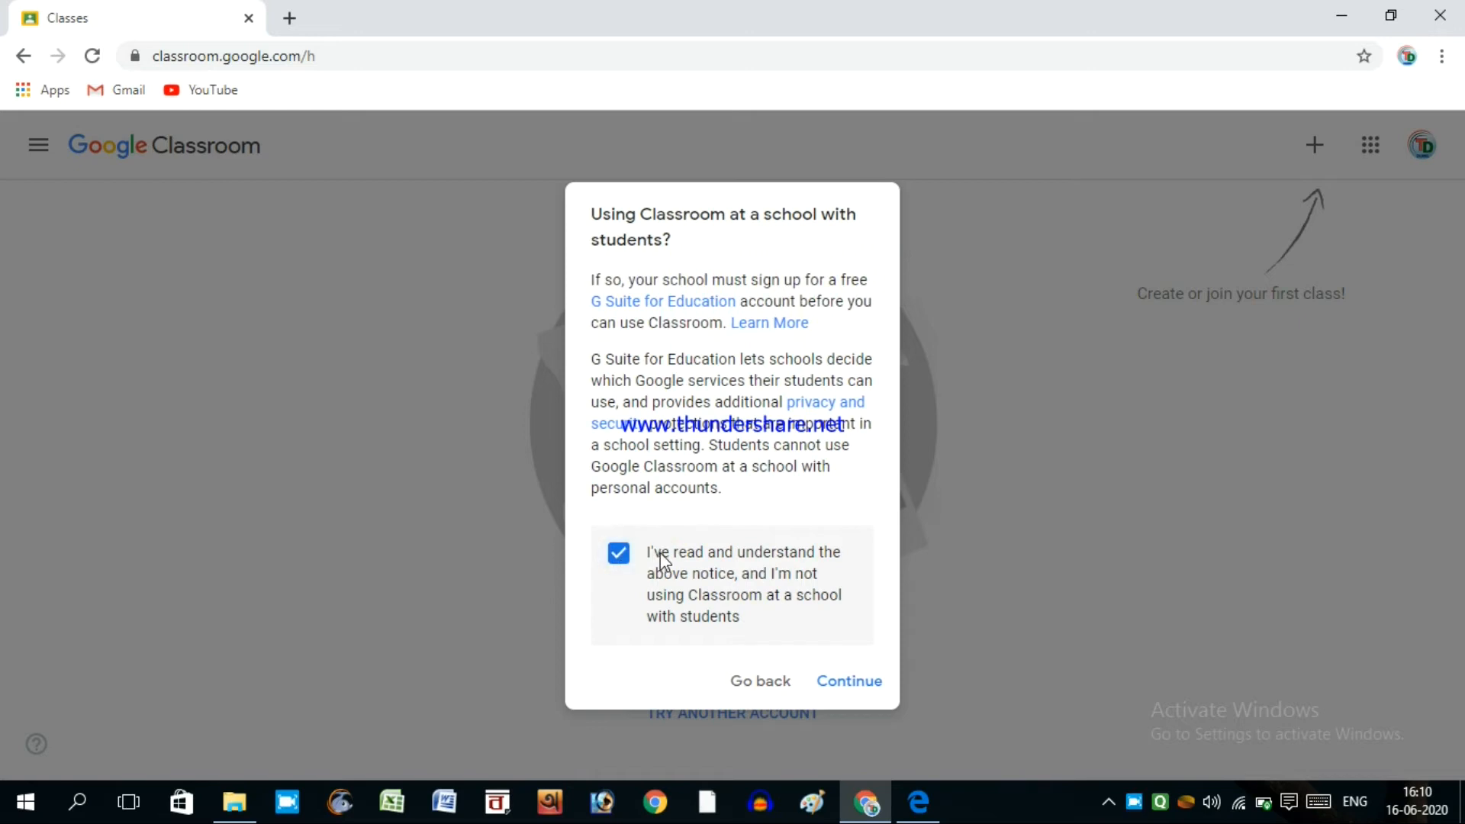
pyautogui.click(859, 695)
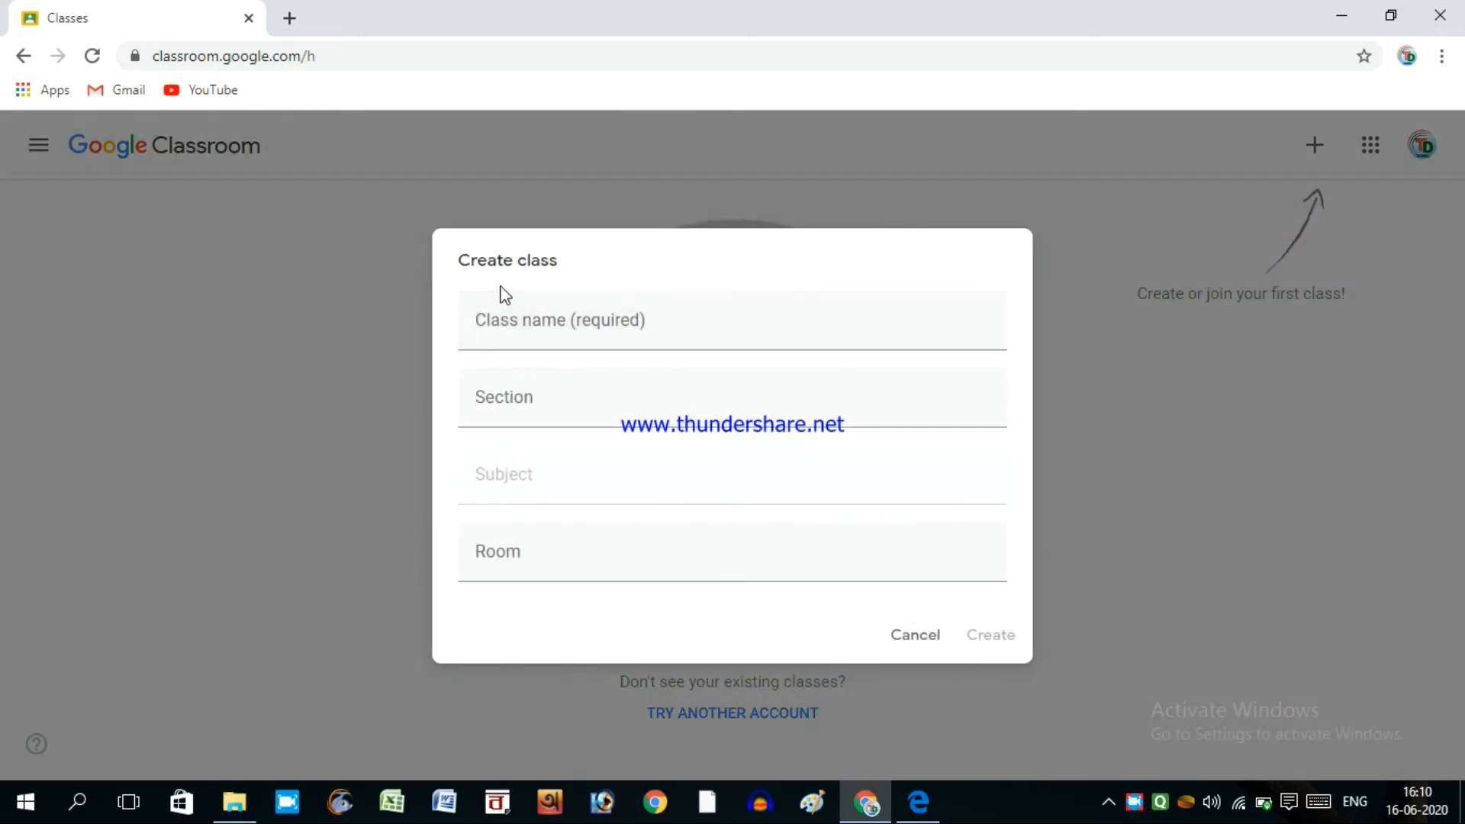
# Create a class named Class X with section B and subject Mathematics, leaving the room empty.
pyautogui.click(690, 328)
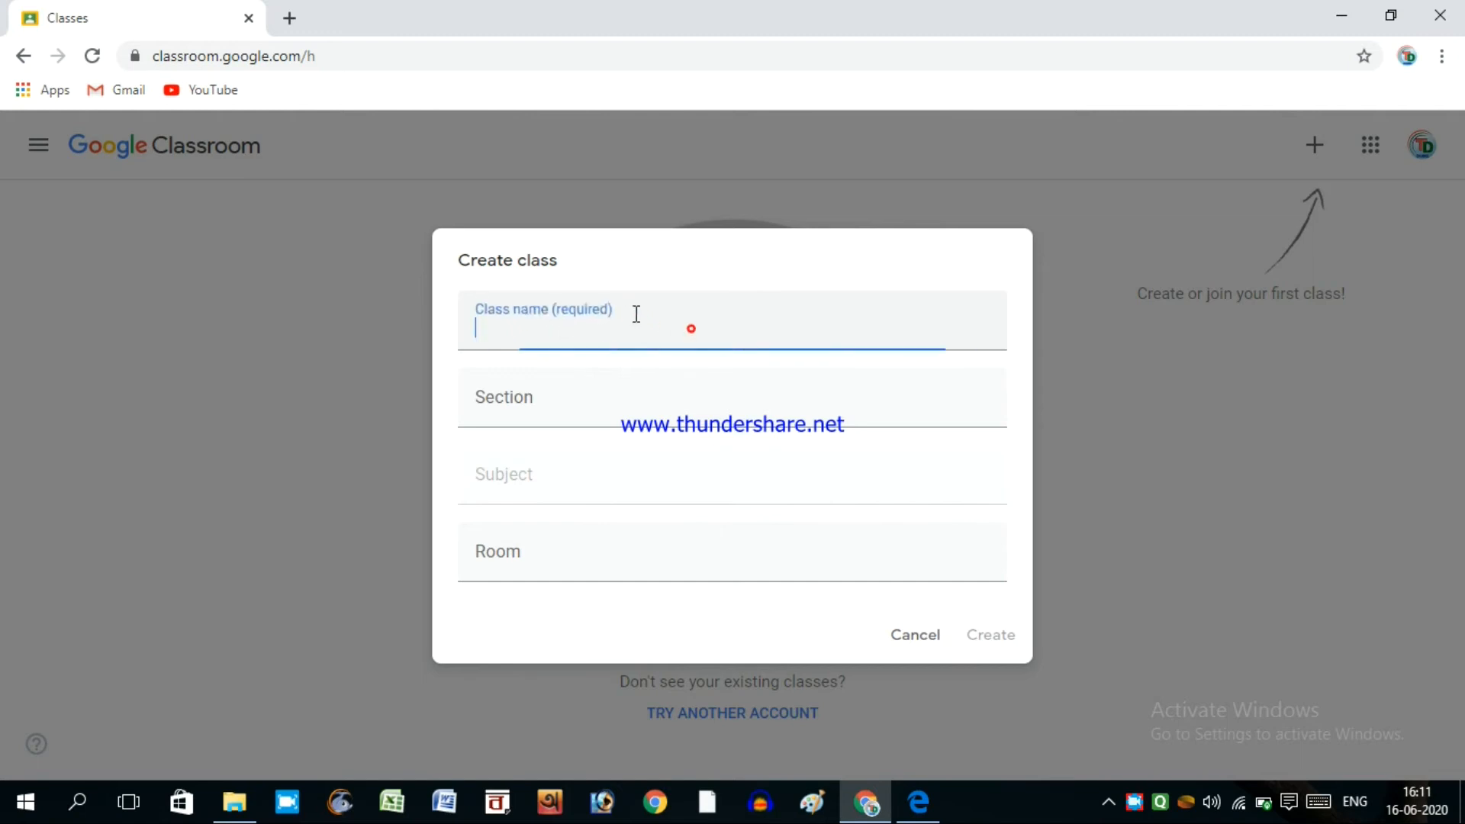
pyautogui.click(550, 309)
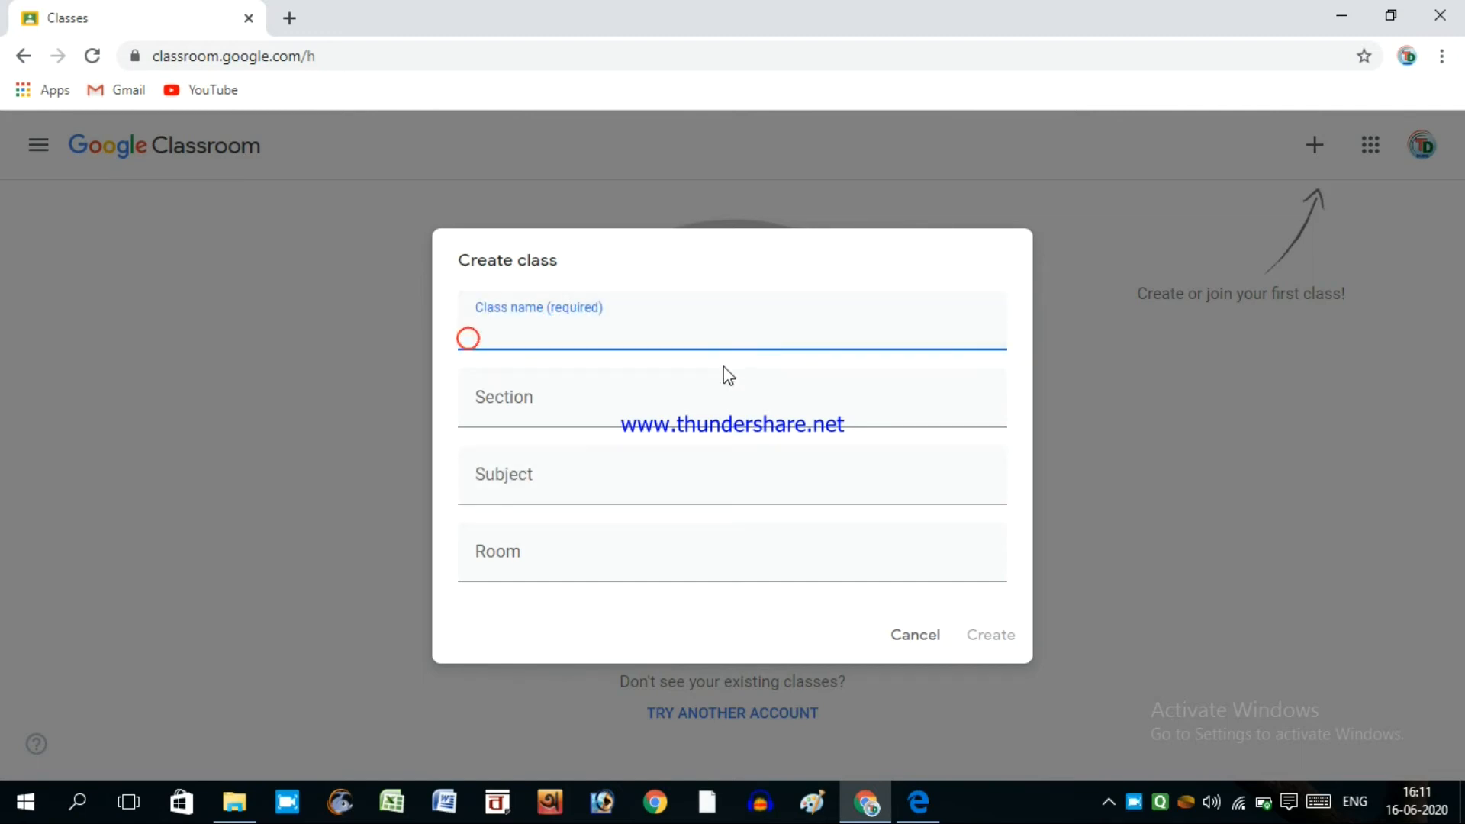
pyautogui.write('Class X')
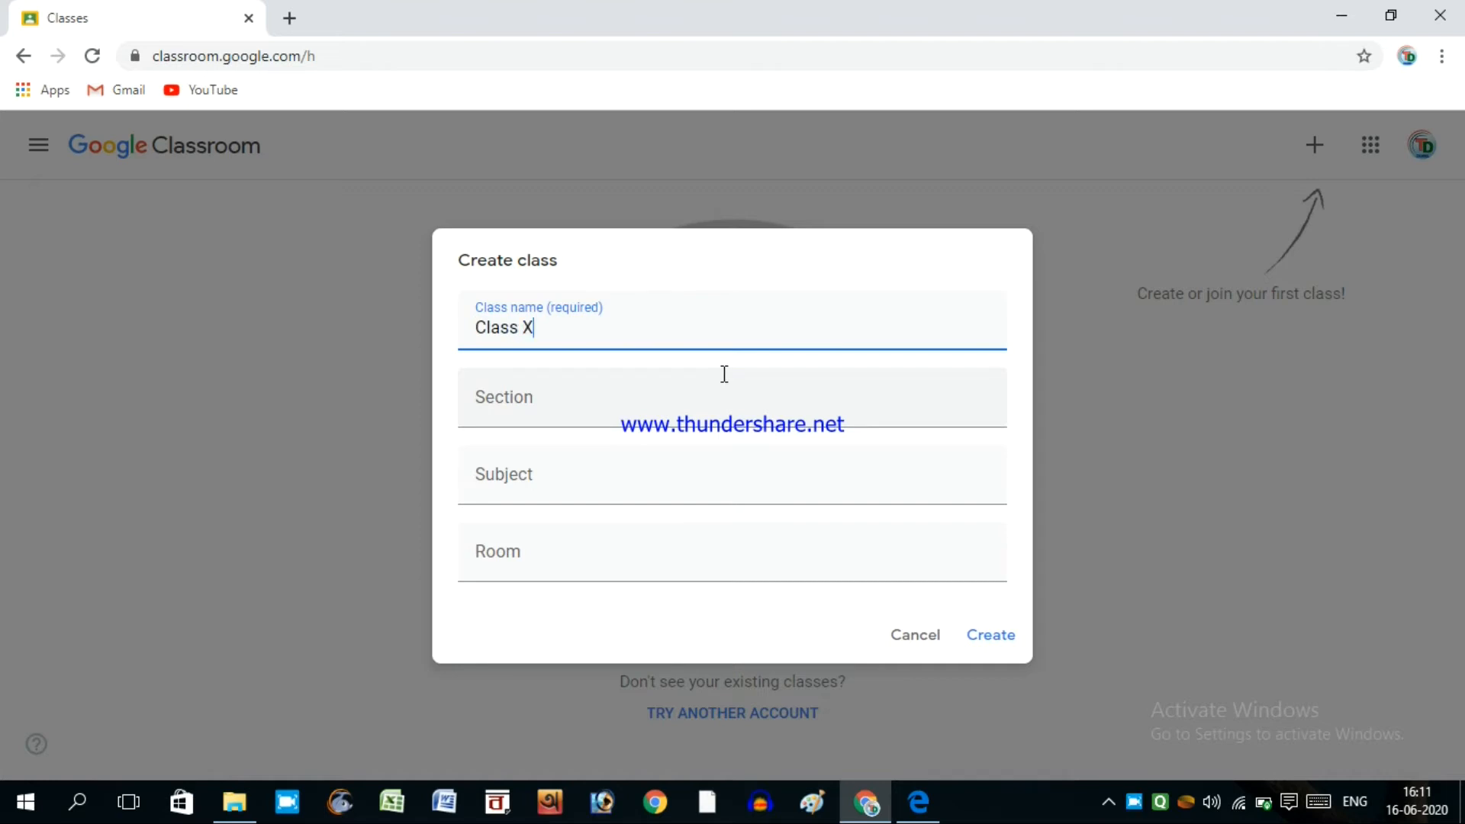
pyautogui.click(547, 409)
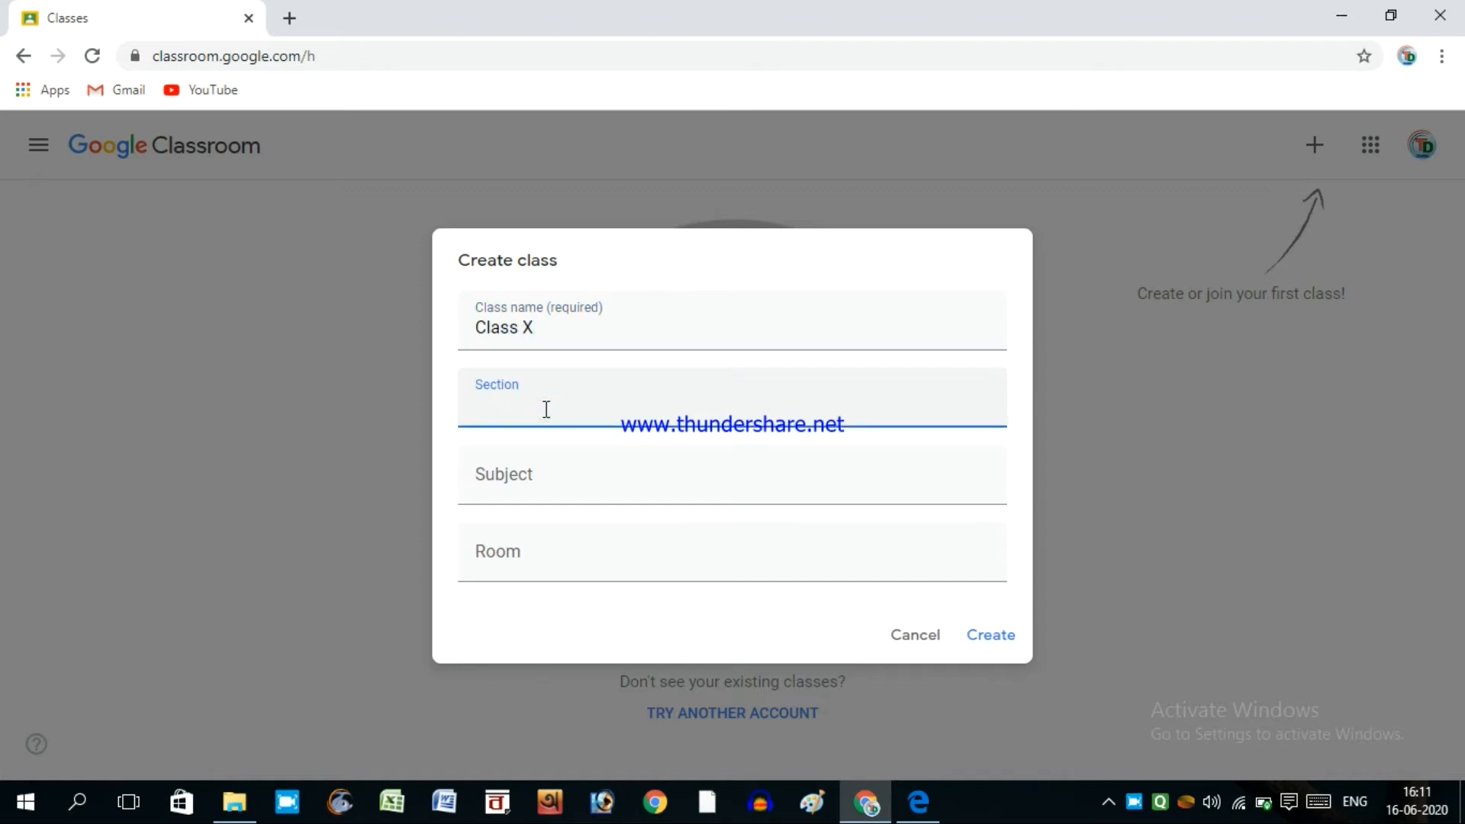
pyautogui.write('B')
pyautogui.click(539, 468)
pyautogui.write('Mathe')
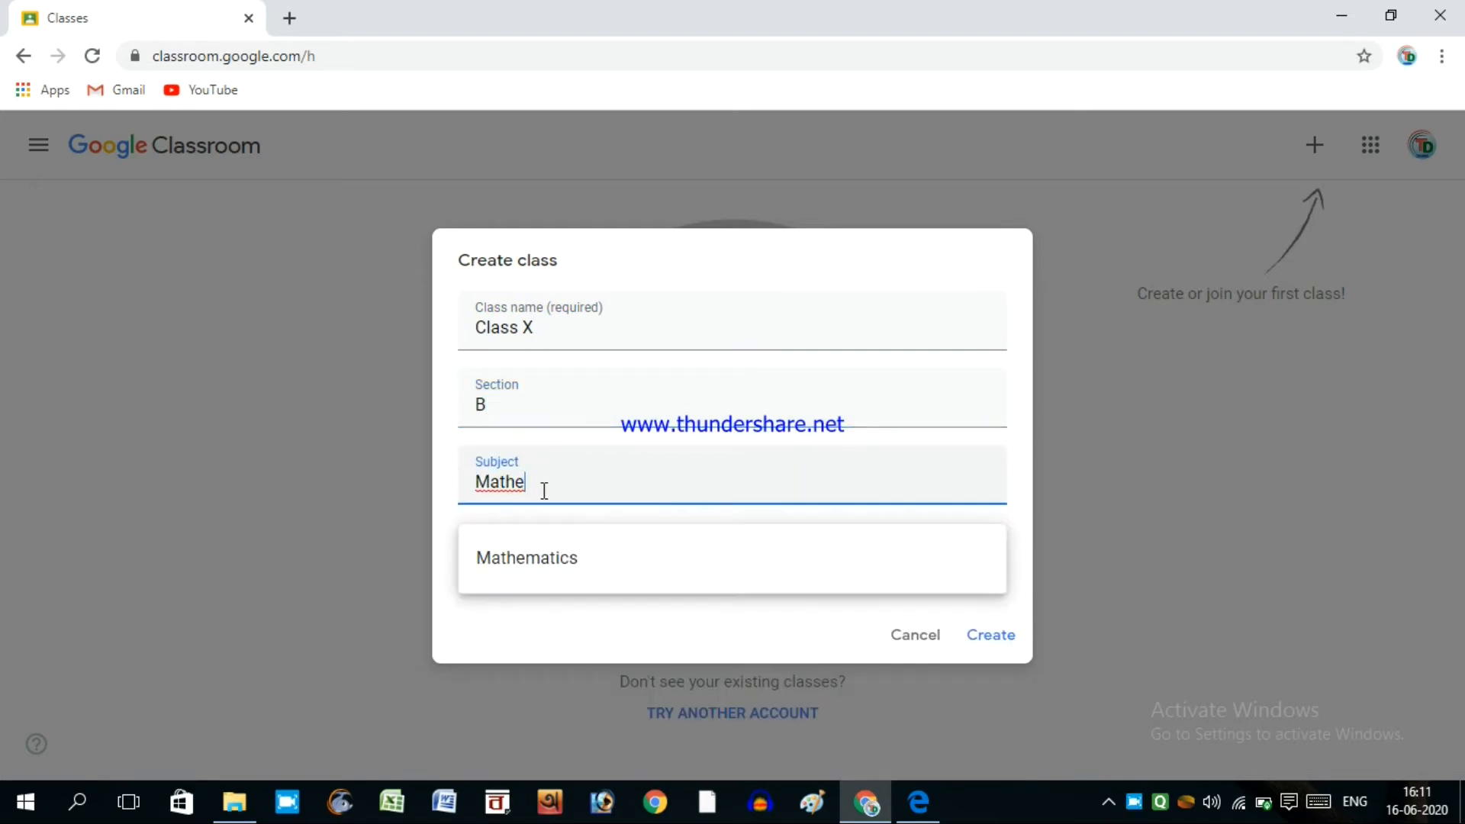
pyautogui.click(556, 562)
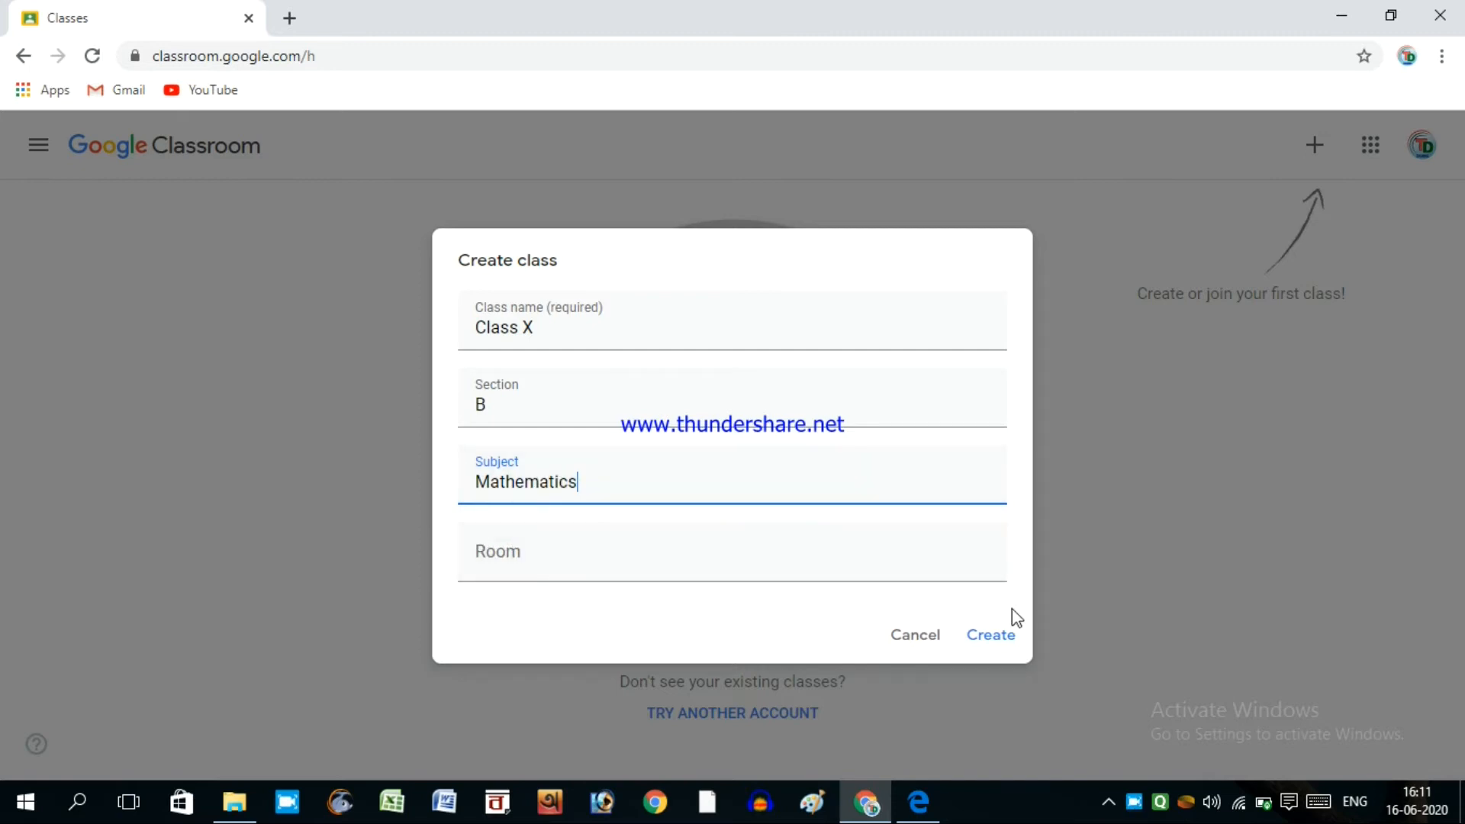
pyautogui.click(991, 635)
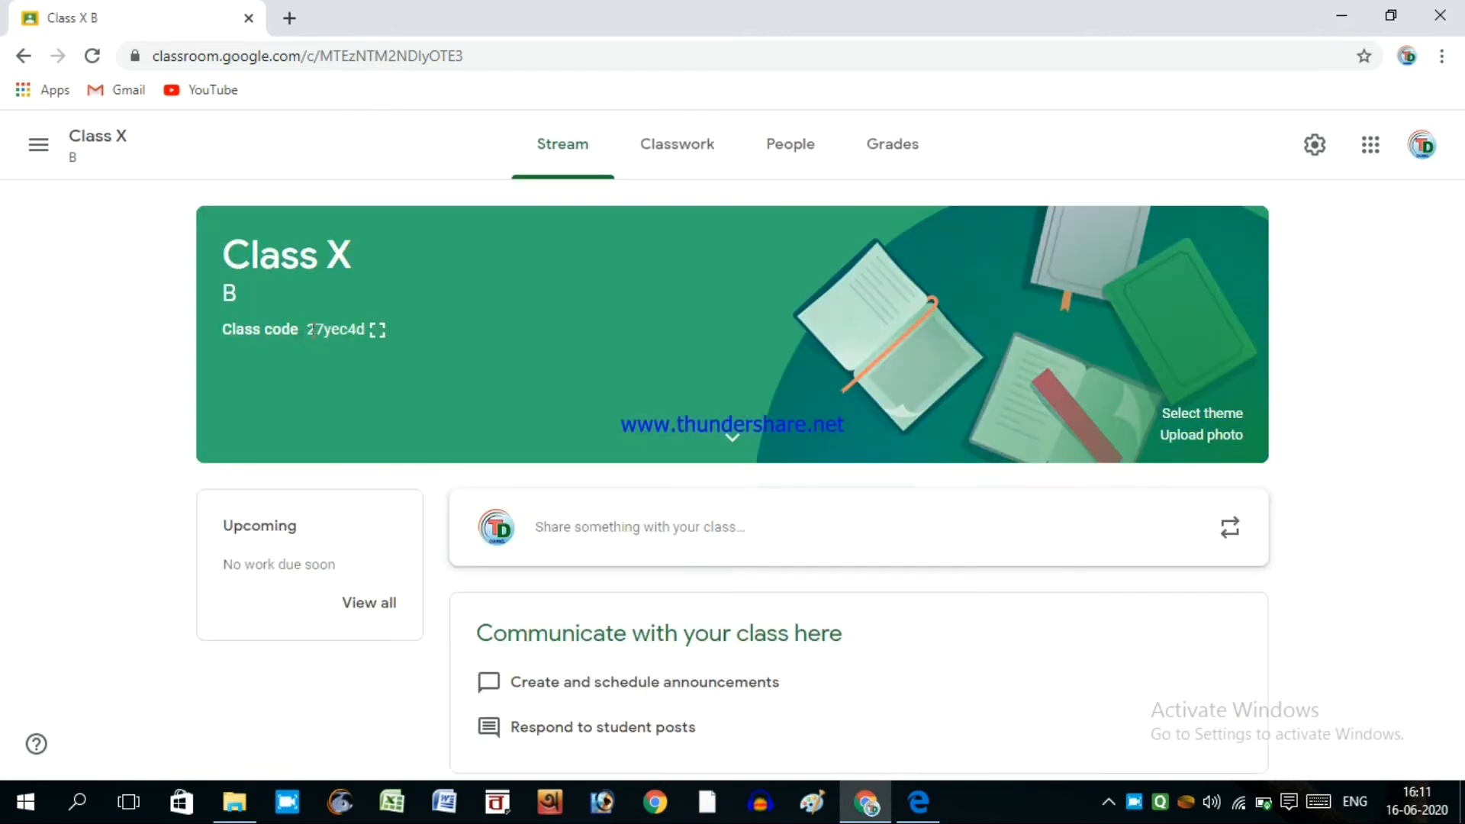
# Examine the class code in the Class X banner.
pyautogui.moveTo(345, 330); pyautogui.dragTo(367, 338)
pyautogui.doubleClick(312, 329)
pyautogui.click(307, 329)
pyautogui.doubleClick(307, 329)
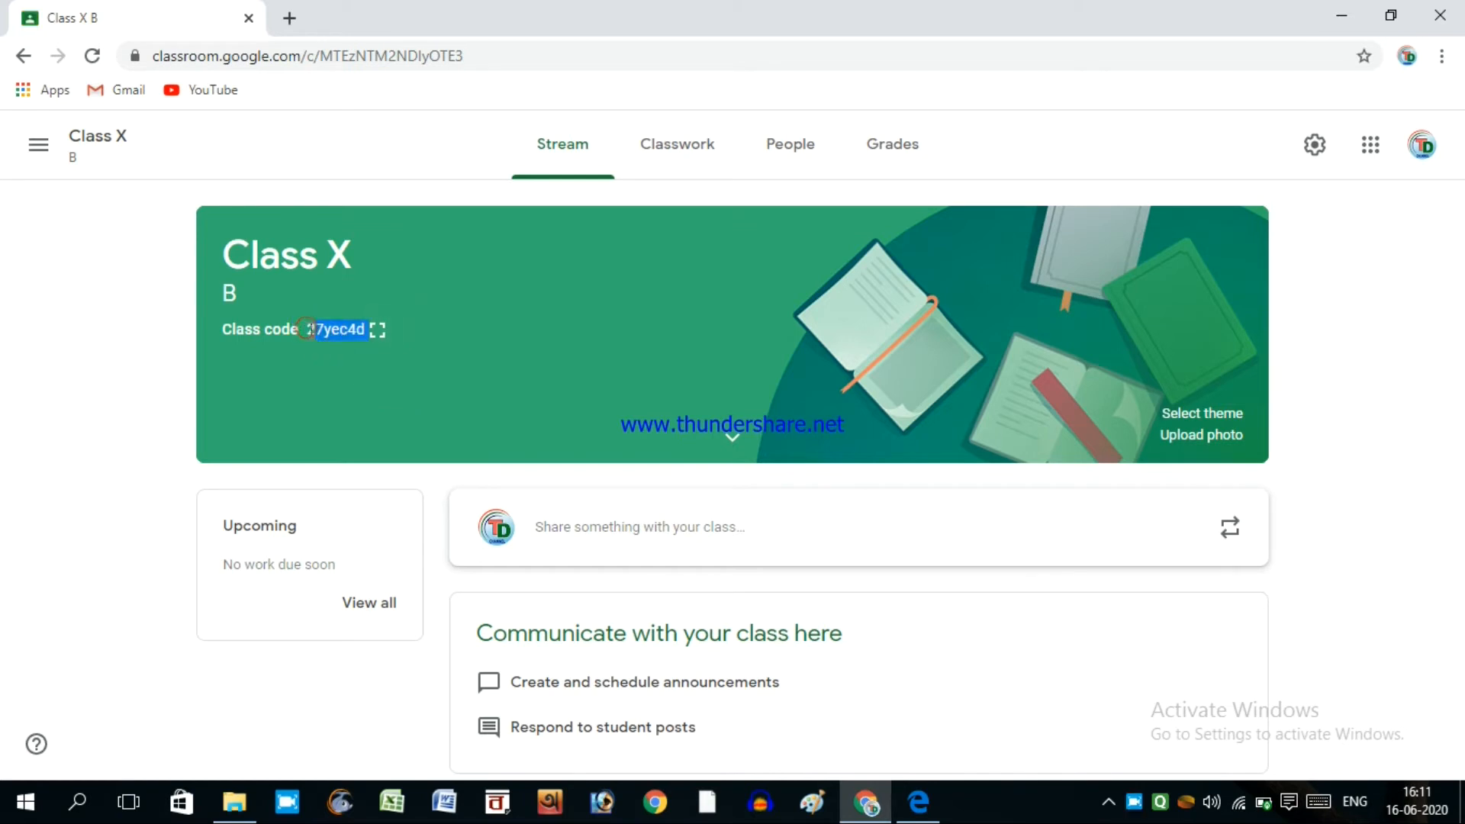
pyautogui.click(304, 331)
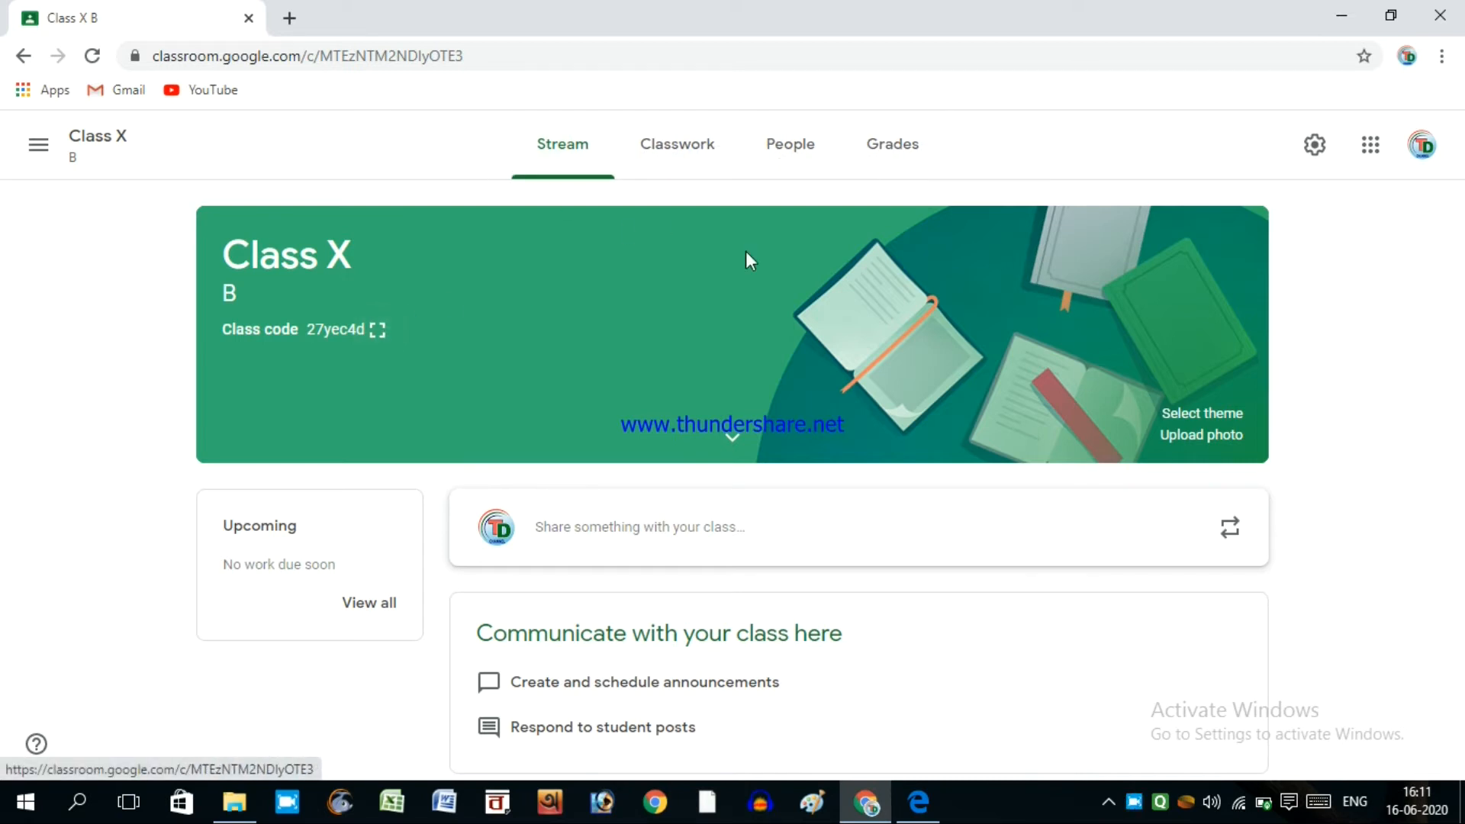
# Post the announcement "Good Morning" to all students in the class stream, without attachments.
pyautogui.click(612, 537)
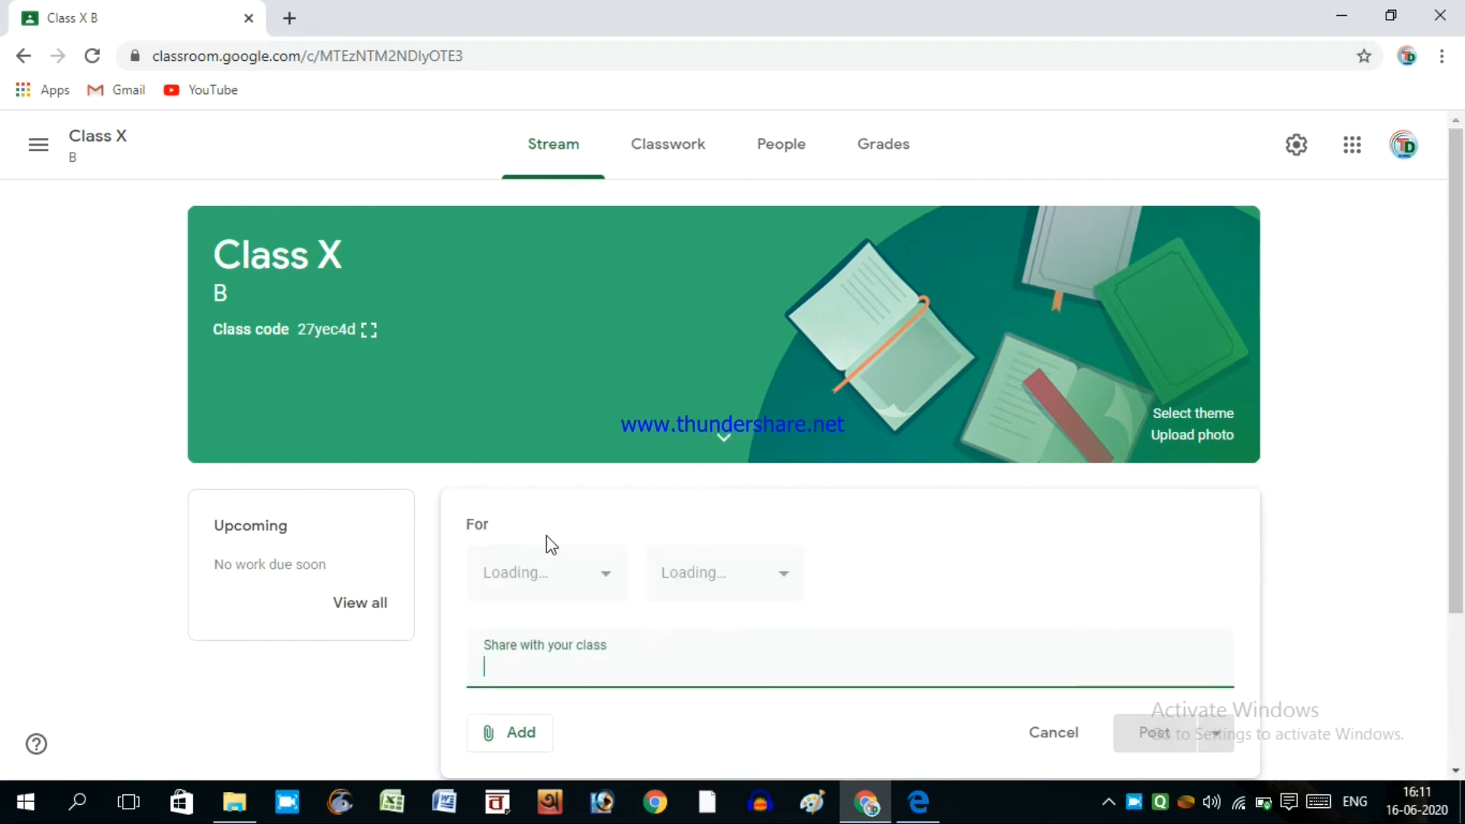
pyautogui.scroll(-3, 604, 601)
pyautogui.click(723, 299)
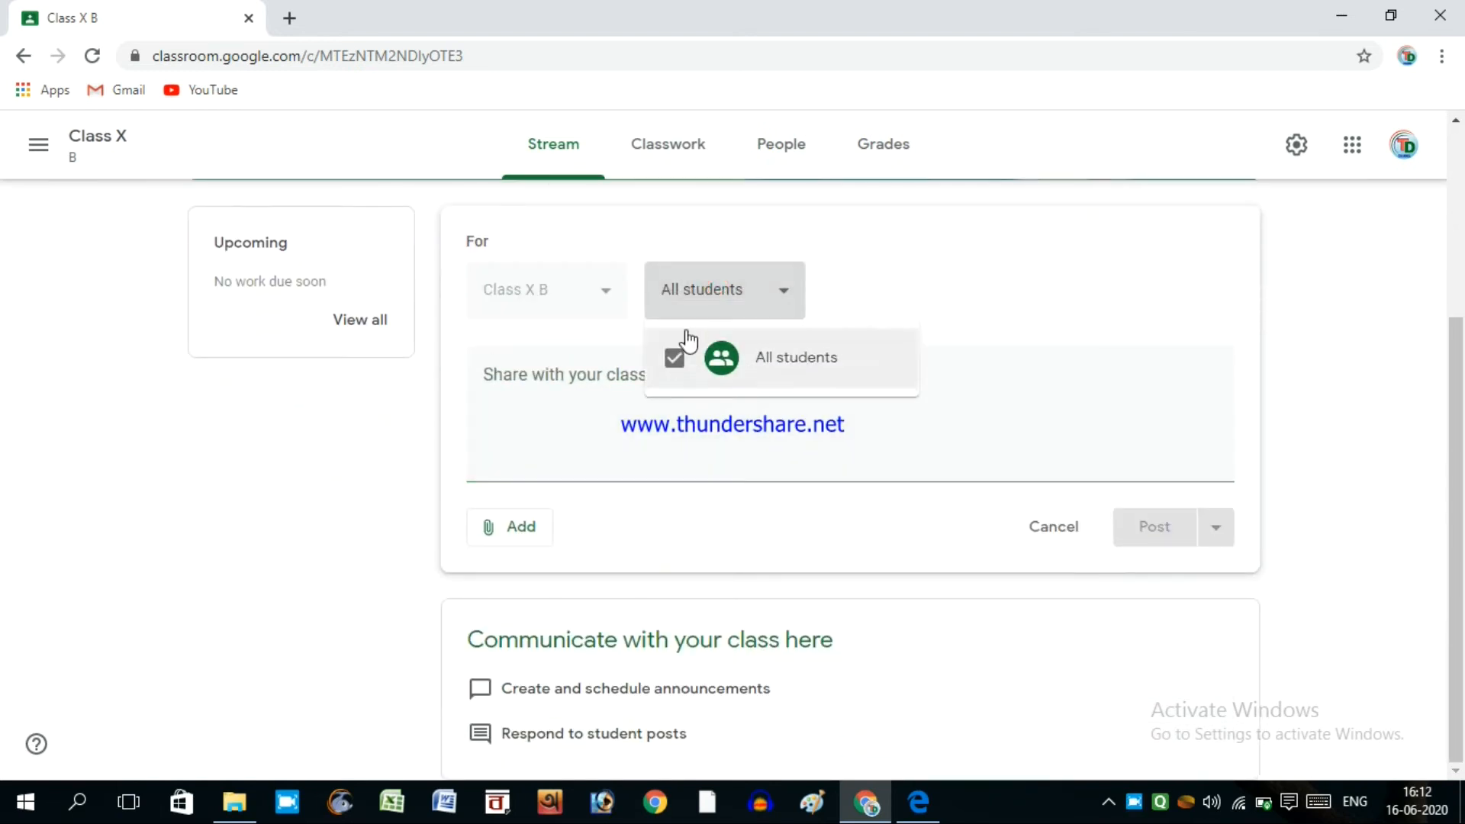
pyautogui.click(997, 273)
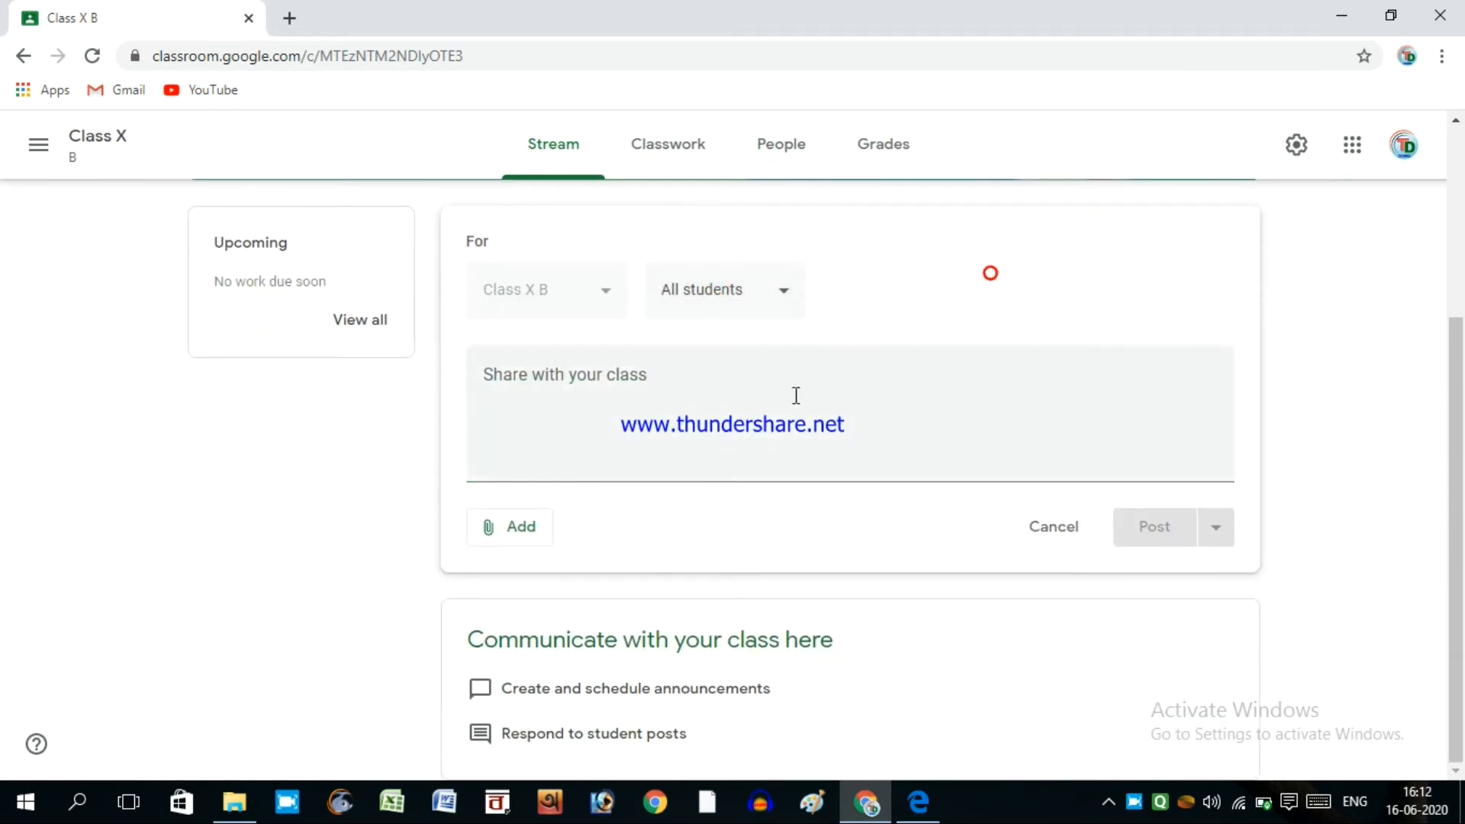
pyautogui.click(555, 414)
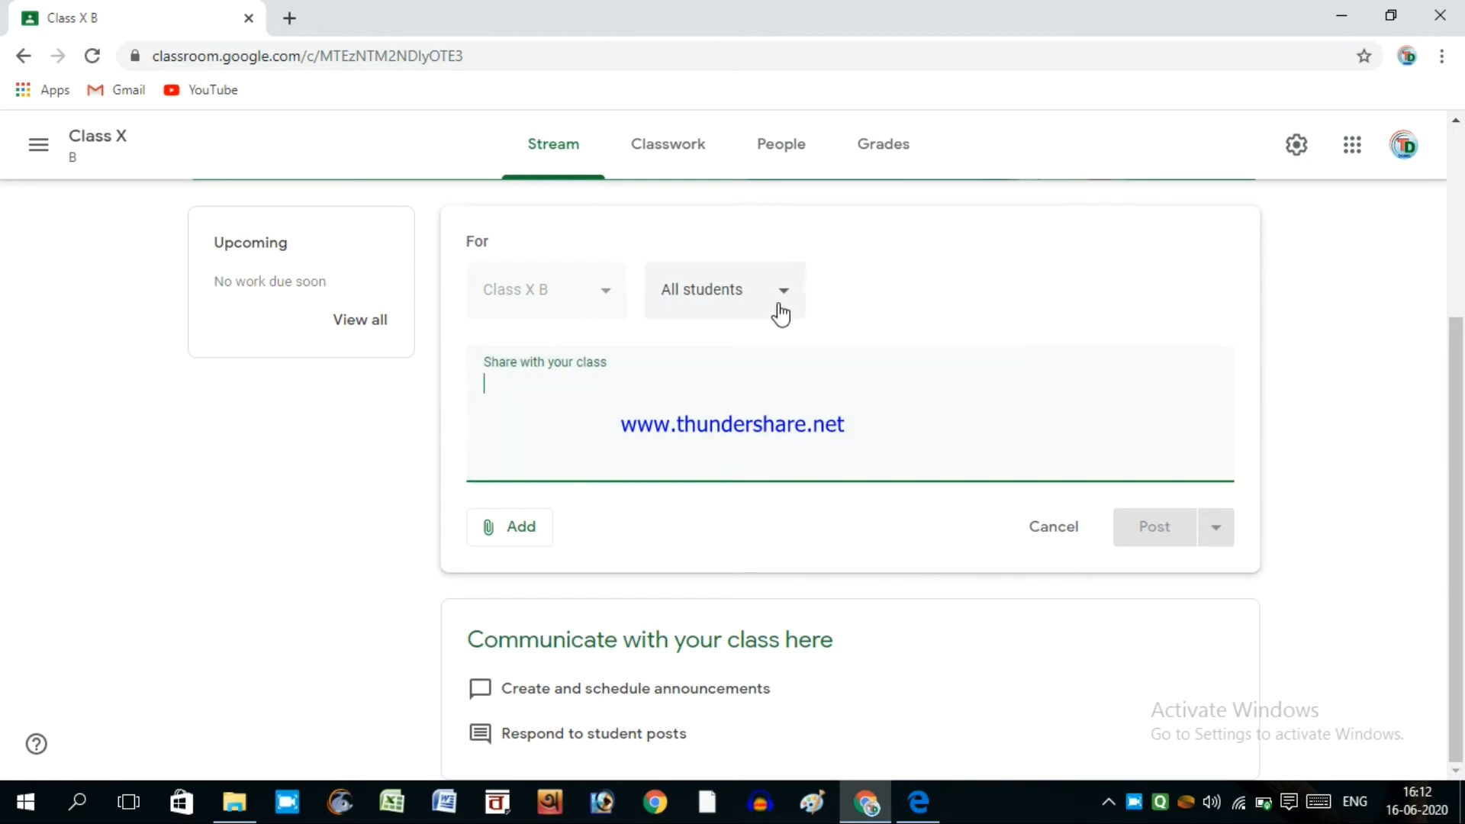
pyautogui.write('Good Morning')
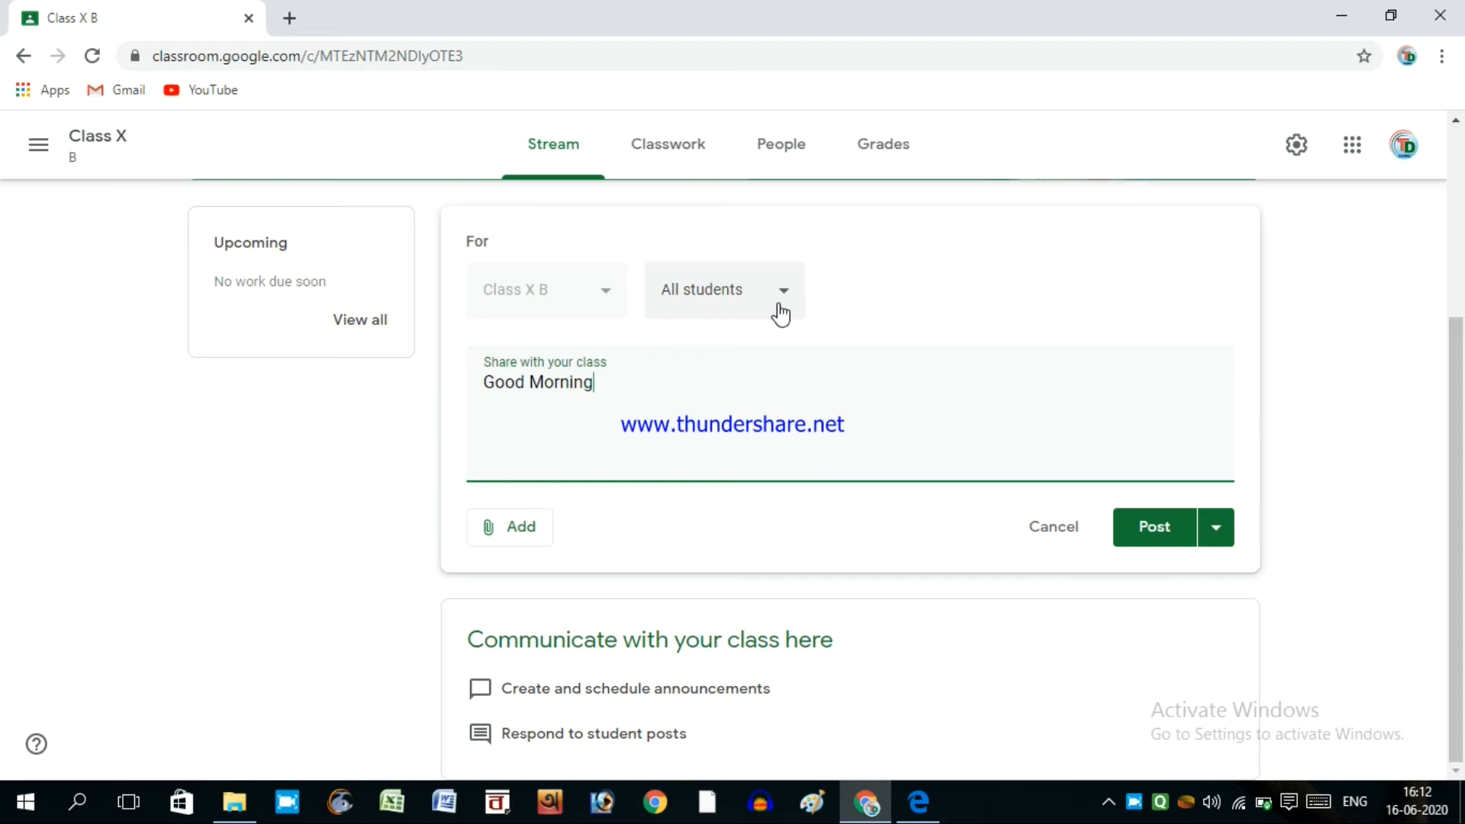
pyautogui.click(523, 535)
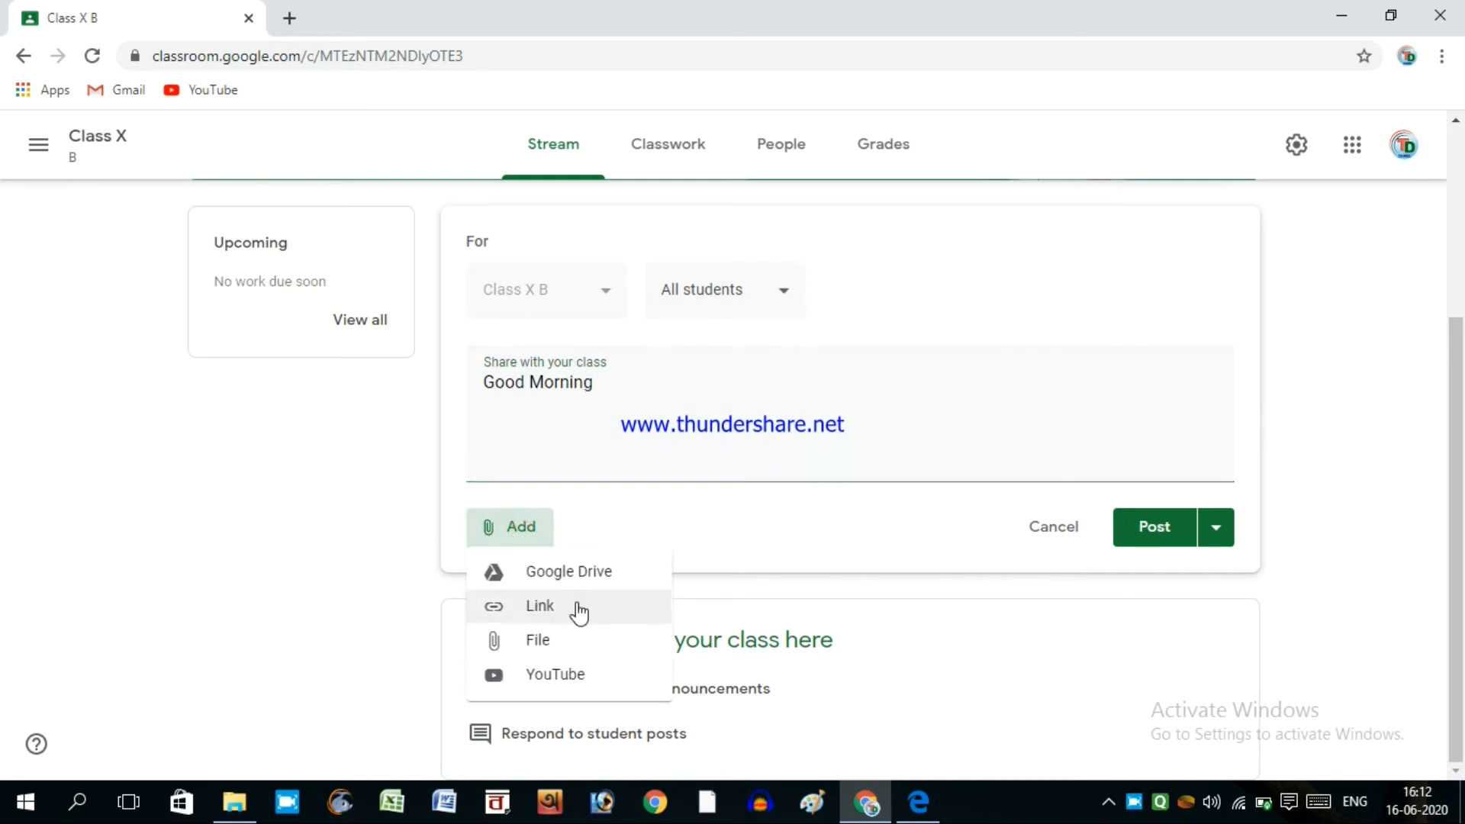
pyautogui.click(816, 501)
pyautogui.click(1164, 535)
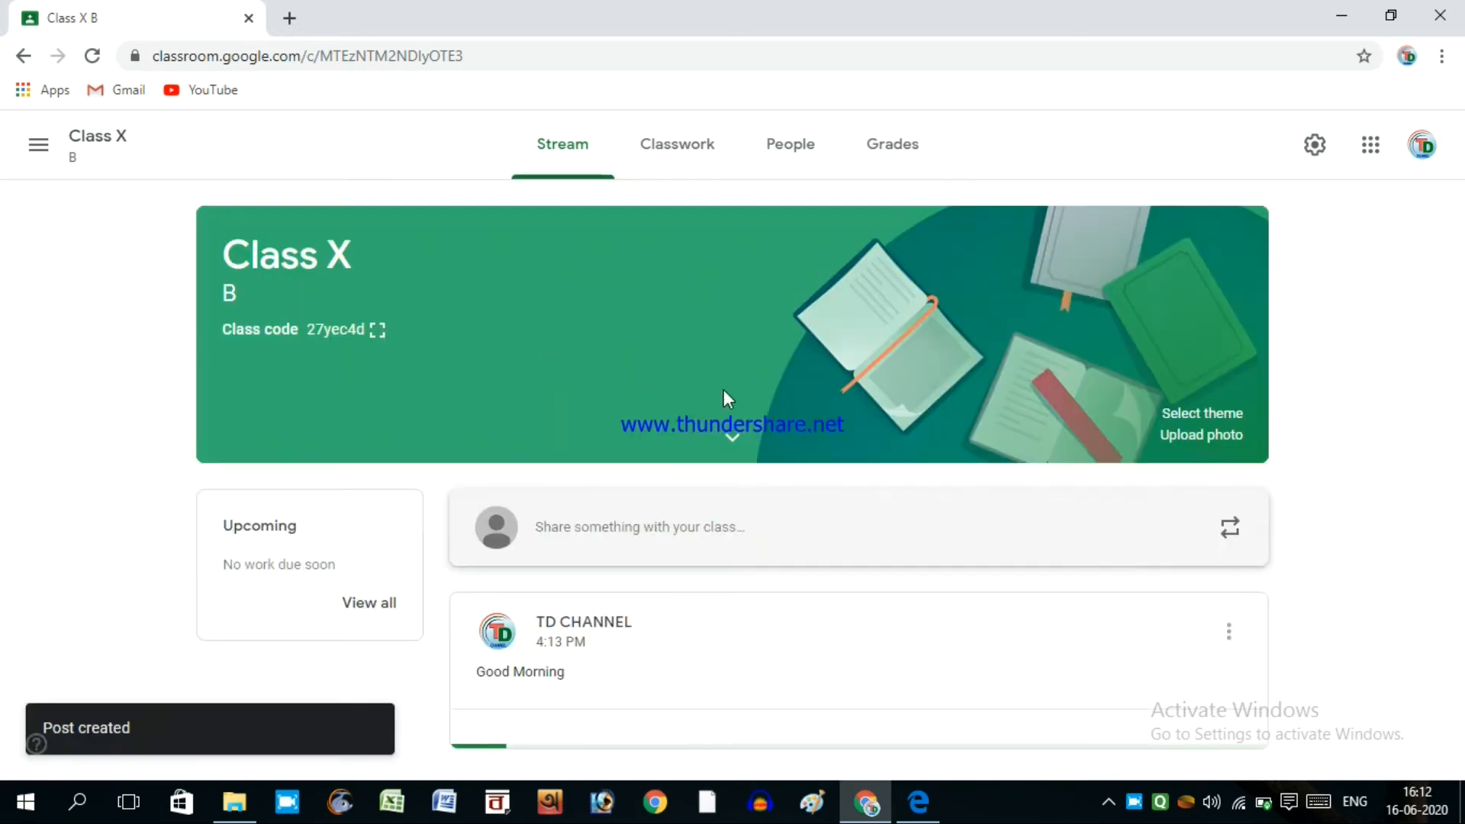
# Examine the author, time and text of the new announcement in the class stream.
pyautogui.scroll(-1, 1341, 430)
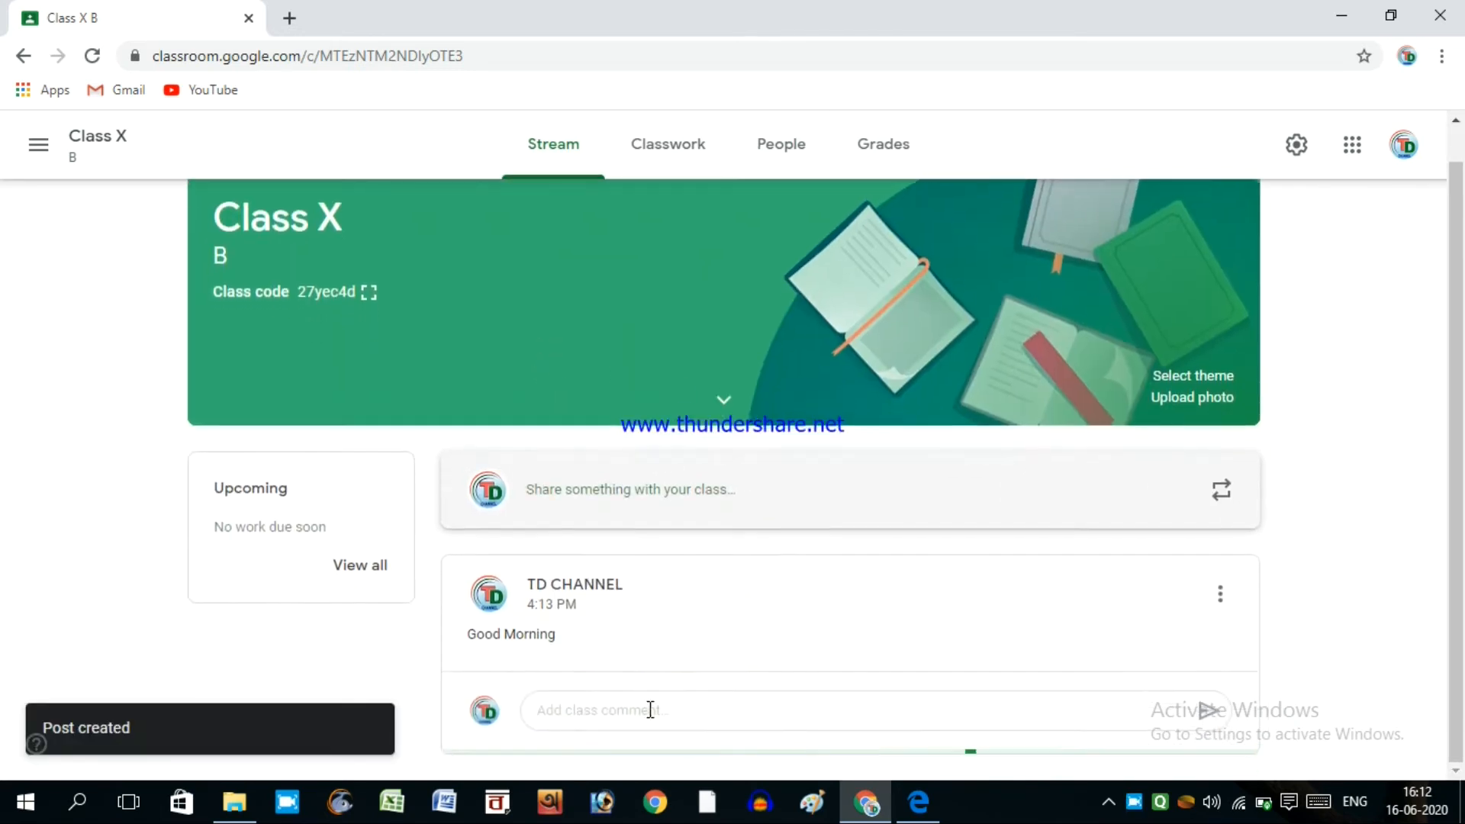
pyautogui.moveTo(532, 589); pyautogui.dragTo(665, 586)
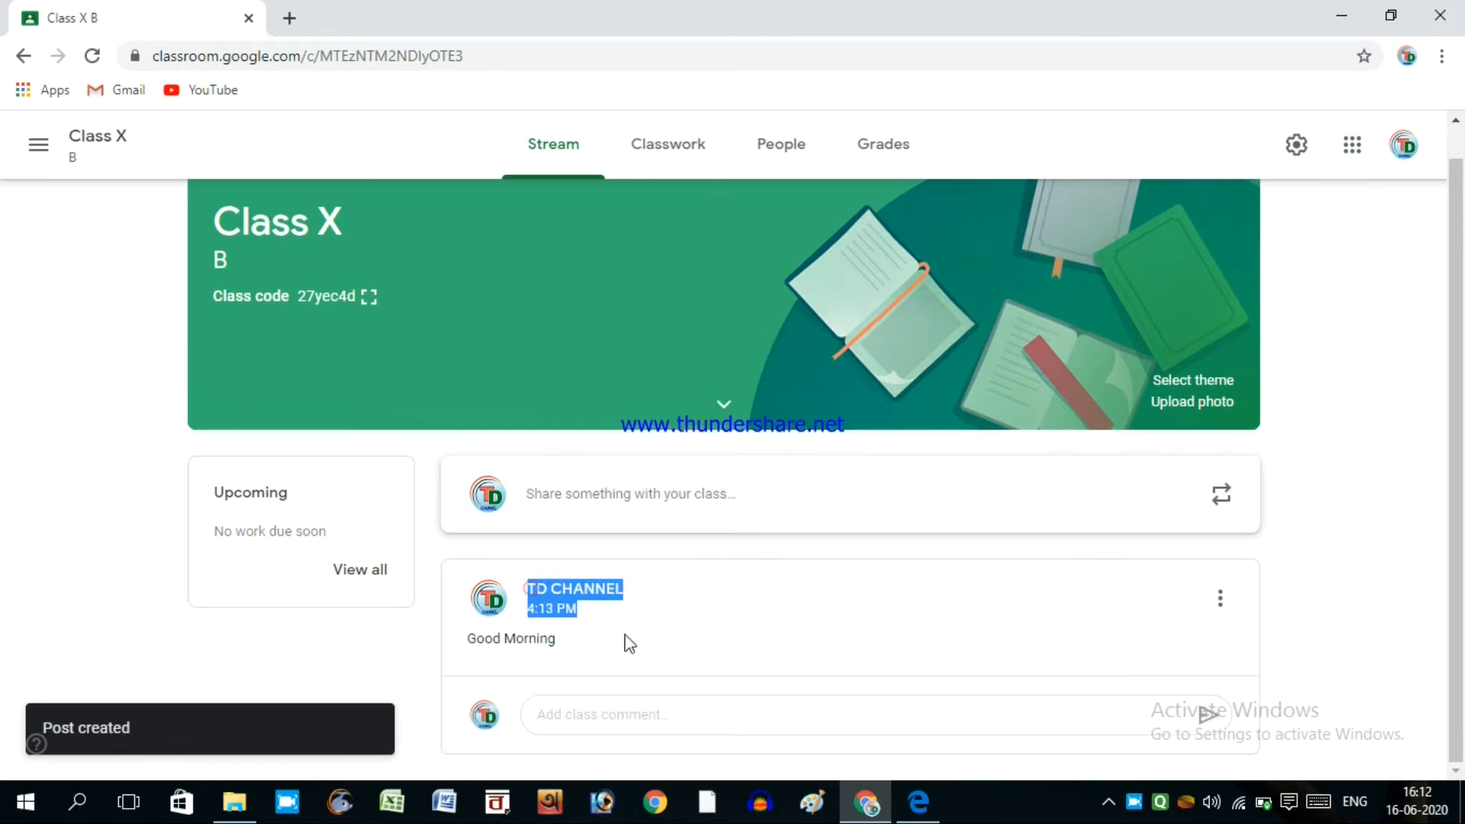
pyautogui.moveTo(521, 660); pyautogui.dragTo(559, 638)
pyautogui.click(707, 620)
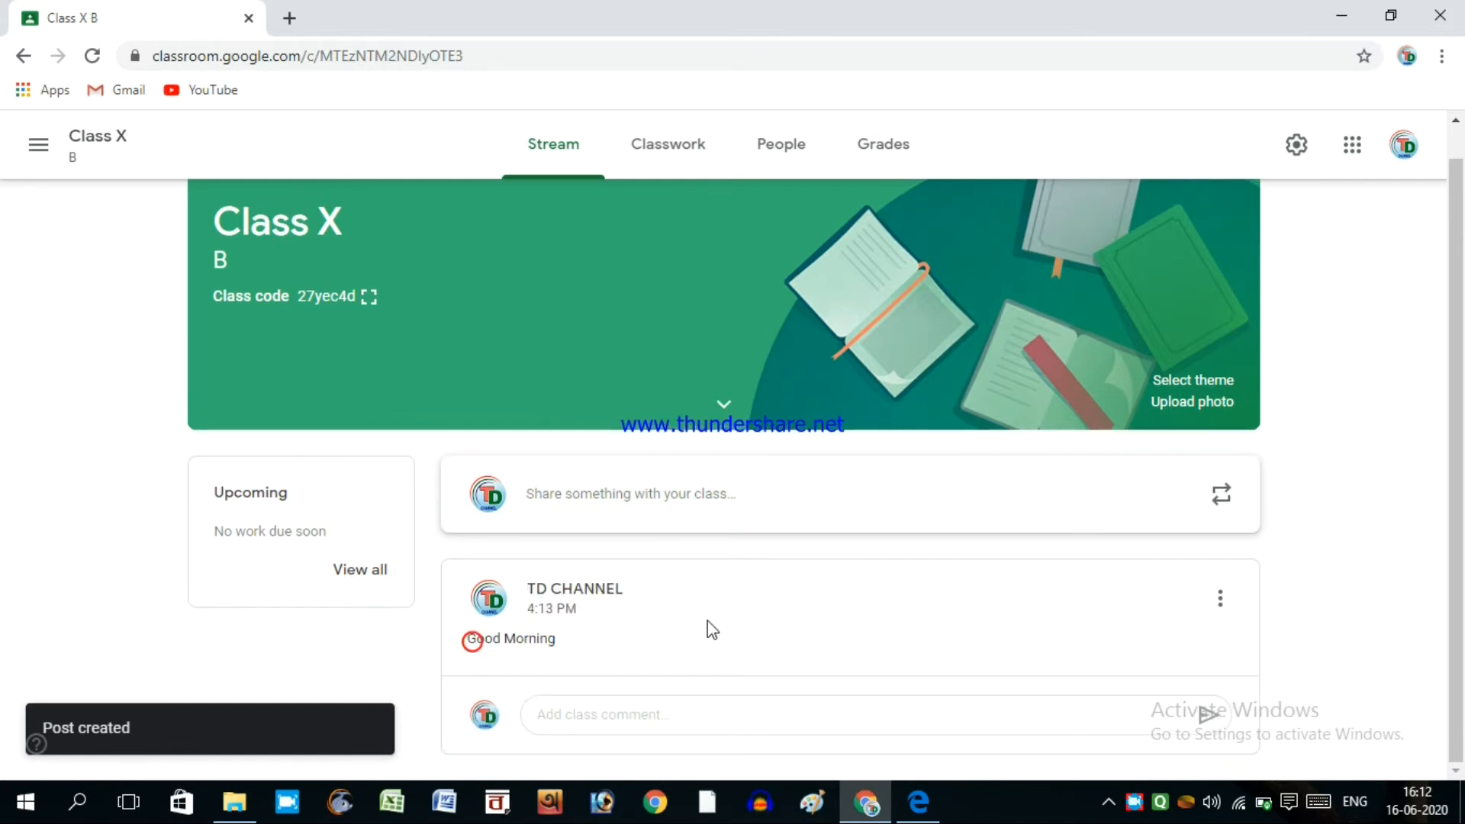
pyautogui.click(400, 657)
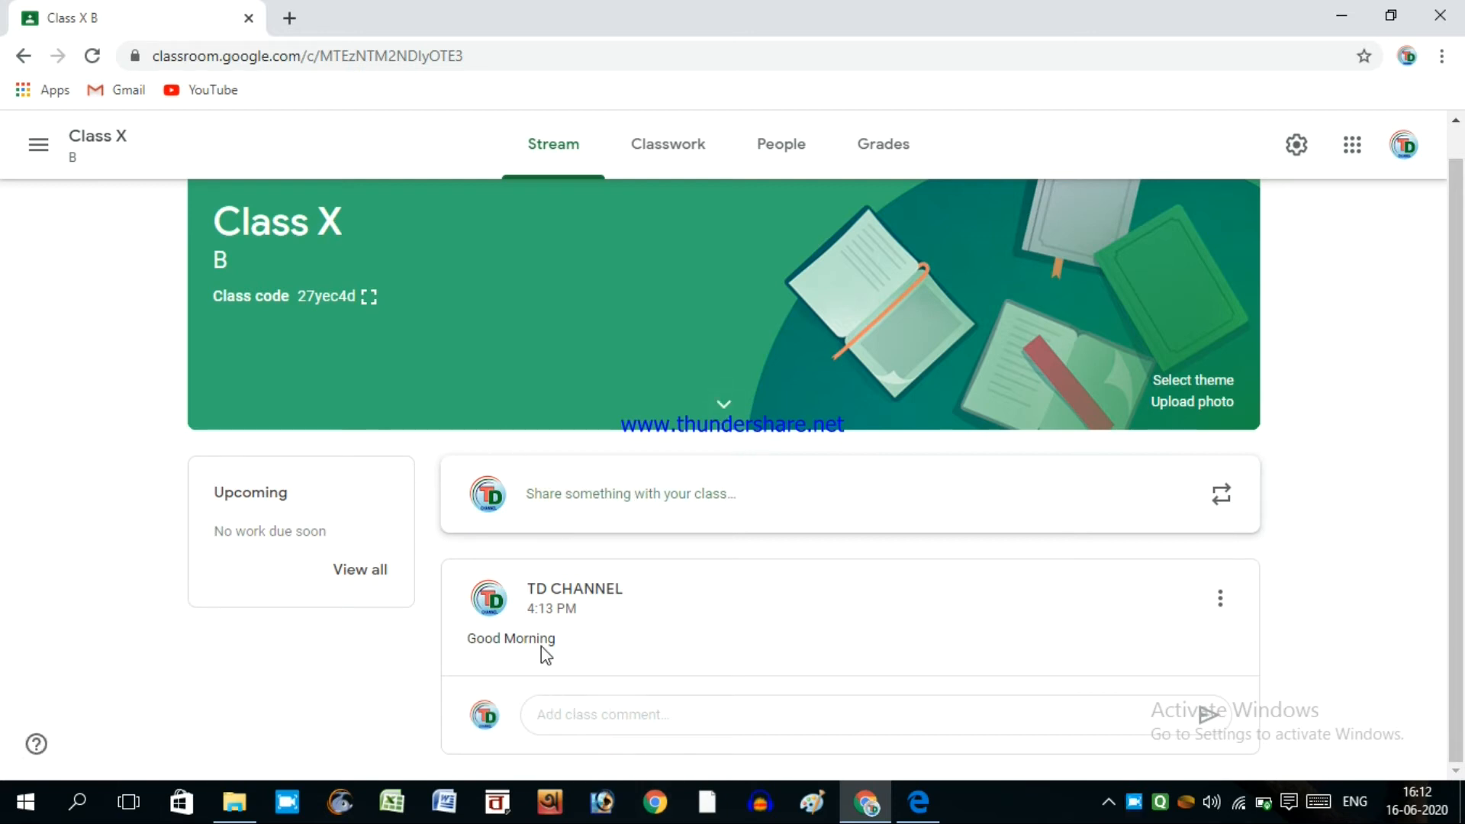
# Post the class comment "good morning" under the "Good Morning" announcement in the stream.
pyautogui.click(582, 729)
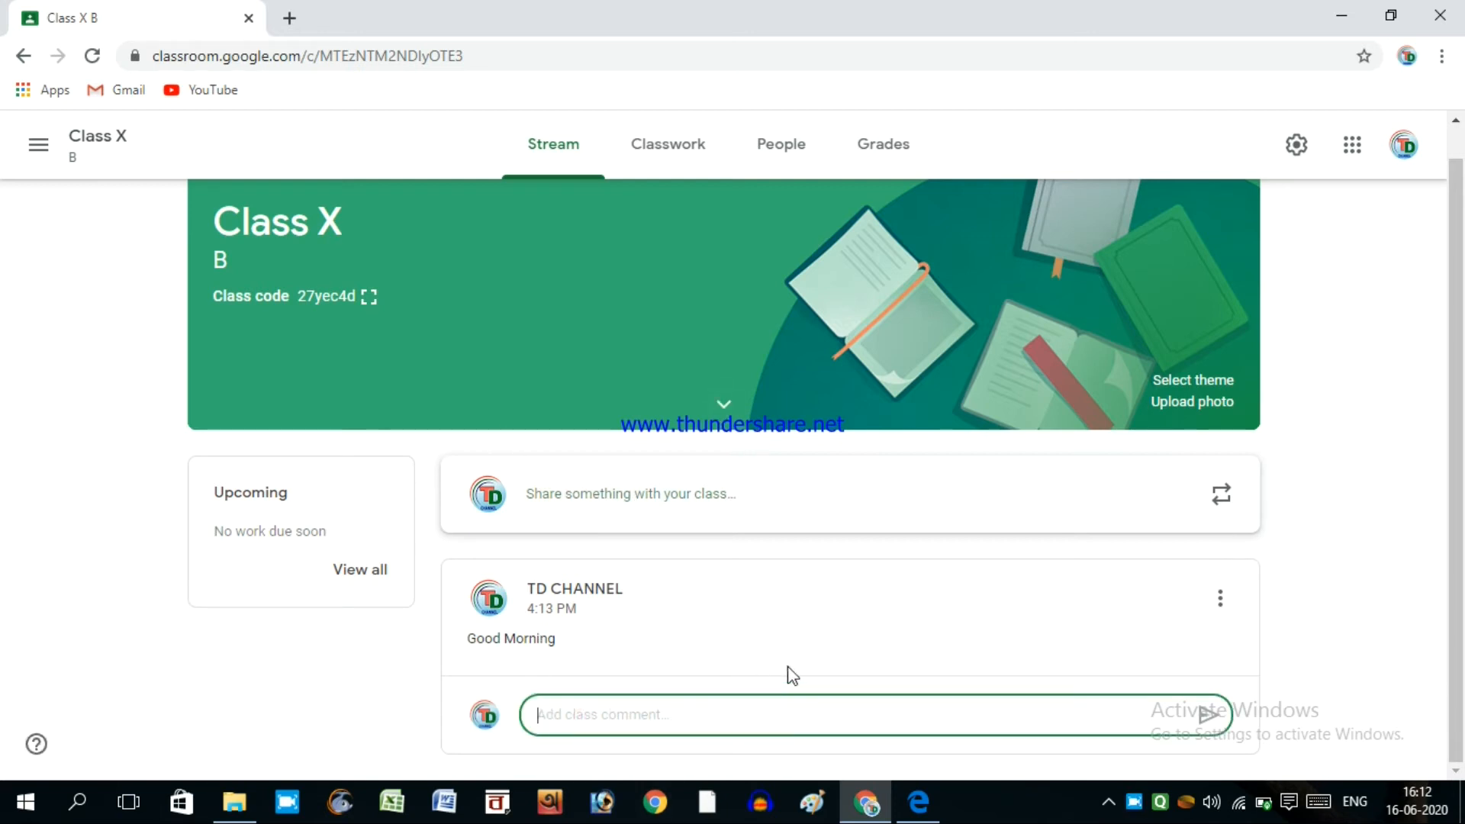
pyautogui.write('good')
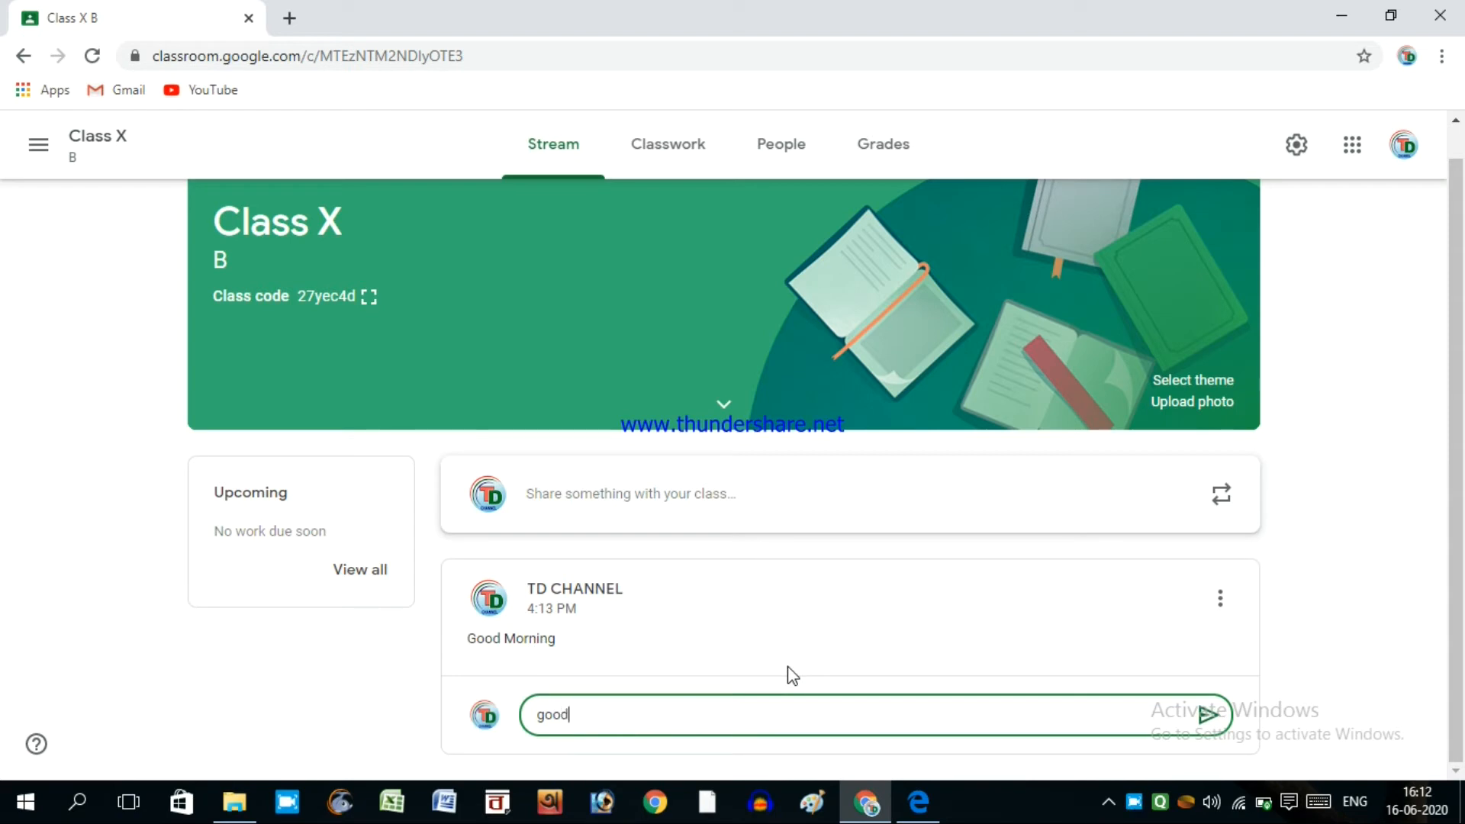
pyautogui.write(' morning')
pyautogui.press('Return')
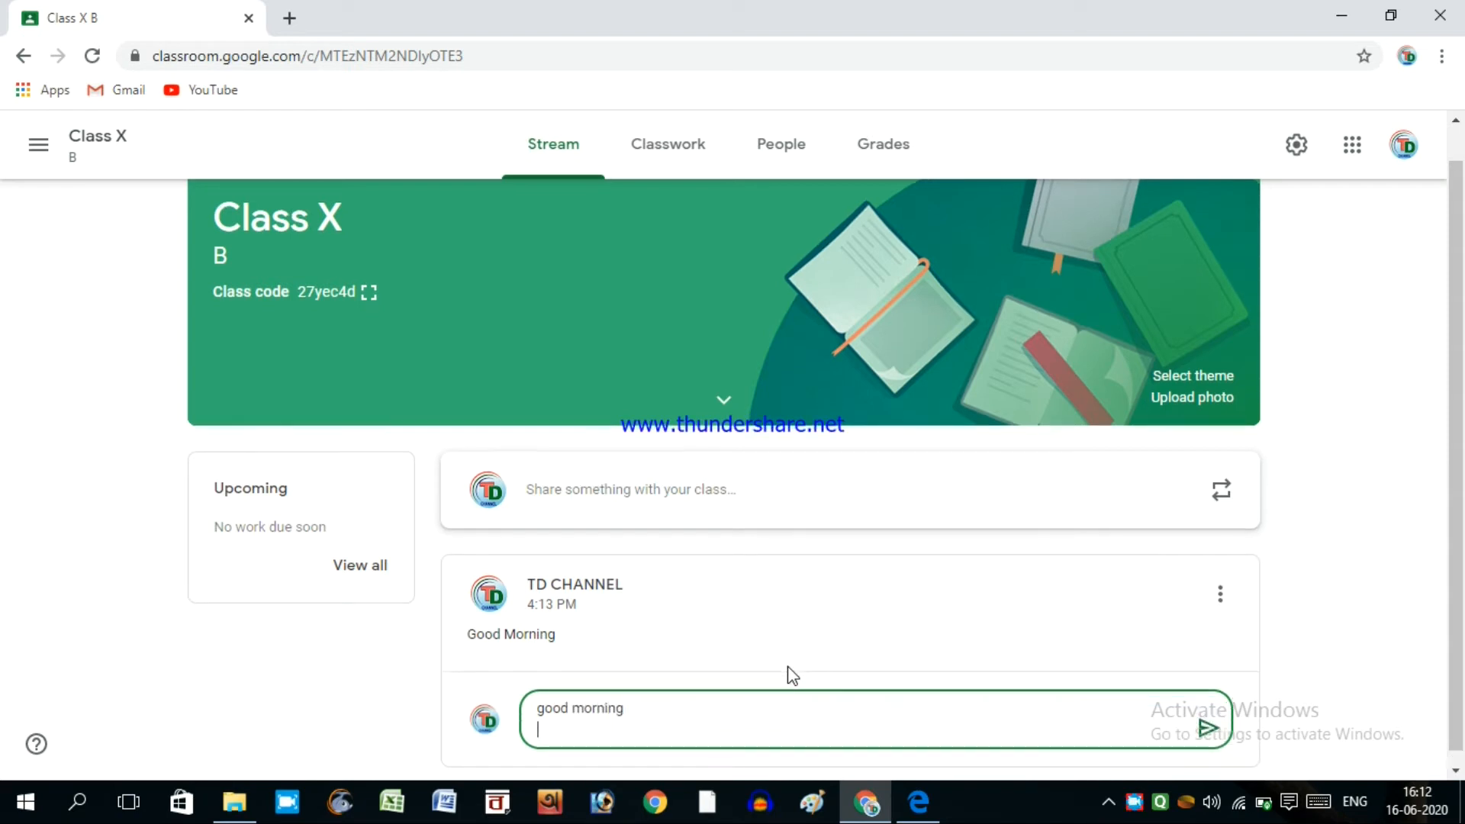
pyautogui.click(1207, 729)
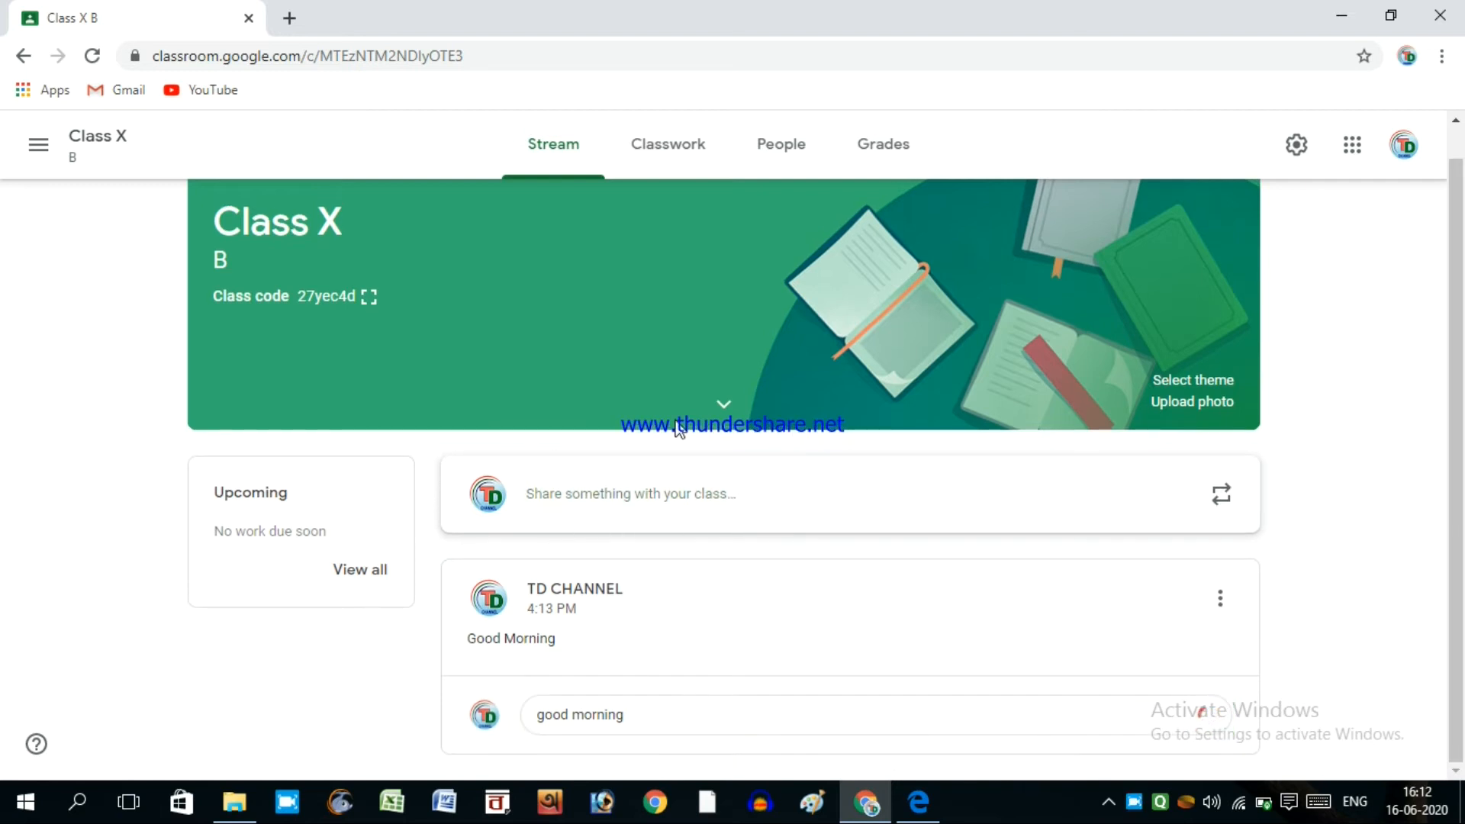
pyautogui.moveTo(1456, 291); pyautogui.dragTo(1463, 533)
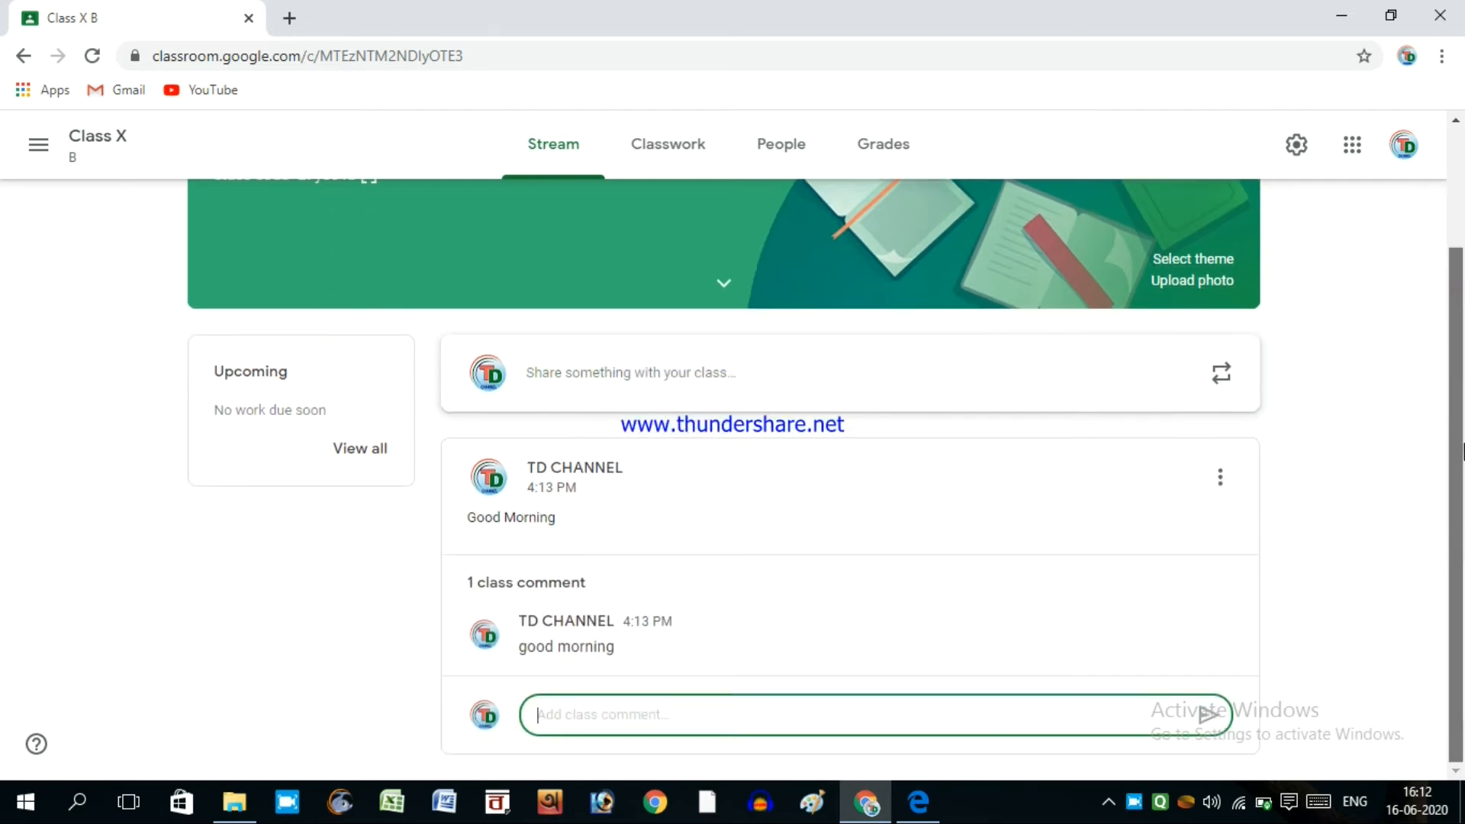
# Expand the class banner details to show the subject, and look at the photo upload gallery without choosing a picture.
pyautogui.moveTo(1464, 452); pyautogui.dragTo(1454, 279)
pyautogui.click(728, 440)
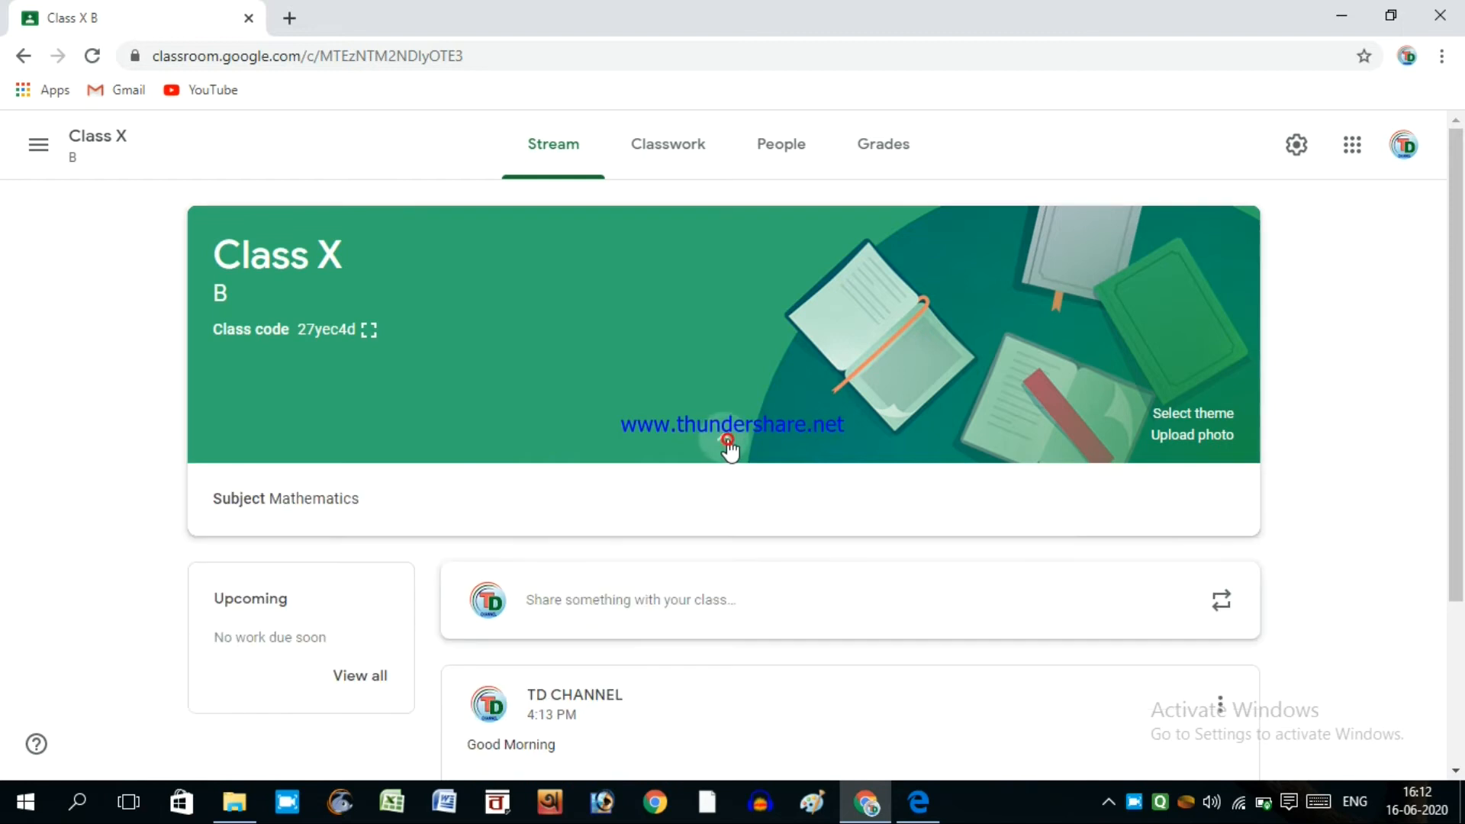
pyautogui.click(1192, 437)
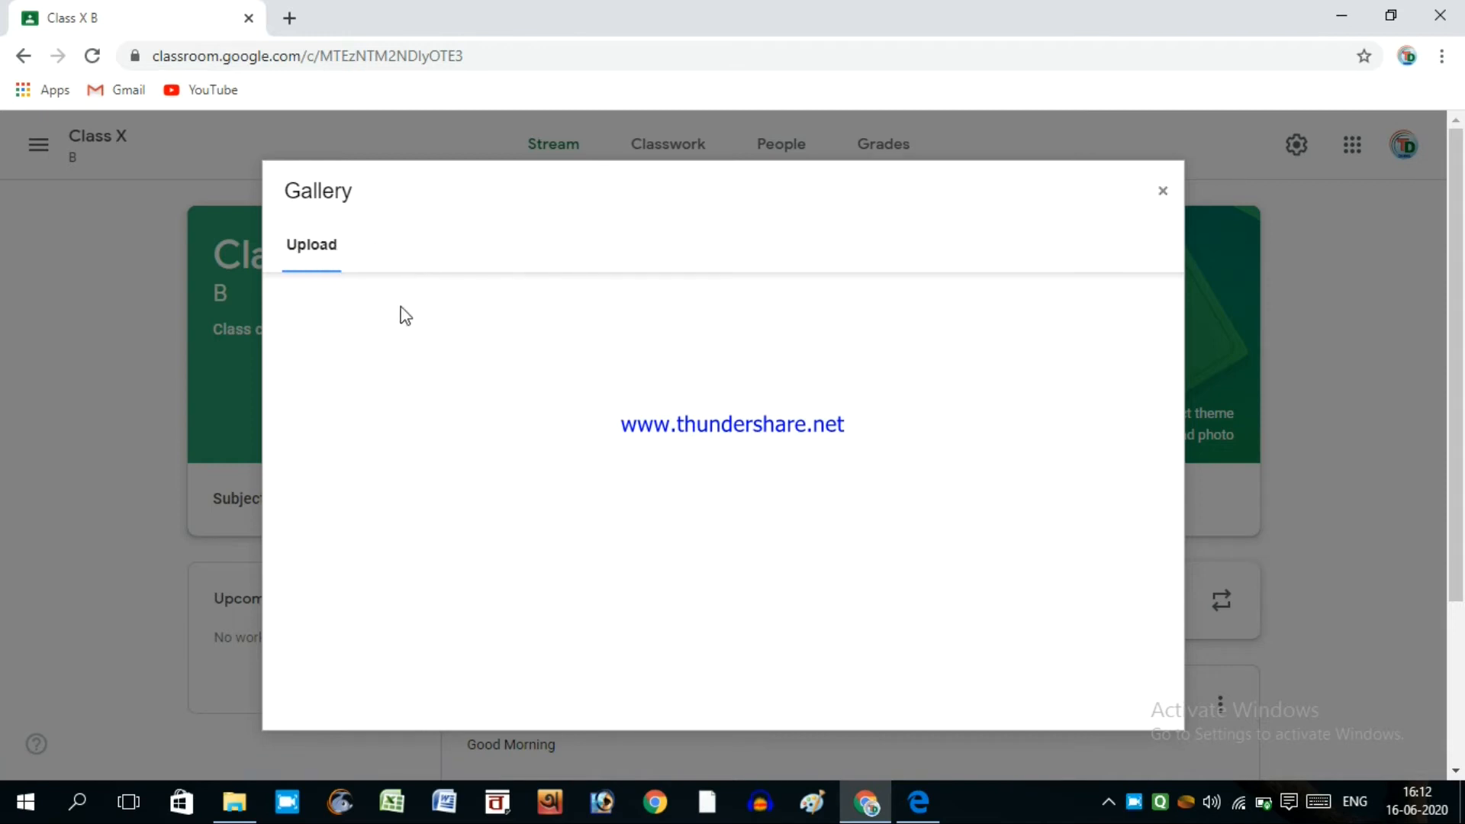
pyautogui.click(1163, 195)
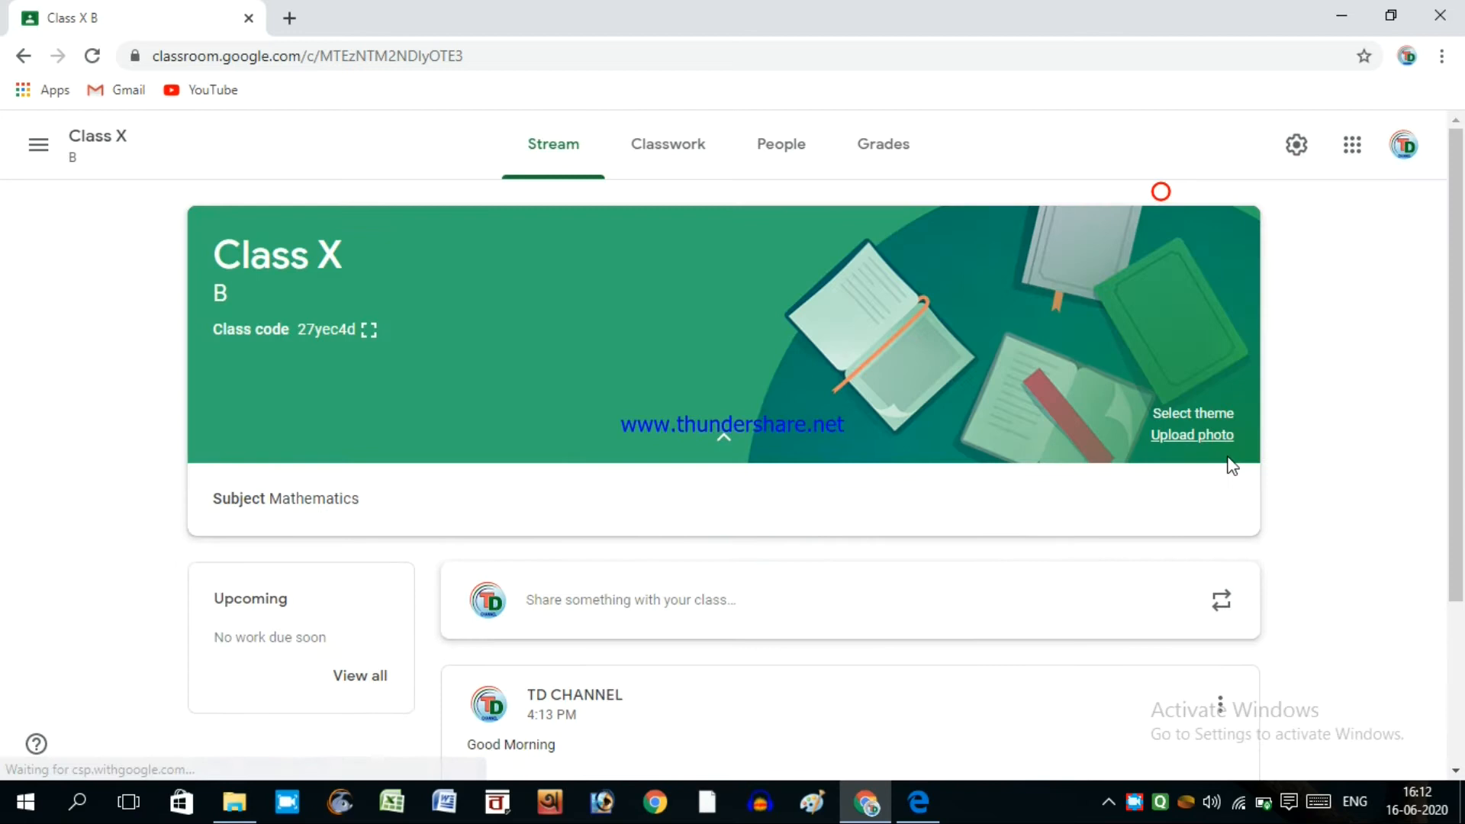
# Set the class theme to the Math & Science image showing a compass, yellow set square and blue ruler.
pyautogui.click(1192, 432)
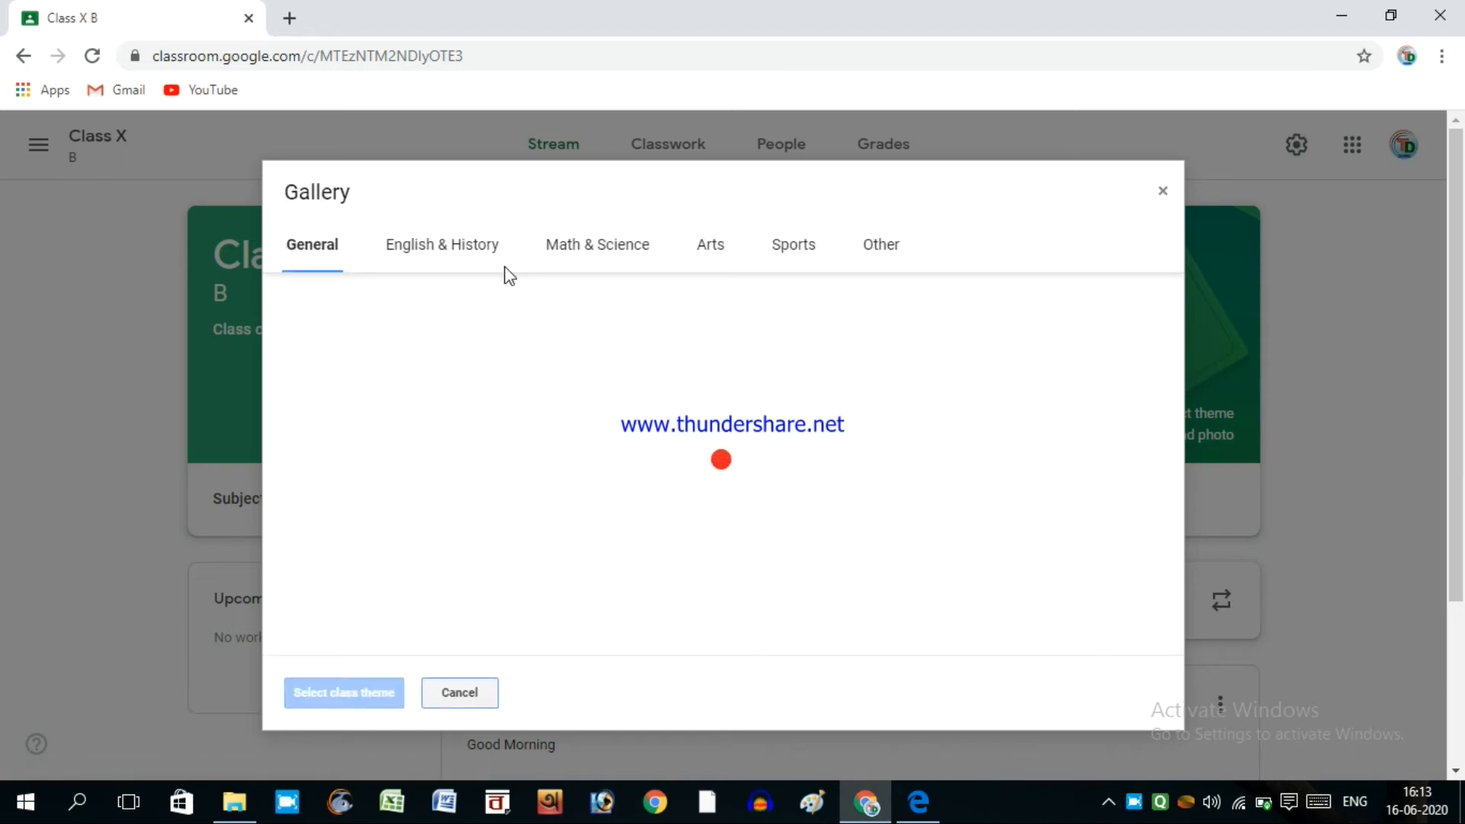
pyautogui.click(620, 252)
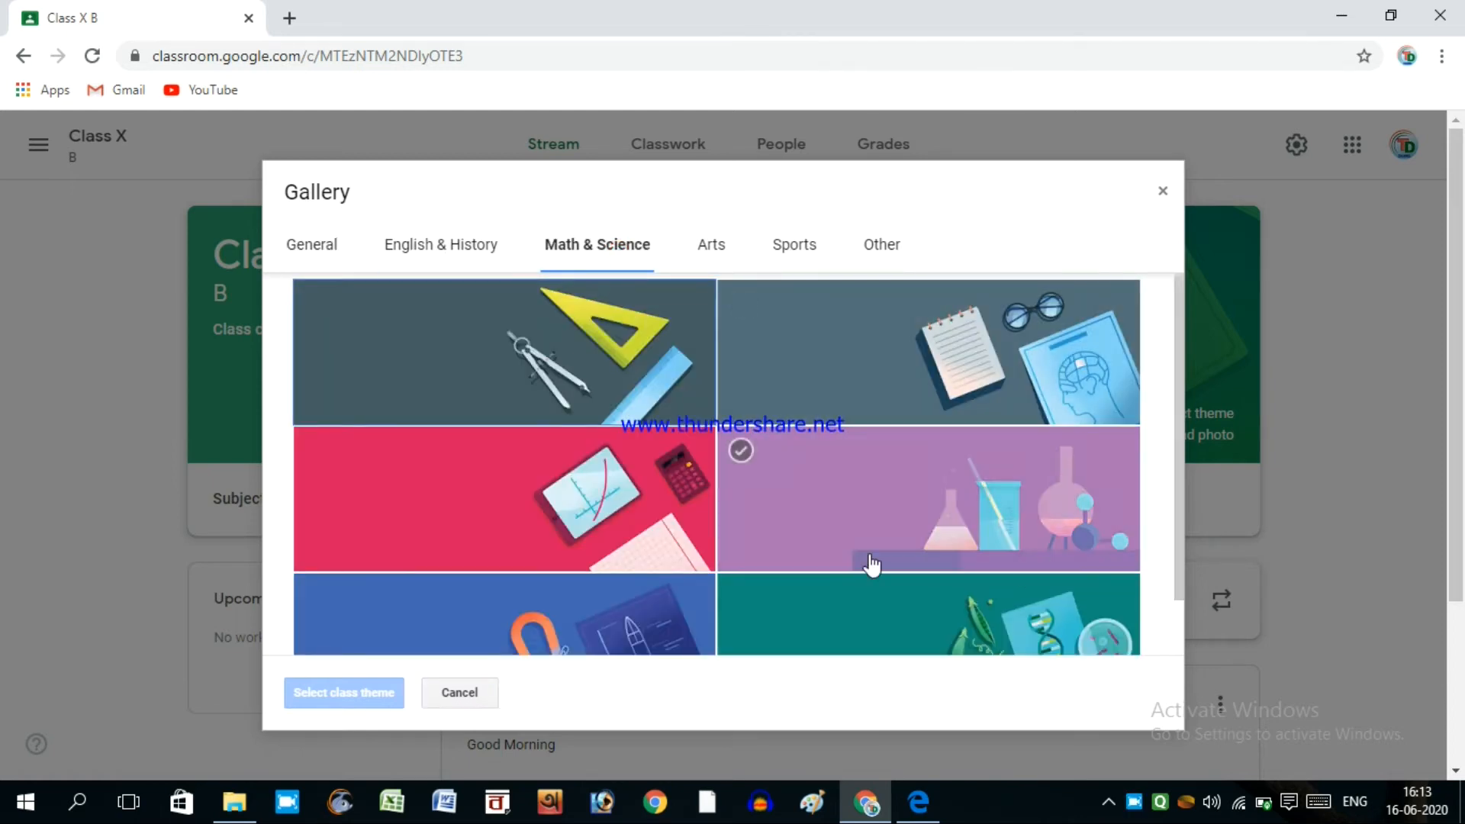
pyautogui.click(369, 333)
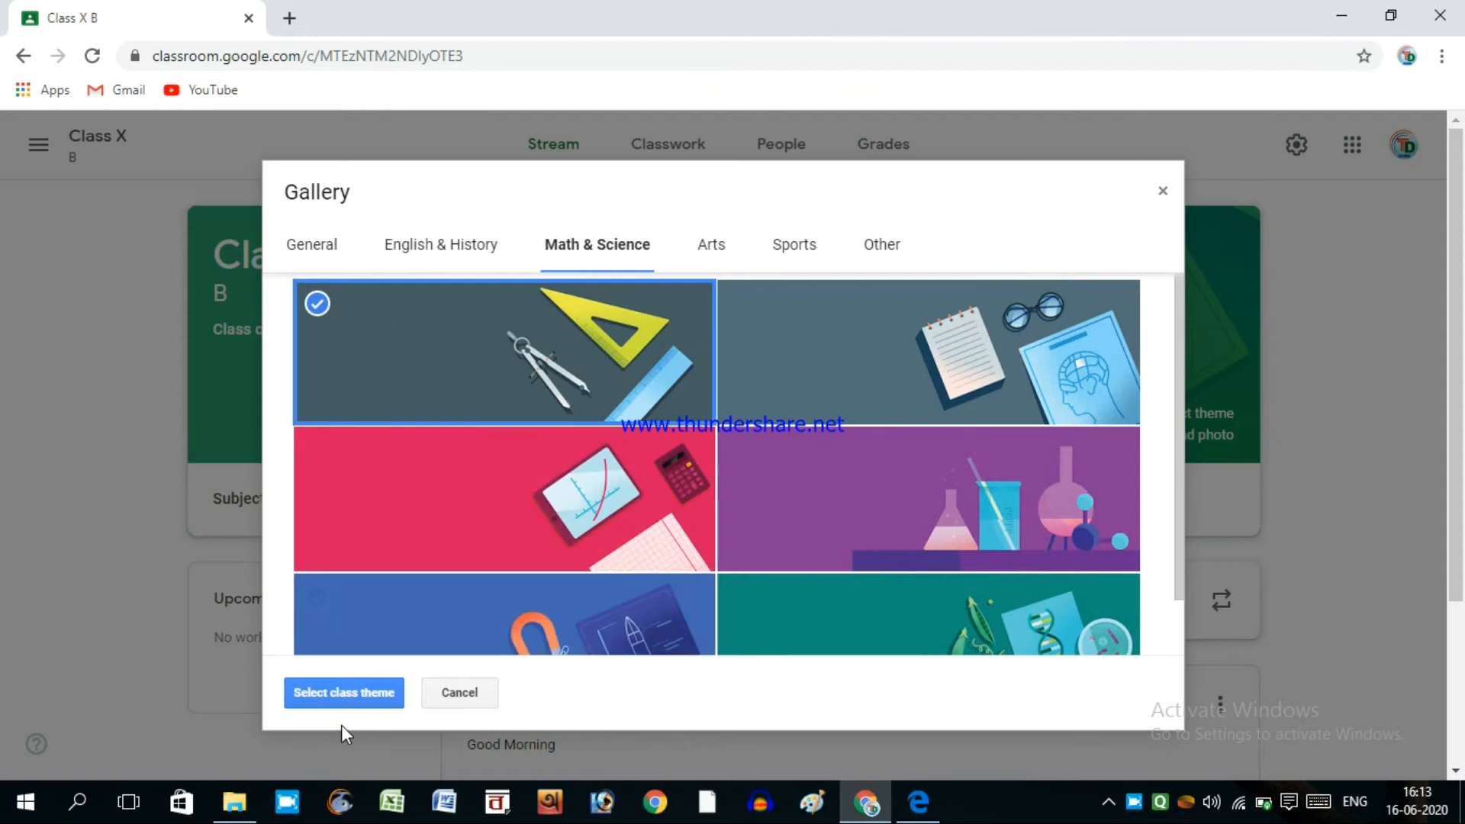
pyautogui.scroll(-1, 481, 504)
pyautogui.click(456, 551)
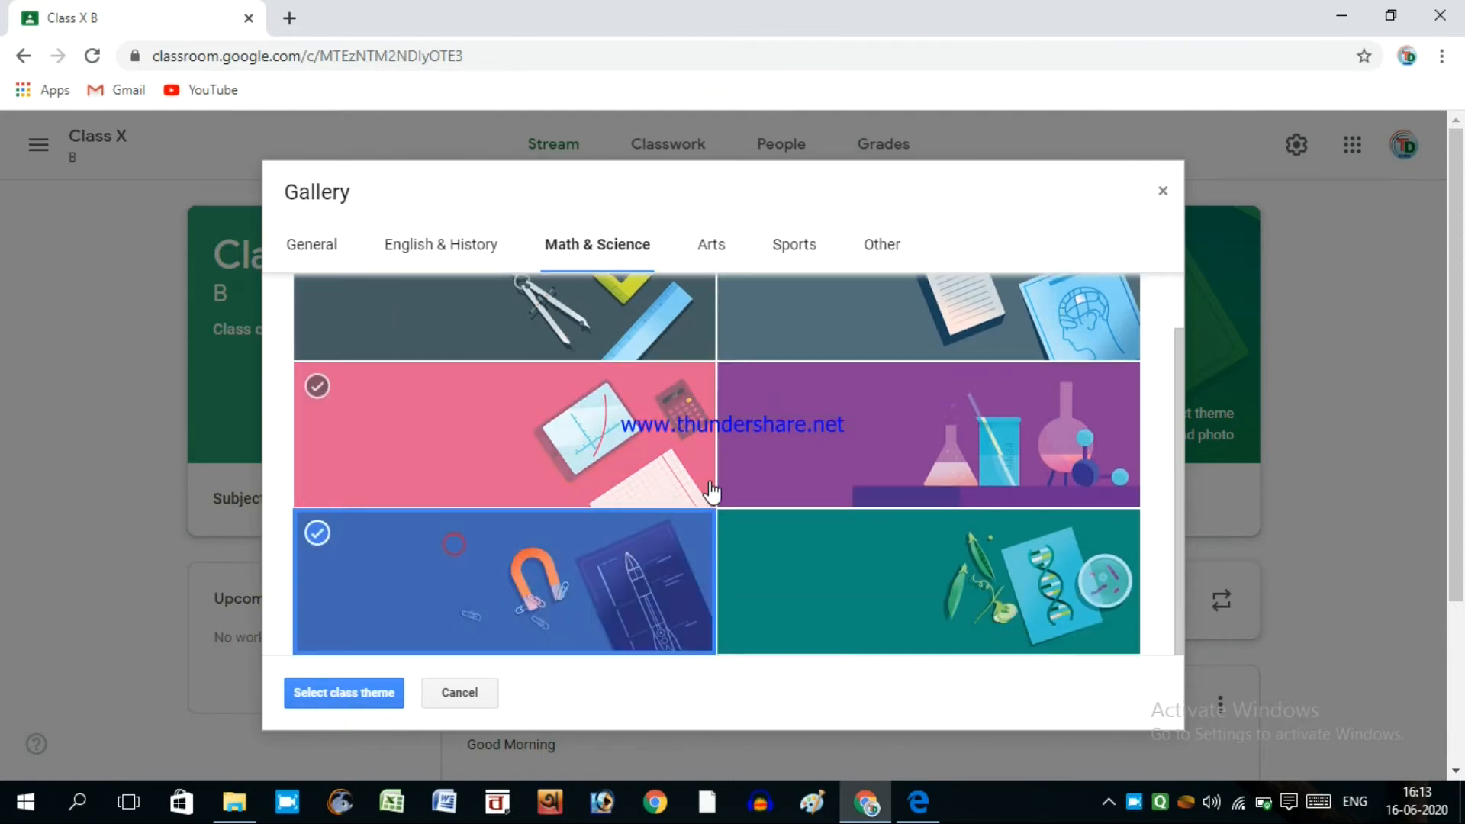
pyautogui.scroll(1, 714, 491)
pyautogui.click(584, 346)
pyautogui.click(317, 688)
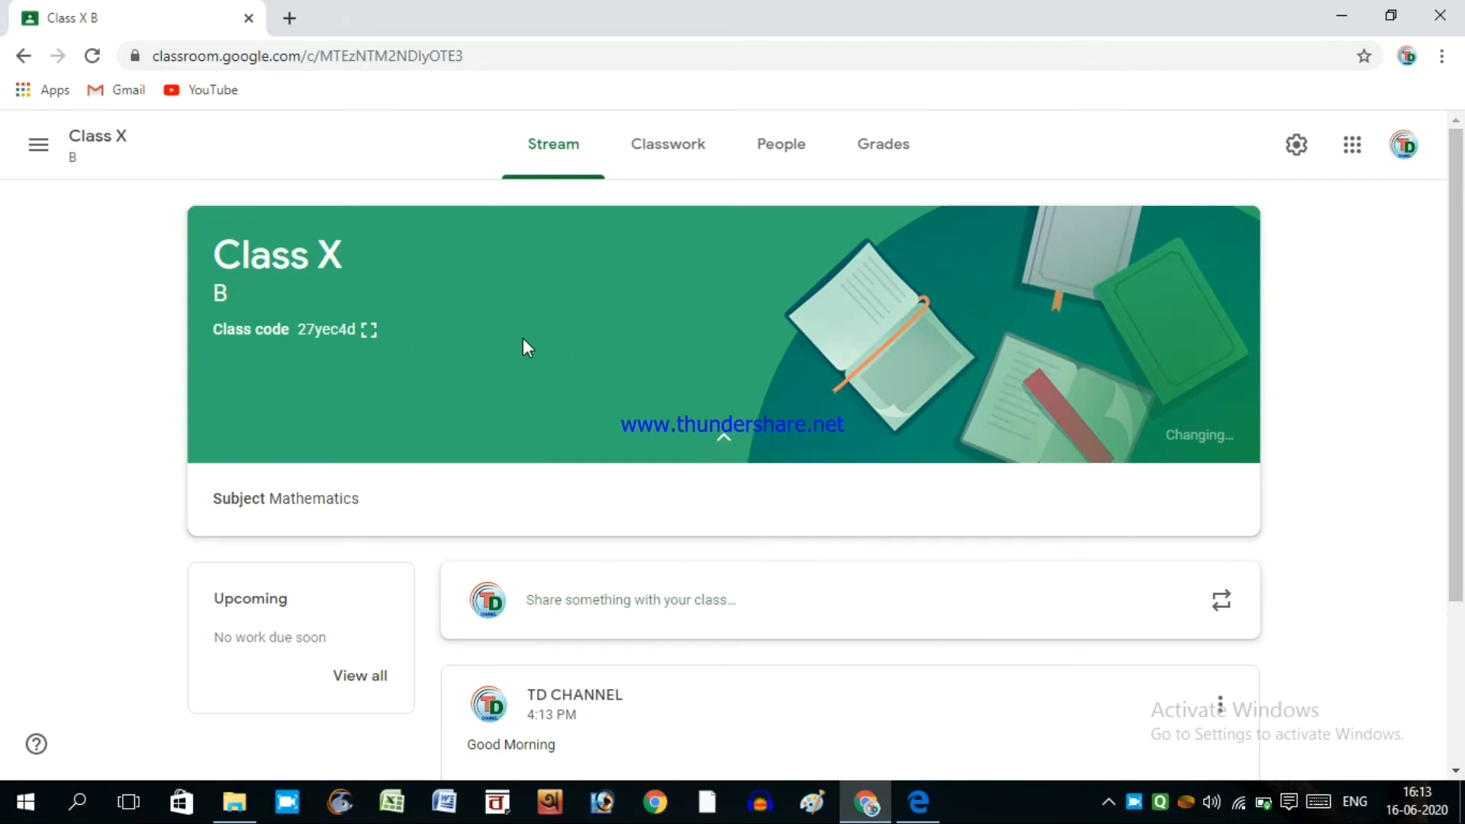
pyautogui.scroll(-3, 794, 510)
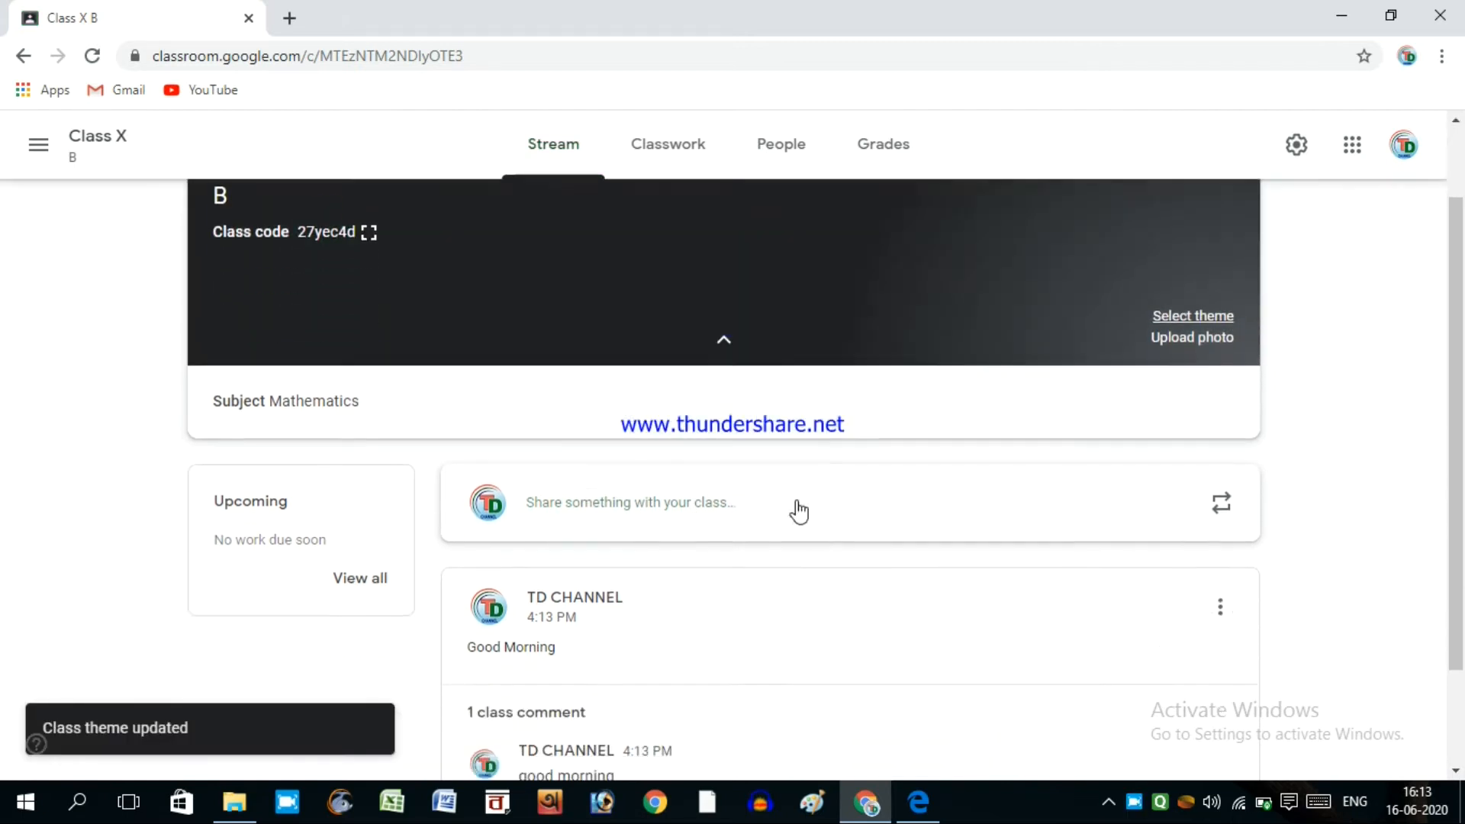
pyautogui.scroll(3, 583, 281)
pyautogui.scroll(-2, 911, 447)
pyautogui.scroll(2, 758, 399)
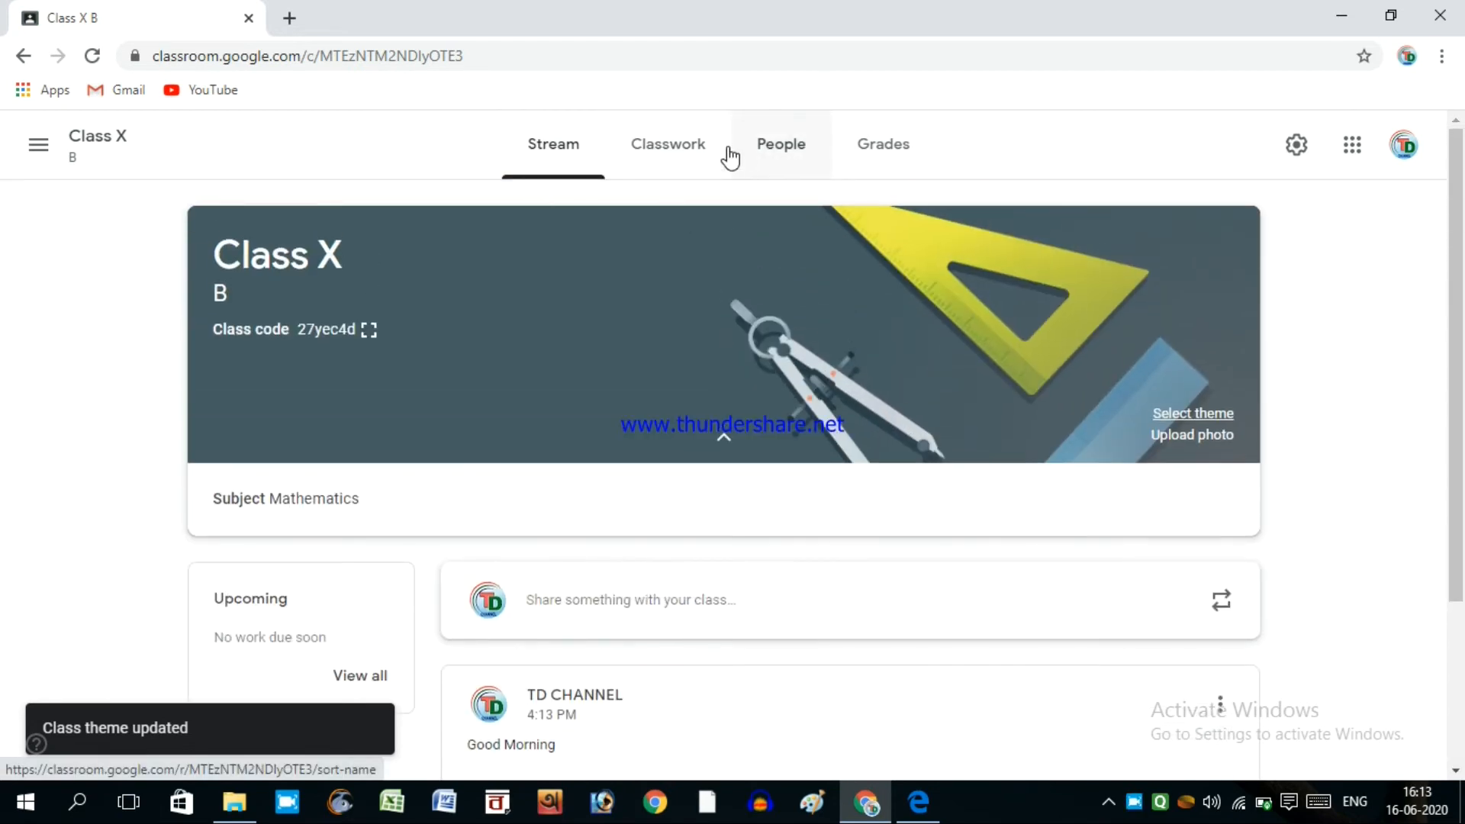
# Create a classwork assignment titled "What is a polynomial?" with the instructions "answer in brief".
pyautogui.click(691, 153)
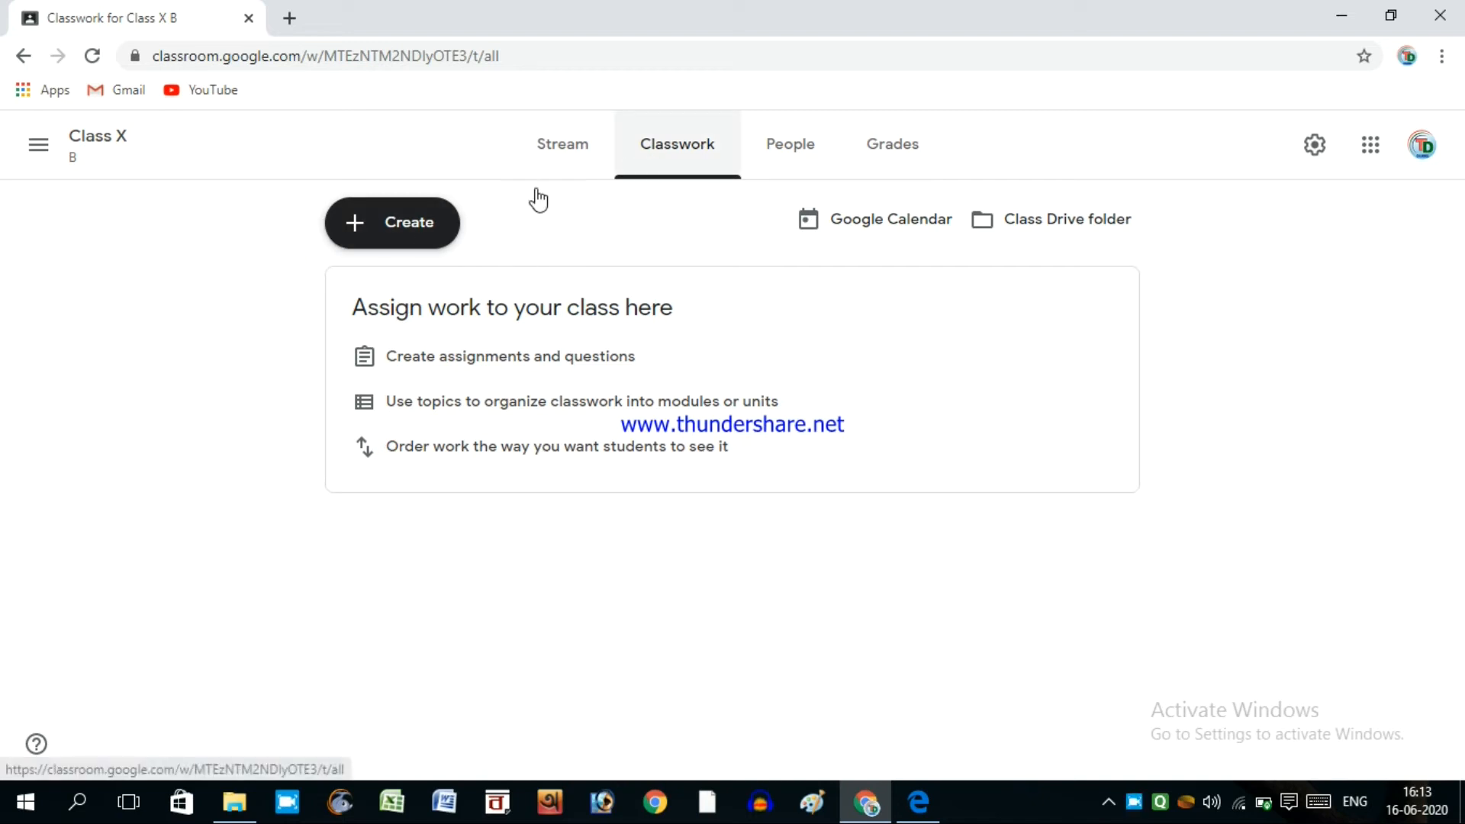
pyautogui.click(357, 230)
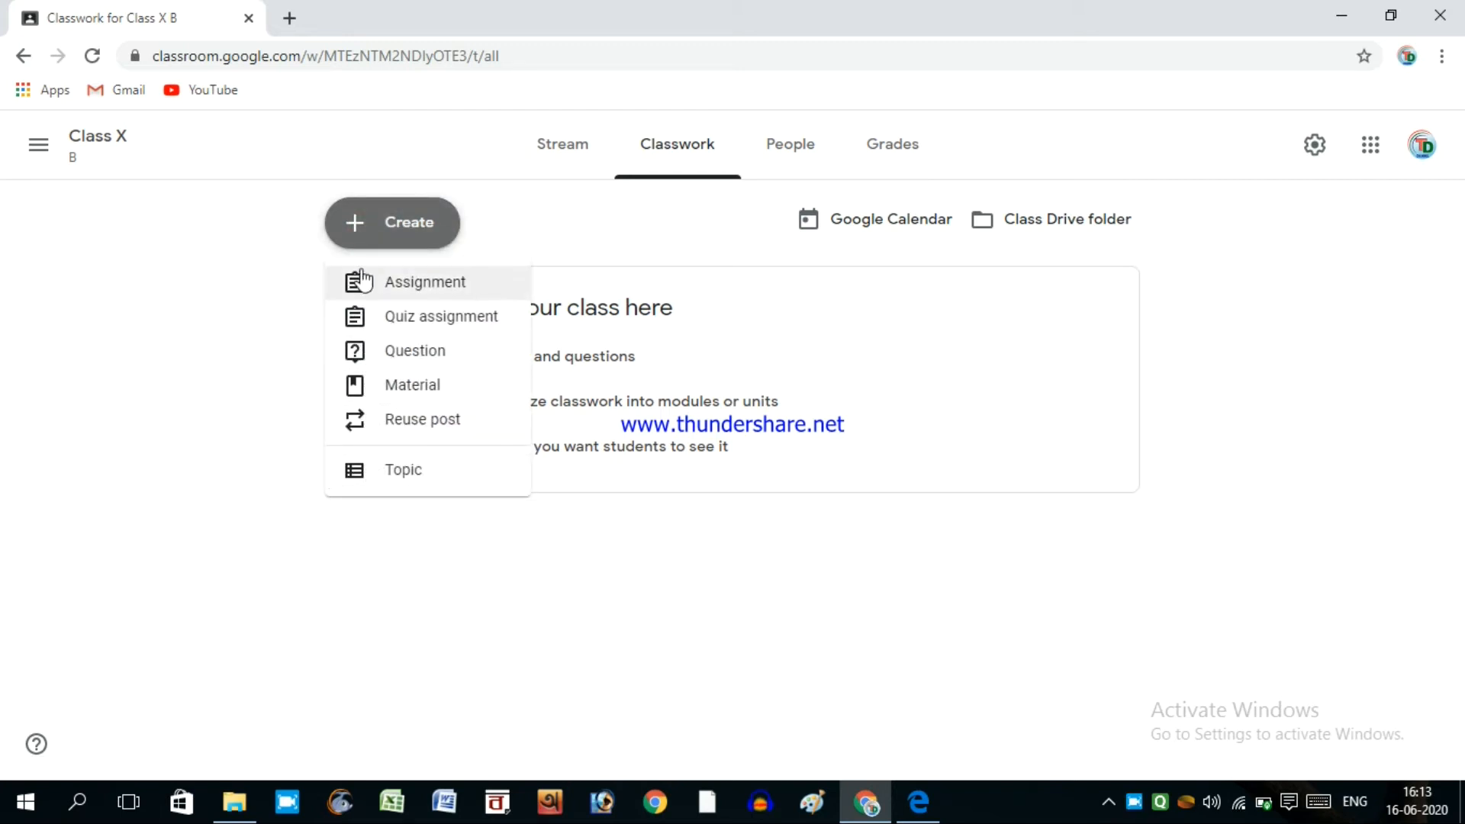
pyautogui.click(458, 284)
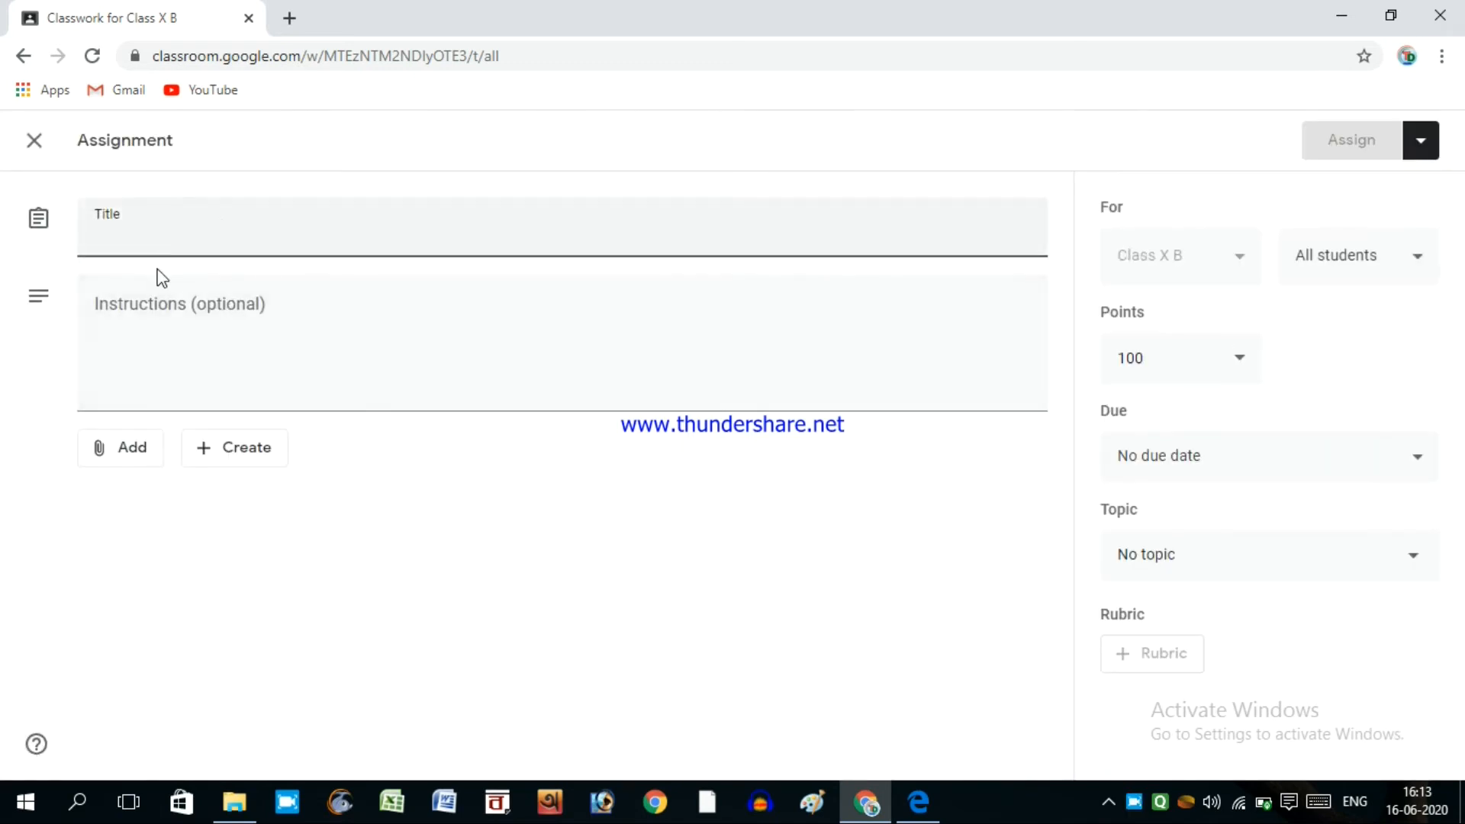
pyautogui.click(102, 221)
pyautogui.write('What is')
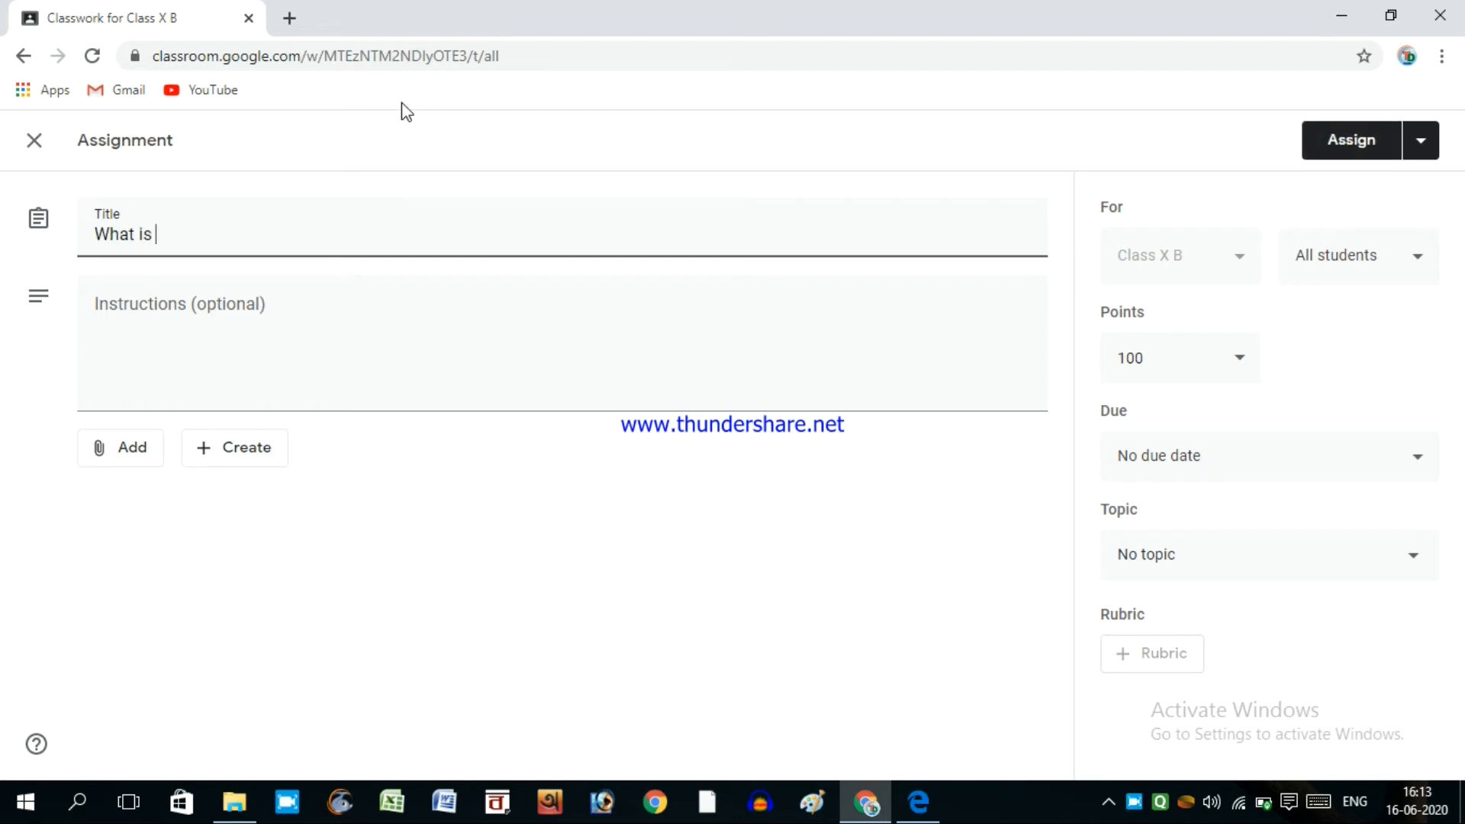
pyautogui.write(' a polynomial?')
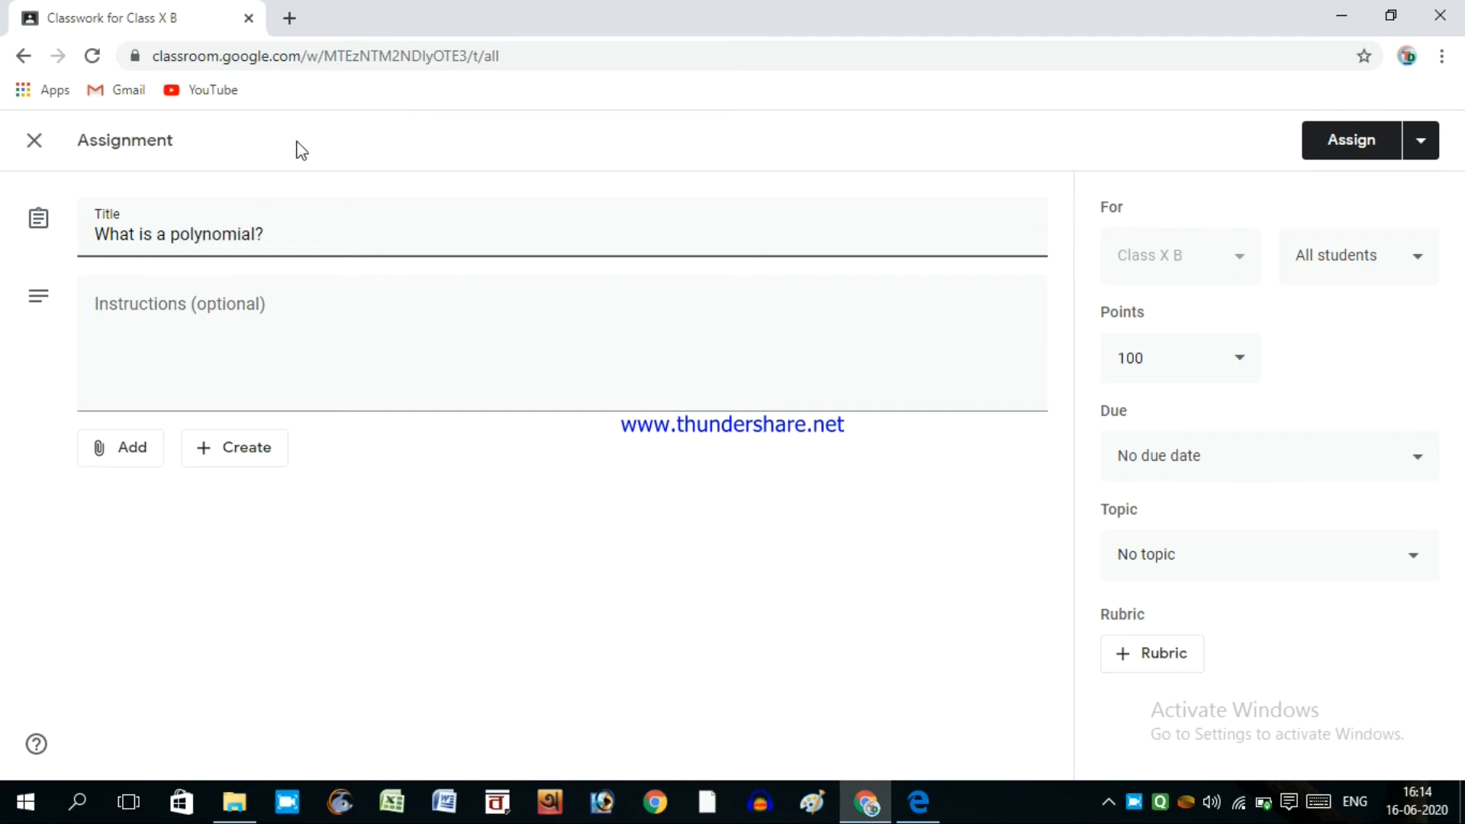
pyautogui.click(196, 314)
pyautogui.write('ans')
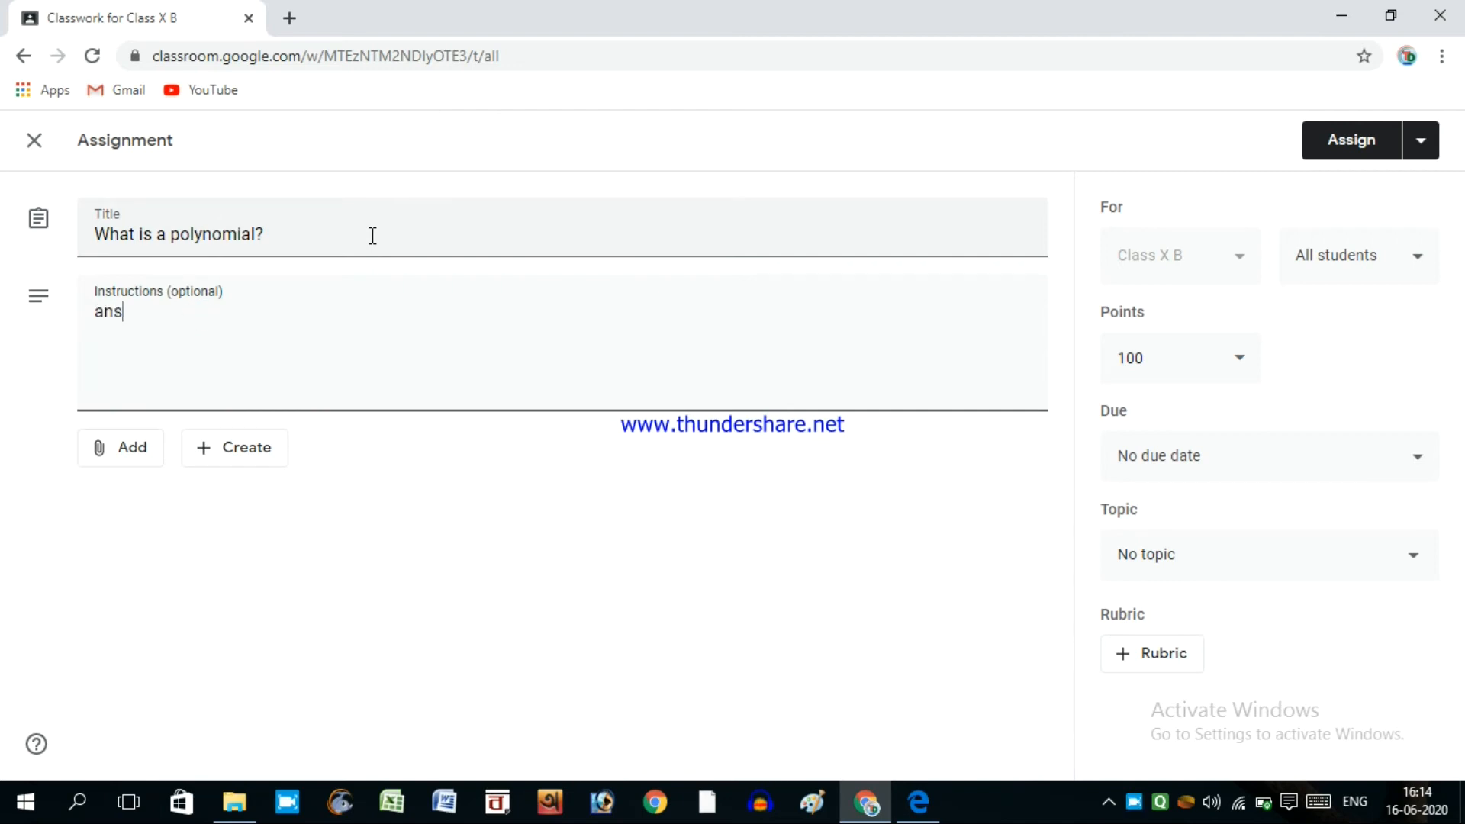
pyautogui.write('wer in brief')
# Examine the available attachment sources for the assignment without attaching anything.
pyautogui.click(147, 513)
pyautogui.click(107, 452)
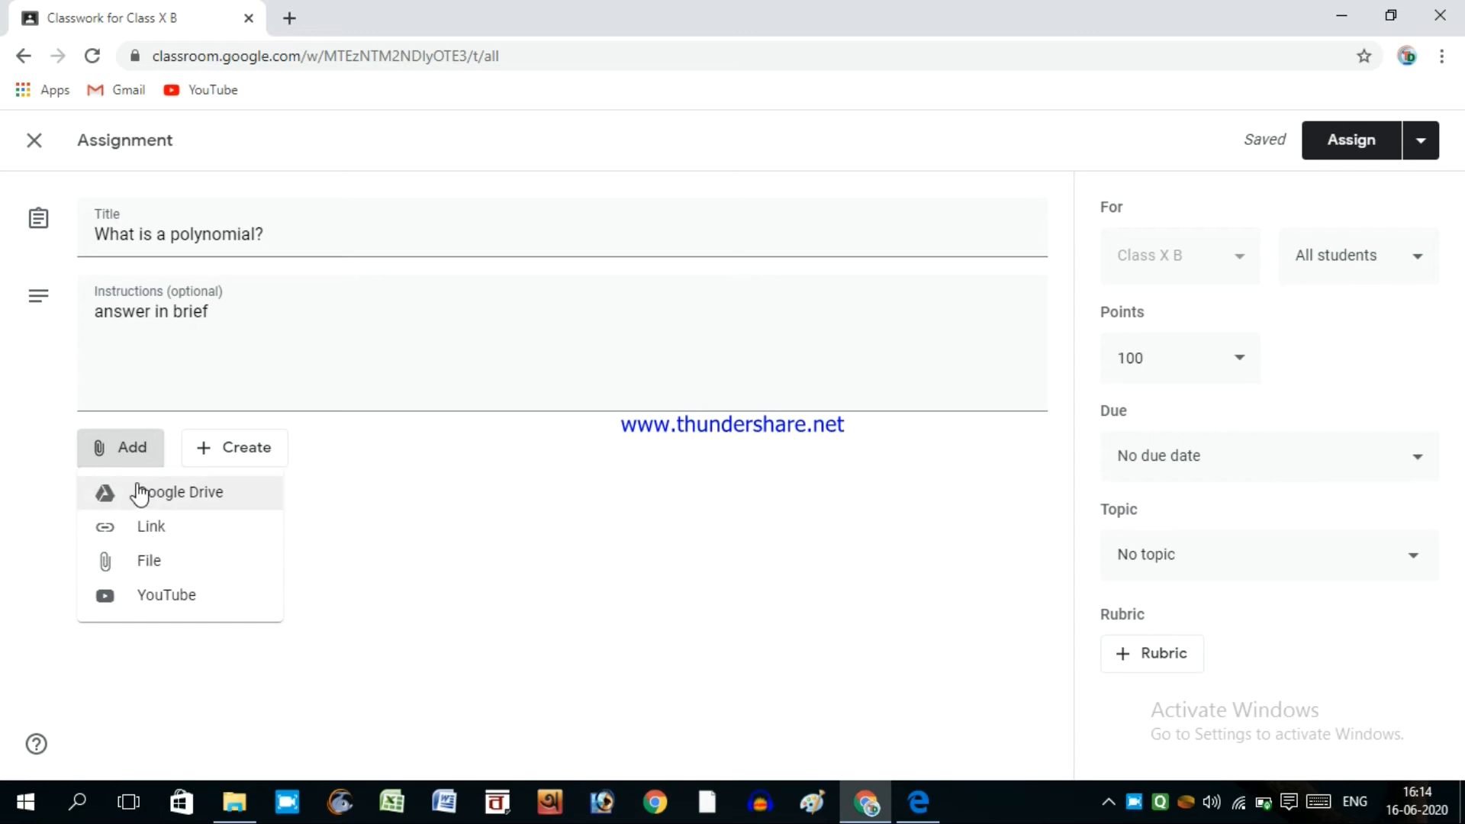
pyautogui.click(298, 491)
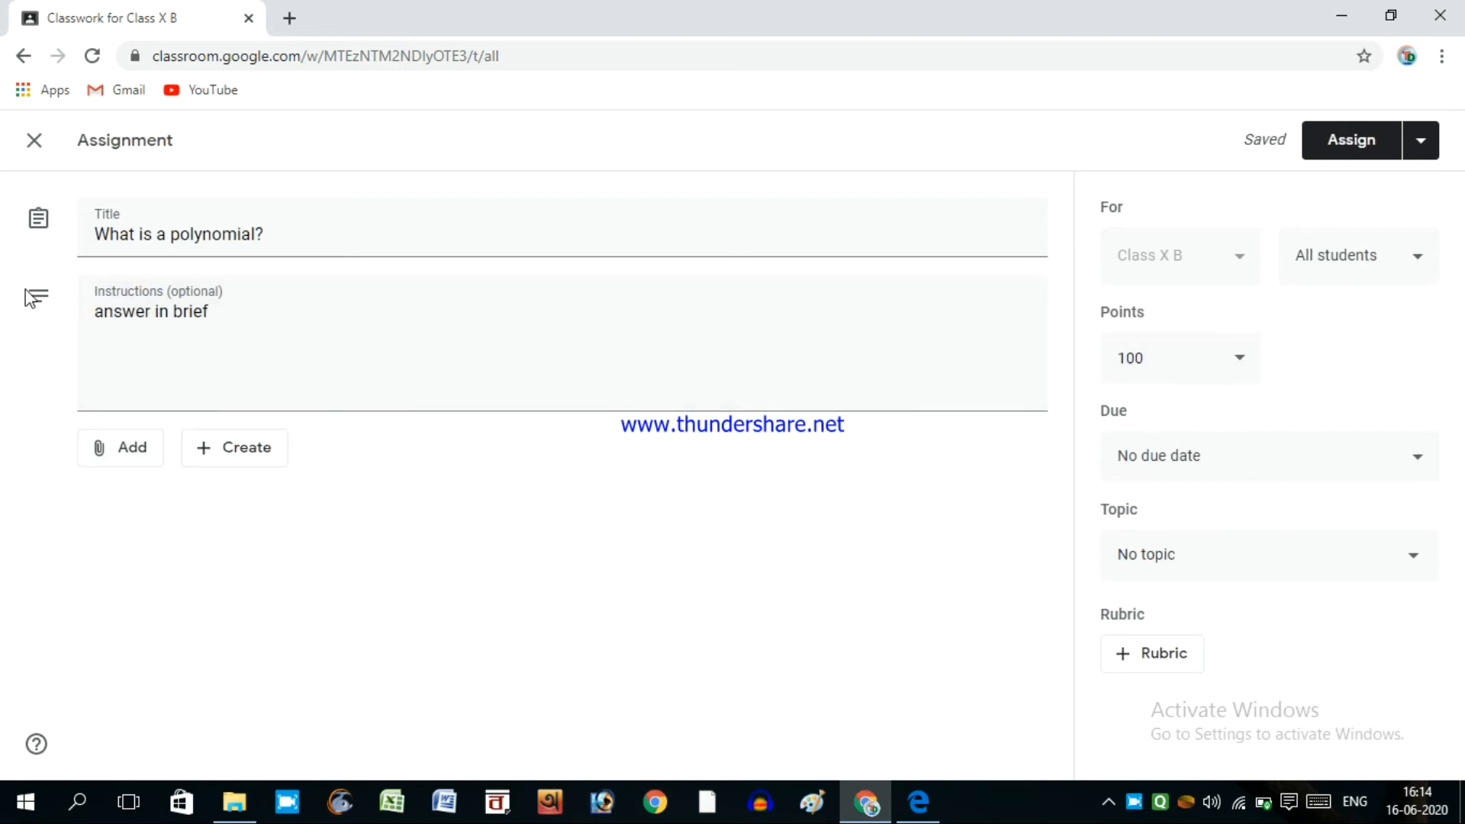
# Set the assignment's points to 5 and its due date to Jun 18, 2020, leaving the time empty.
pyautogui.click(1168, 362)
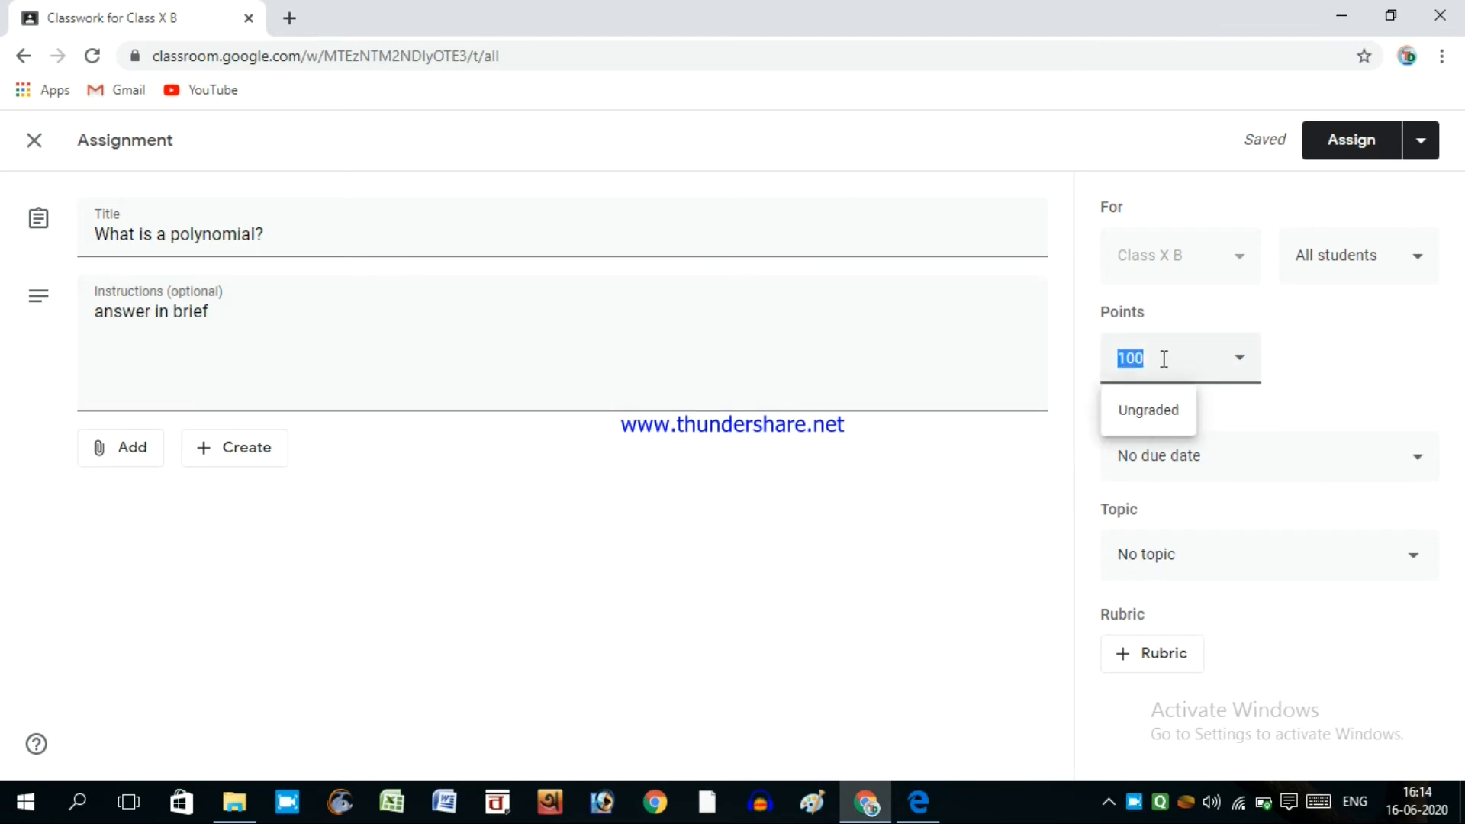
pyautogui.write('5')
pyautogui.click(1358, 385)
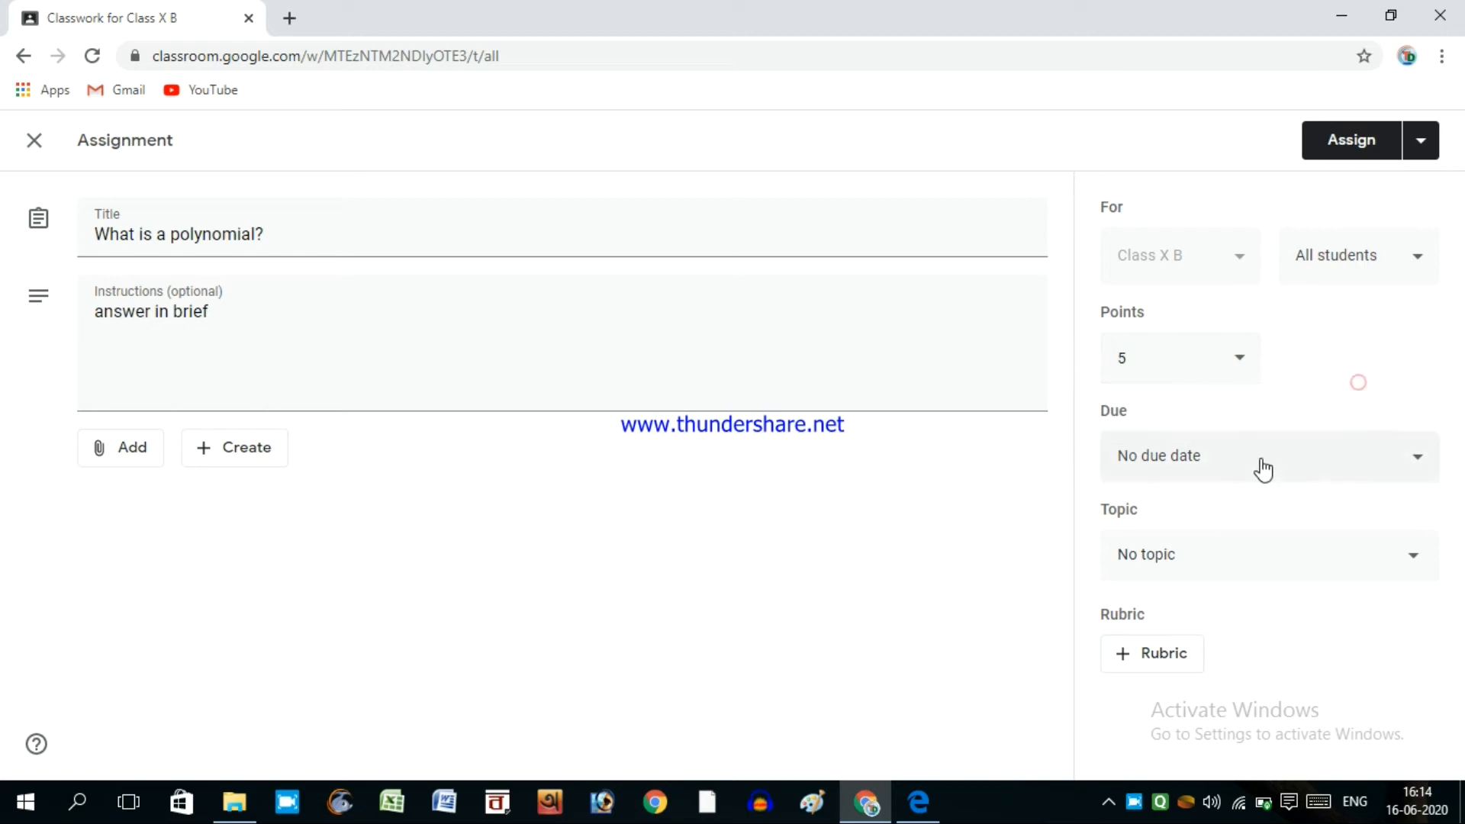
pyautogui.click(1305, 457)
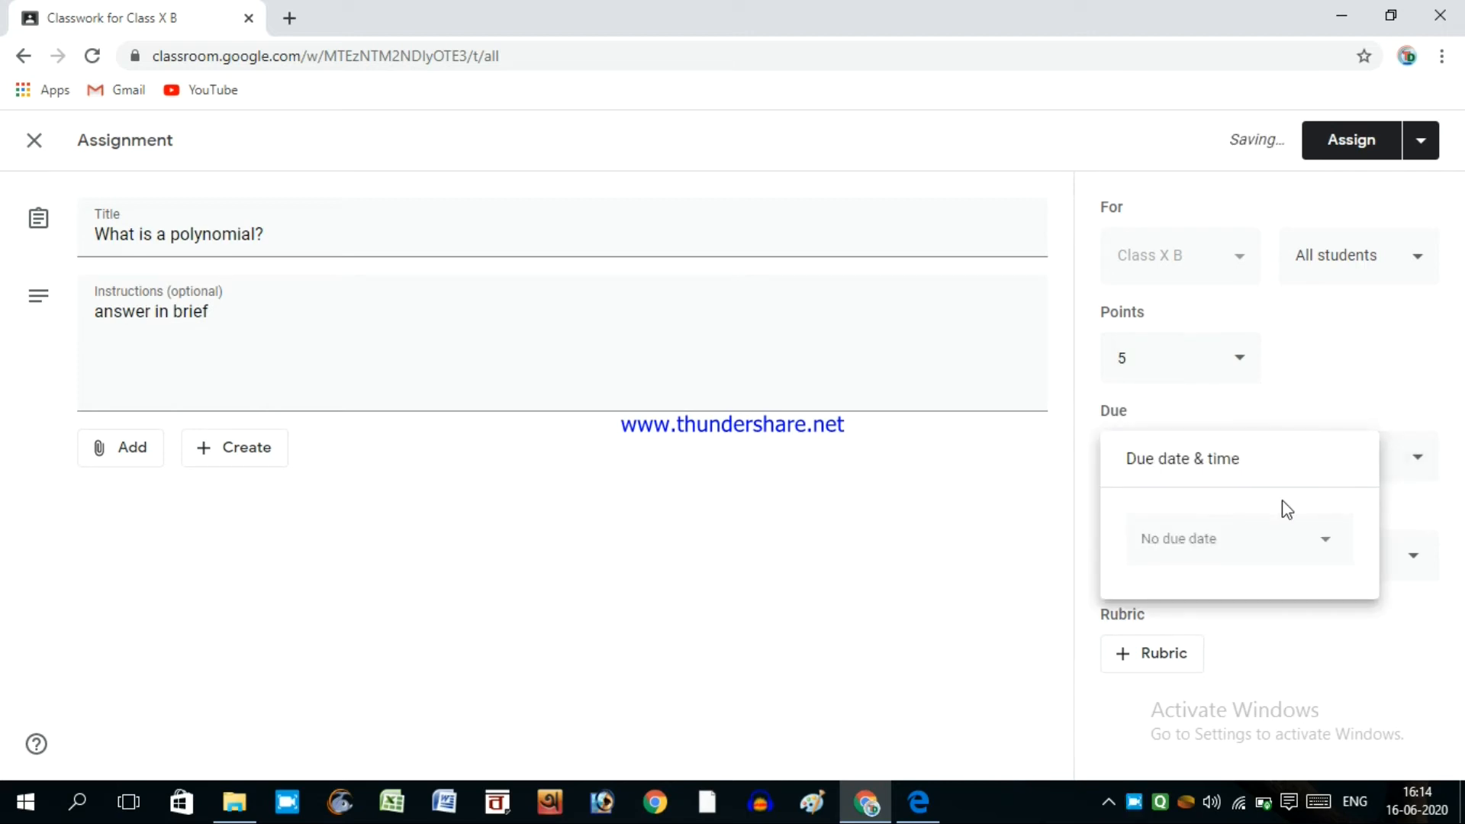
pyautogui.click(1271, 543)
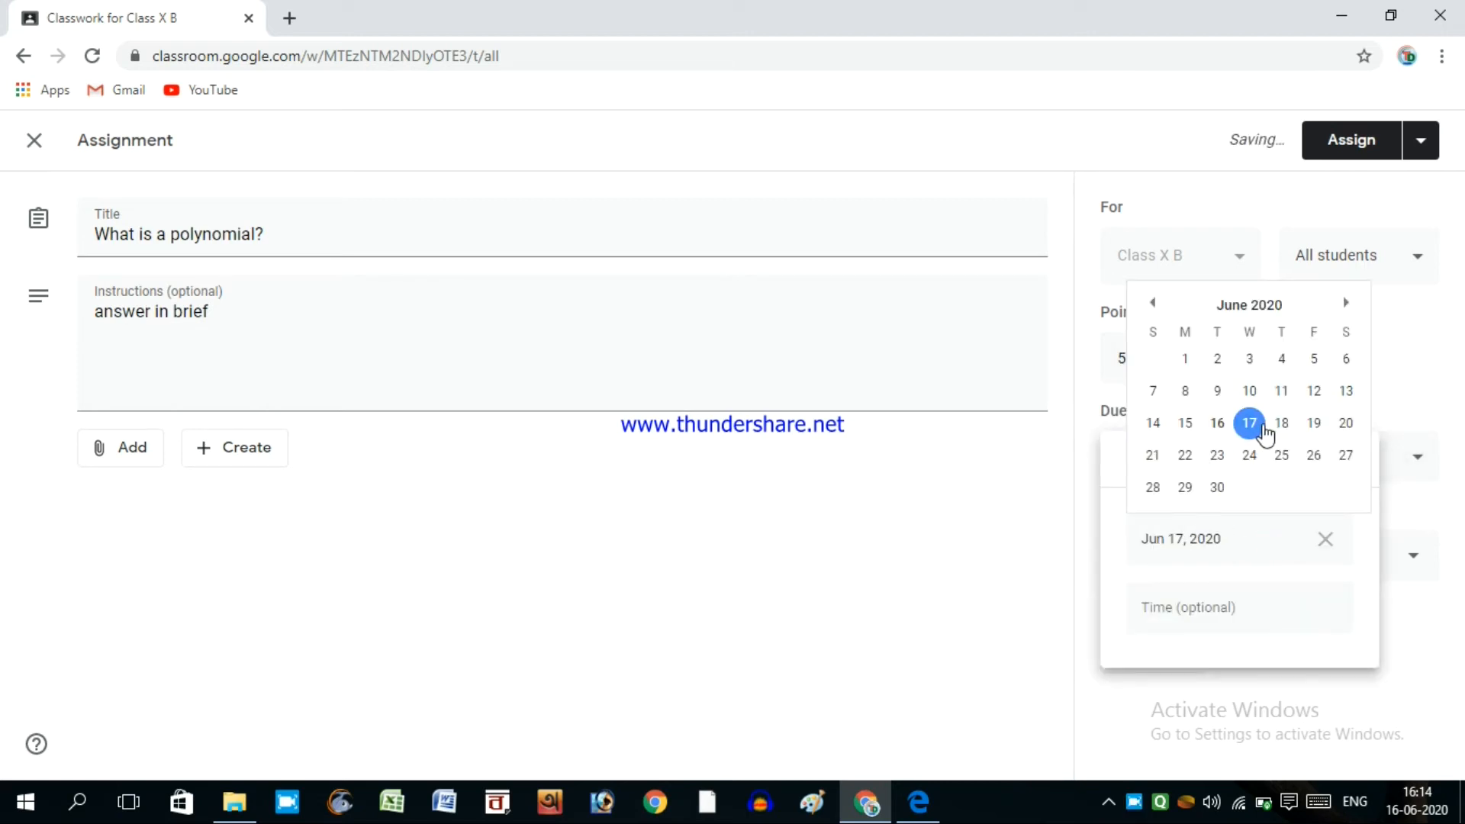
pyautogui.click(1282, 422)
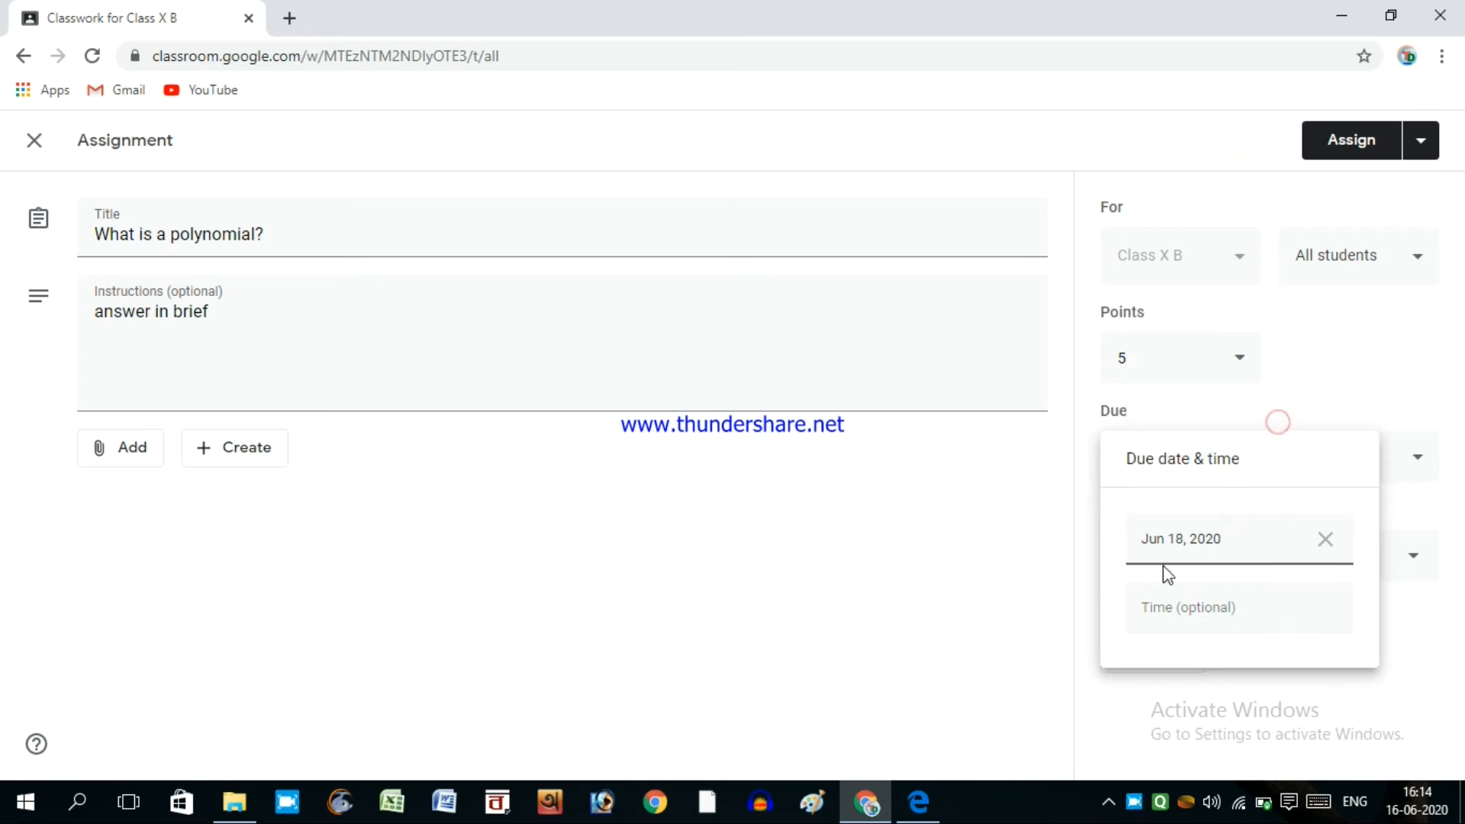
pyautogui.click(940, 536)
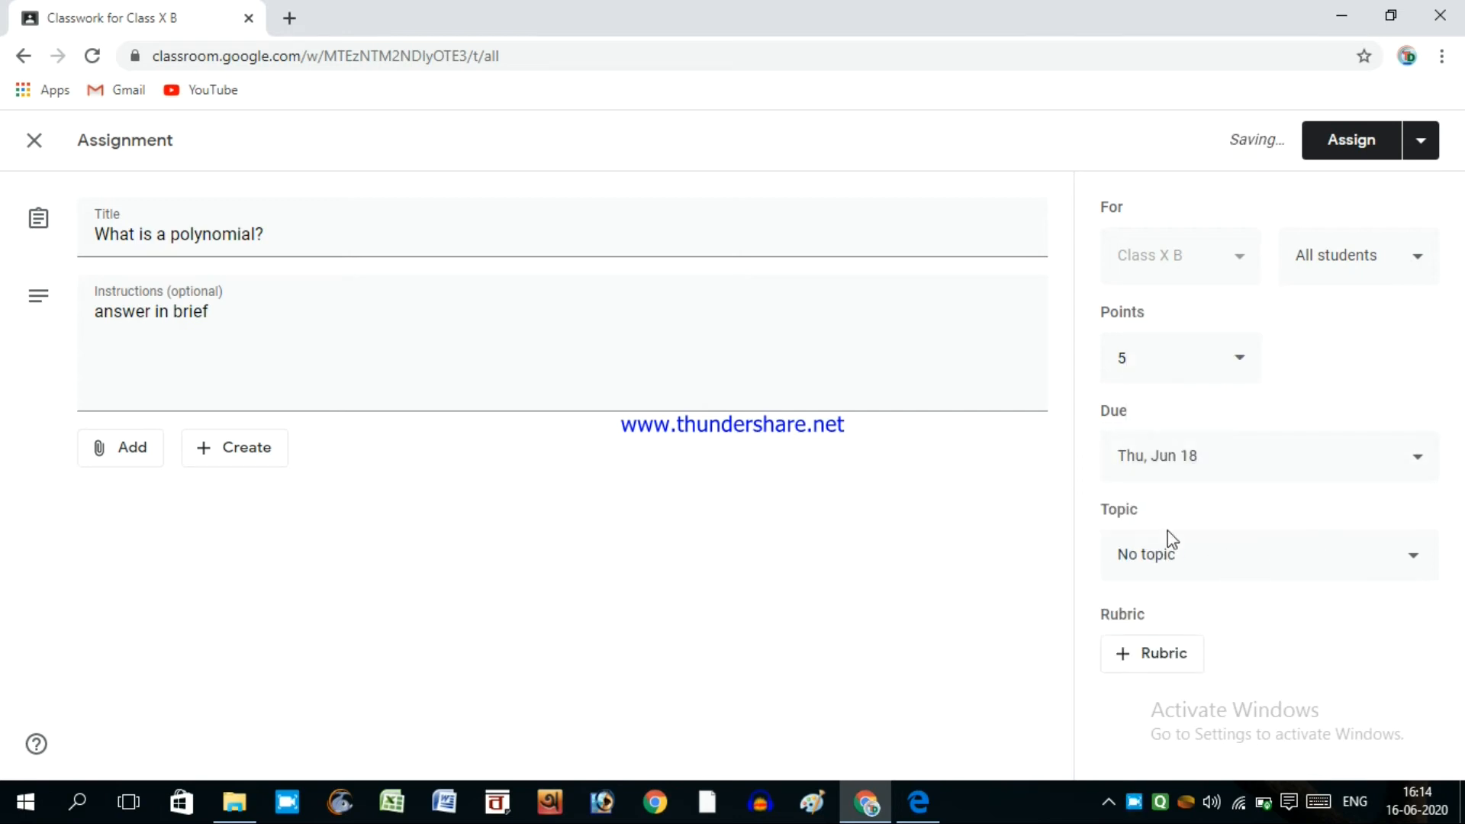
# Create the topic "First Task" for the polynomial assignment and assign it to all students of Class X B.
pyautogui.click(1265, 559)
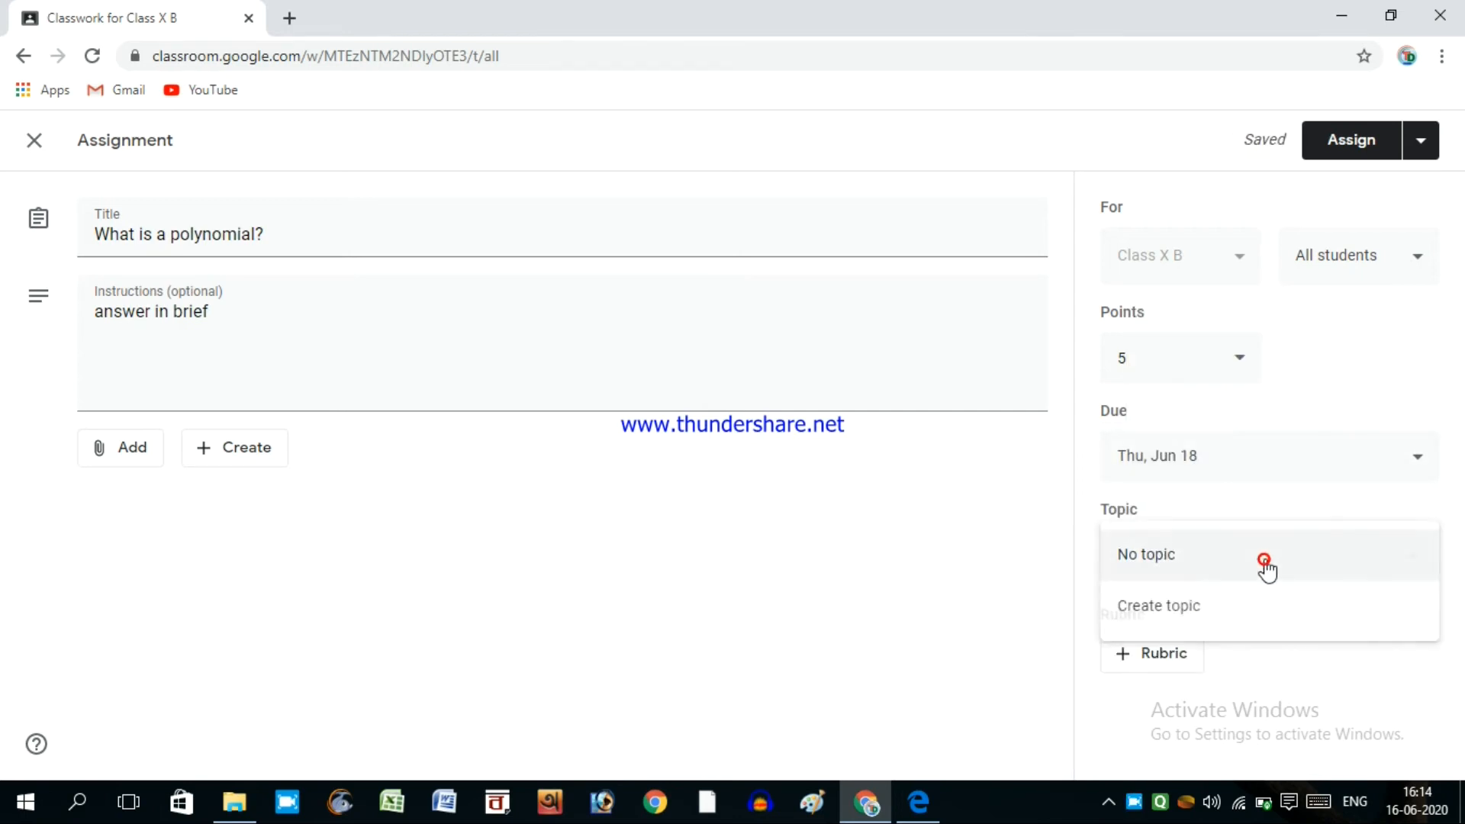
pyautogui.click(1175, 608)
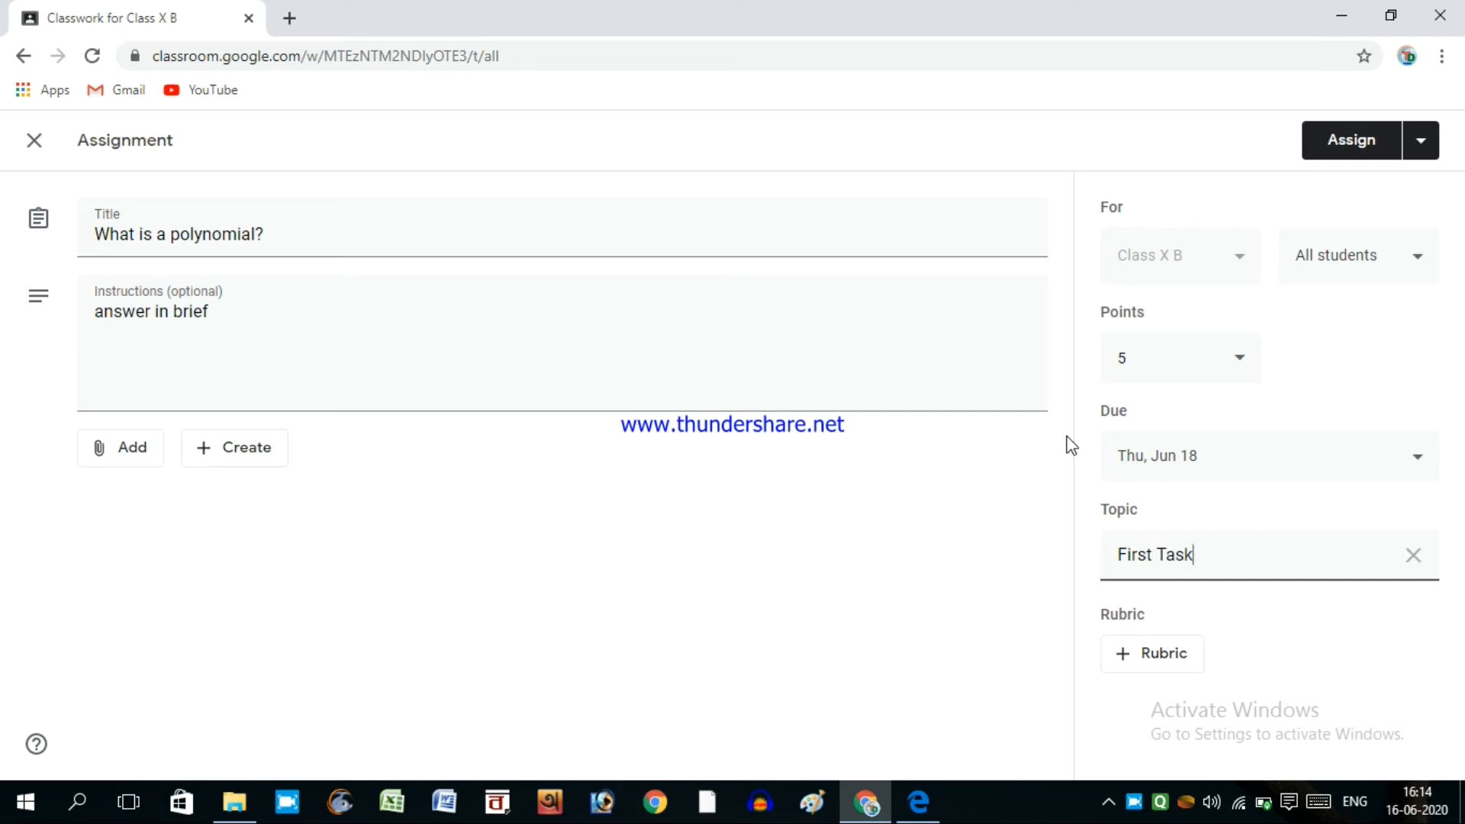
pyautogui.click(1055, 536)
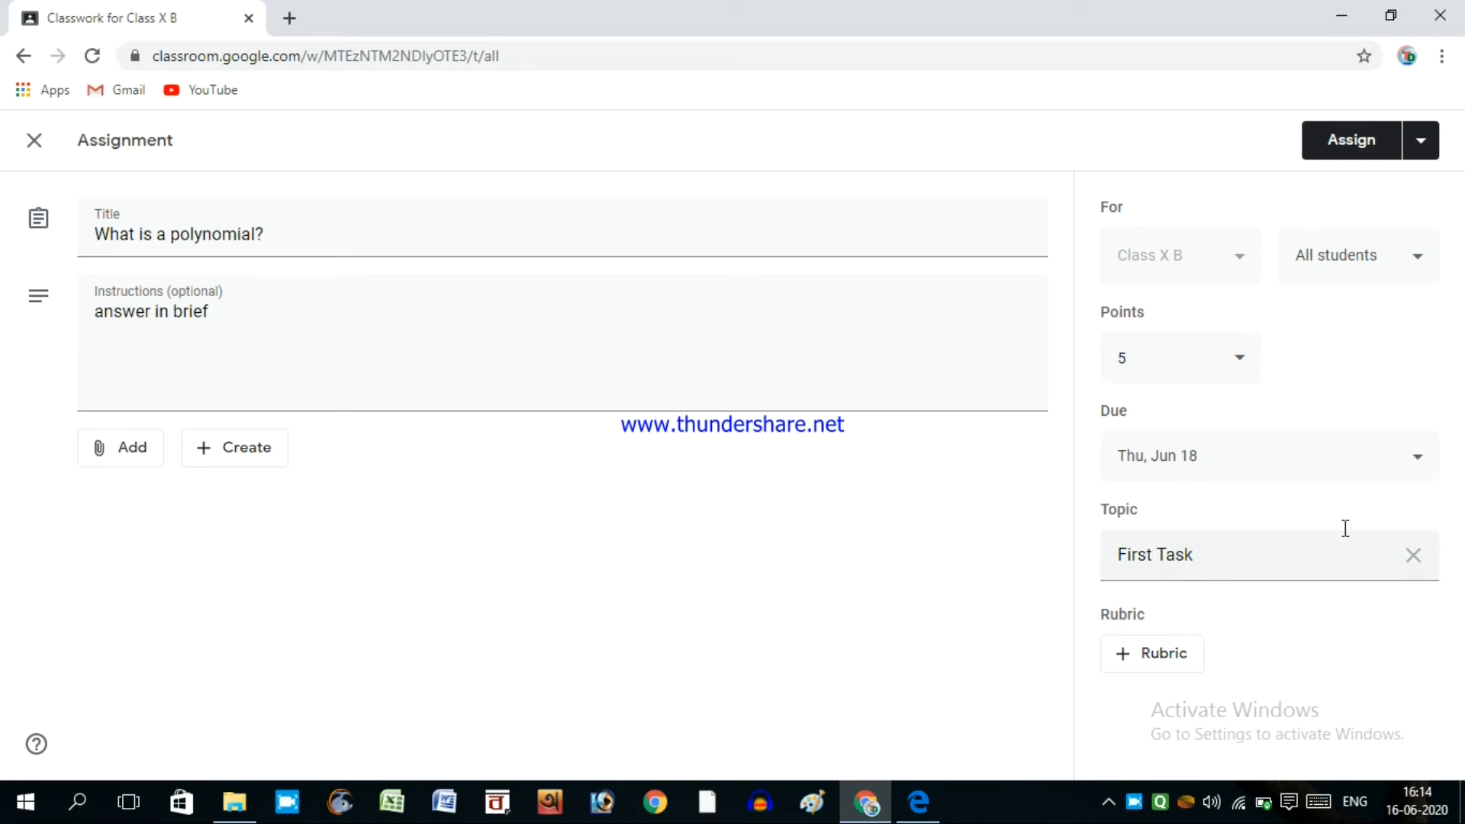
pyautogui.click(1332, 632)
pyautogui.click(1333, 153)
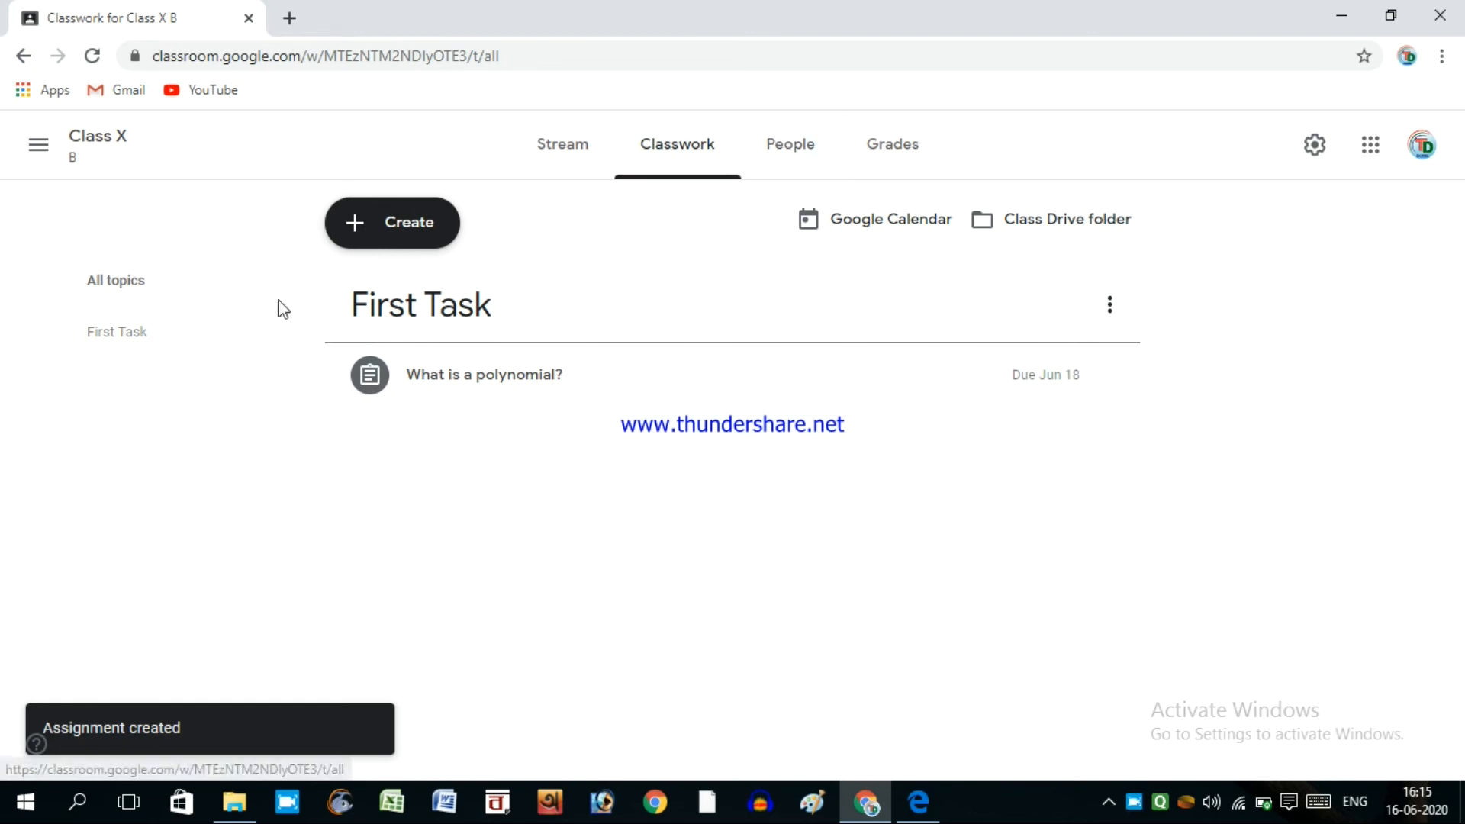
# Start a new quiz assignment, inspect its attached Blank Quiz form, and leave the assignment without saving it.
pyautogui.click(382, 243)
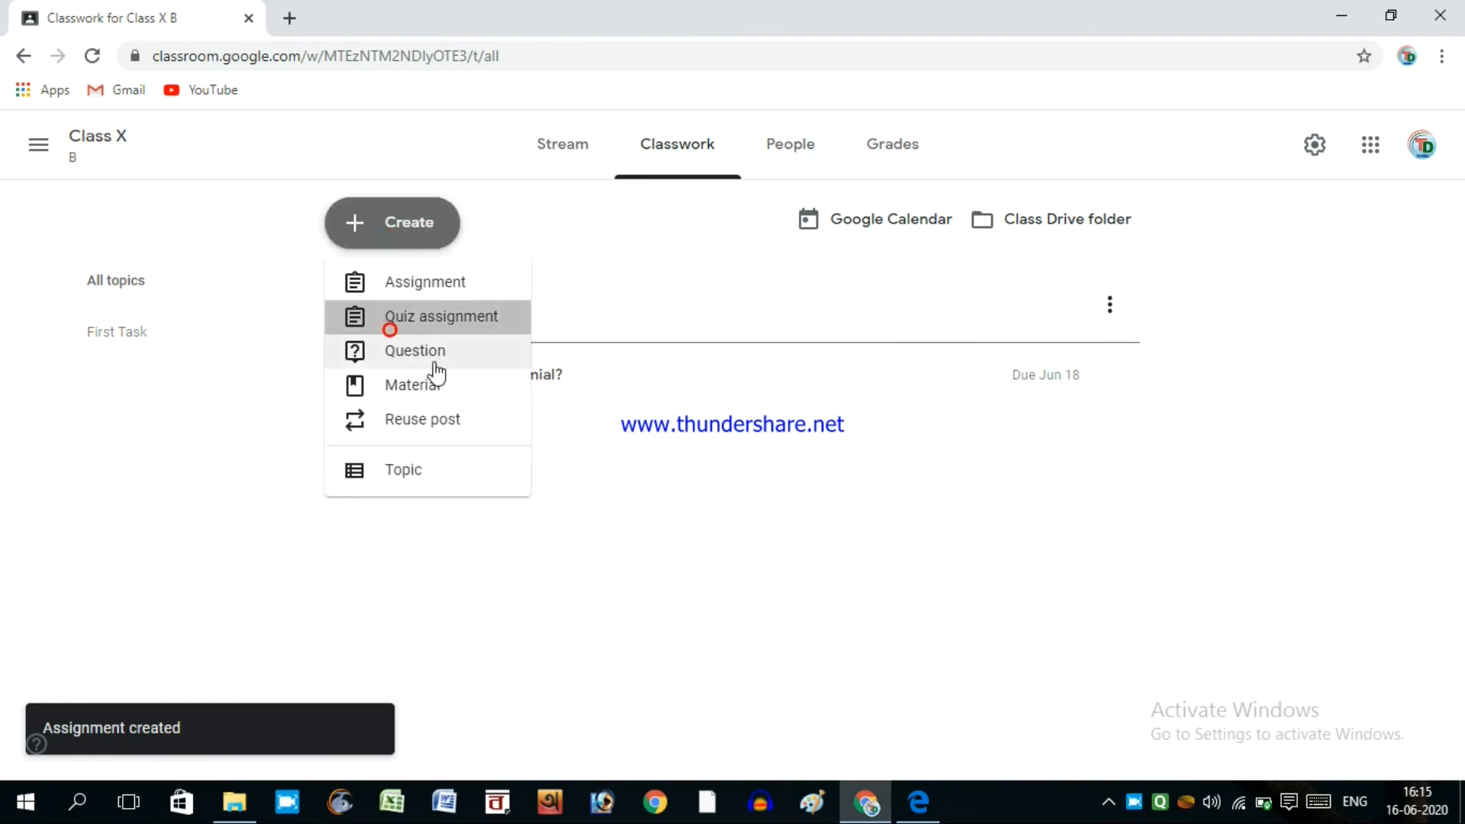
pyautogui.click(389, 330)
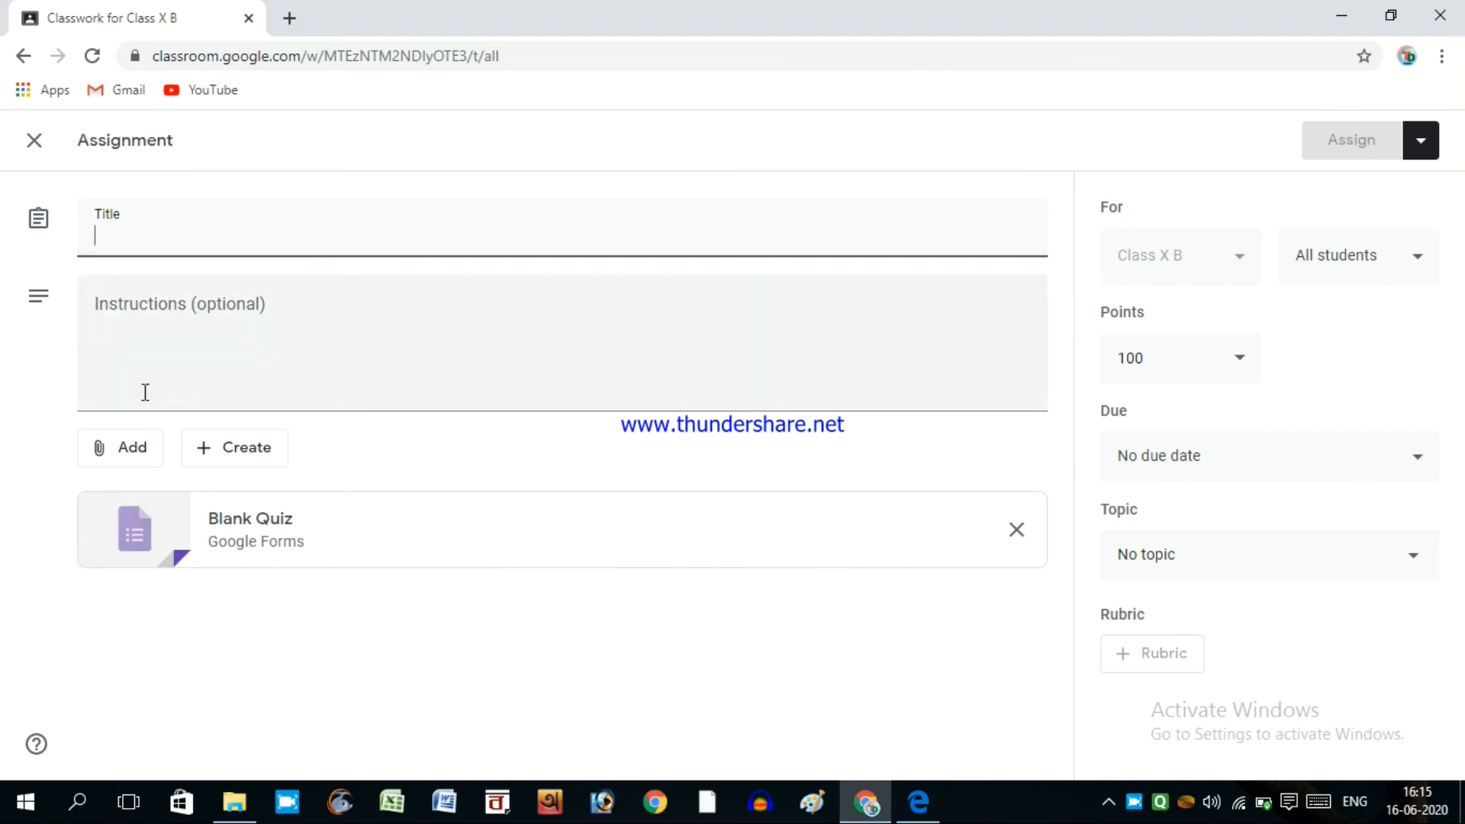
pyautogui.click(173, 544)
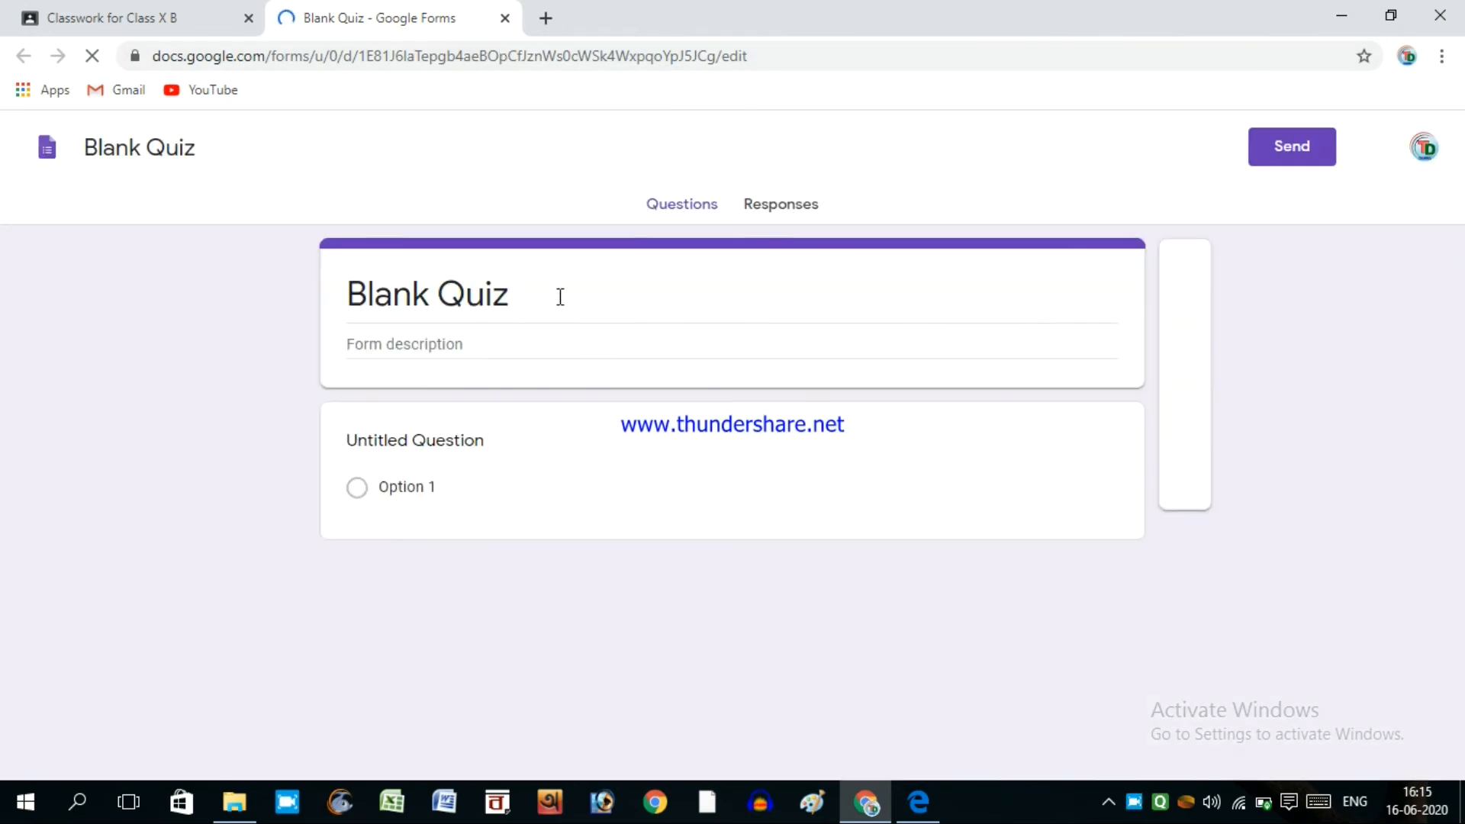
pyautogui.click(504, 18)
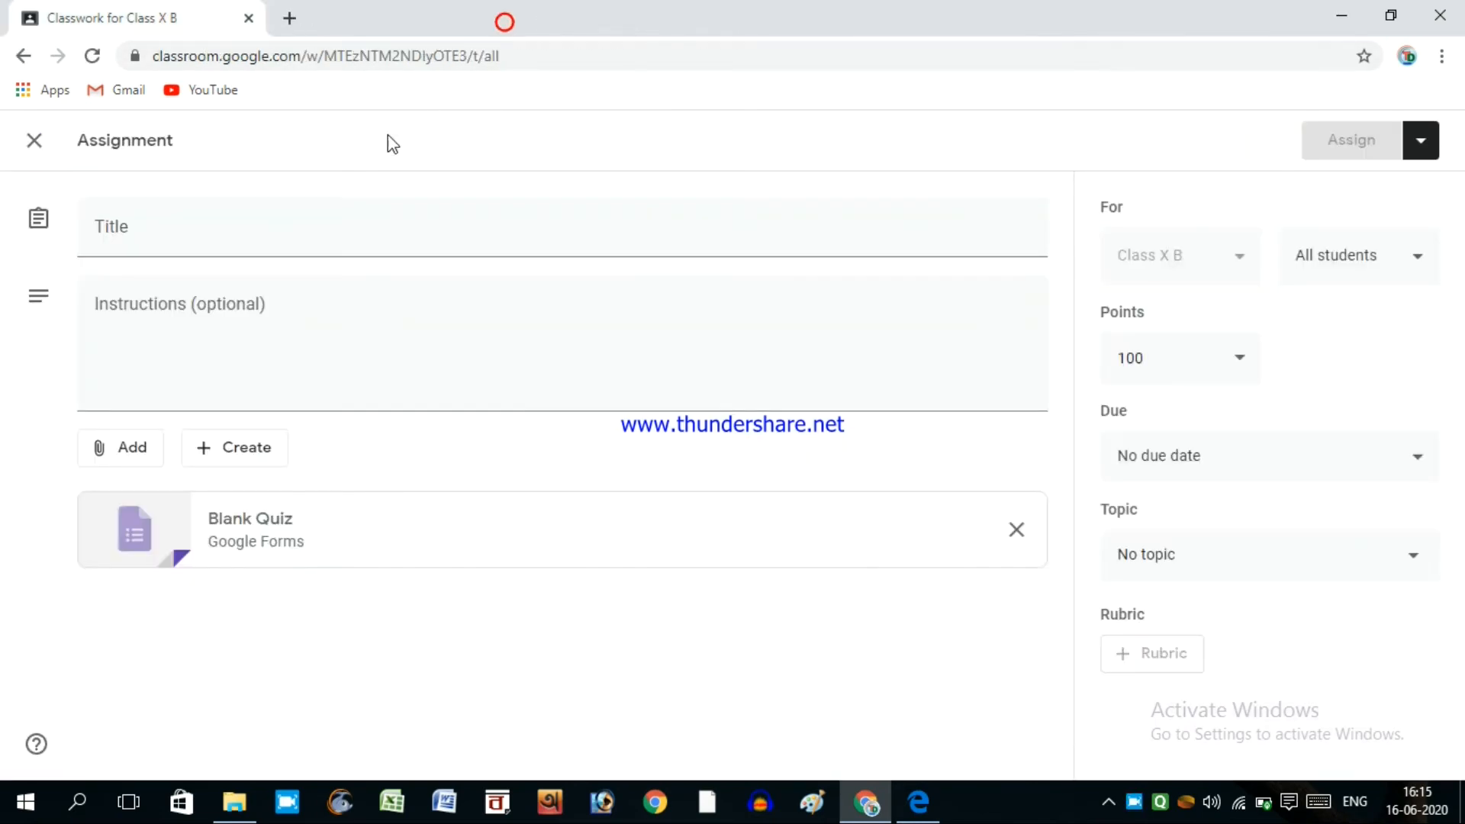
pyautogui.click(34, 139)
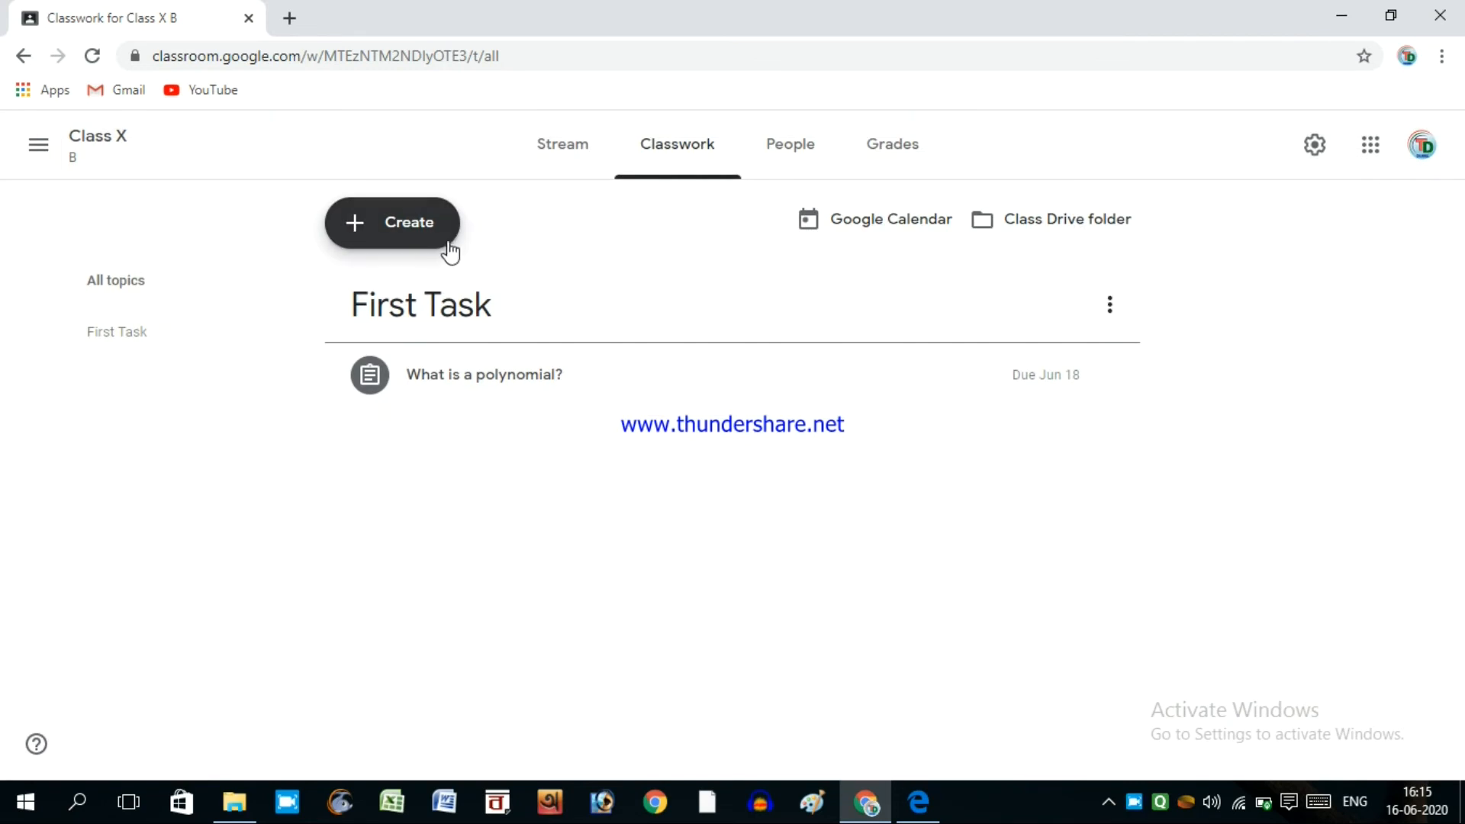
# Start a new classwork question that asks "Who is our prime minister??".
pyautogui.click(446, 238)
pyautogui.click(358, 352)
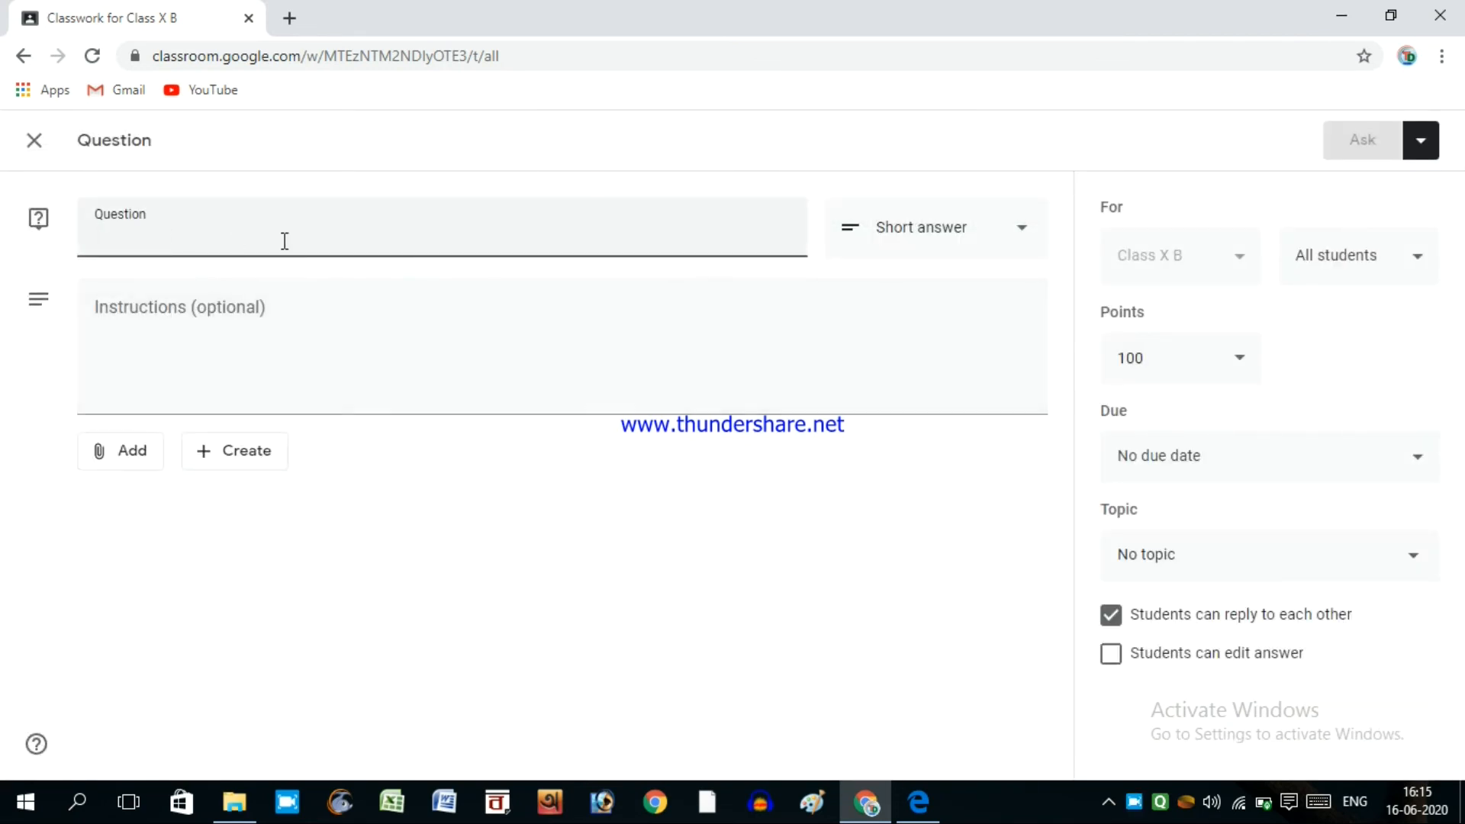
pyautogui.write('W')
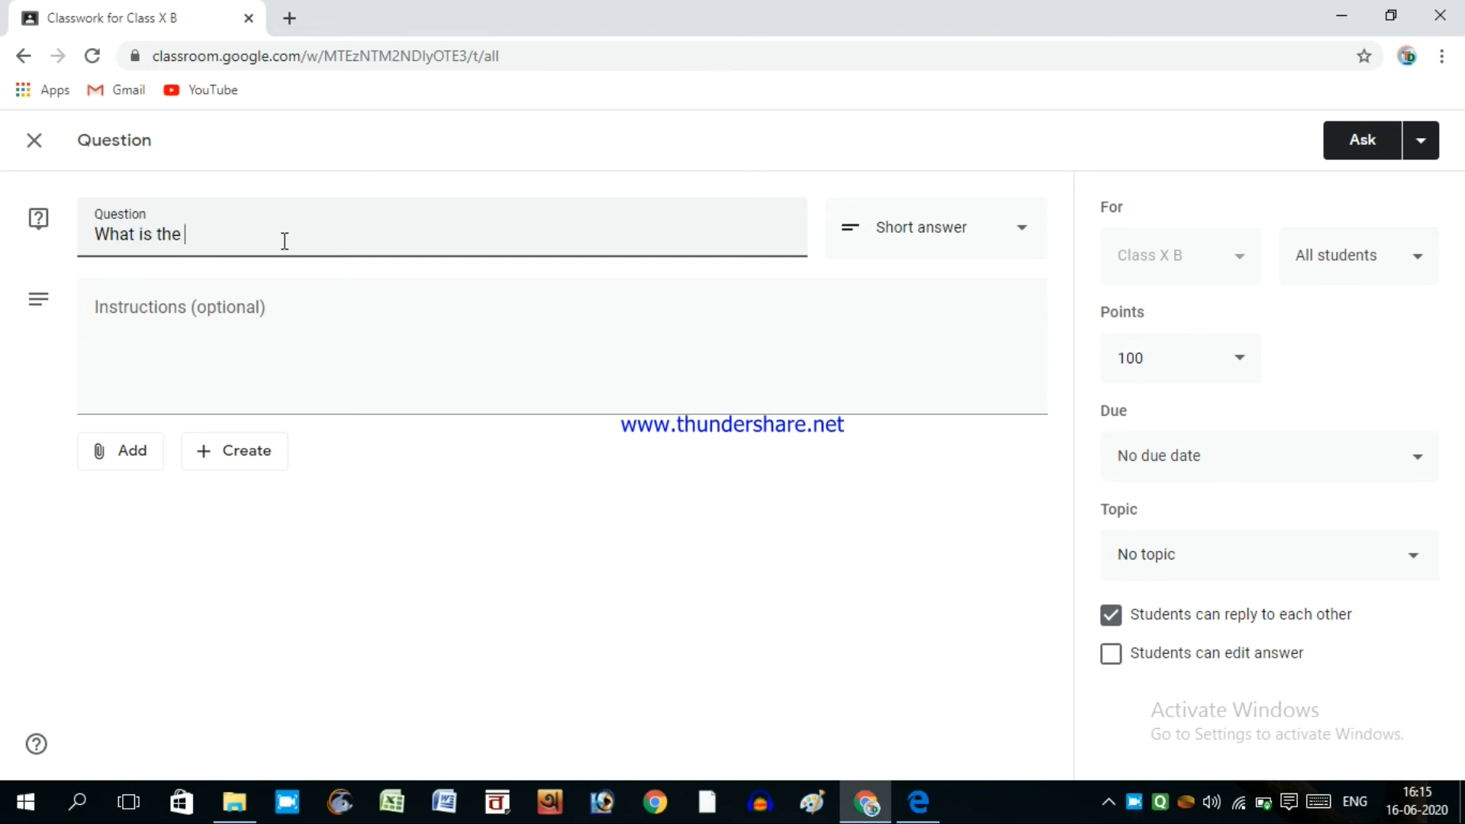
pyautogui.write('hat is the')
pyautogui.hotkey('ctrl', 'z')
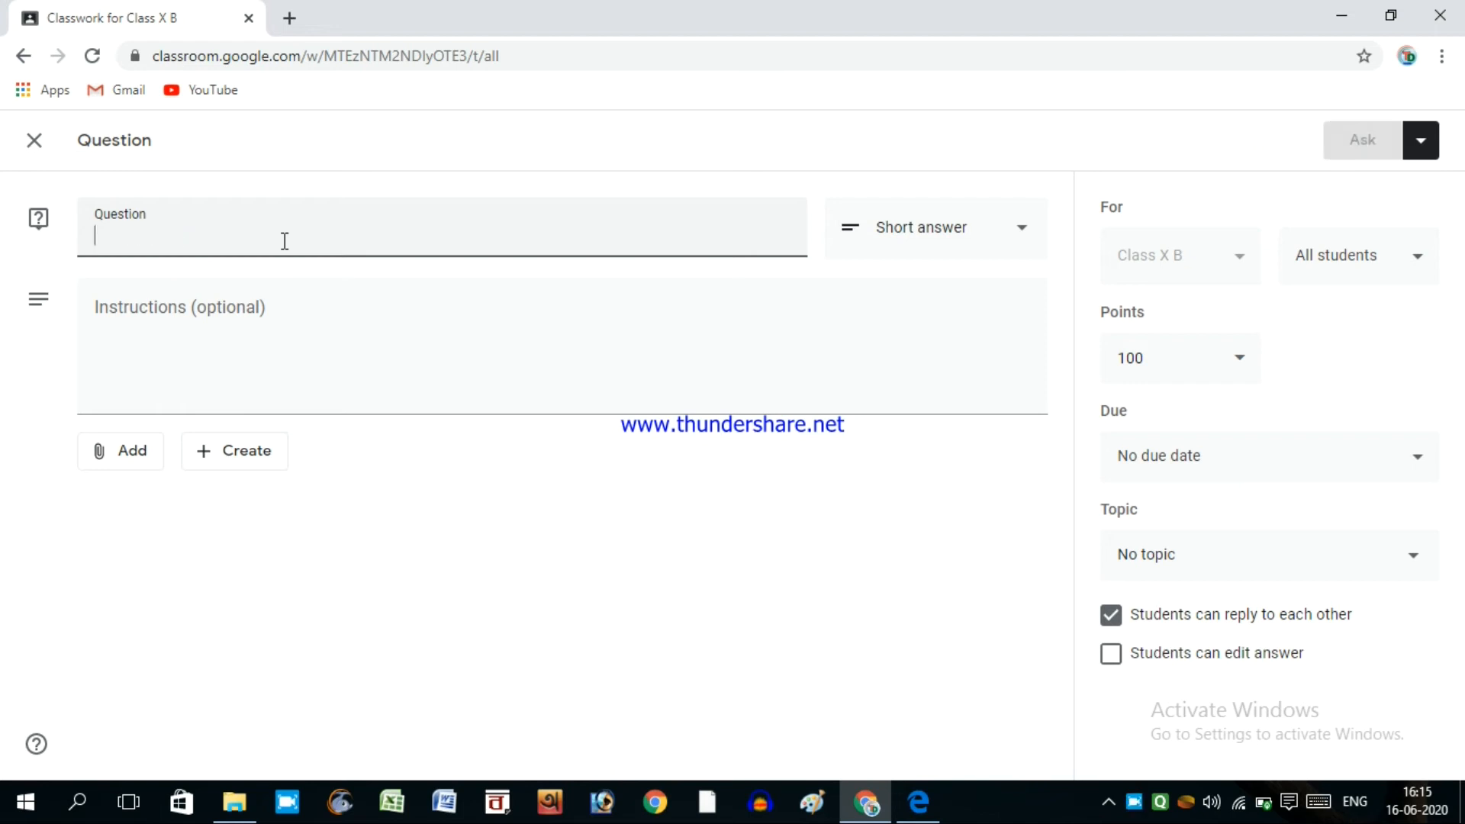
pyautogui.write('Wh')
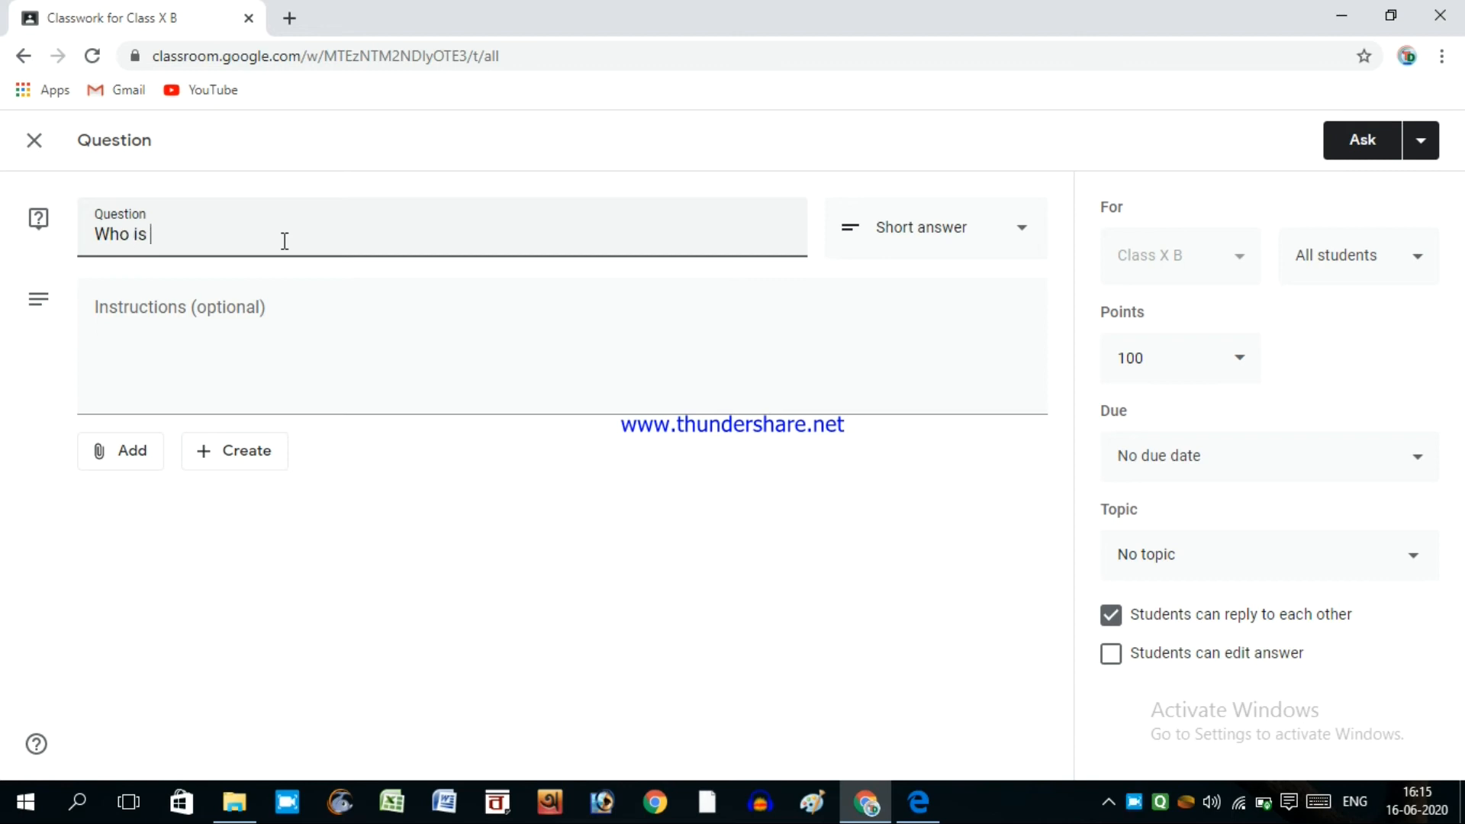
pyautogui.write('o is our prime minister??')
# Add the instructions "In brief" to the question and keep its answer type as Short answer.
pyautogui.click(230, 320)
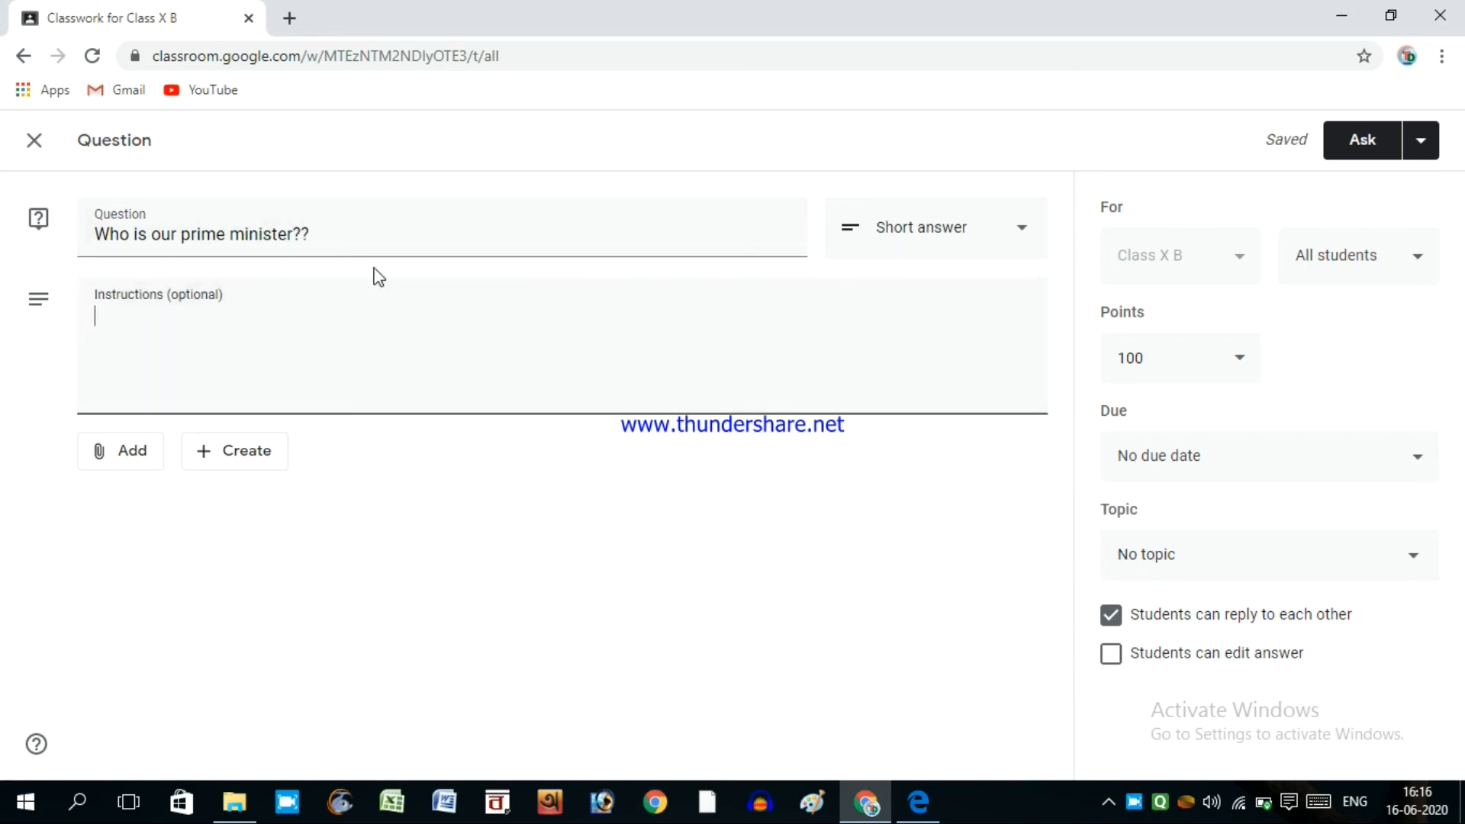
pyautogui.write('In brief')
pyautogui.click(122, 524)
pyautogui.click(920, 229)
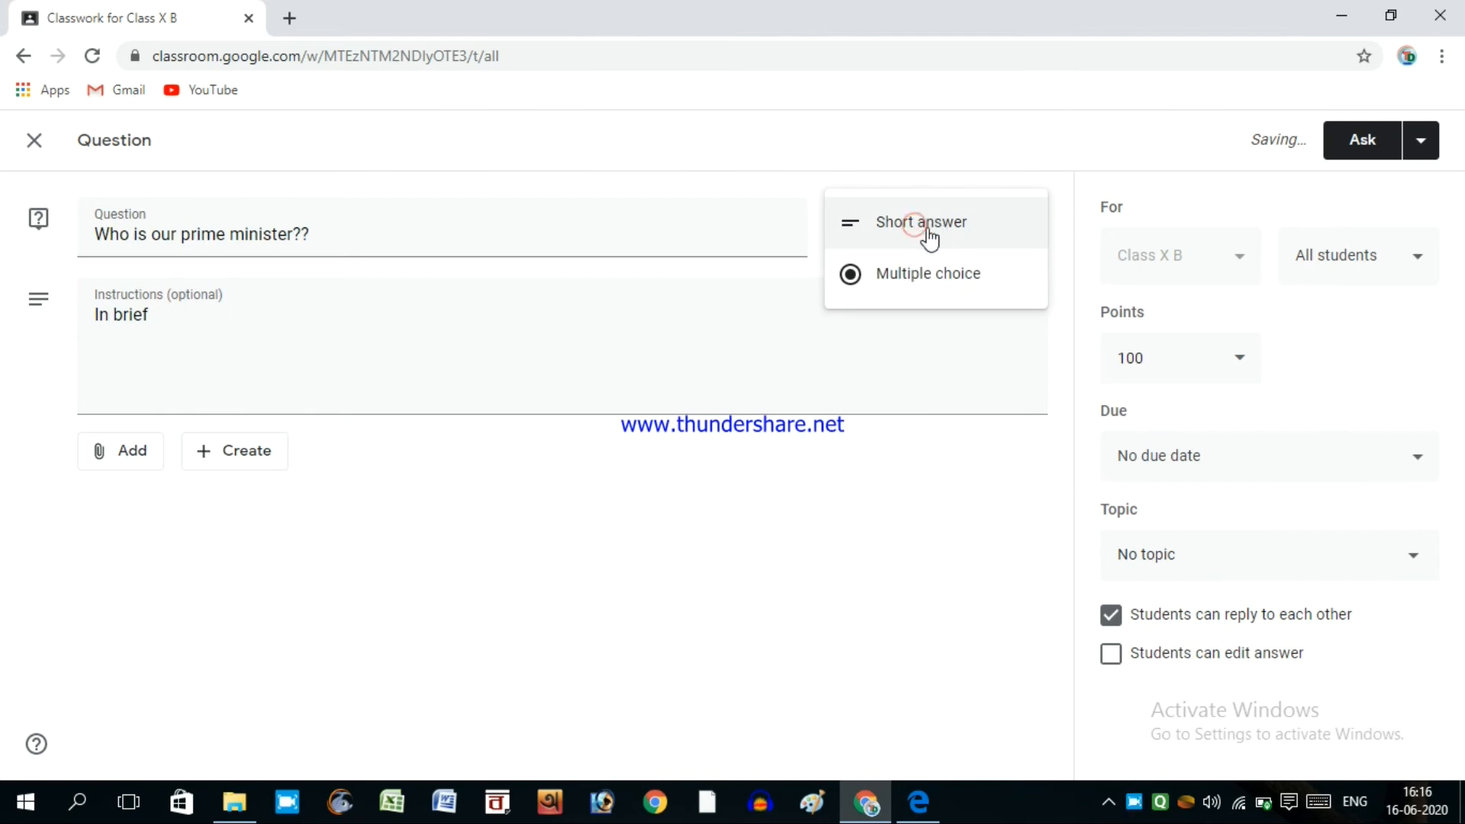
pyautogui.click(929, 229)
# Replace the question's instructions with "Choose" and set its answer type to Multiple choice.
pyautogui.tripleClick(188, 313)
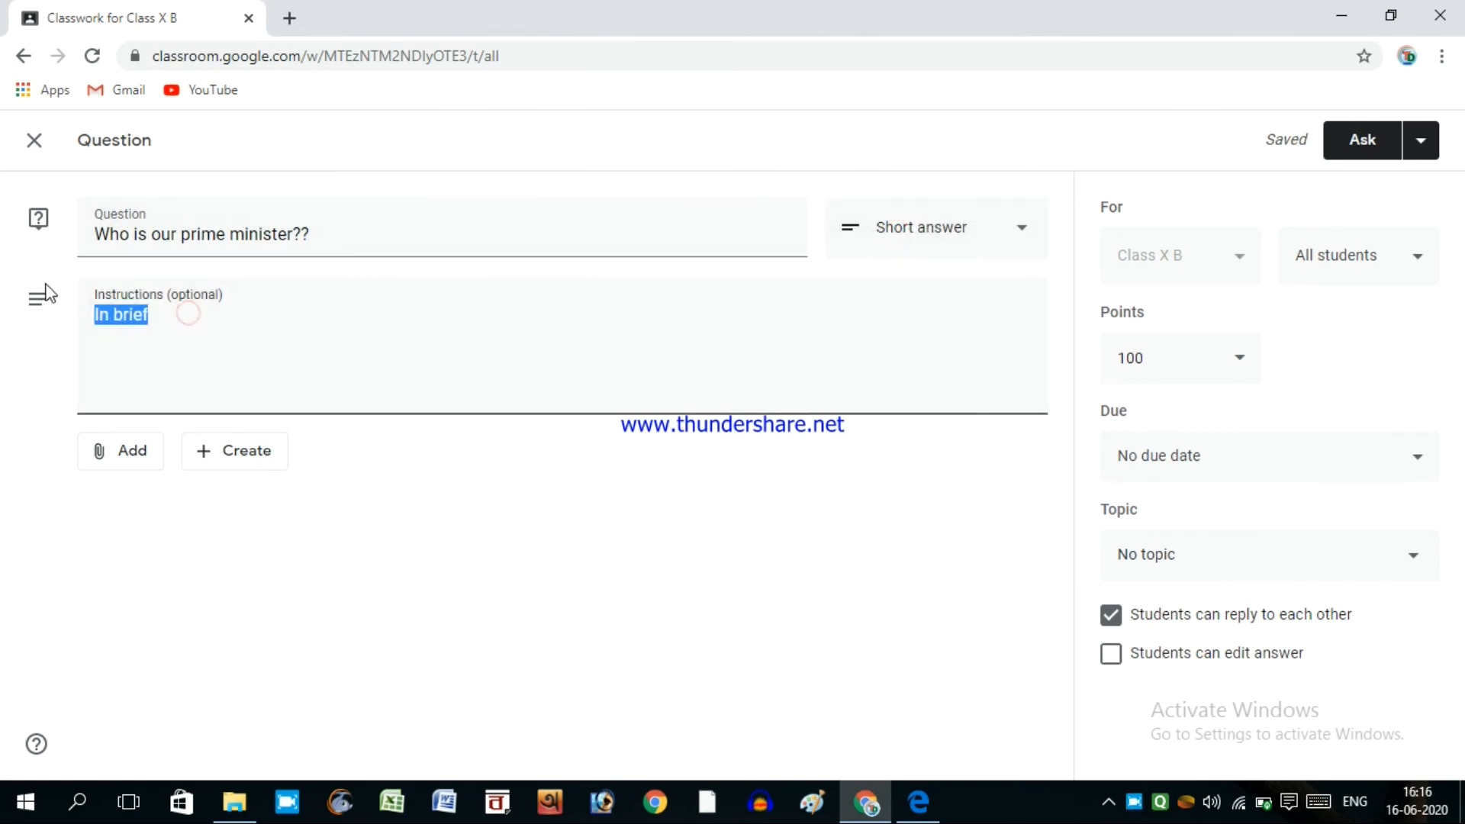
pyautogui.write('Choose')
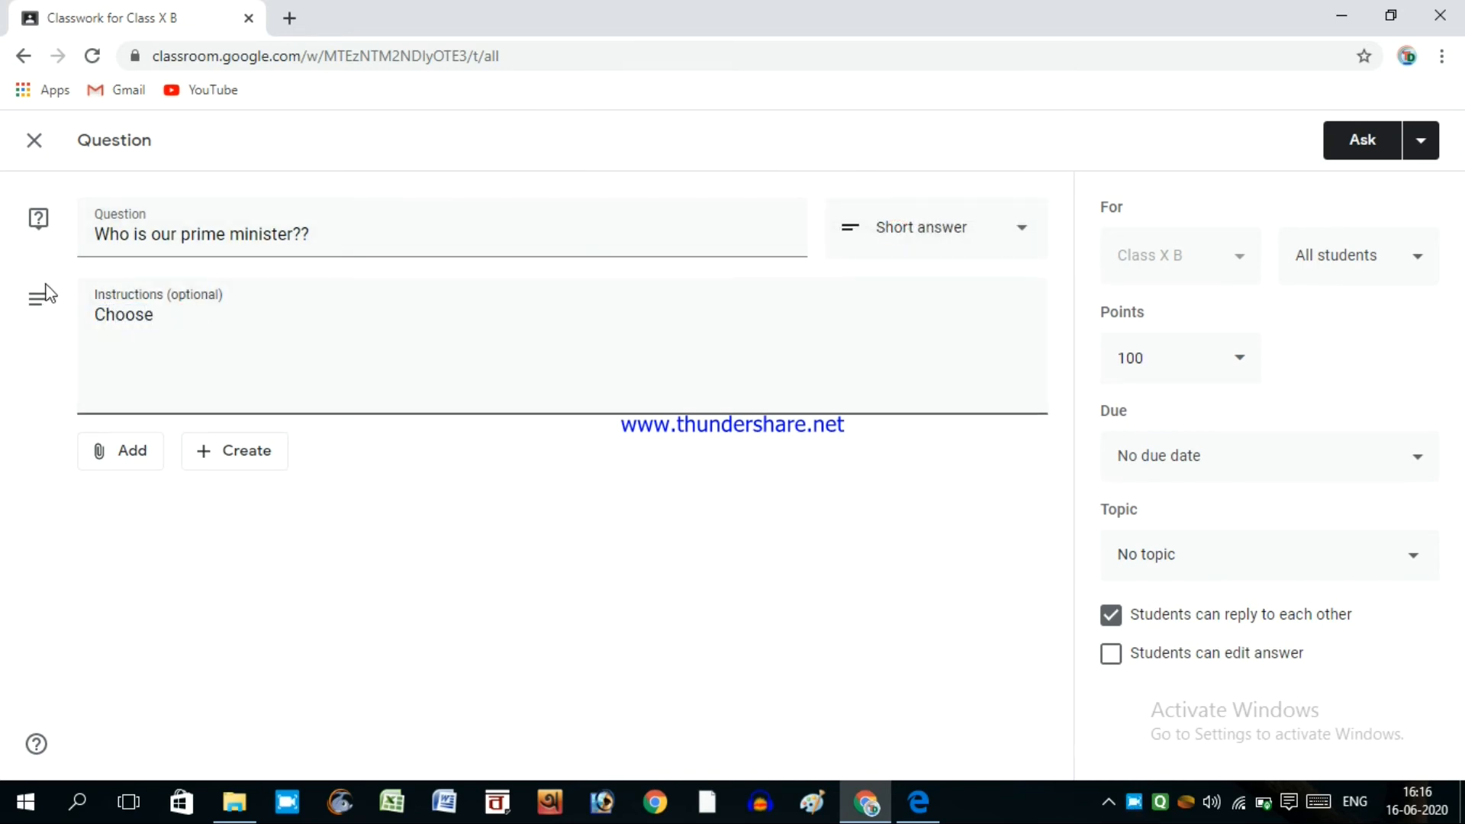
pyautogui.click(405, 459)
pyautogui.click(860, 229)
pyautogui.click(895, 287)
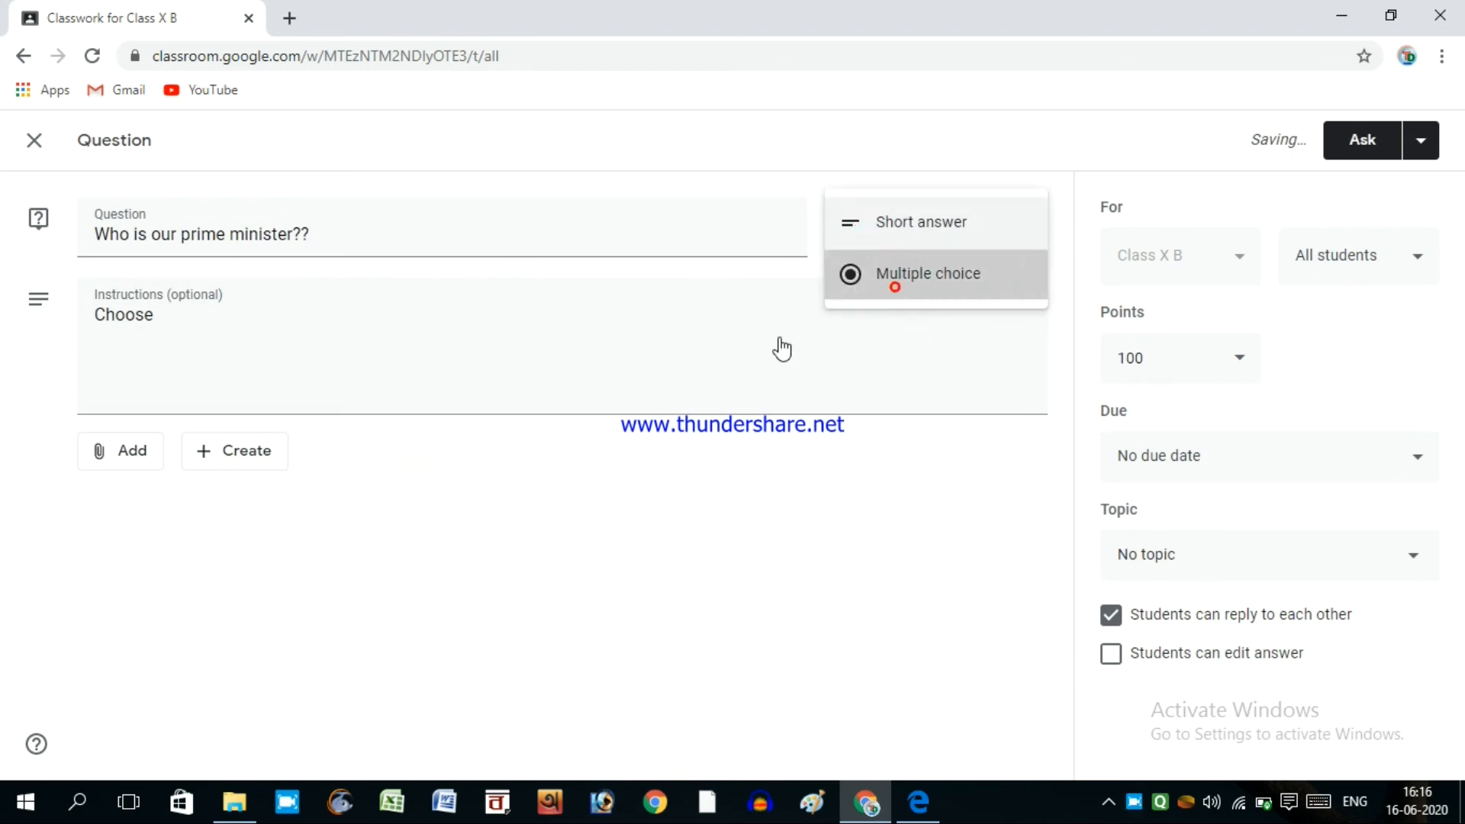
# Enter "Modi" and "Jawaharlal Nehru" as the first two answer options of the question.
pyautogui.click(191, 452)
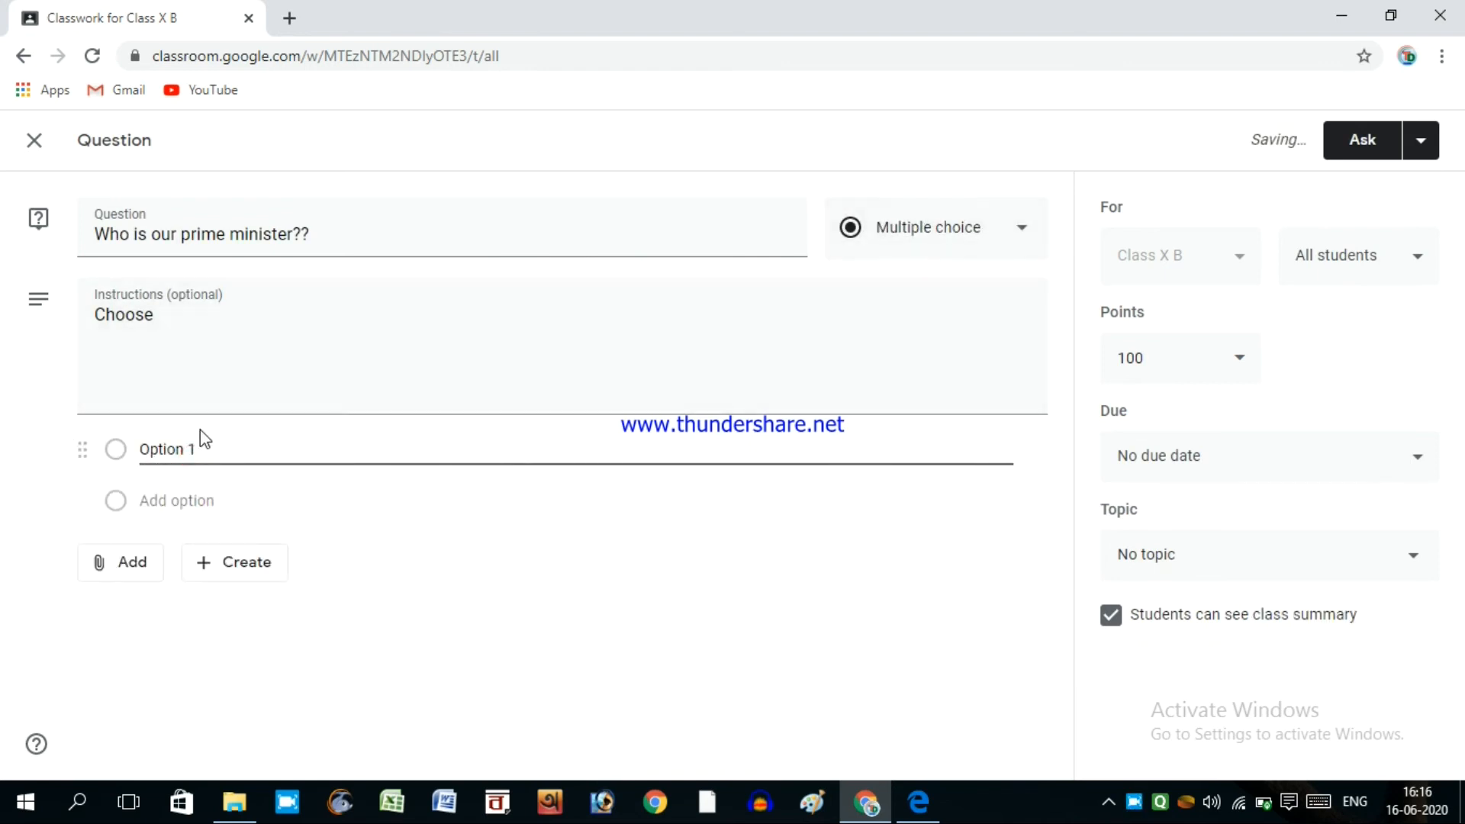
pyautogui.moveTo(216, 446); pyautogui.dragTo(61, 439)
pyautogui.write('Mo')
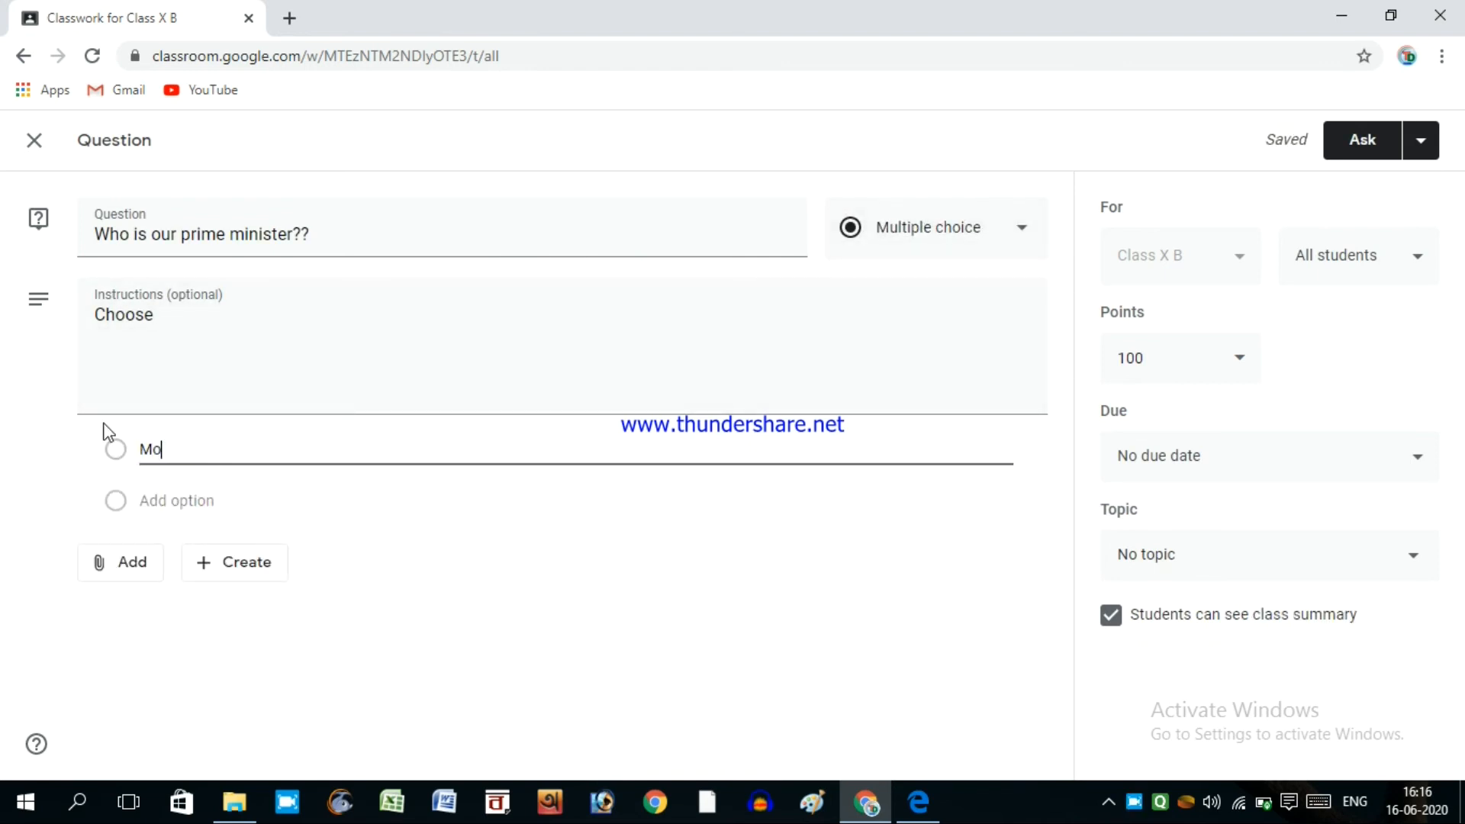
pyautogui.write('di')
pyautogui.press('Tab')
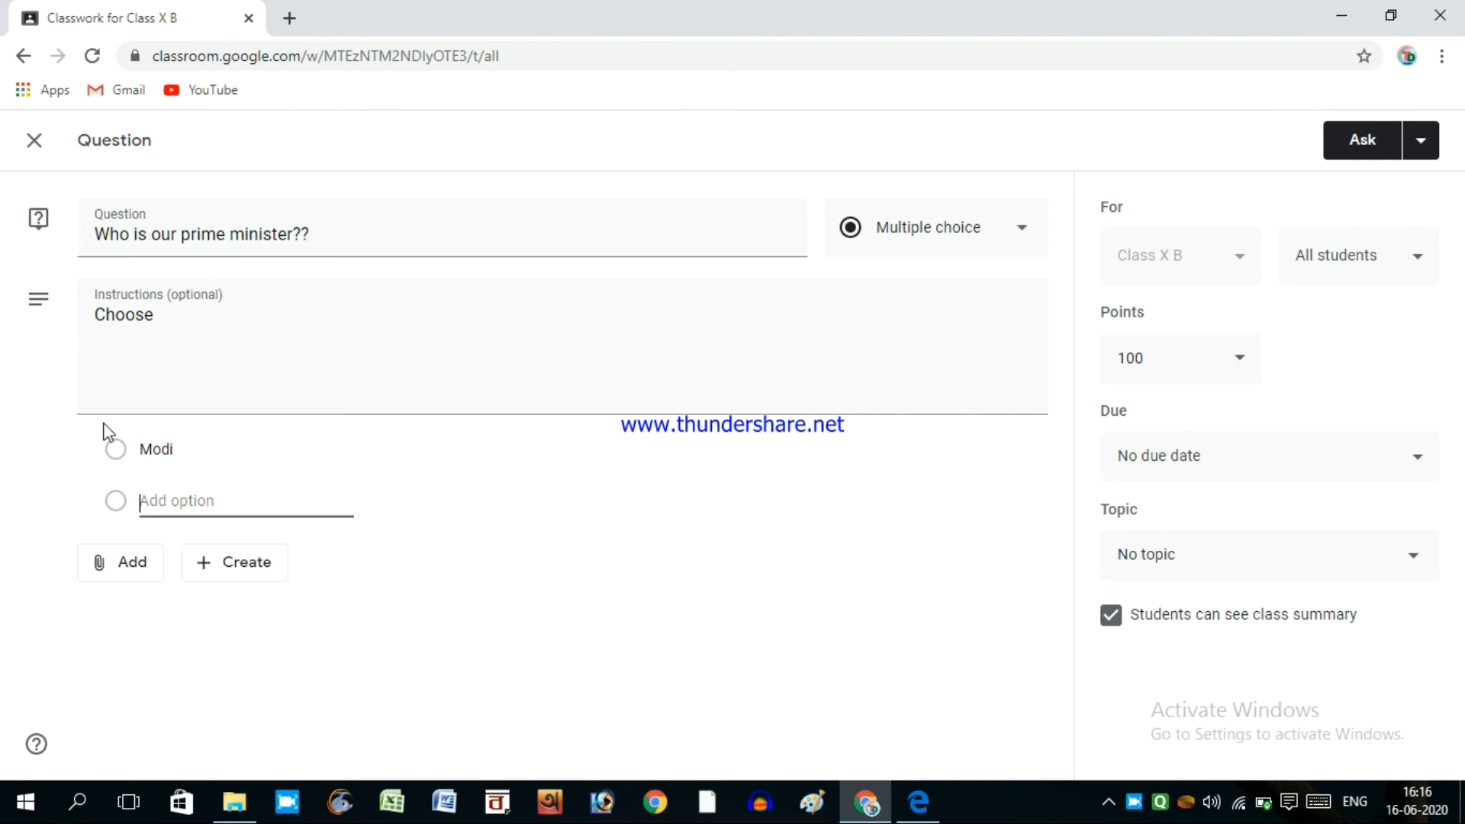
pyautogui.write('Jawa')
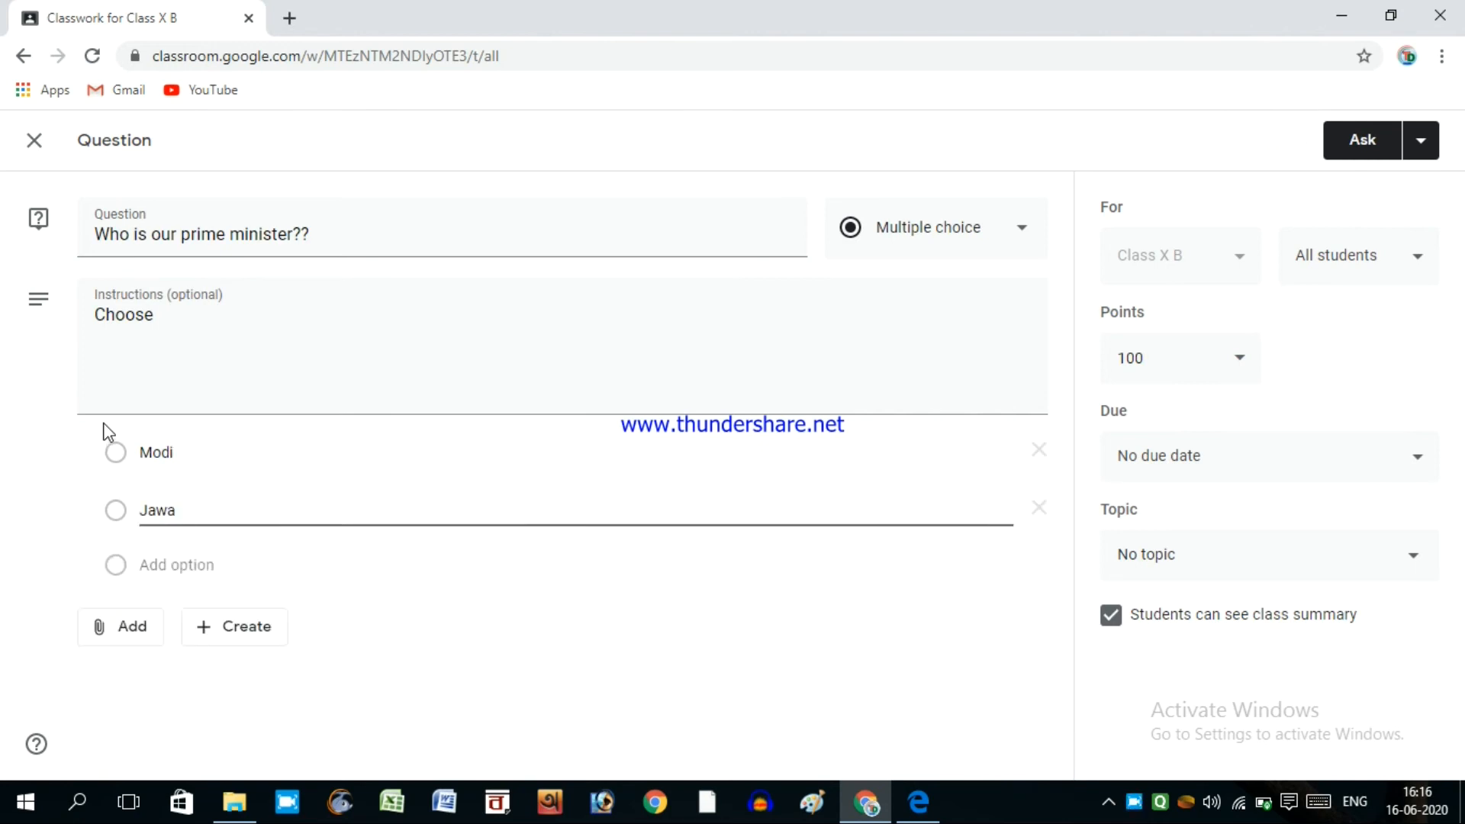
pyautogui.write('harlal N')
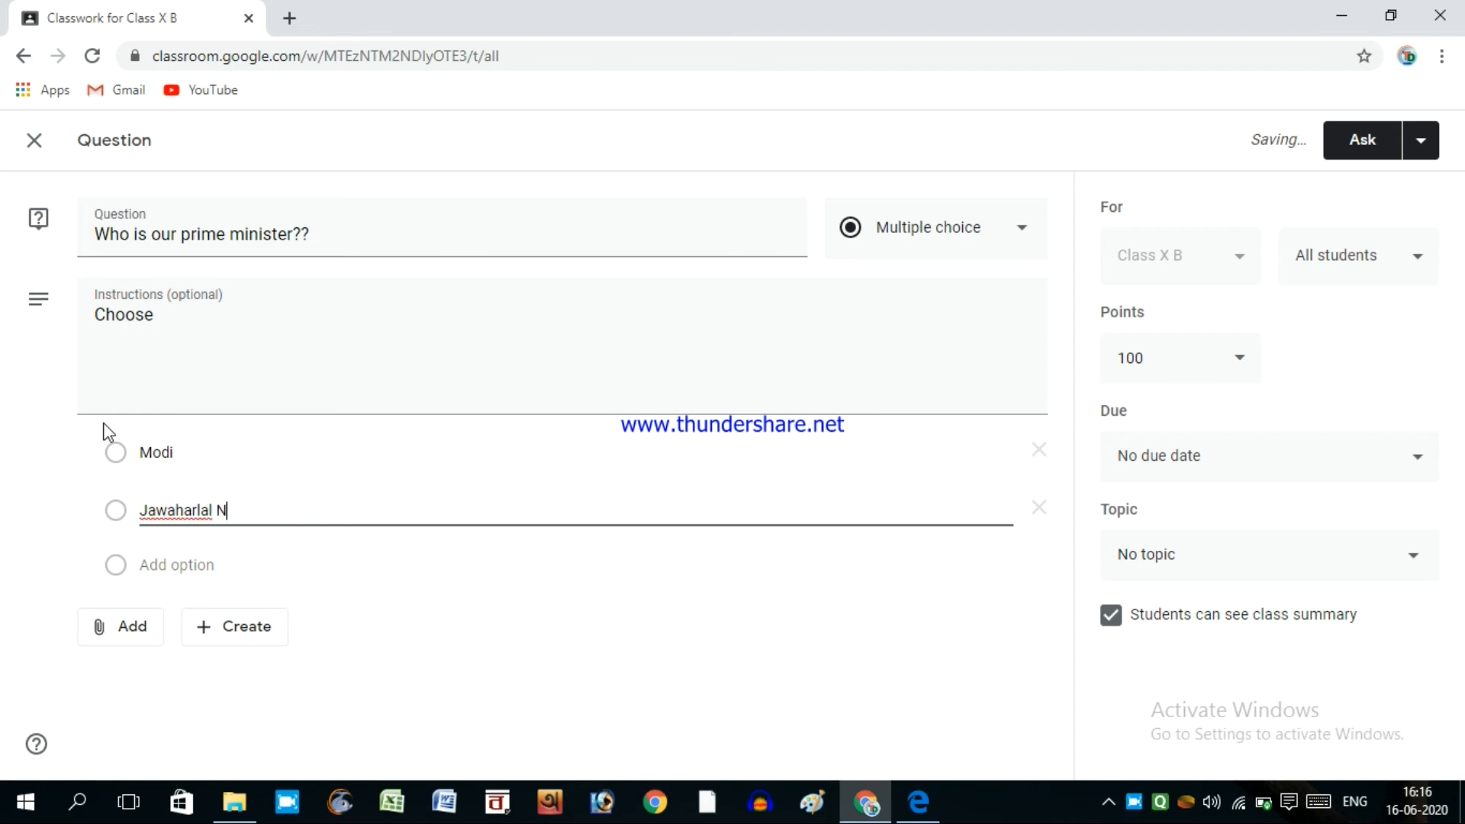
pyautogui.write('ehru')
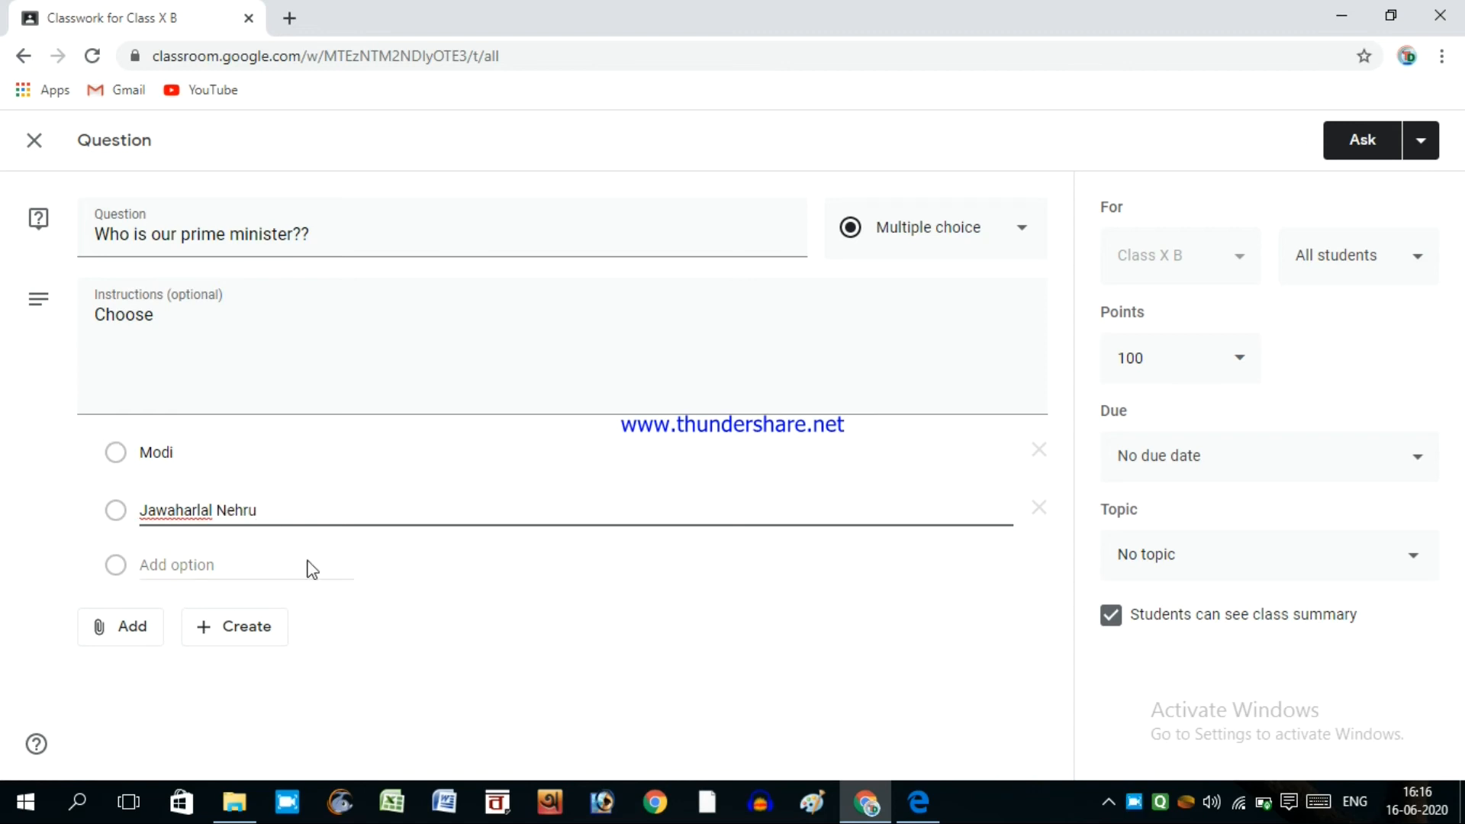
# Add a third answer option with its default text and post the question to all students of Class X B.
pyautogui.click(305, 566)
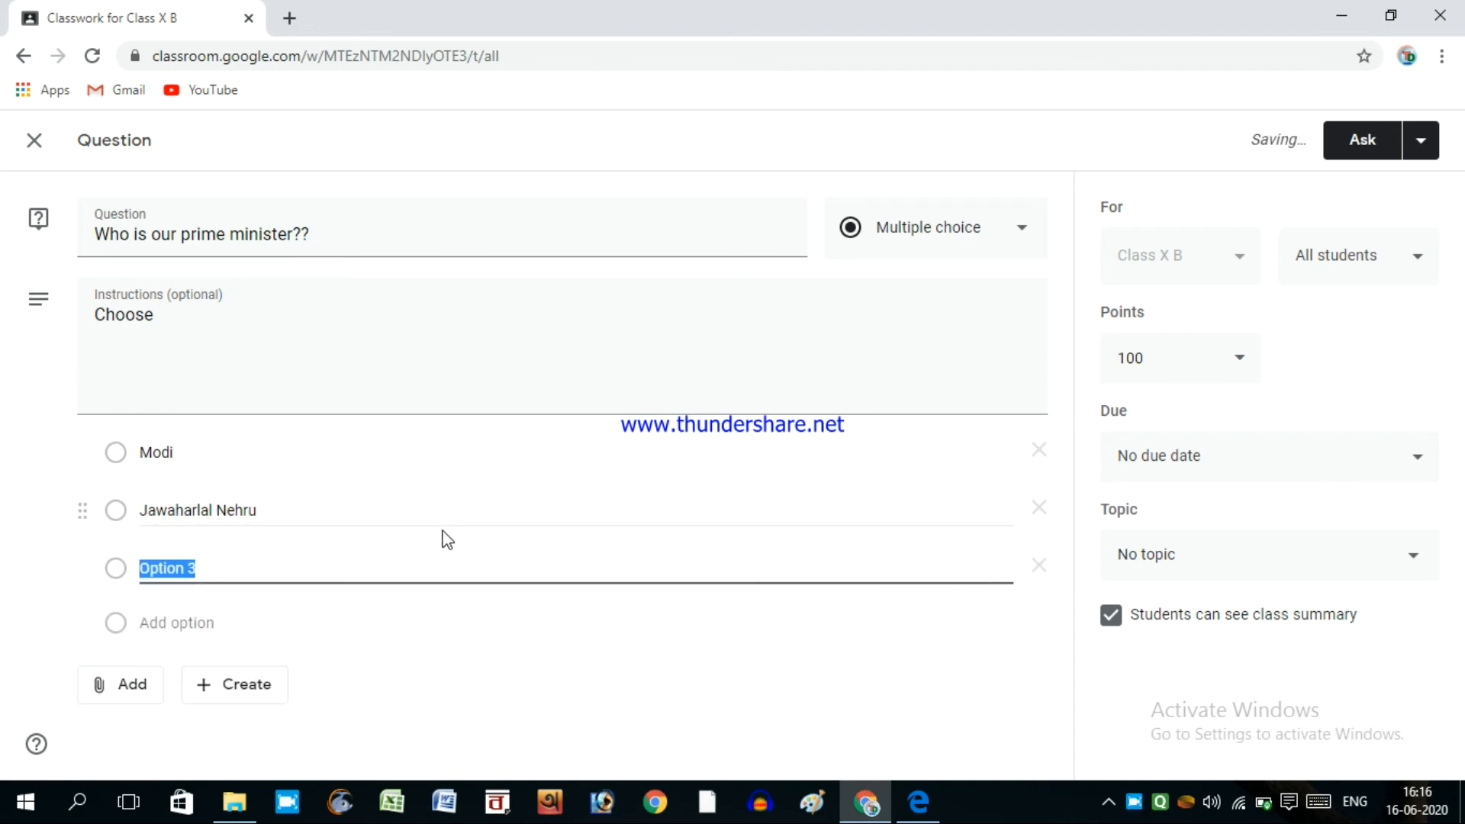
pyautogui.click(38, 620)
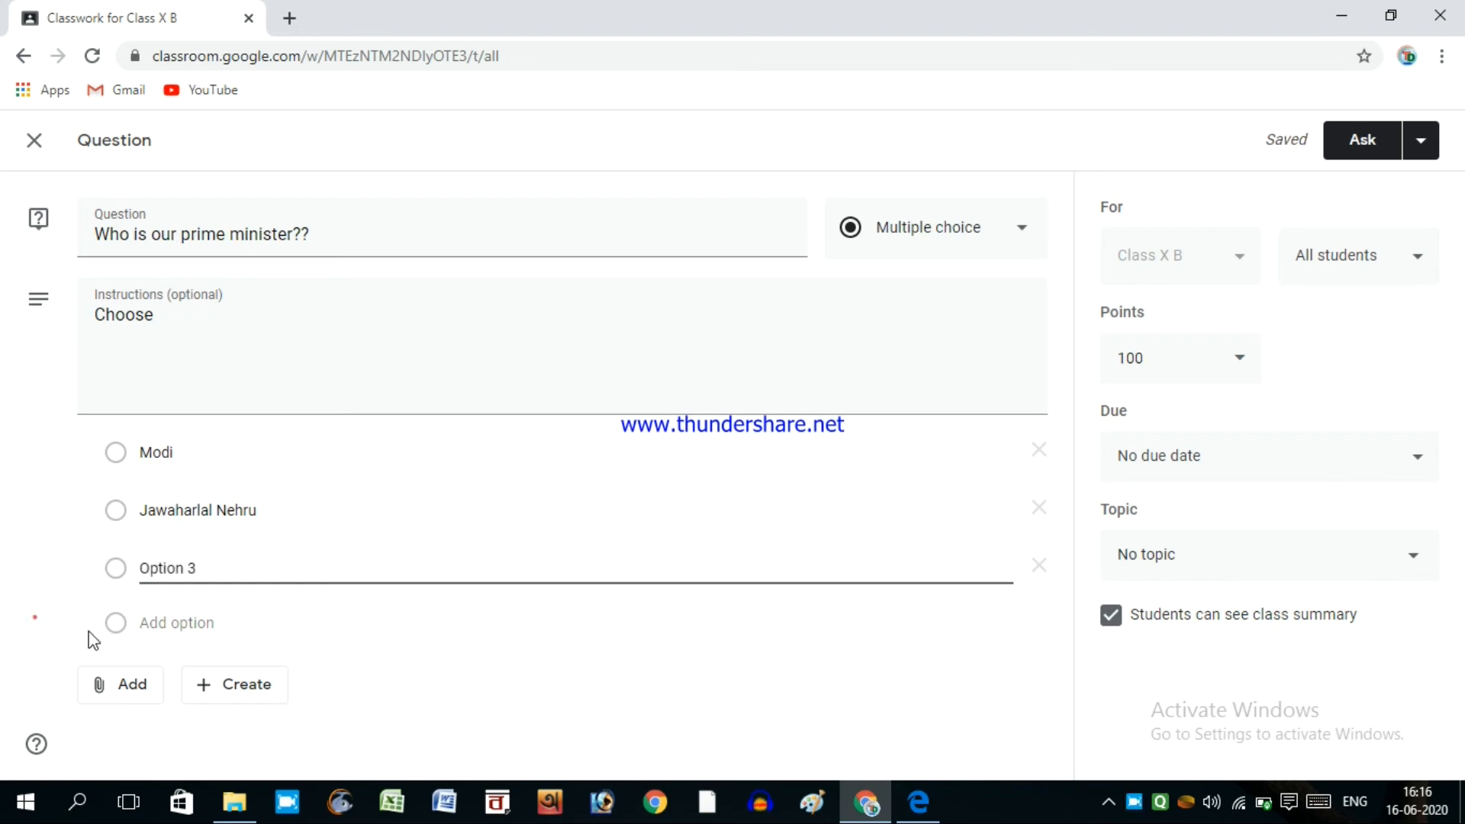
pyautogui.click(1362, 145)
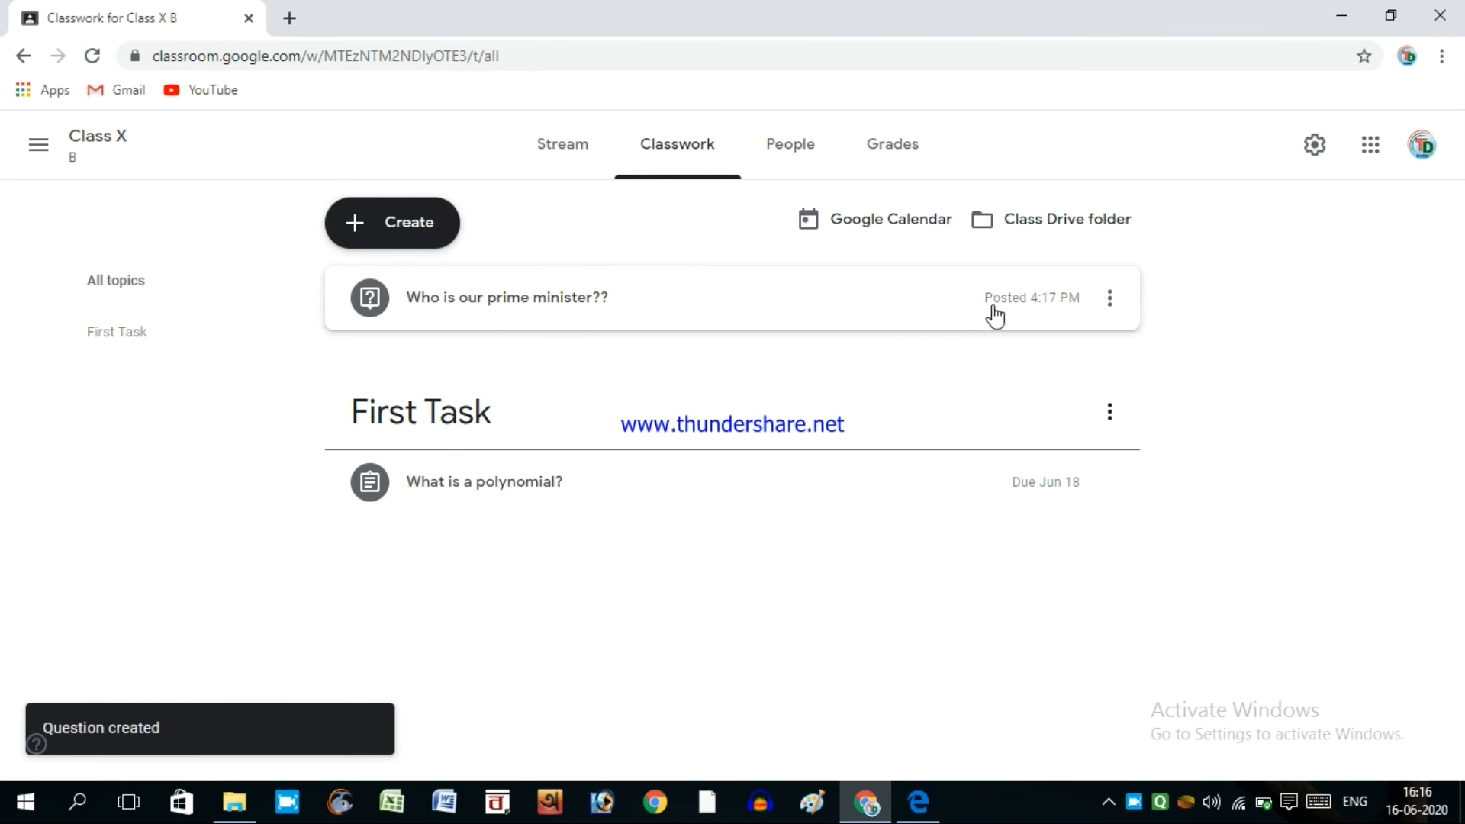
# Review the posted prime minister question's answer tallies and the details of the polynomial assignment under First Task.
pyautogui.click(533, 297)
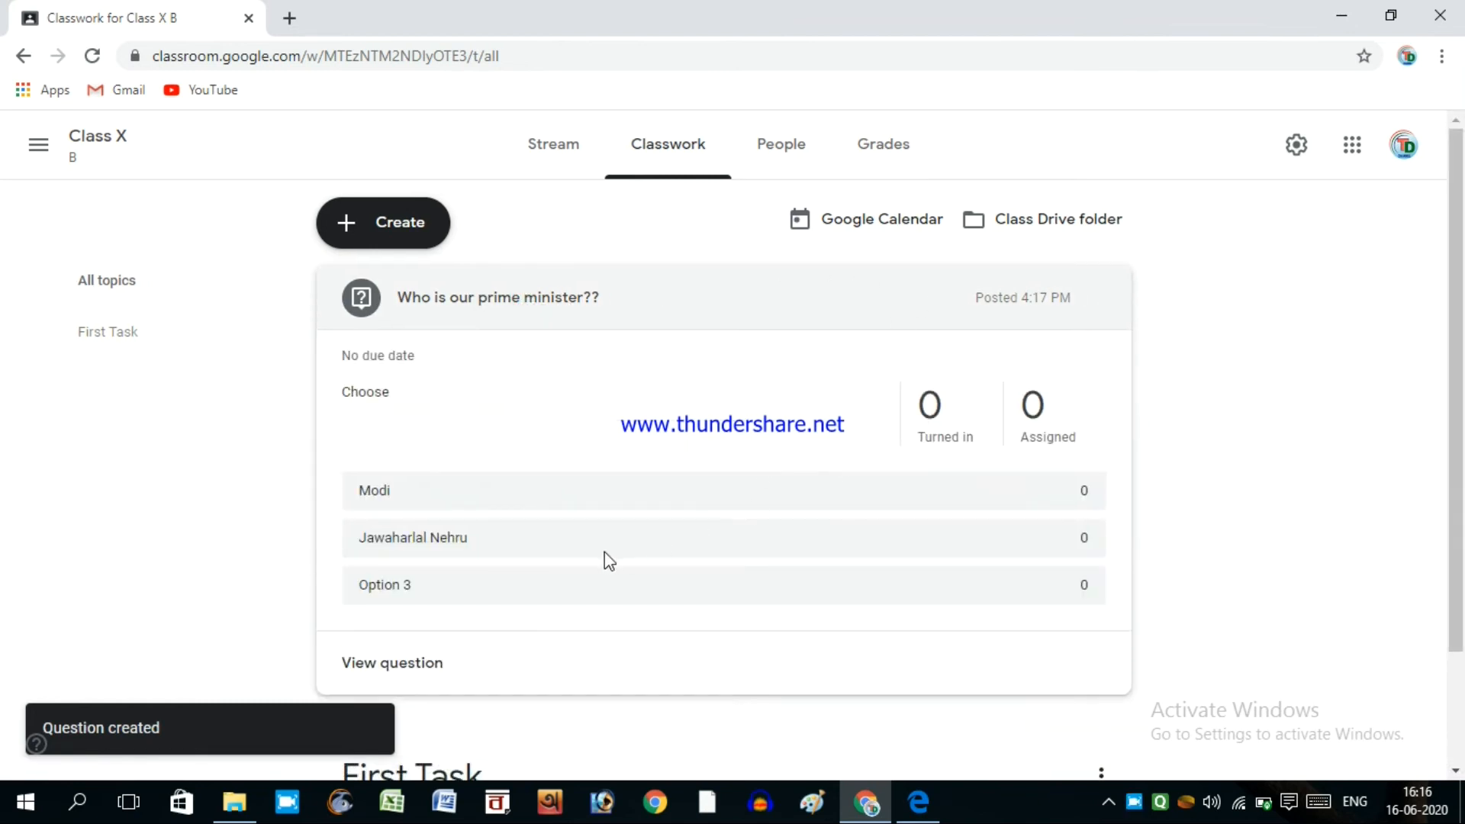
pyautogui.scroll(-2, 703, 503)
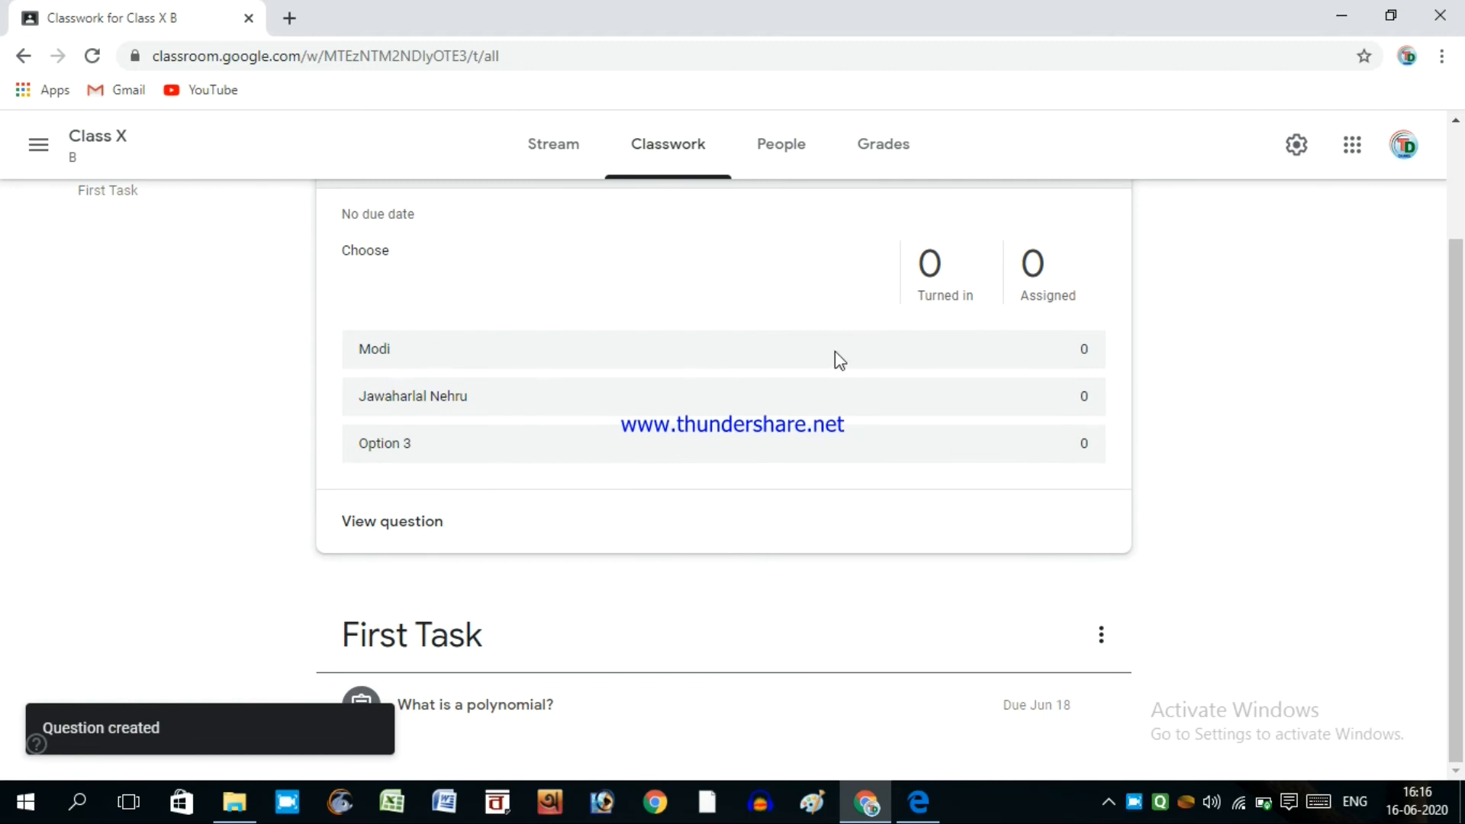
pyautogui.click(1083, 350)
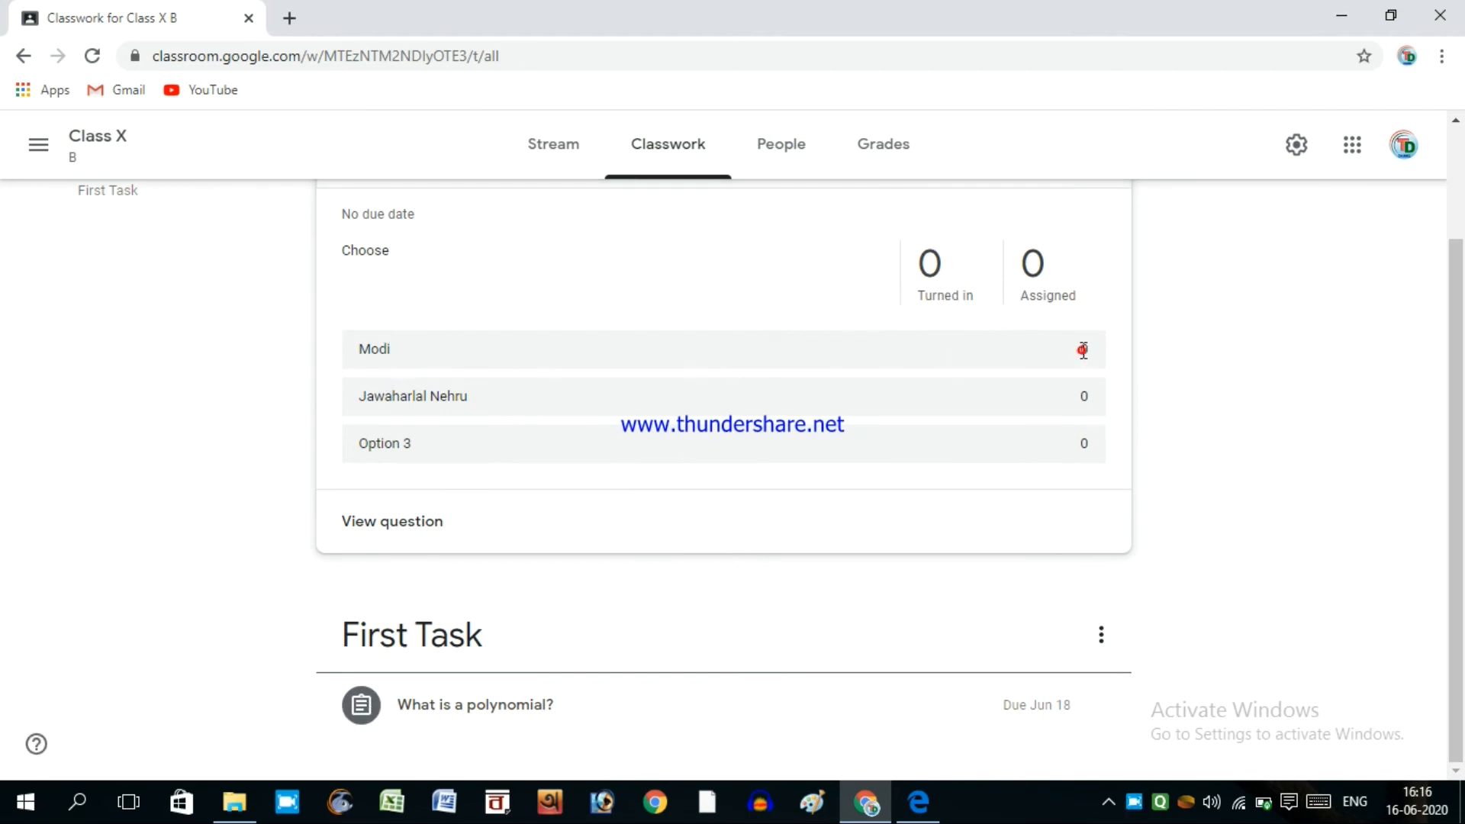
pyautogui.doubleClick(1083, 350)
pyautogui.click(1069, 393)
pyautogui.scroll(2, 992, 313)
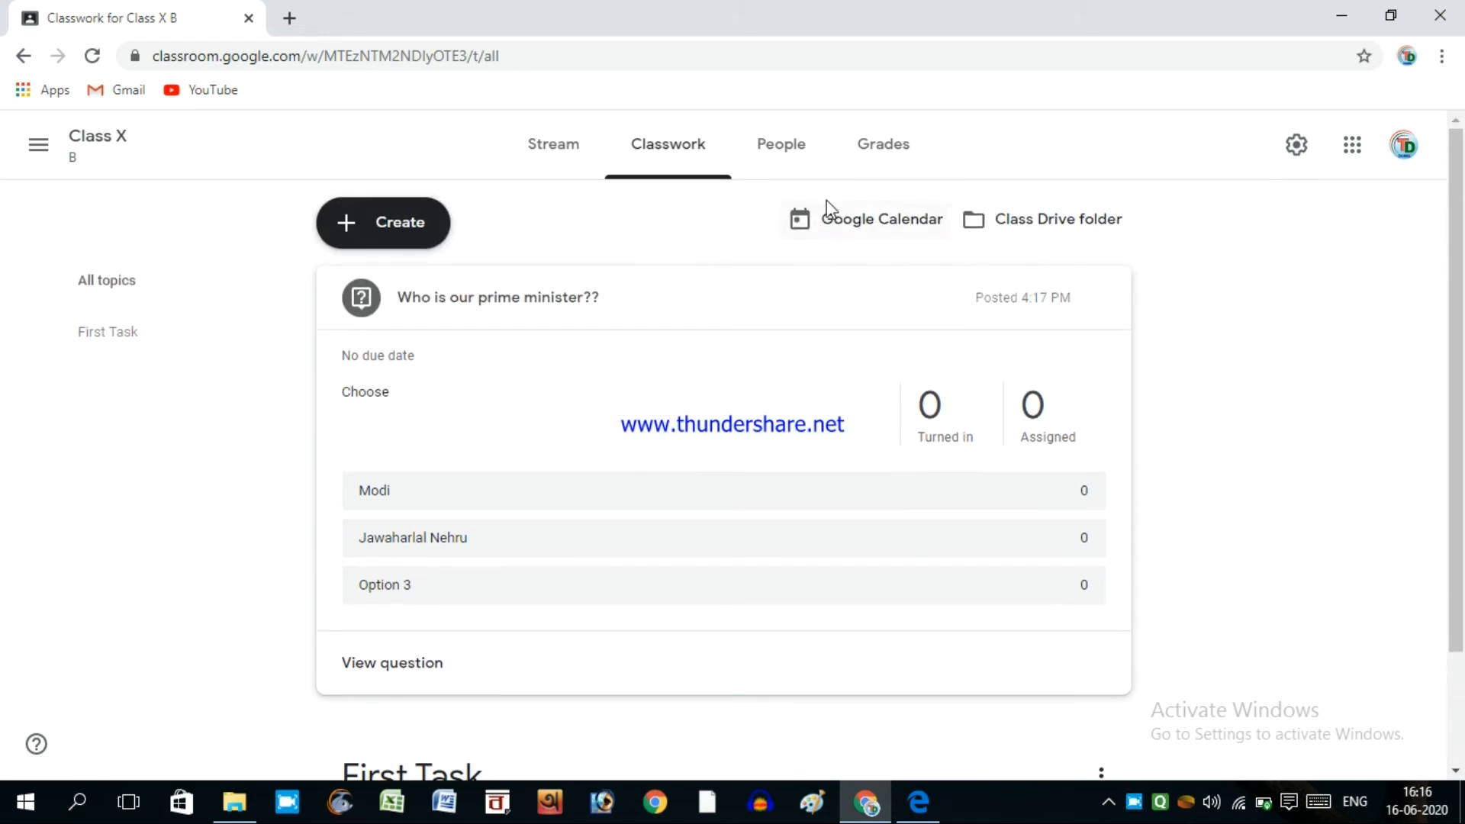
pyautogui.scroll(-2, 560, 510)
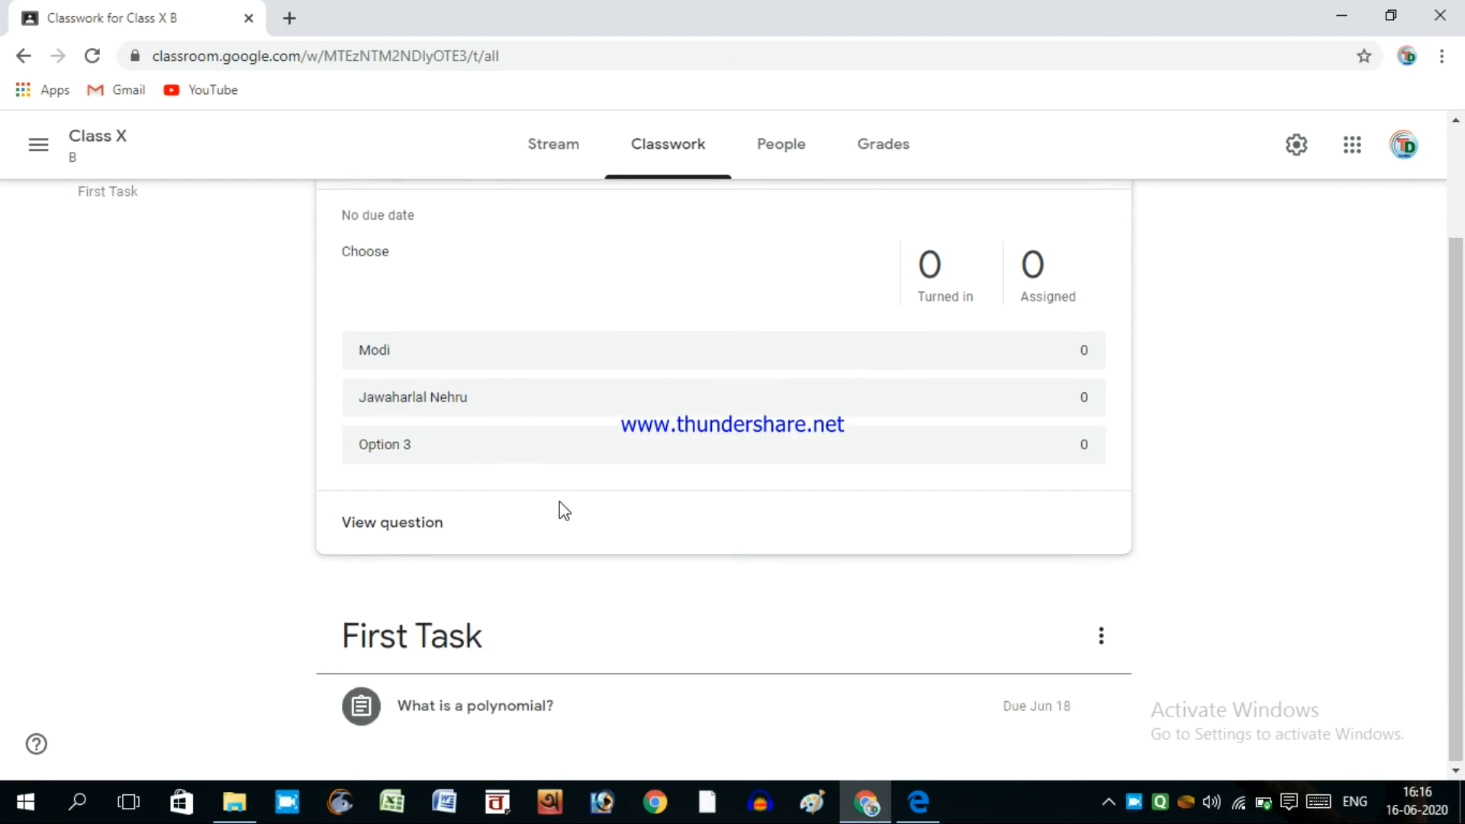
pyautogui.click(460, 713)
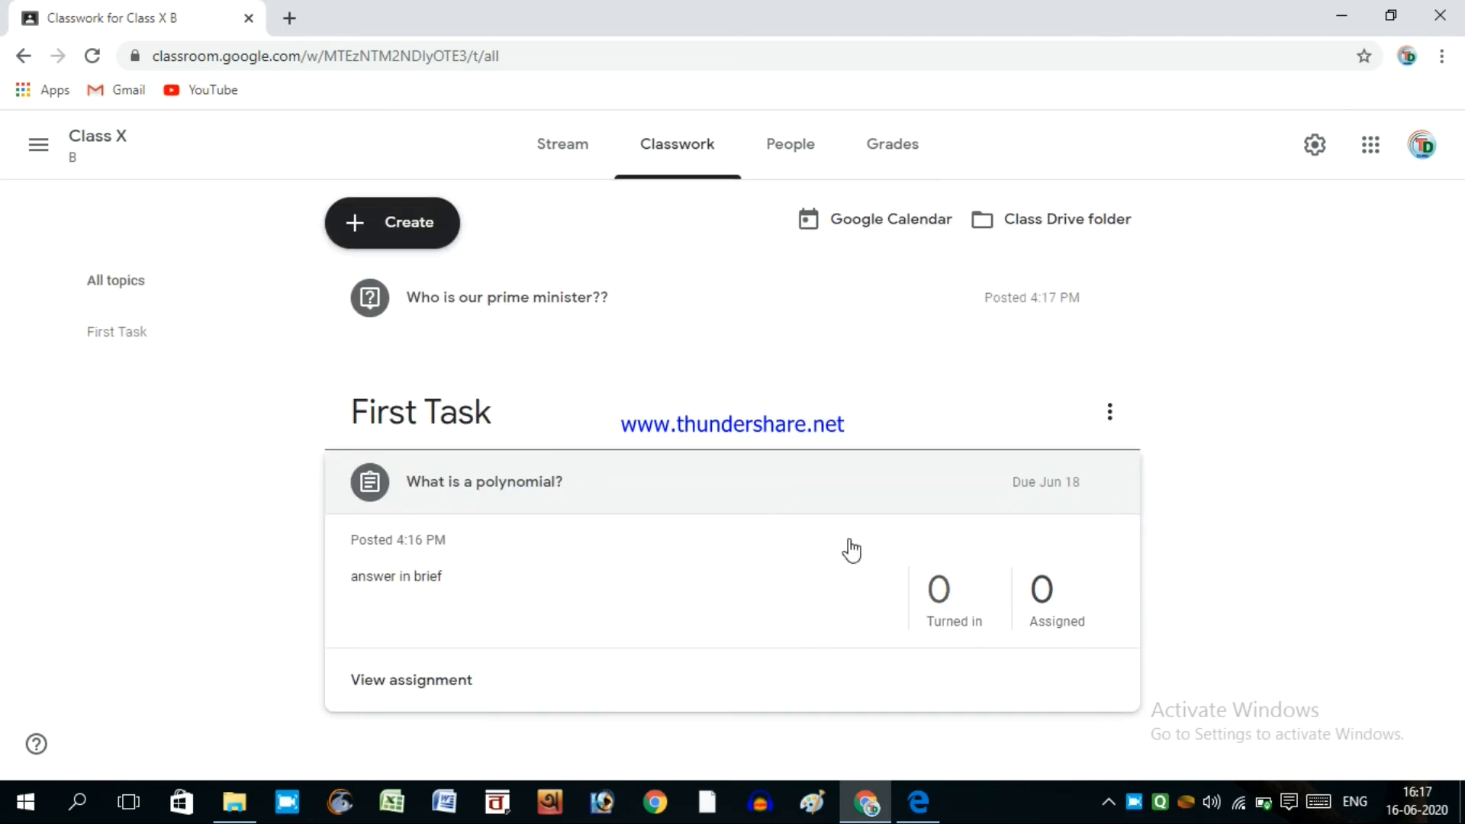
# Start a new classwork material titled "Solution of 1.5".
pyautogui.click(404, 227)
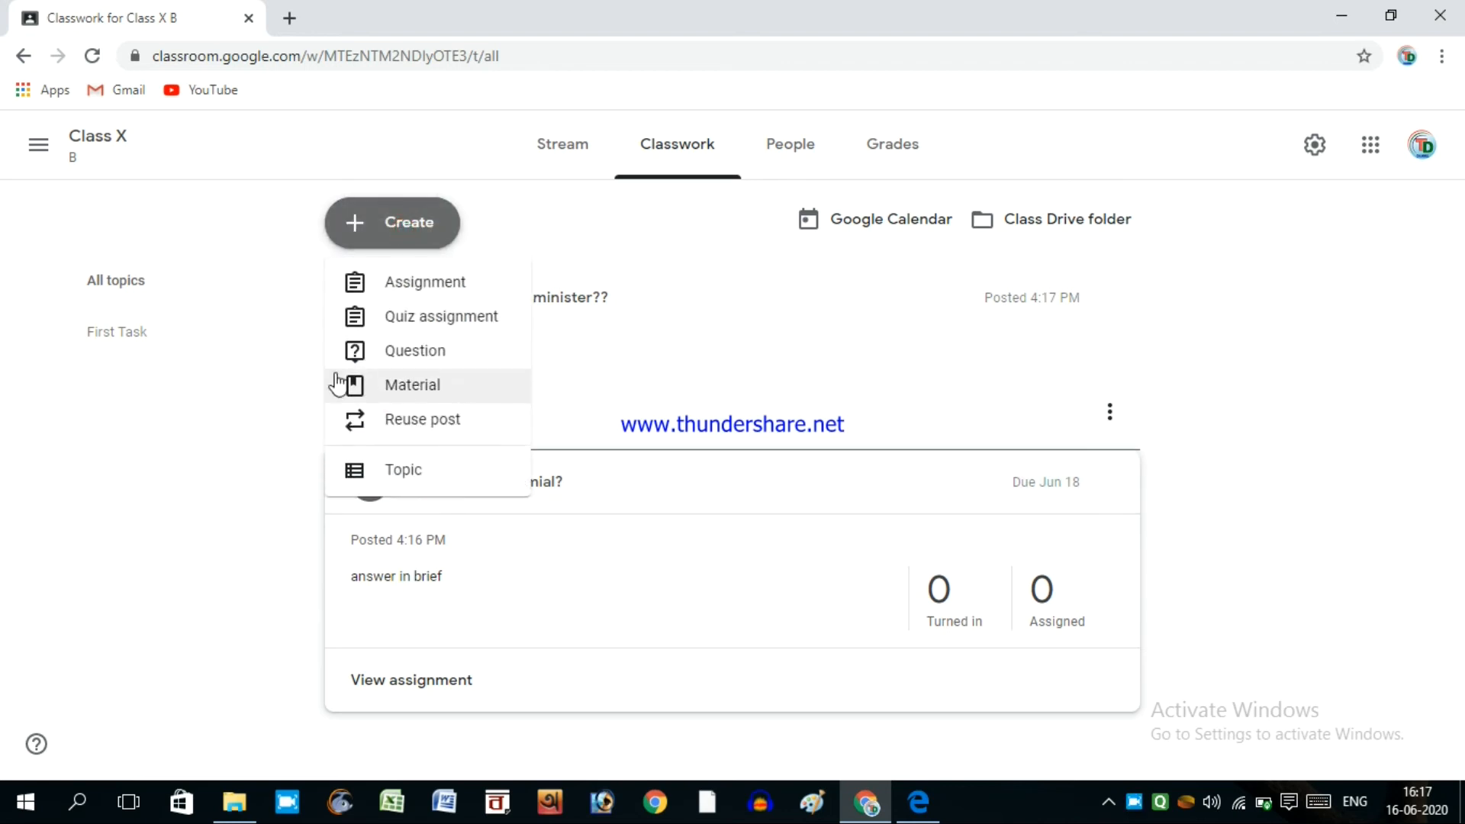
pyautogui.click(398, 387)
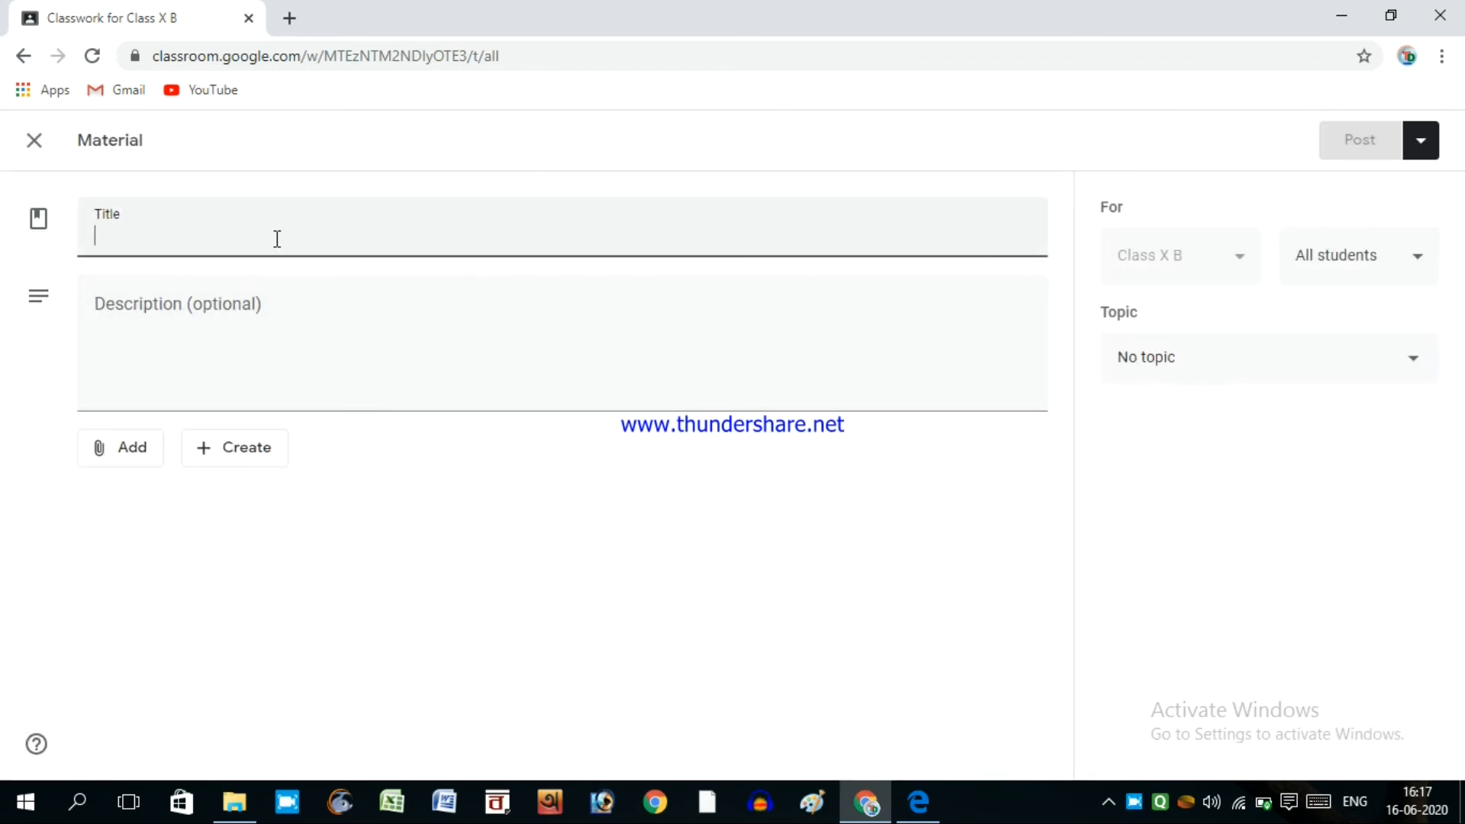
pyautogui.write('Solution of 1.5')
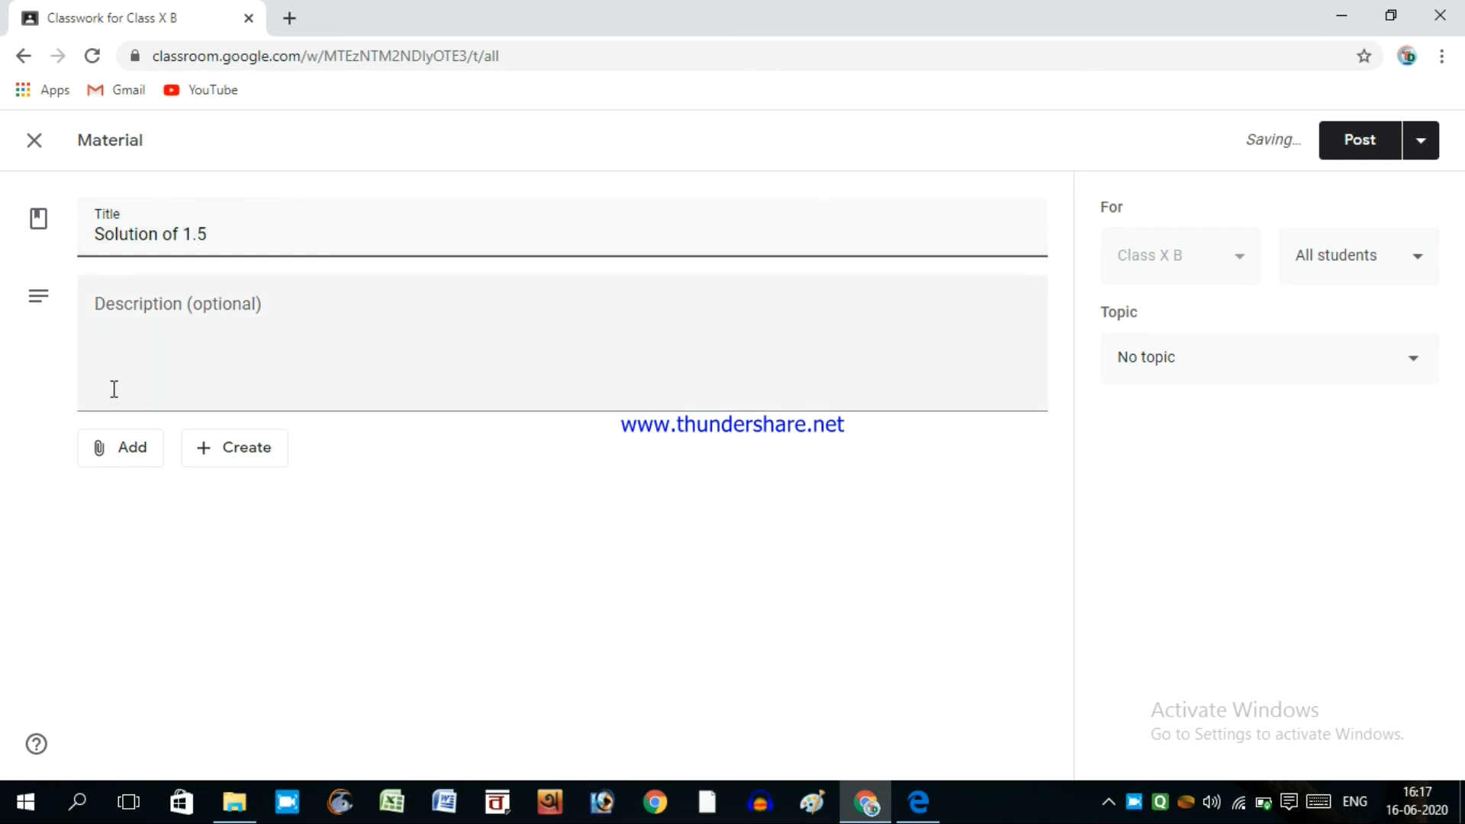
# Examine the file upload source for the material without attaching anything.
pyautogui.click(129, 462)
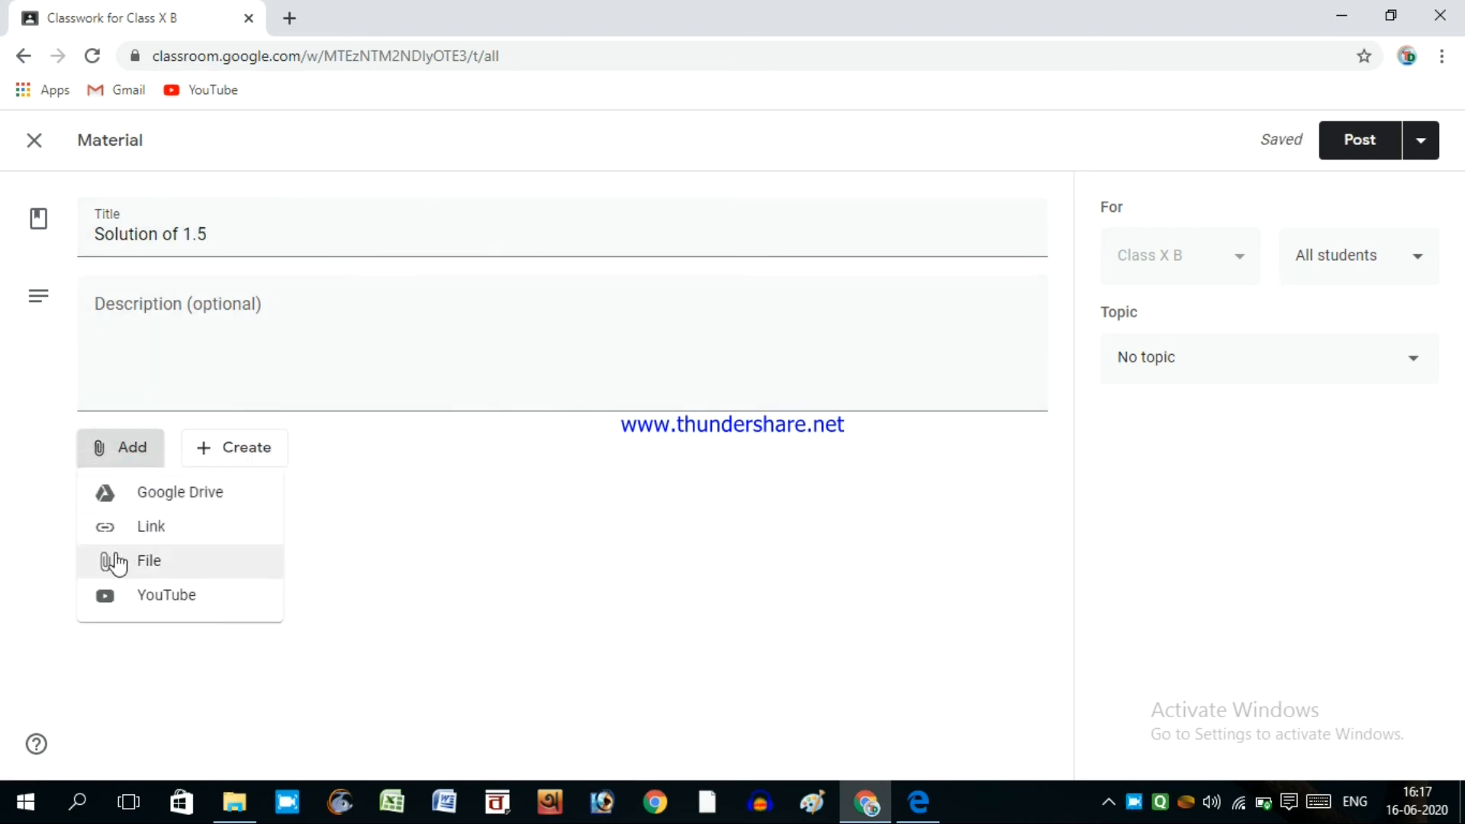
pyautogui.click(146, 565)
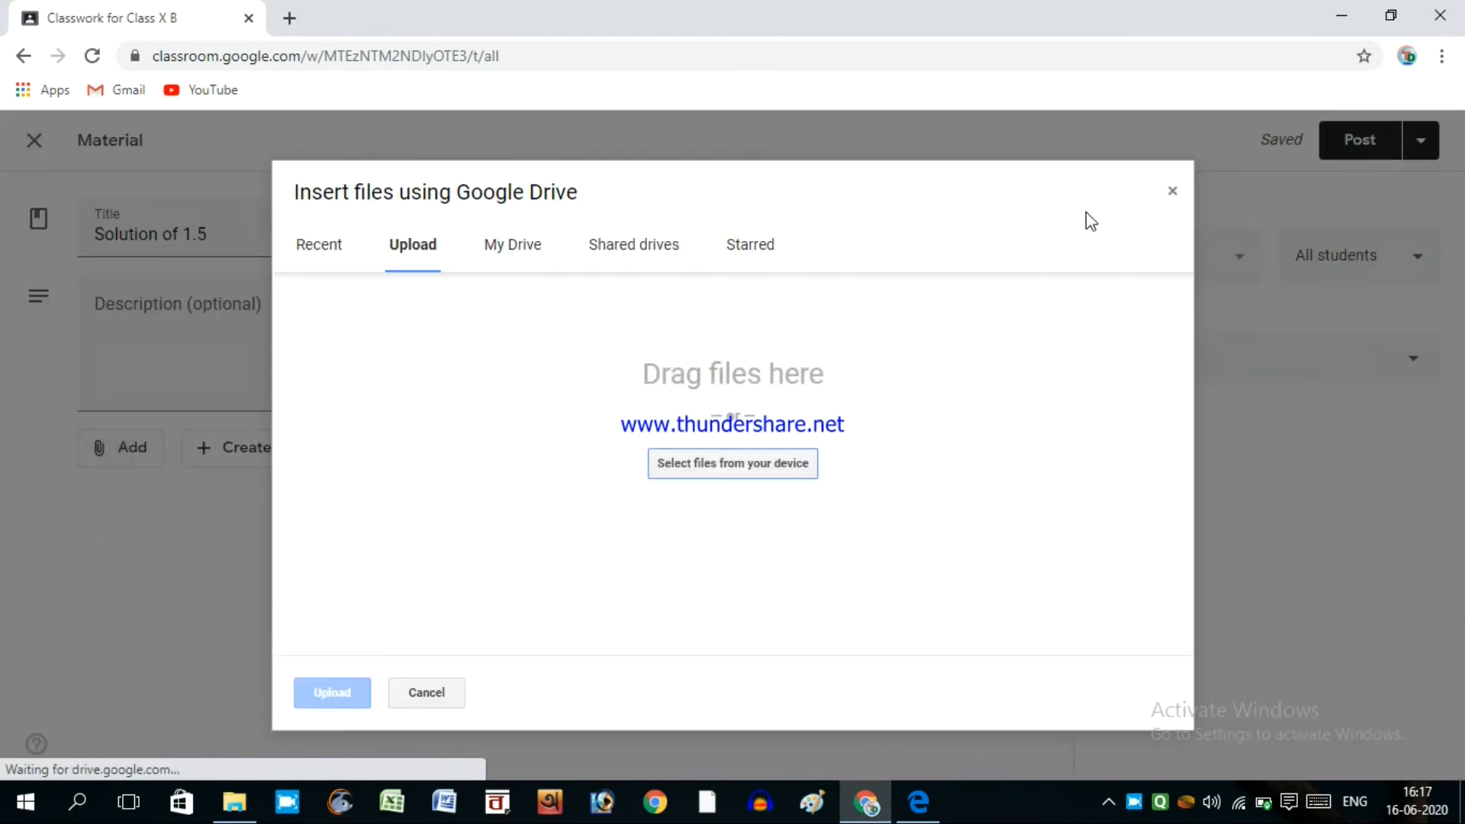
pyautogui.click(1172, 191)
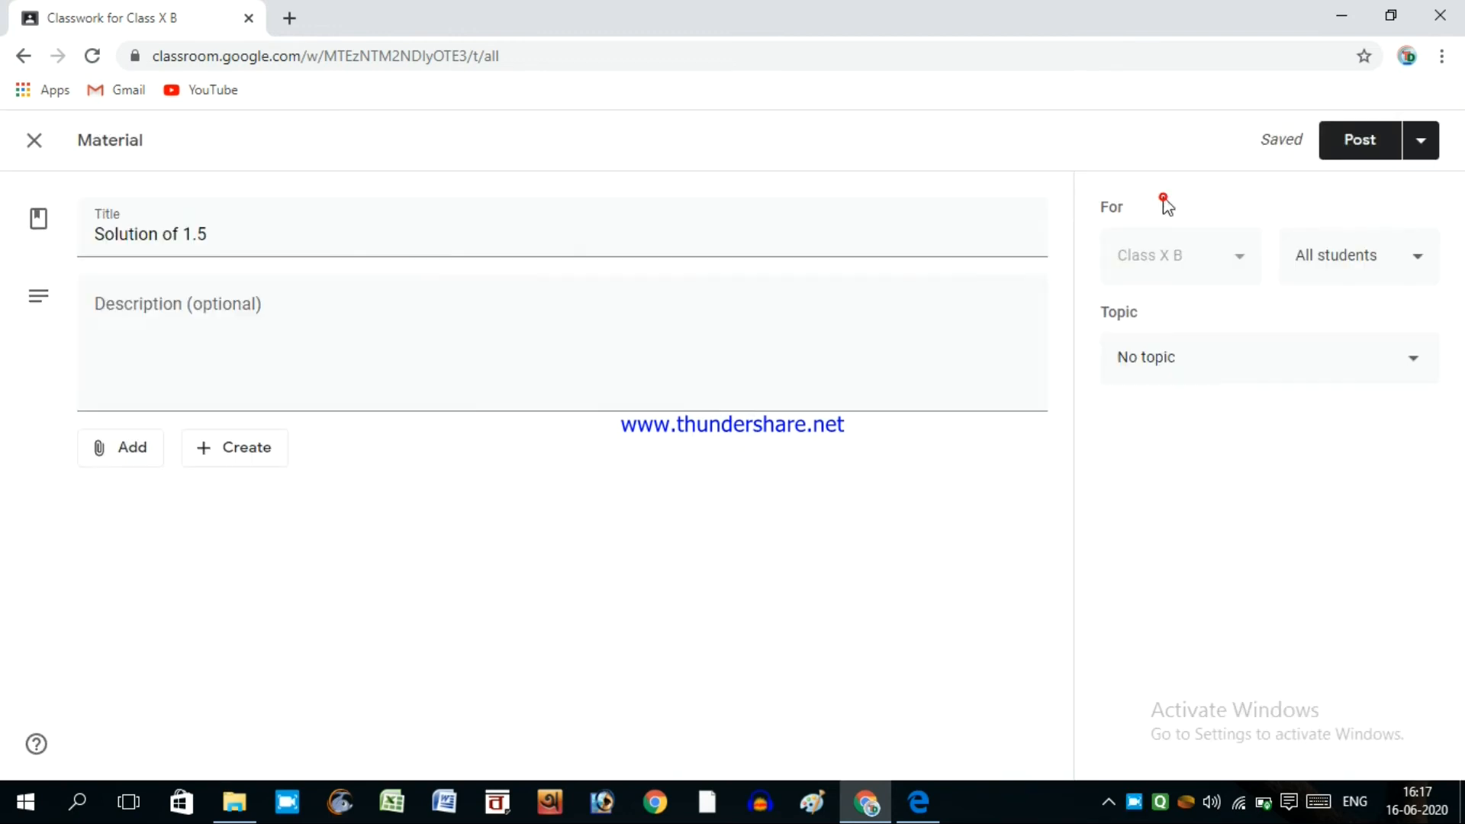
# Post the "Solution of 1.5" material to all students of Class X B and dismiss the drag-and-drop classwork tip.
pyautogui.click(1355, 138)
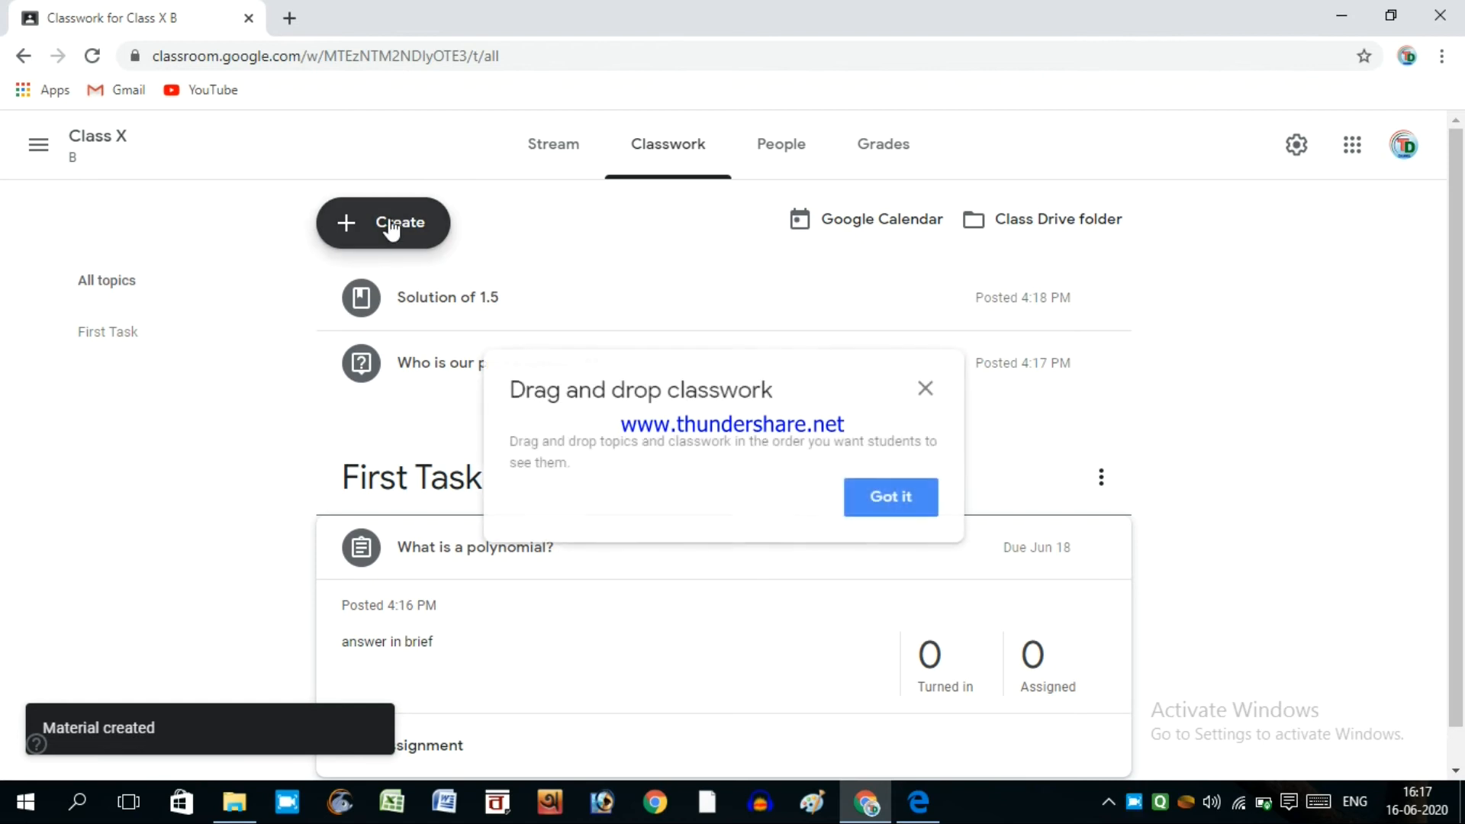
pyautogui.click(925, 389)
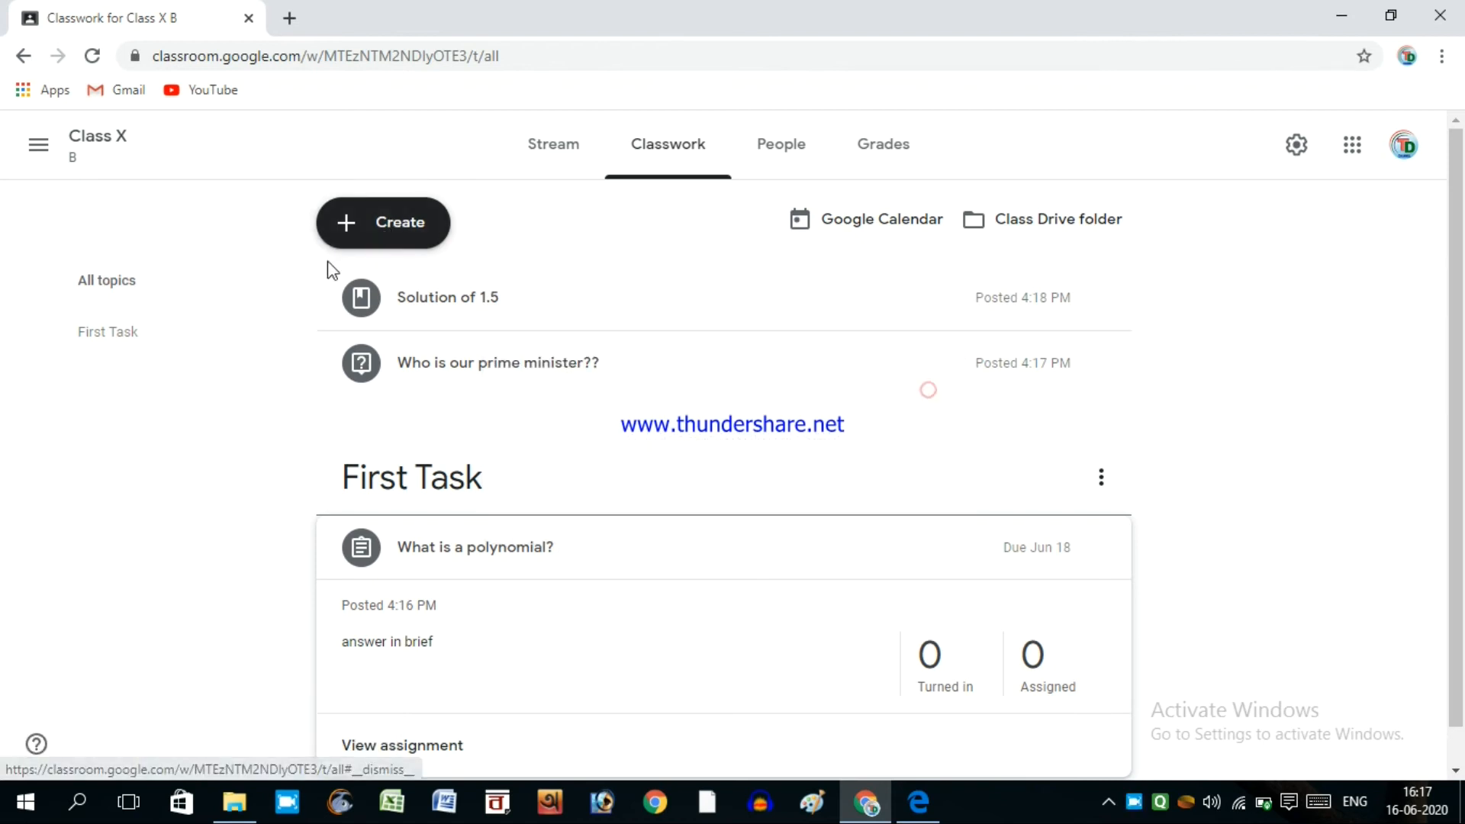
# Examine how to reuse a post from Class X, closing the selection without reusing anything.
pyautogui.click(343, 239)
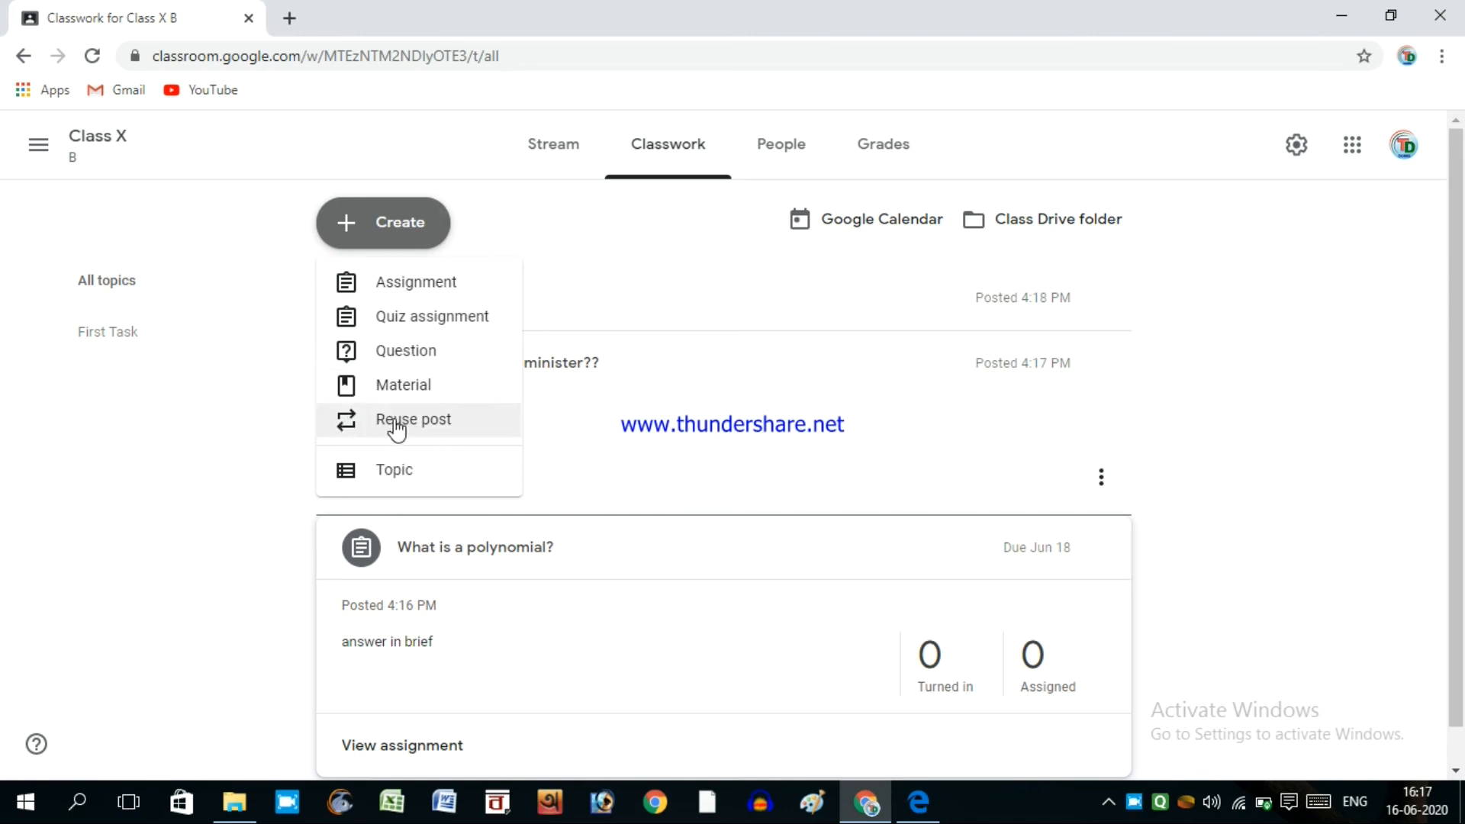
pyautogui.click(360, 422)
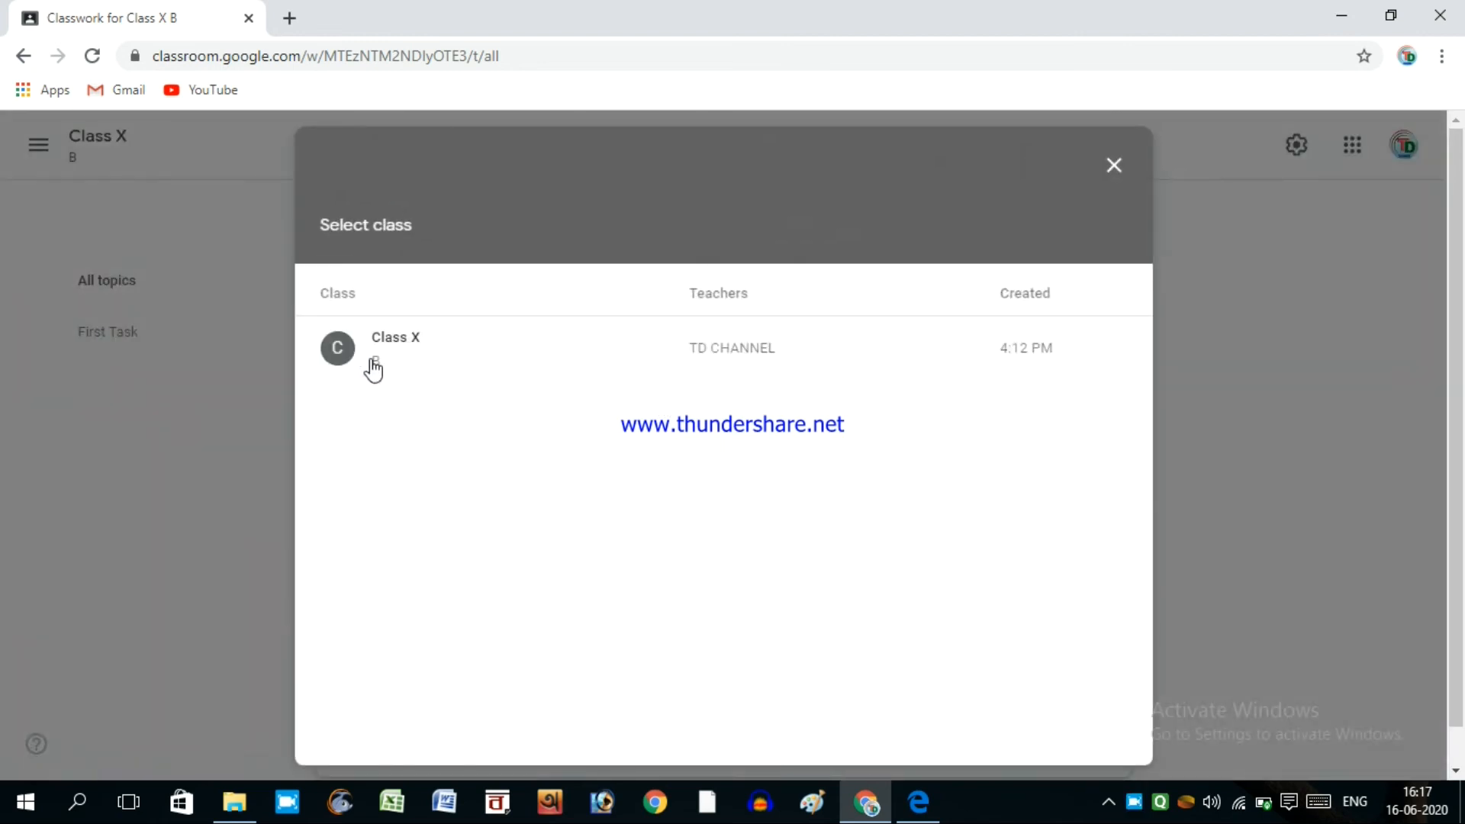
pyautogui.click(396, 367)
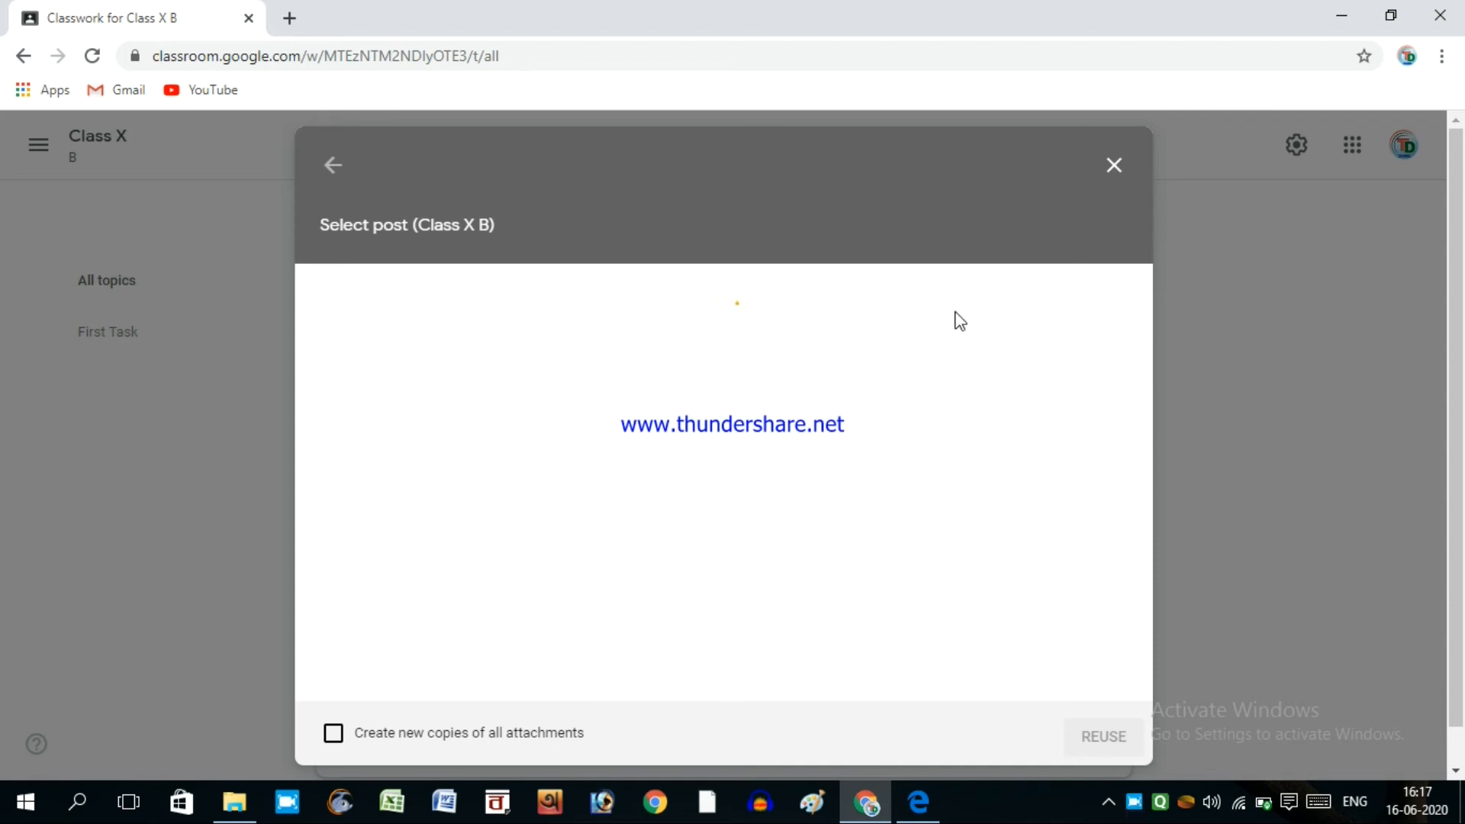
pyautogui.click(1114, 167)
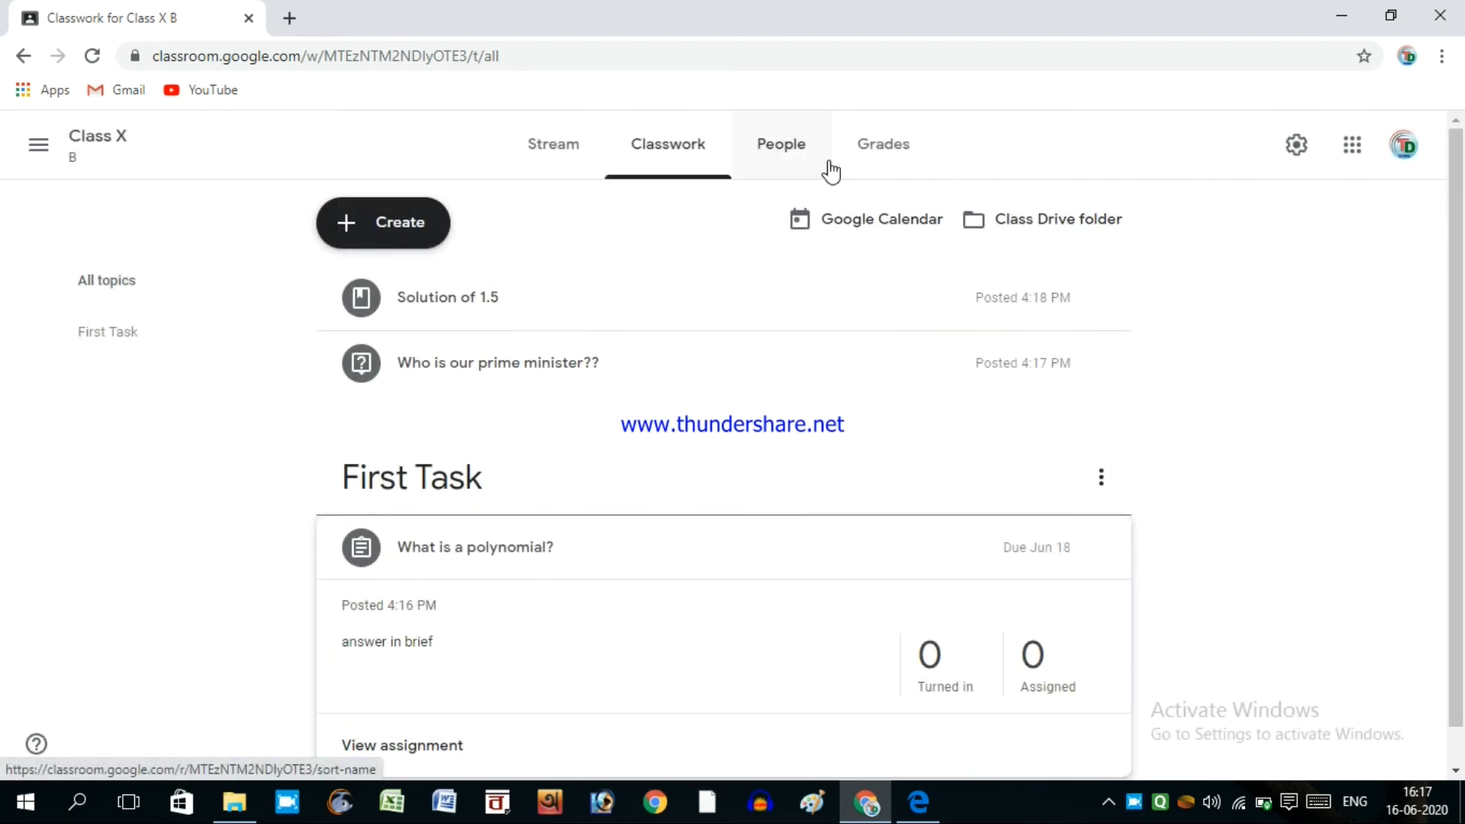
# Examine the class's people page, including the teacher and student invitation forms and the class code, without inviting anyone.
pyautogui.click(785, 158)
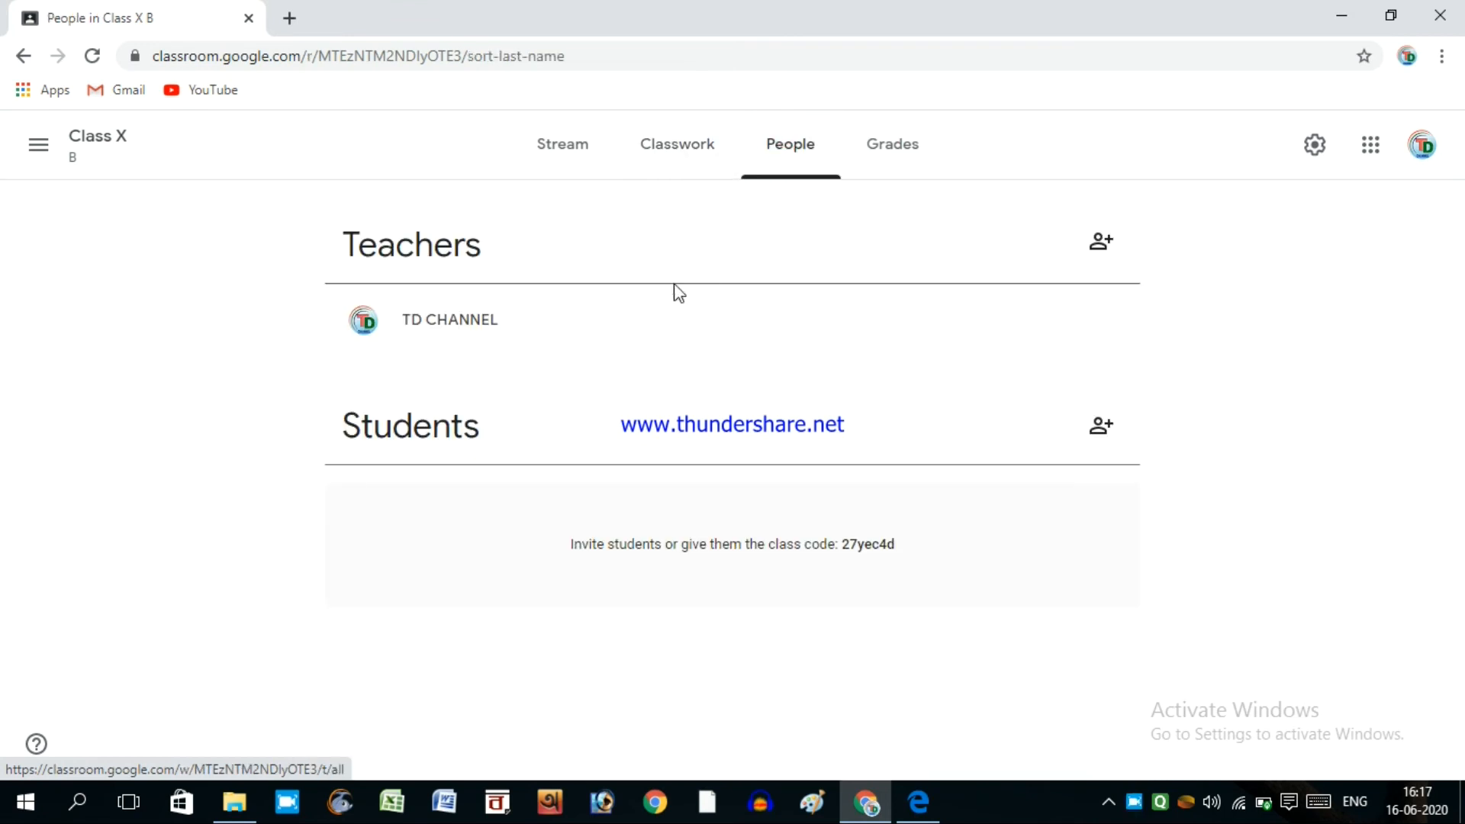
pyautogui.click(1099, 245)
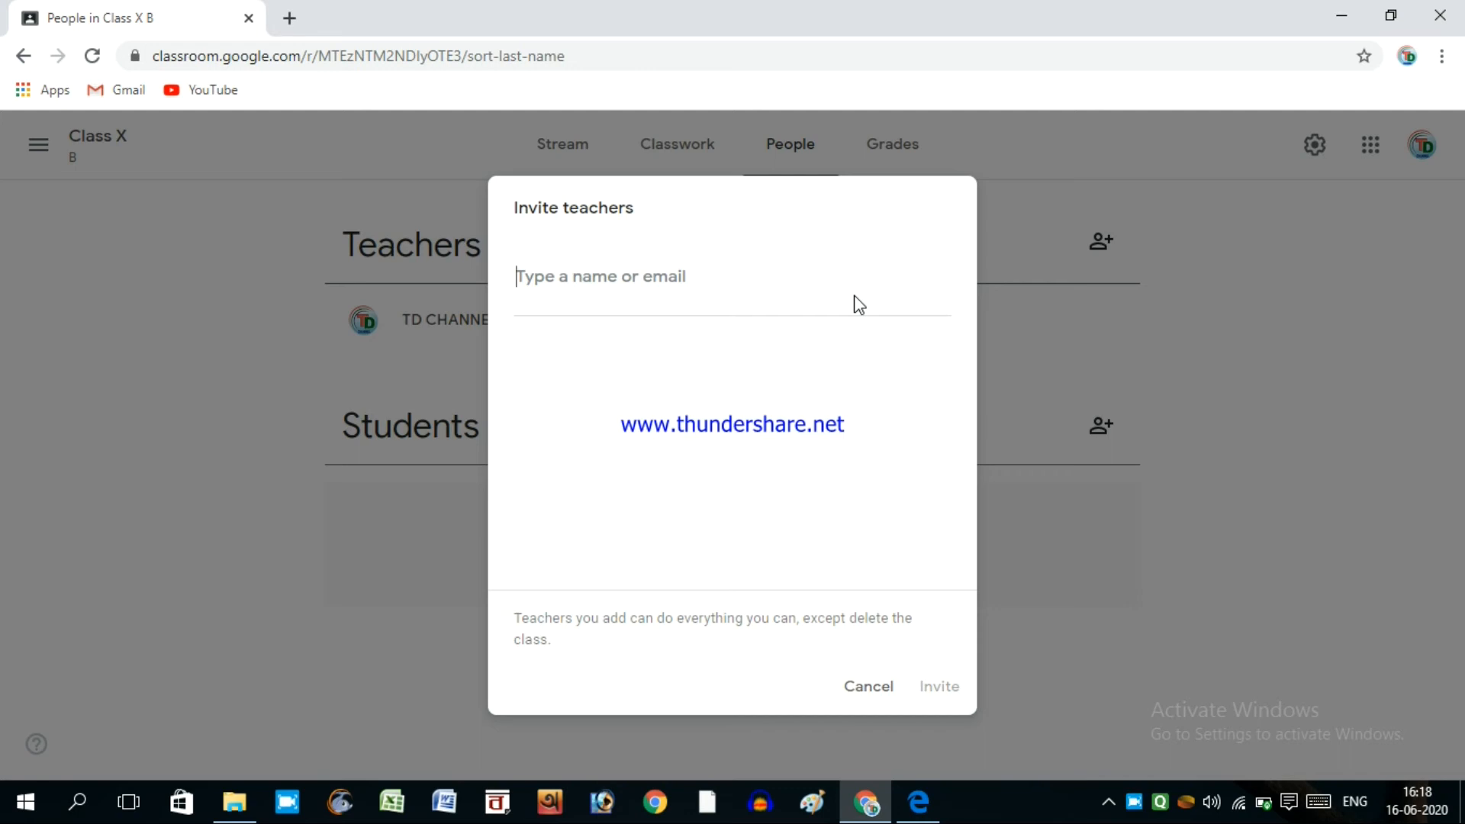
pyautogui.click(851, 687)
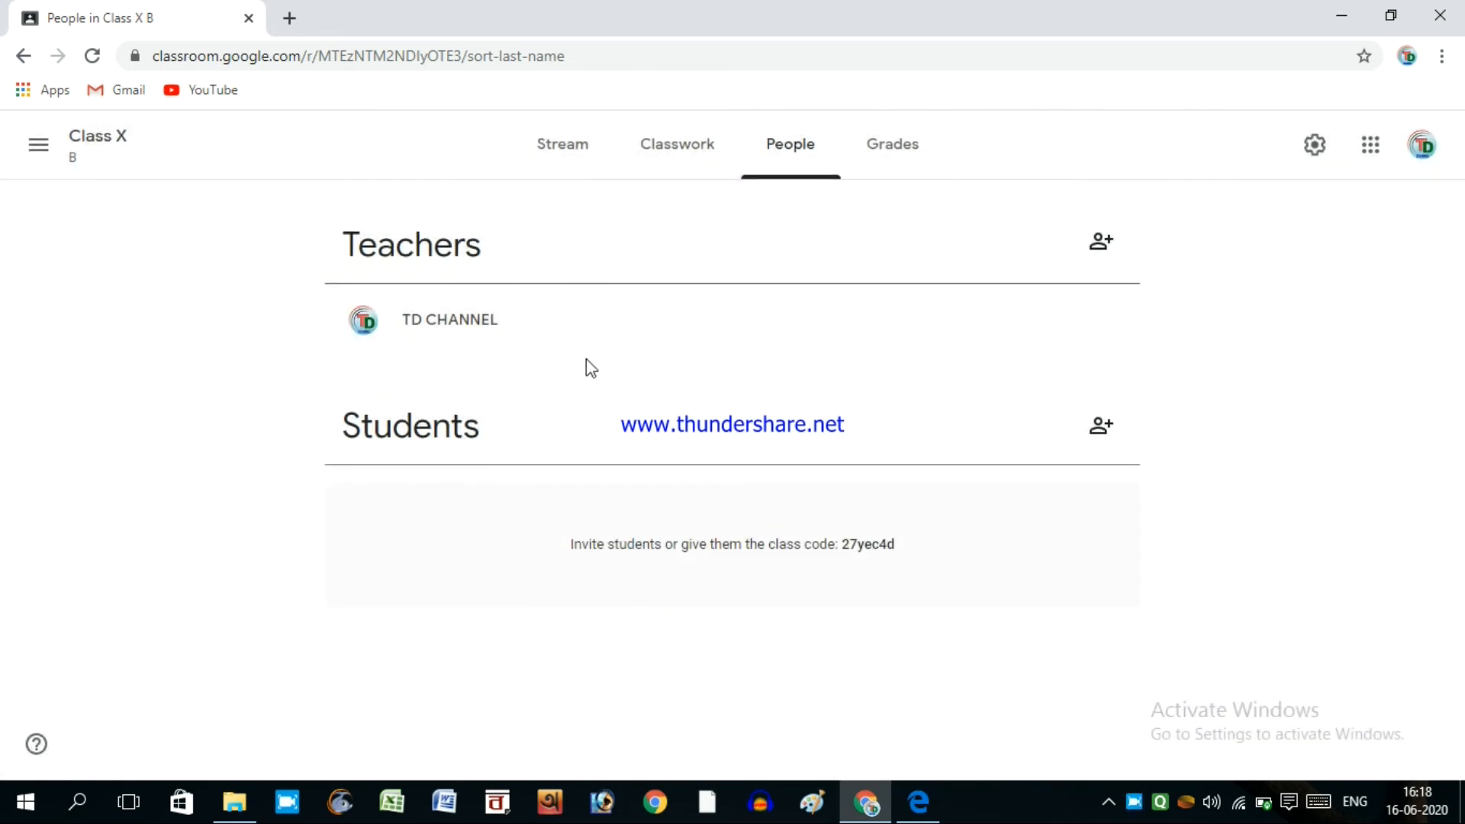
pyautogui.click(1106, 451)
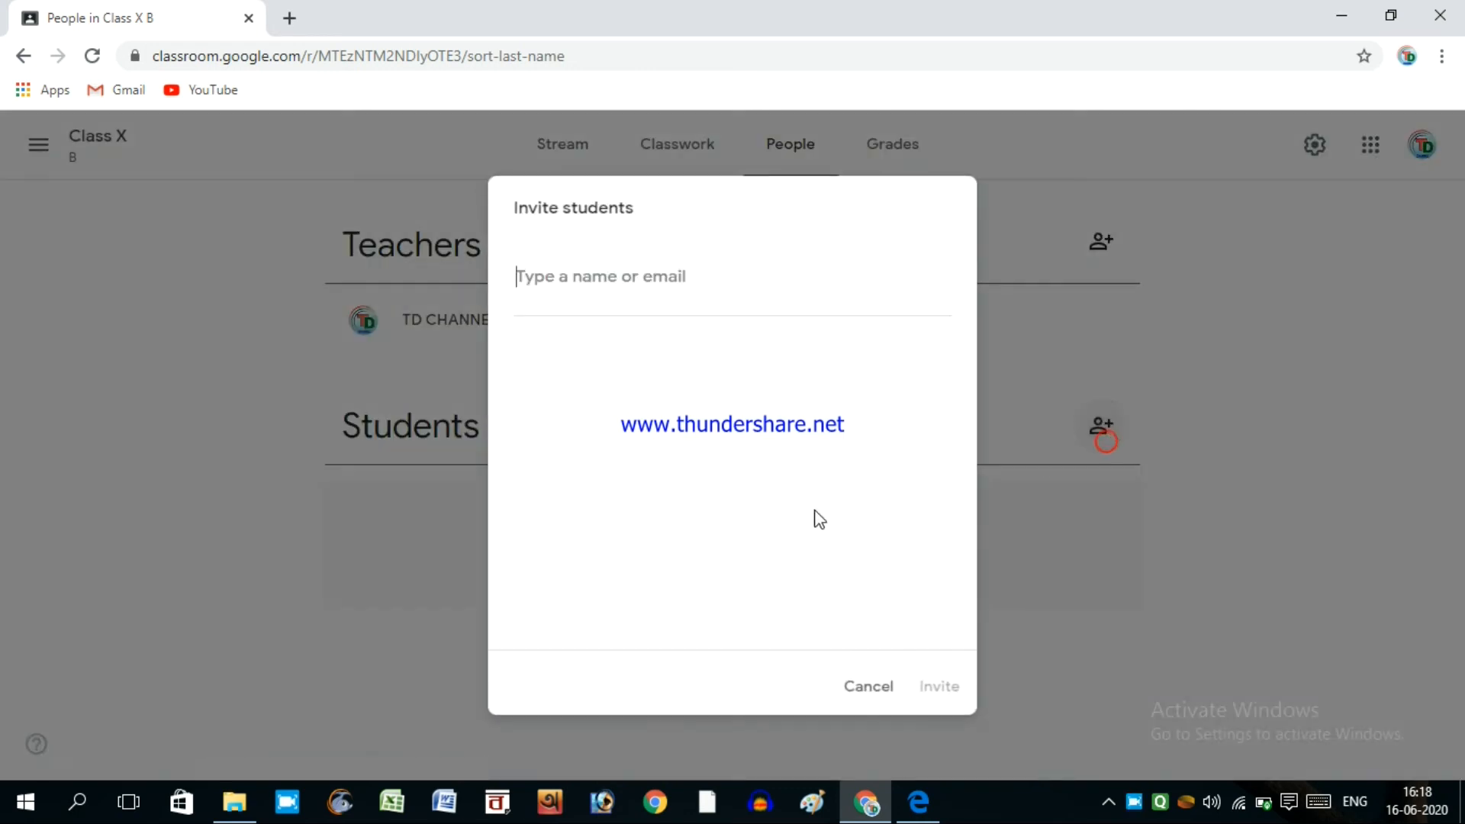
pyautogui.click(864, 702)
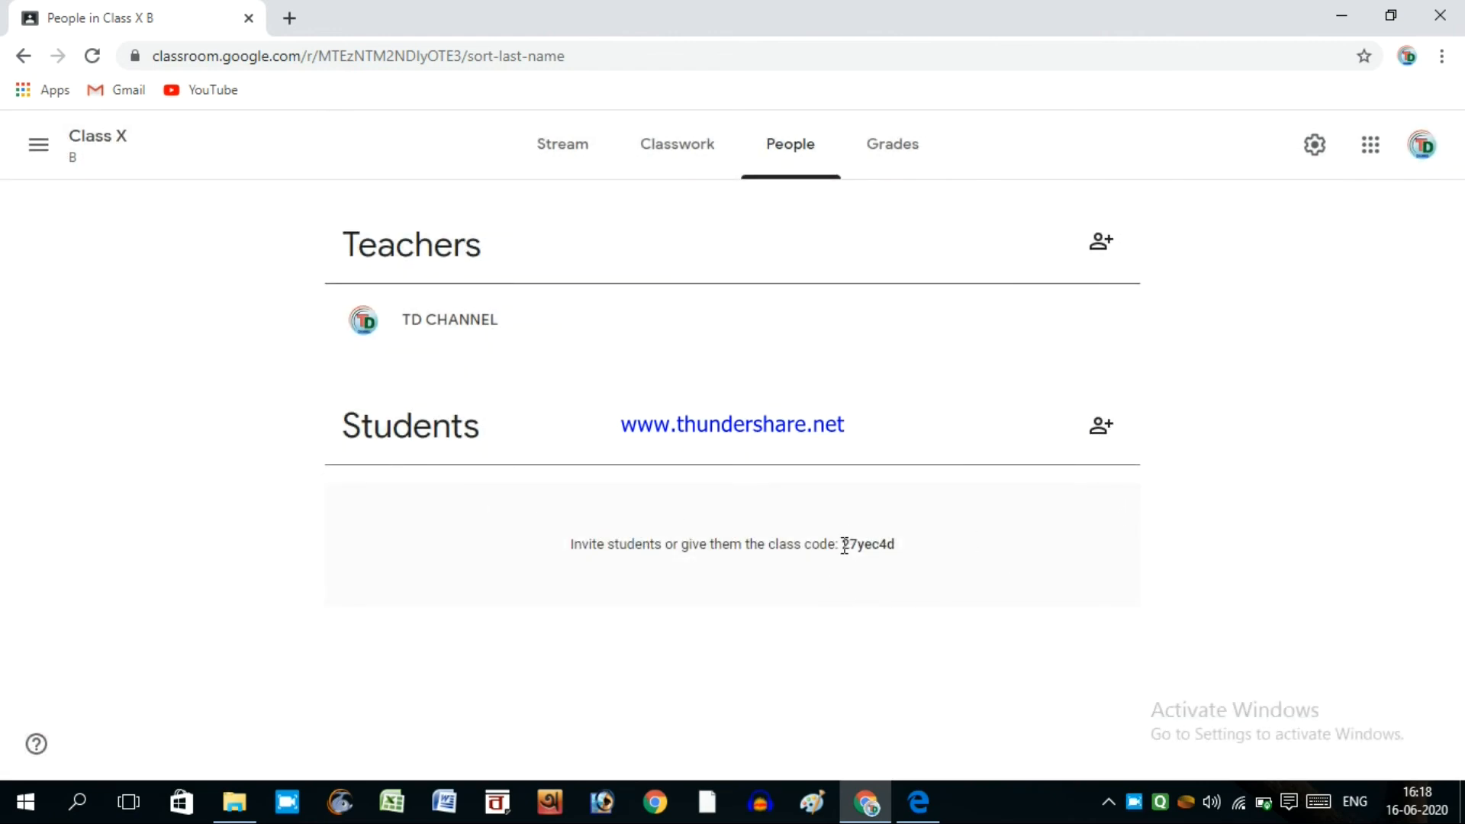
pyautogui.moveTo(843, 545); pyautogui.dragTo(875, 544)
pyautogui.click(876, 548)
# Review the class gradebook and the classwork creation options, dismissing the grading system tip.
pyautogui.click(888, 140)
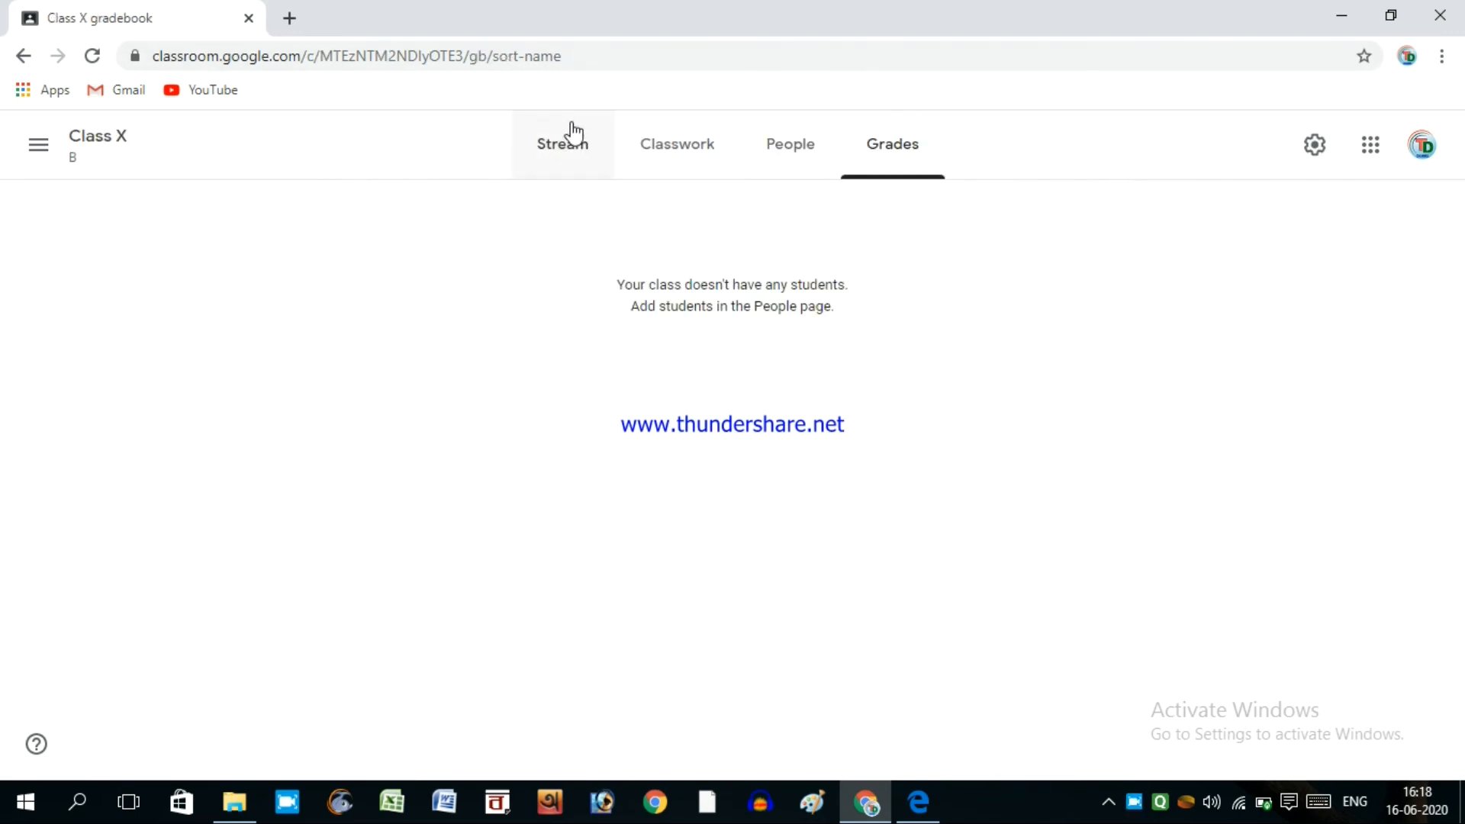
pyautogui.click(697, 148)
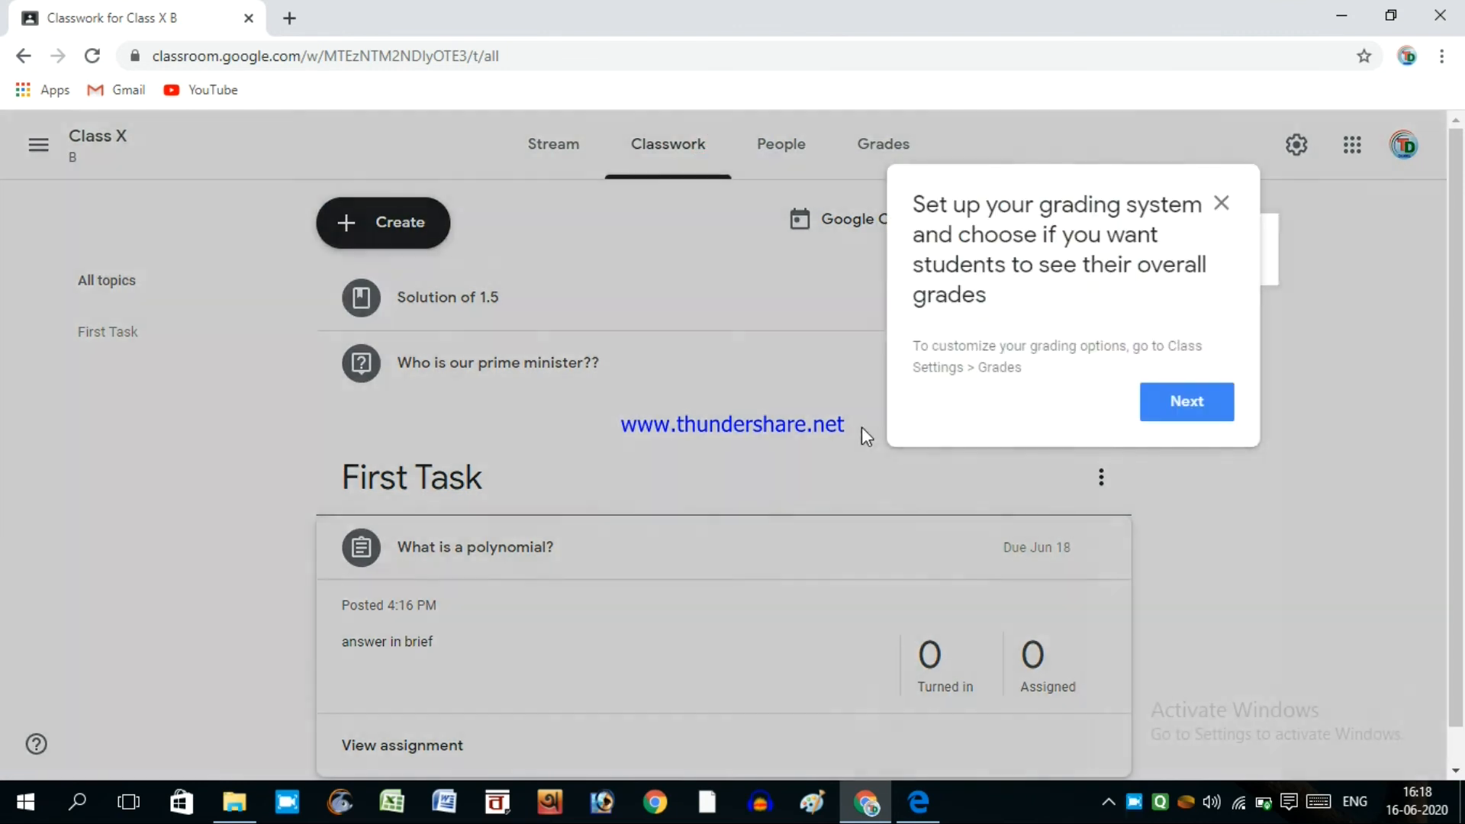
pyautogui.click(1220, 203)
pyautogui.click(341, 223)
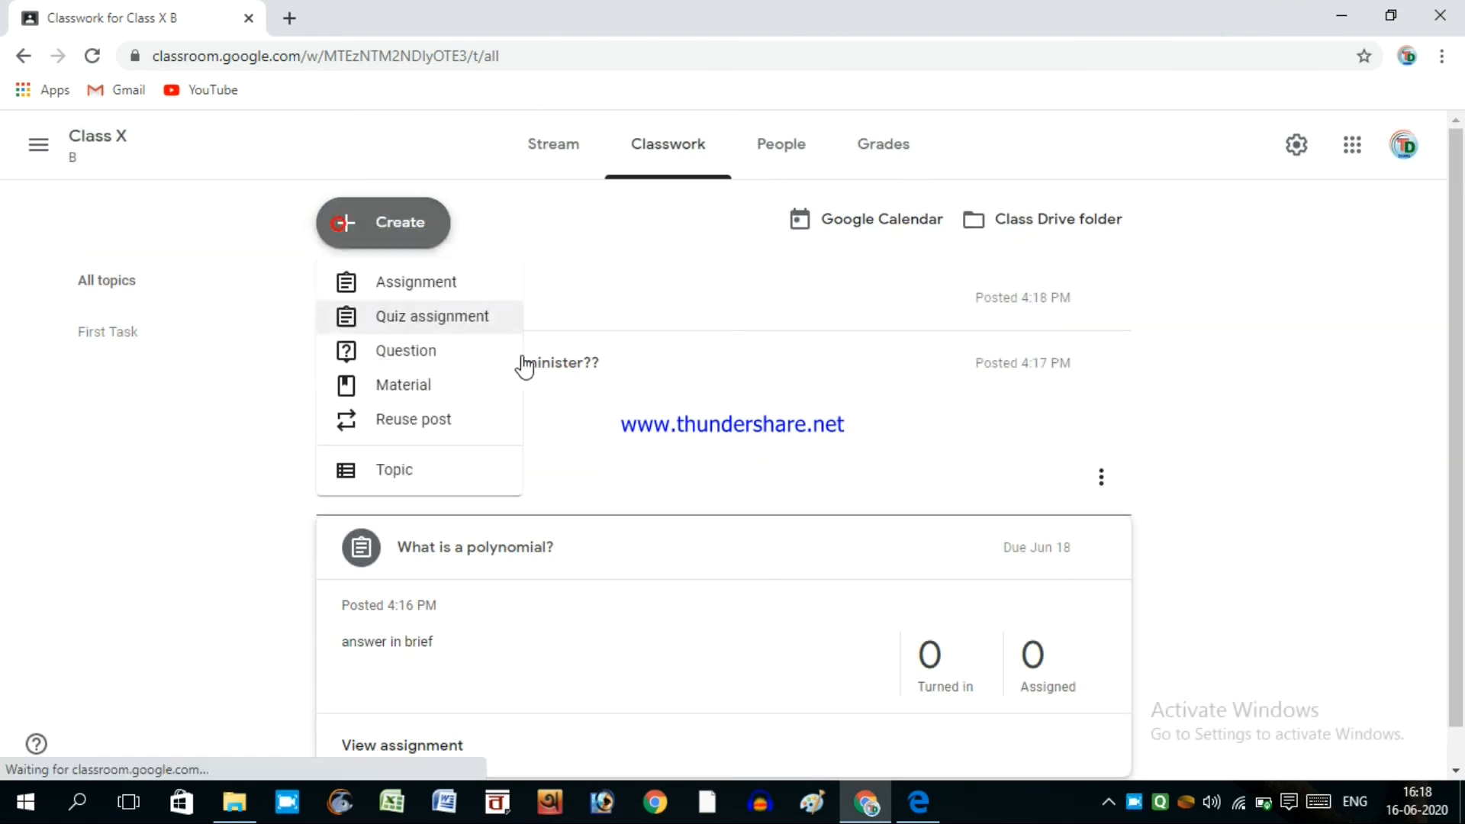
pyautogui.click(617, 228)
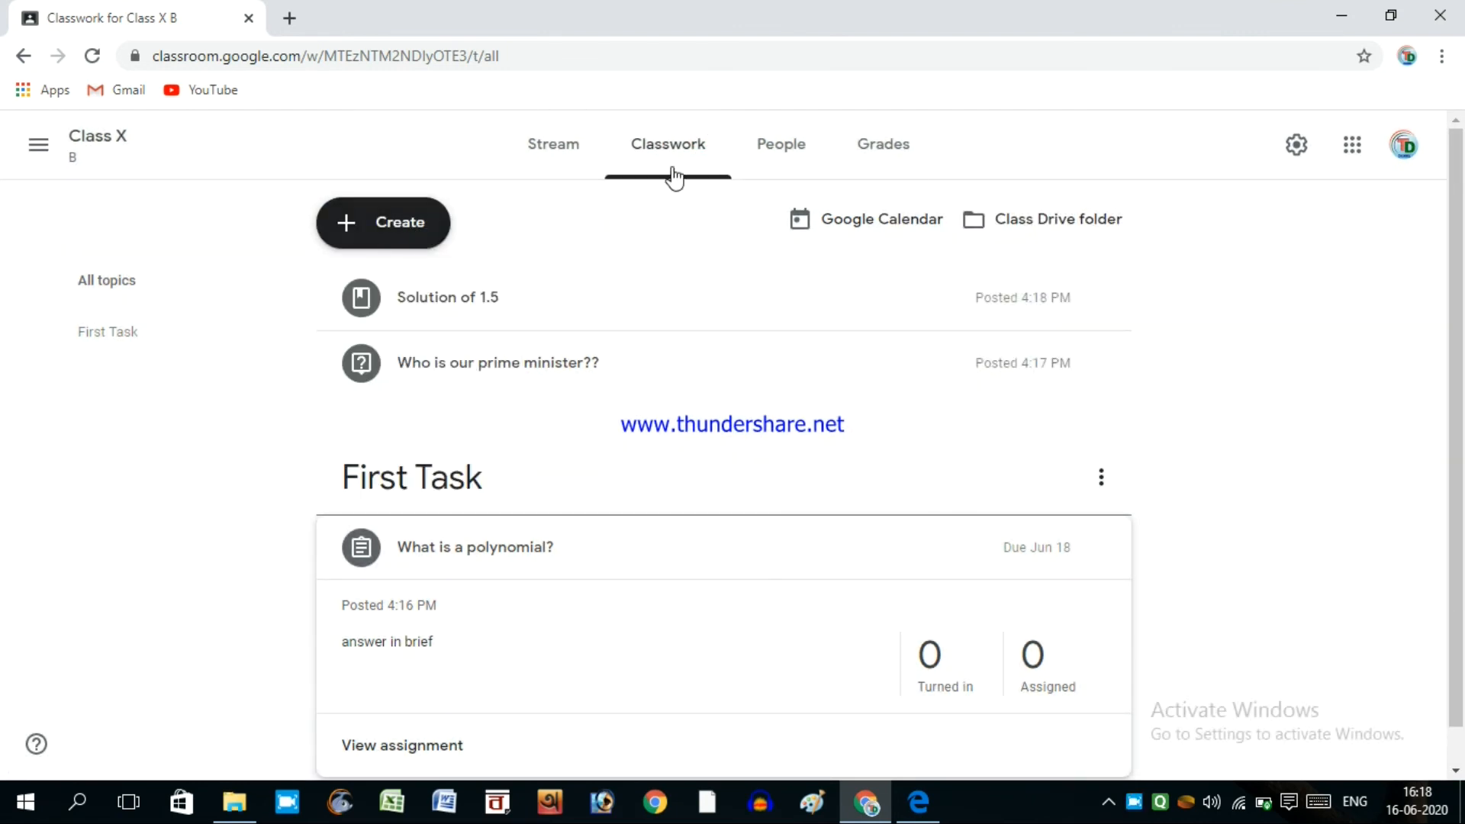
pyautogui.click(856, 148)
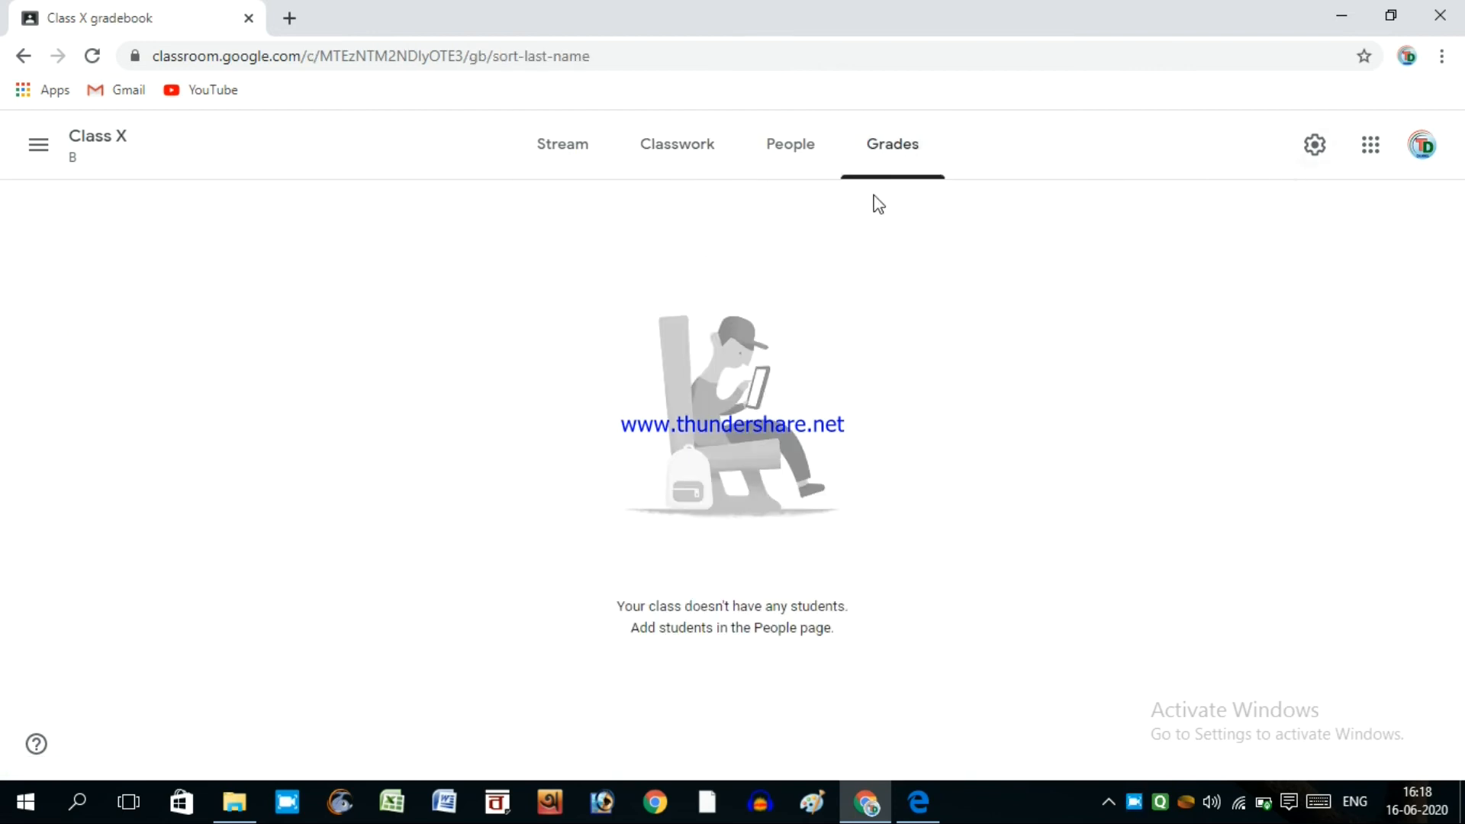
# Change the class name to "Class X(B)" in the class settings.
pyautogui.click(1308, 145)
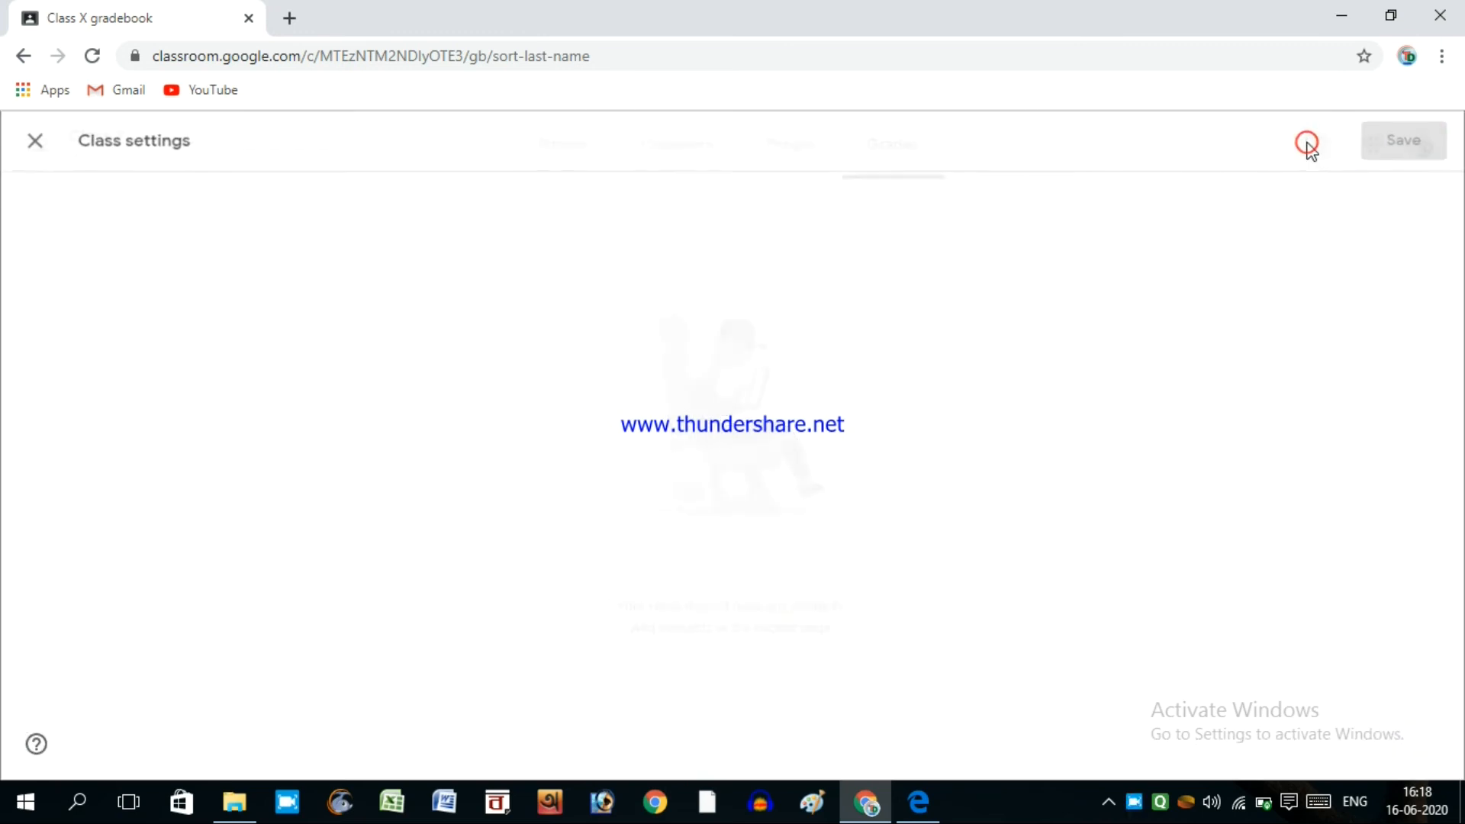
pyautogui.scroll(-3, 458, 232)
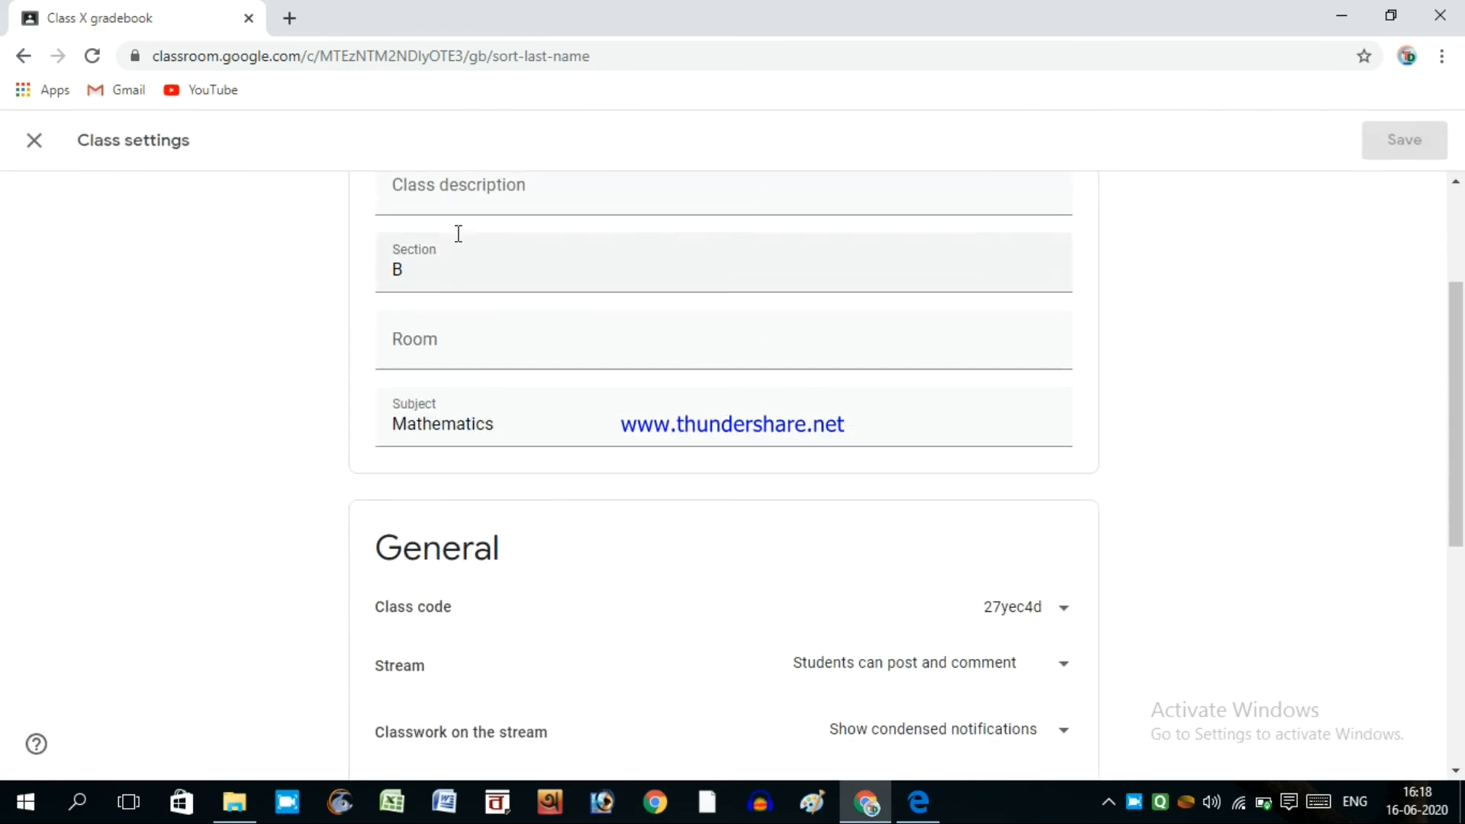
pyautogui.scroll(1, 467, 229)
pyautogui.click(467, 226)
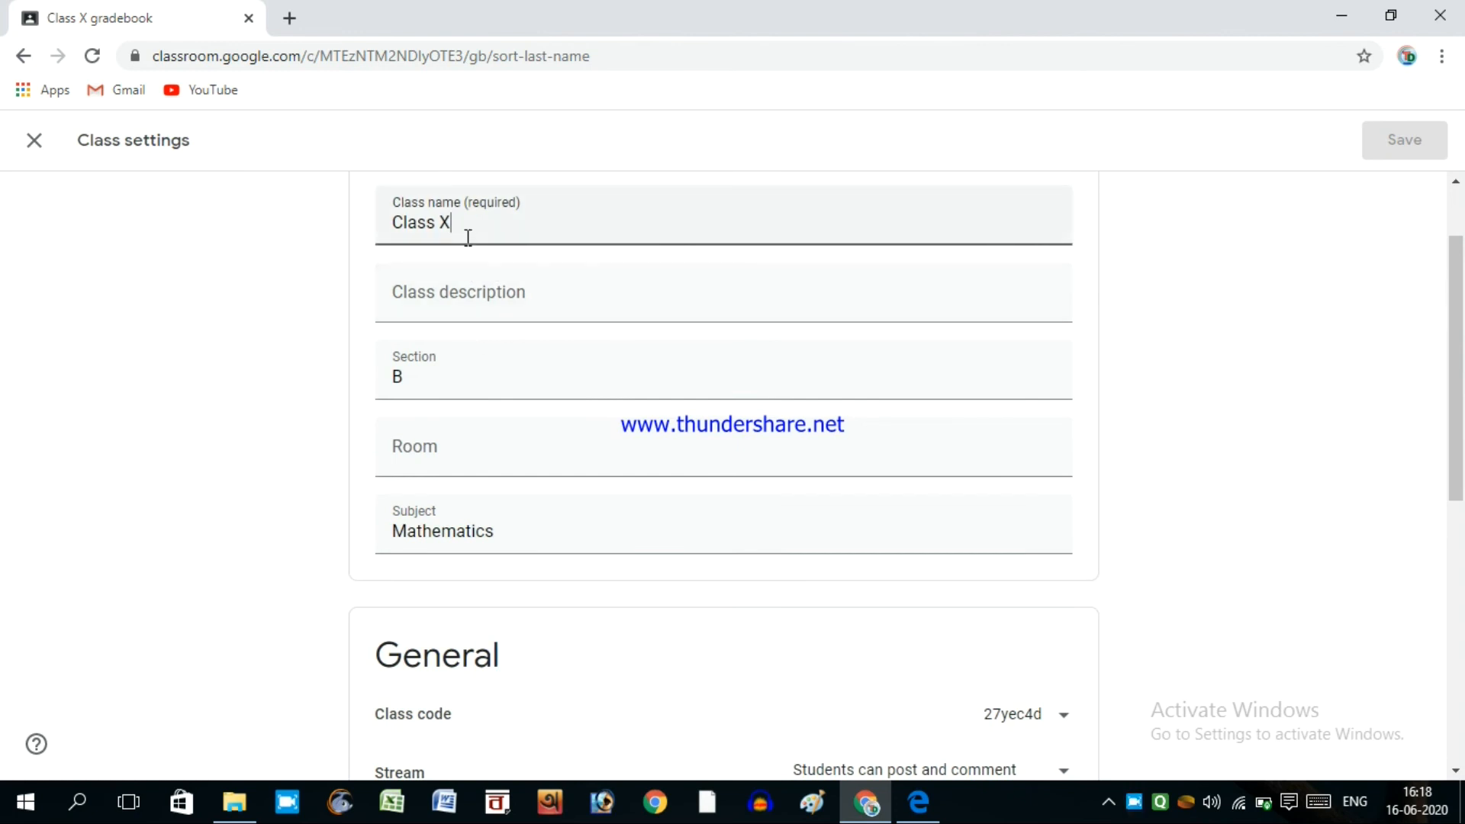
pyautogui.write('(B')
pyautogui.click(203, 330)
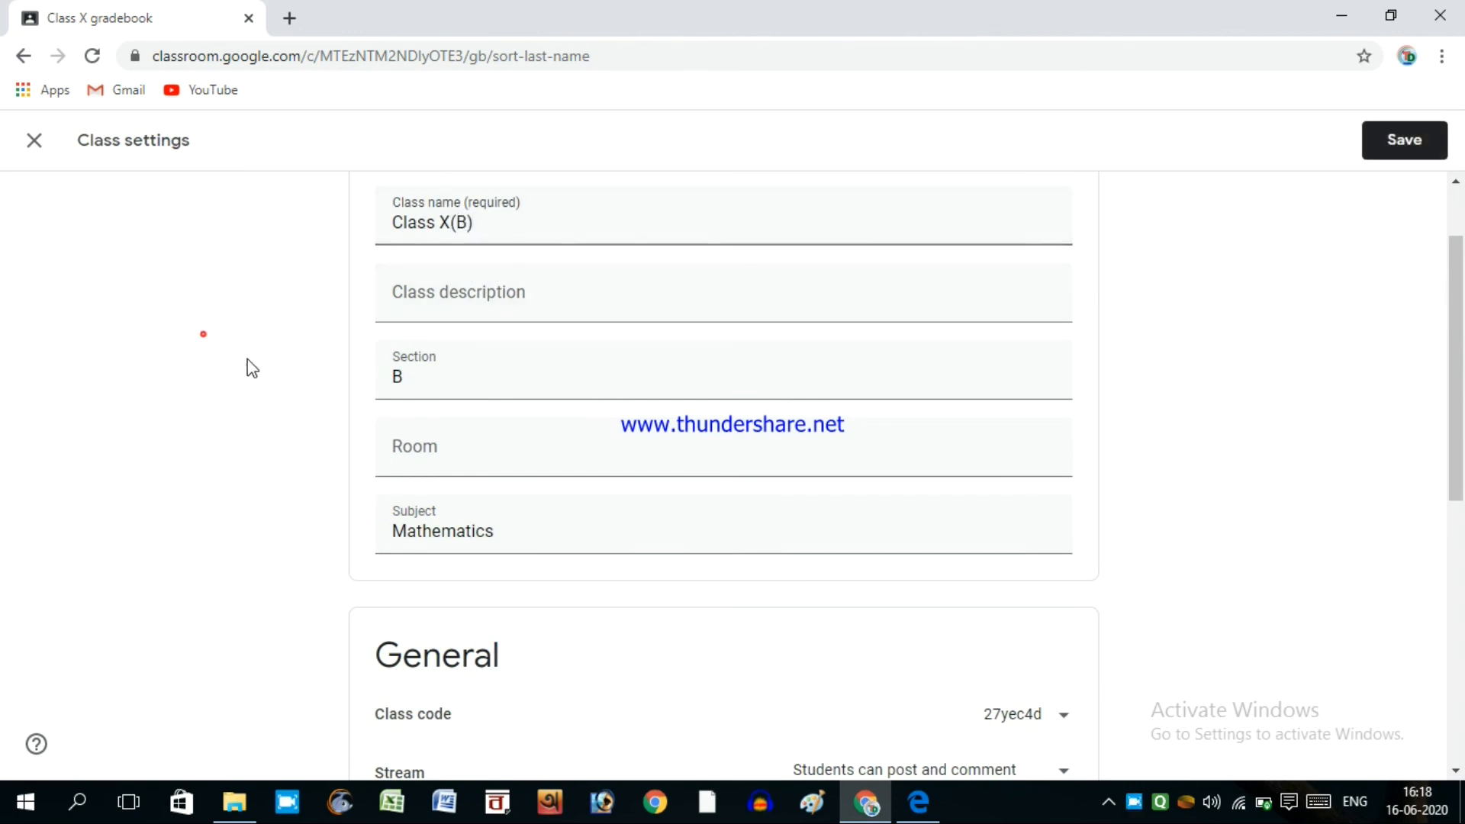
# Set the class description to "Online Class" and leave the room blank.
pyautogui.click(468, 300)
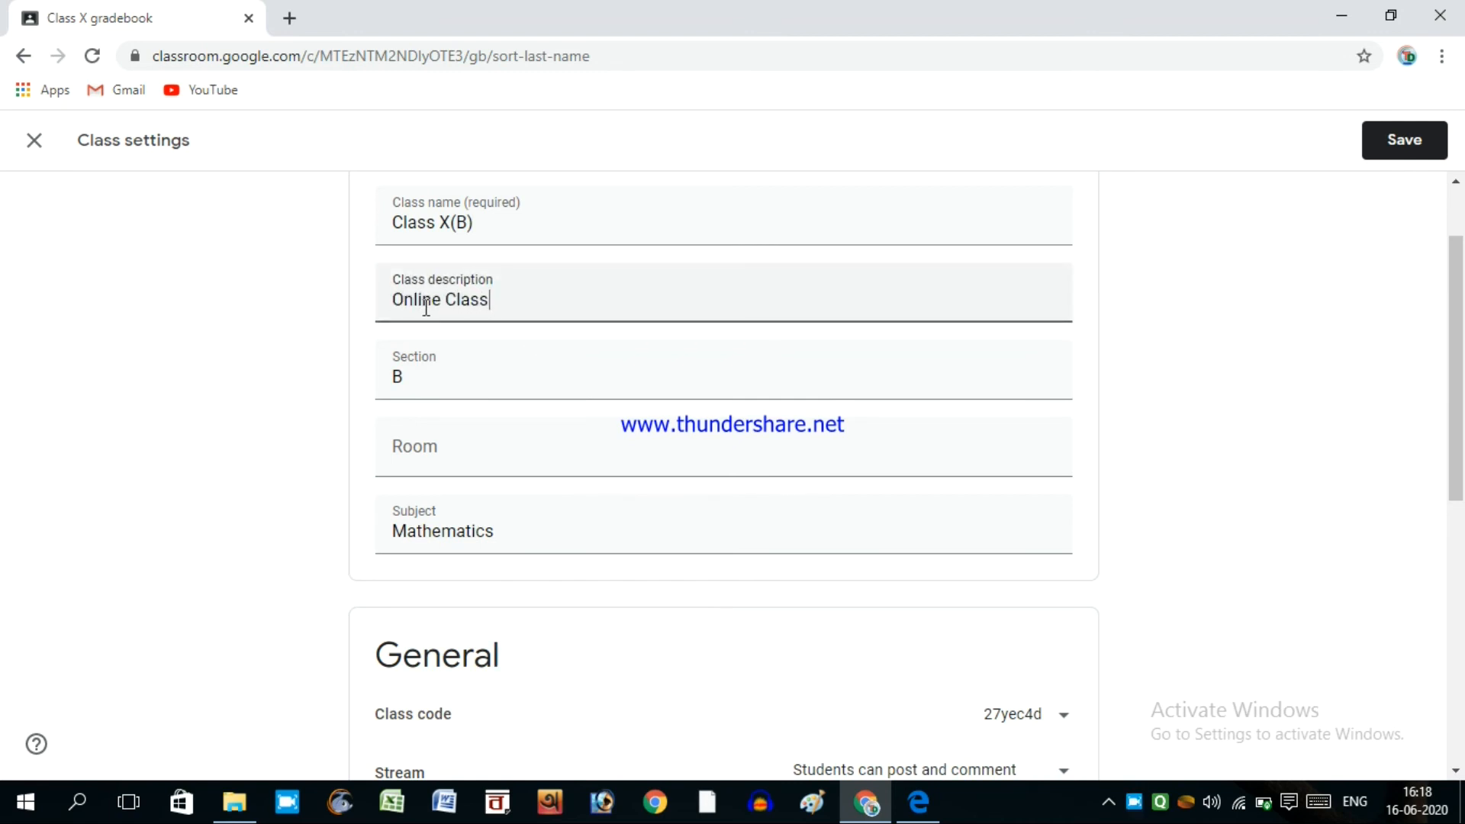
pyautogui.click(435, 440)
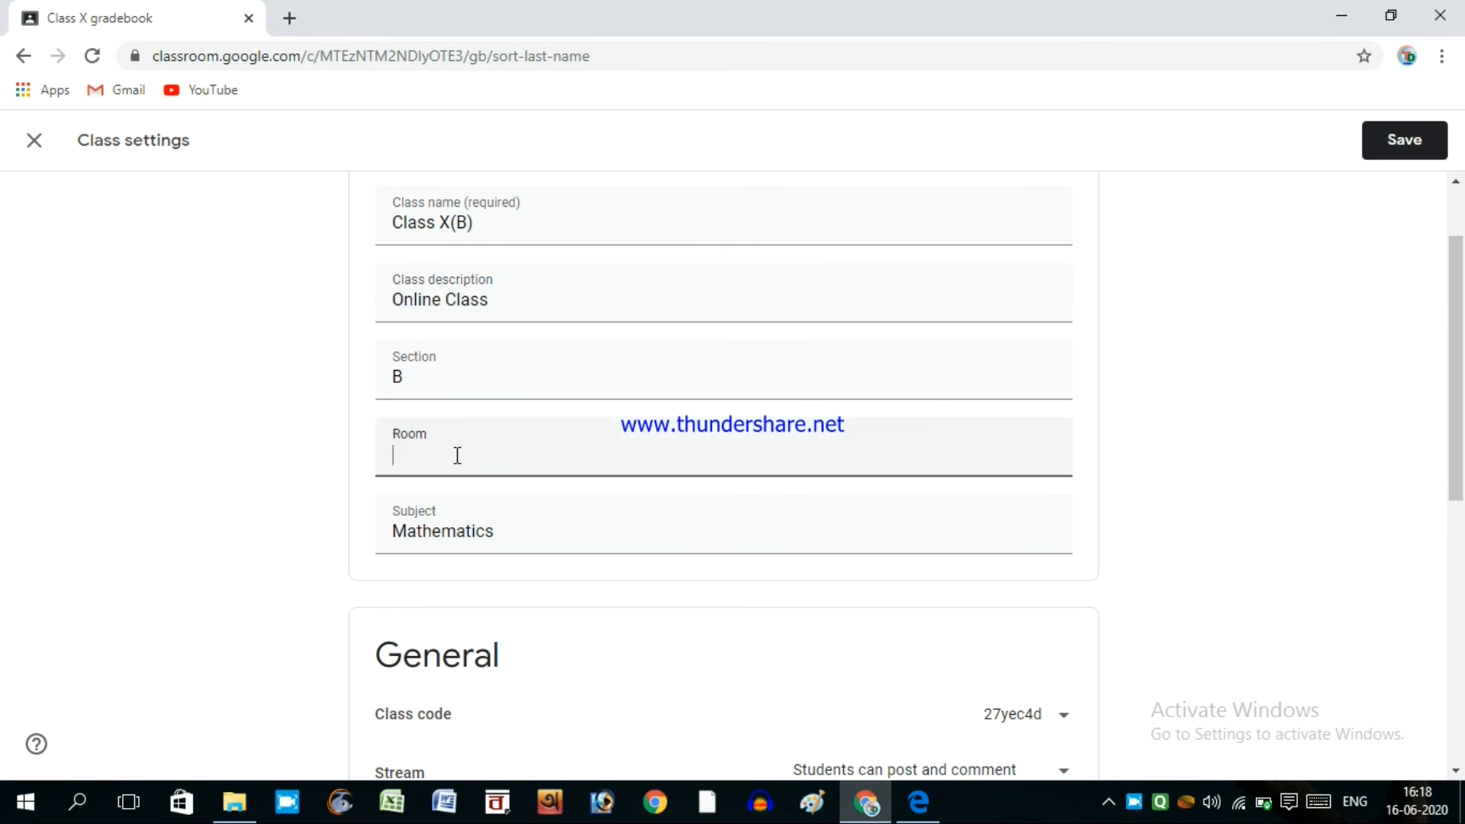
pyautogui.click(243, 505)
# Reset the class code twice in the general settings.
pyautogui.scroll(-6, 392, 598)
pyautogui.scroll(1, 721, 249)
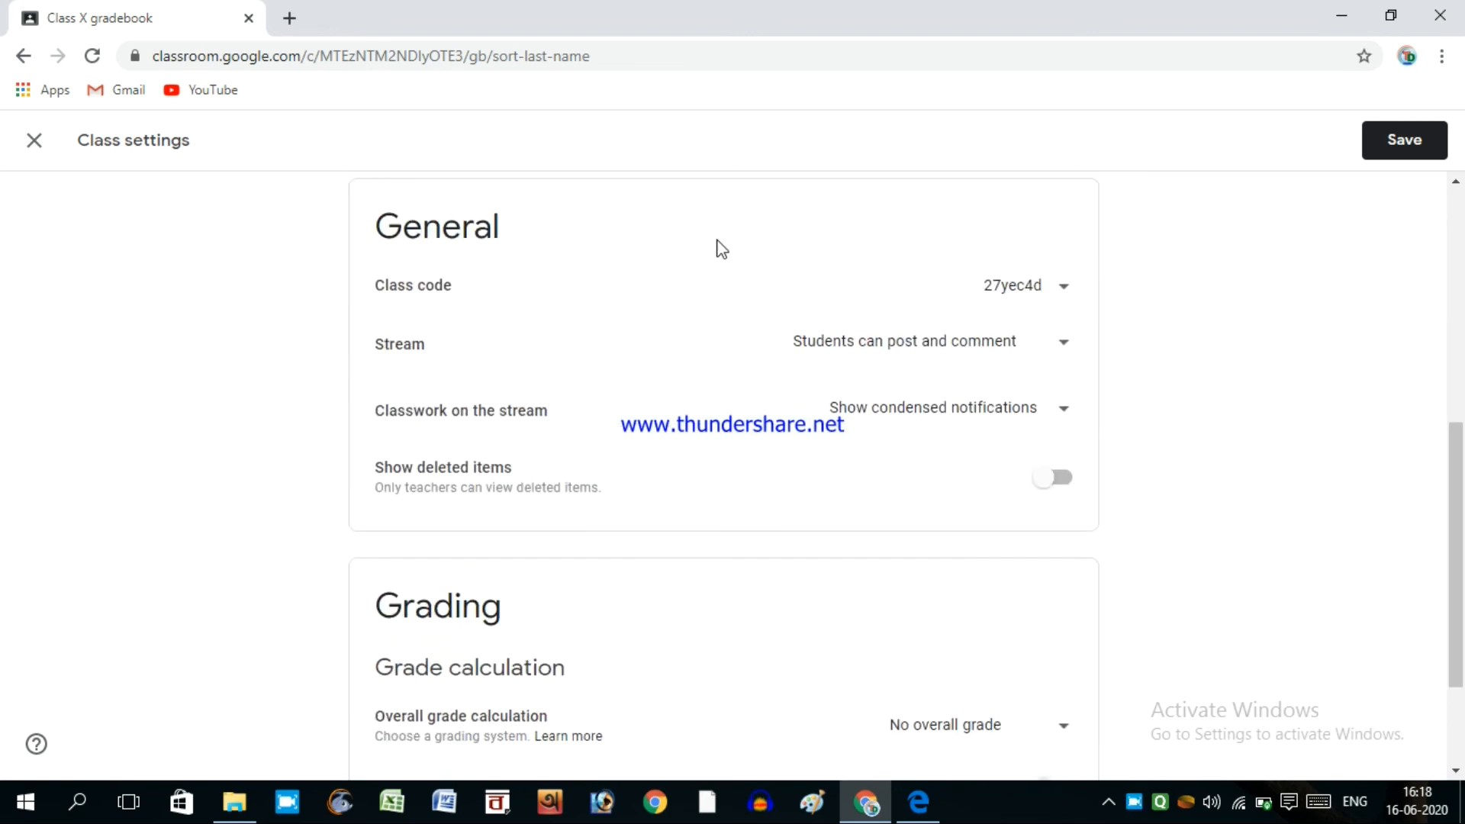
pyautogui.click(1044, 303)
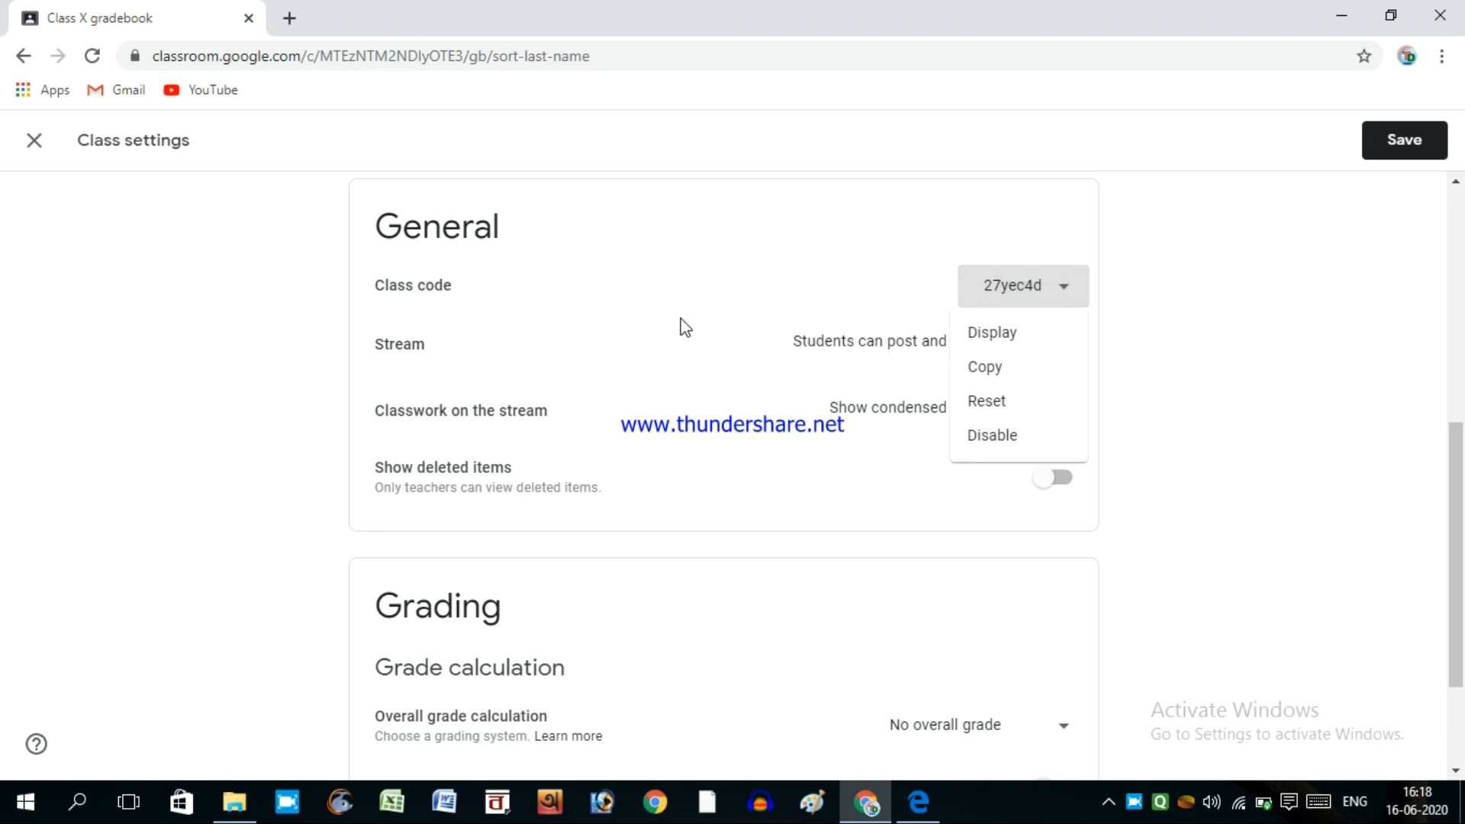
pyautogui.click(1015, 410)
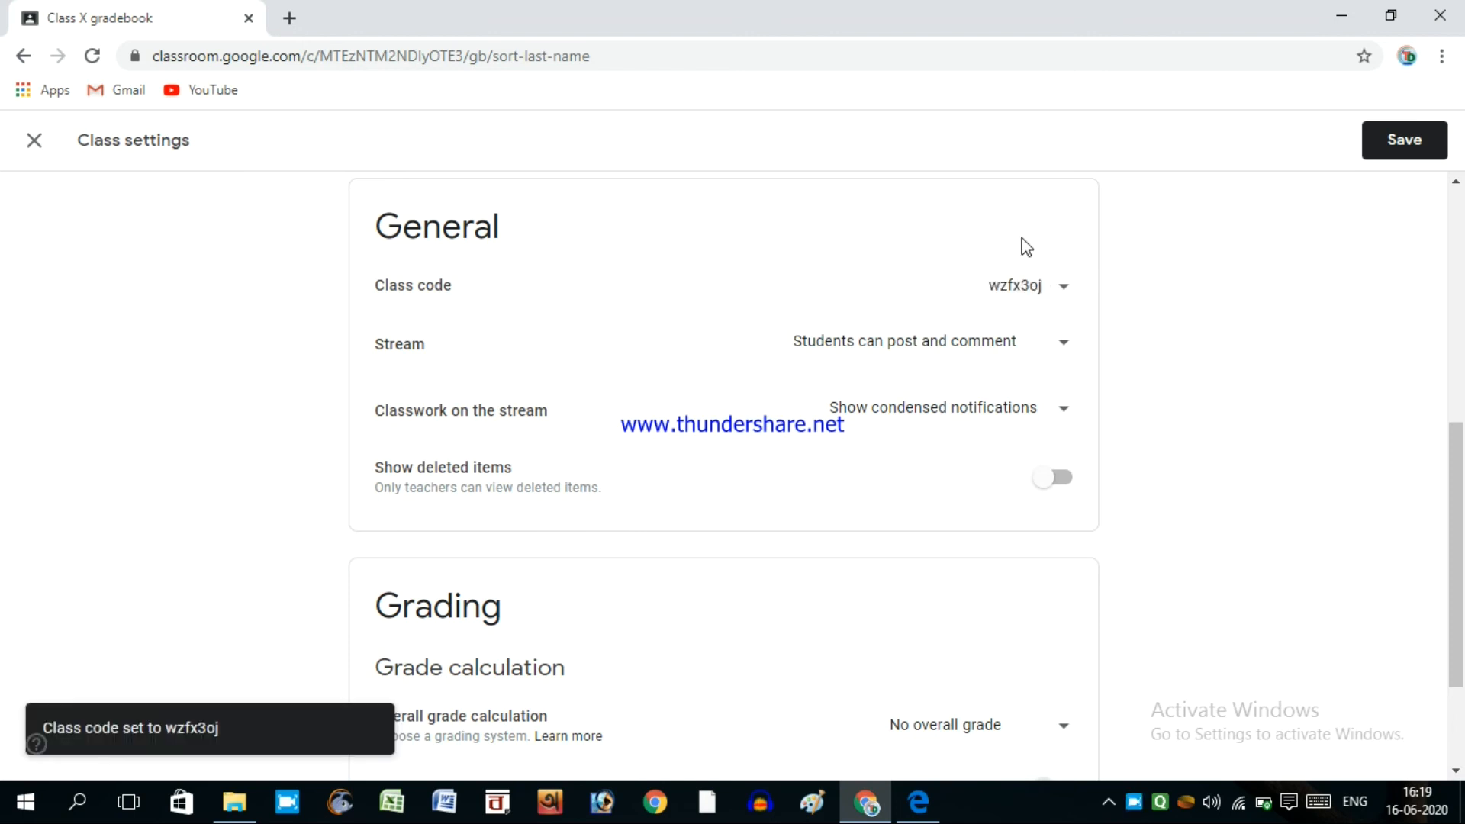
pyautogui.click(1041, 290)
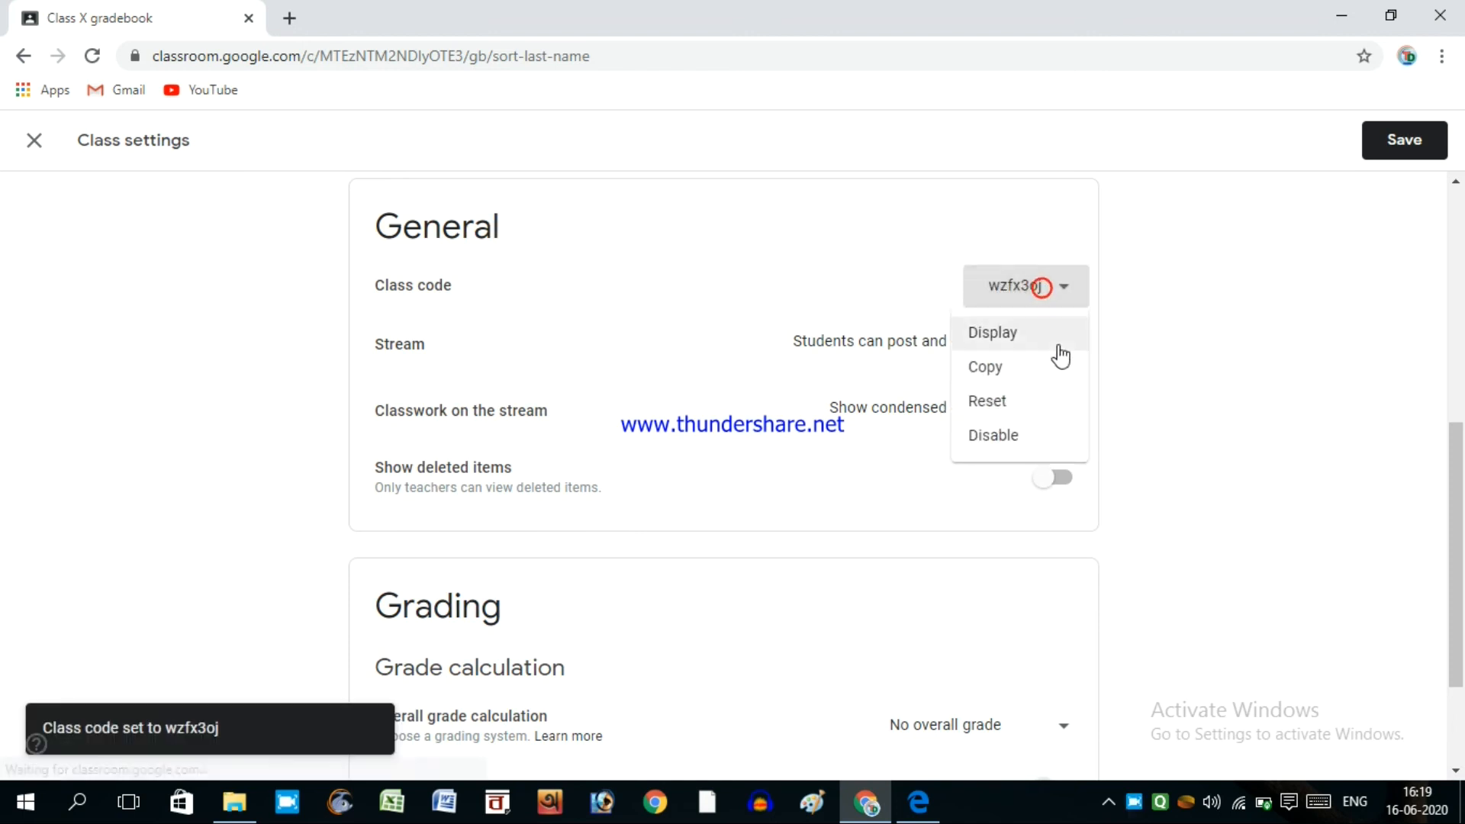
pyautogui.click(1051, 403)
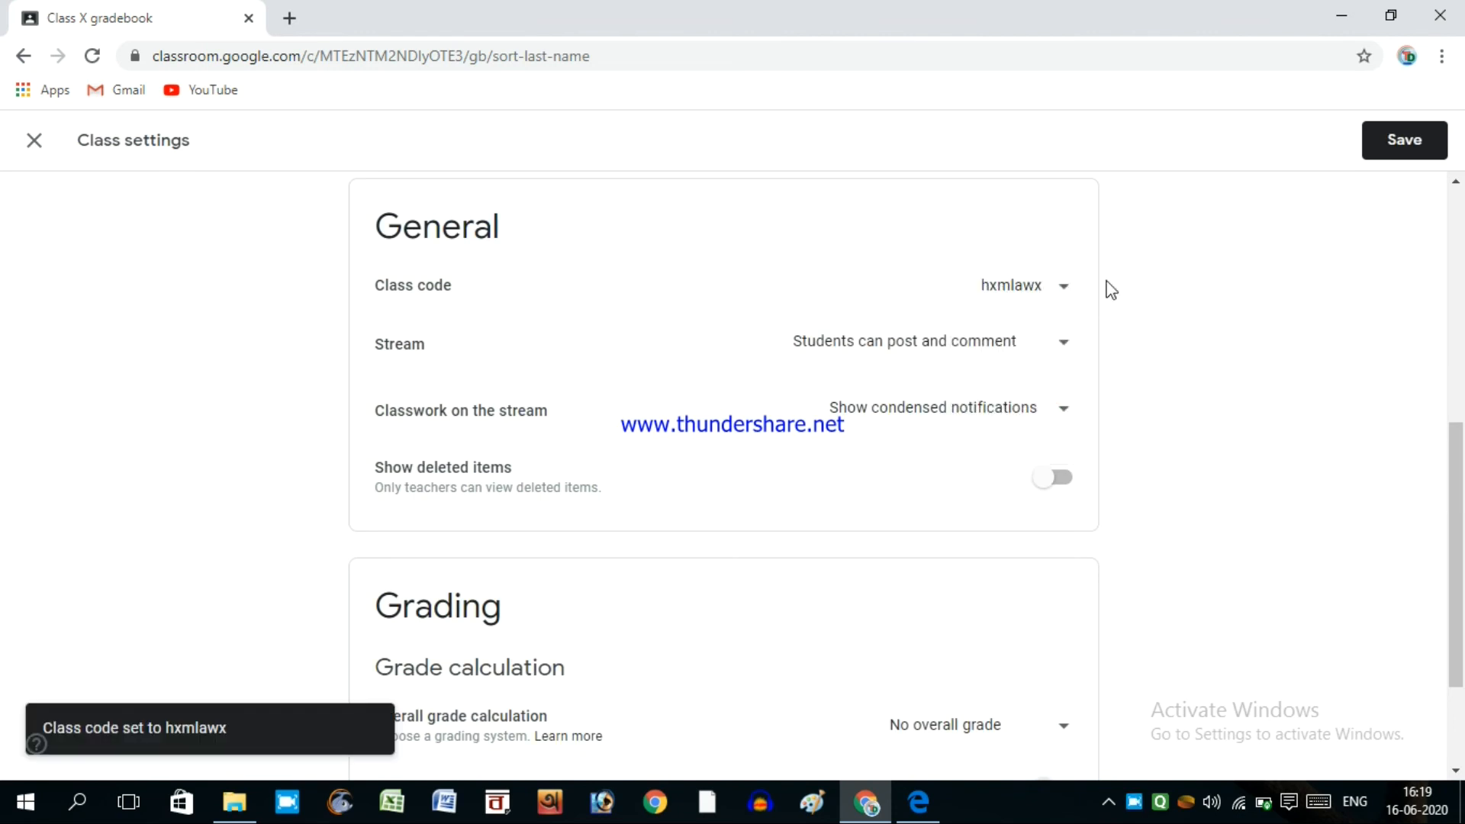
# Disable the class code and enable it again to generate a fresh one.
pyautogui.moveTo(1457, 493); pyautogui.dragTo(1461, 229)
pyautogui.scroll(-7, 1463, 229)
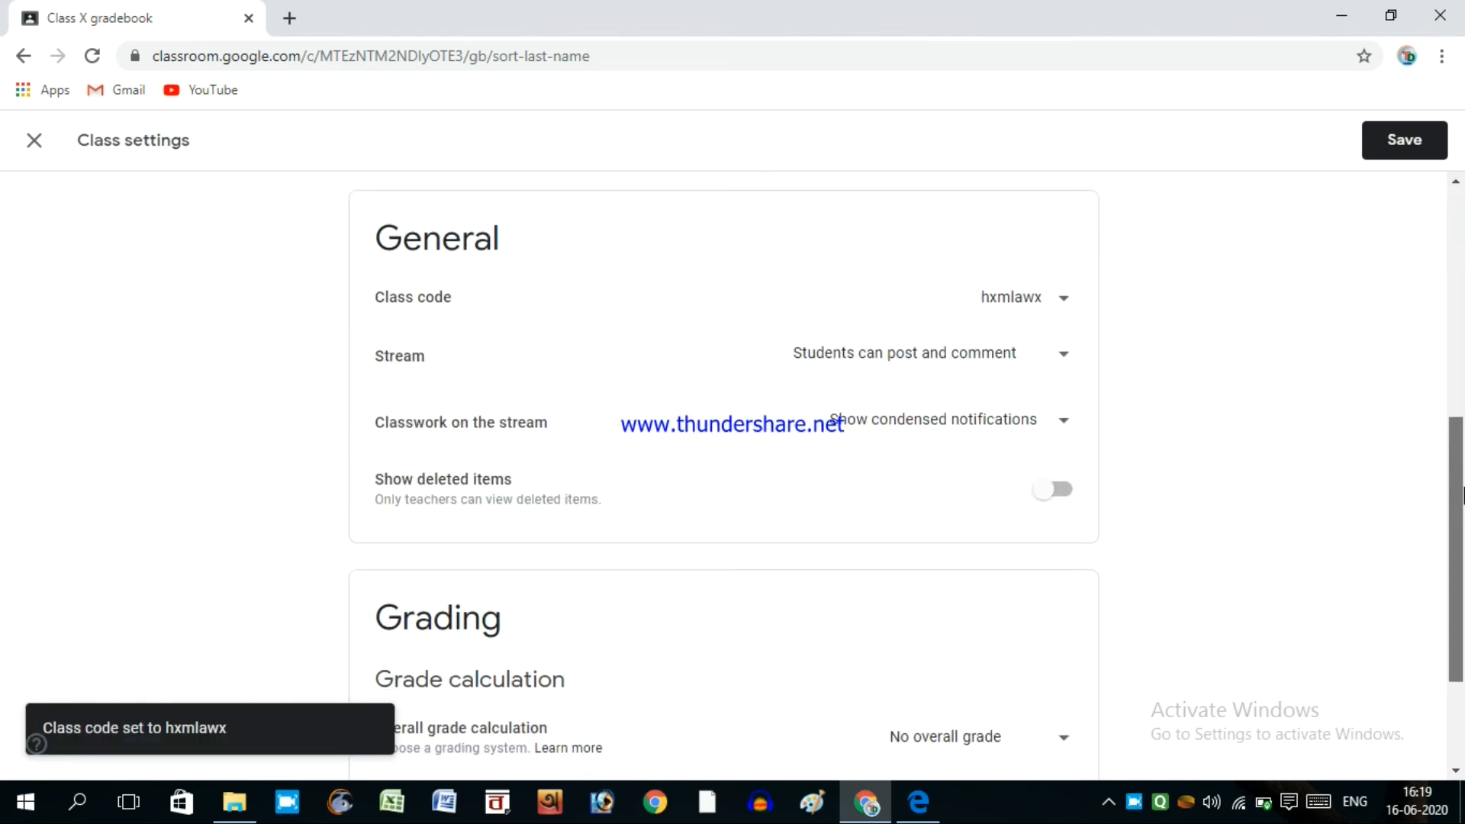
pyautogui.click(1061, 305)
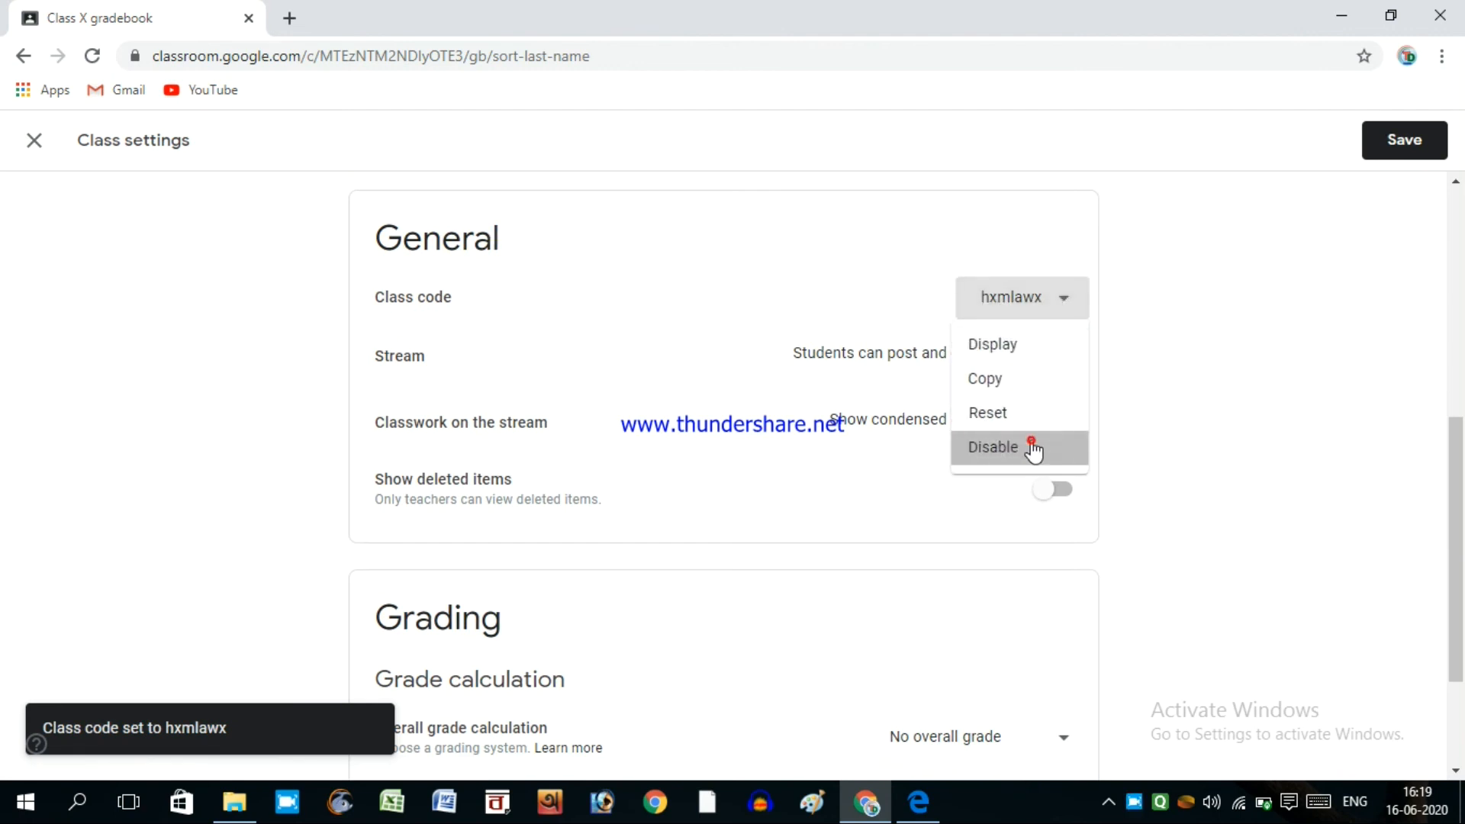
pyautogui.click(1032, 446)
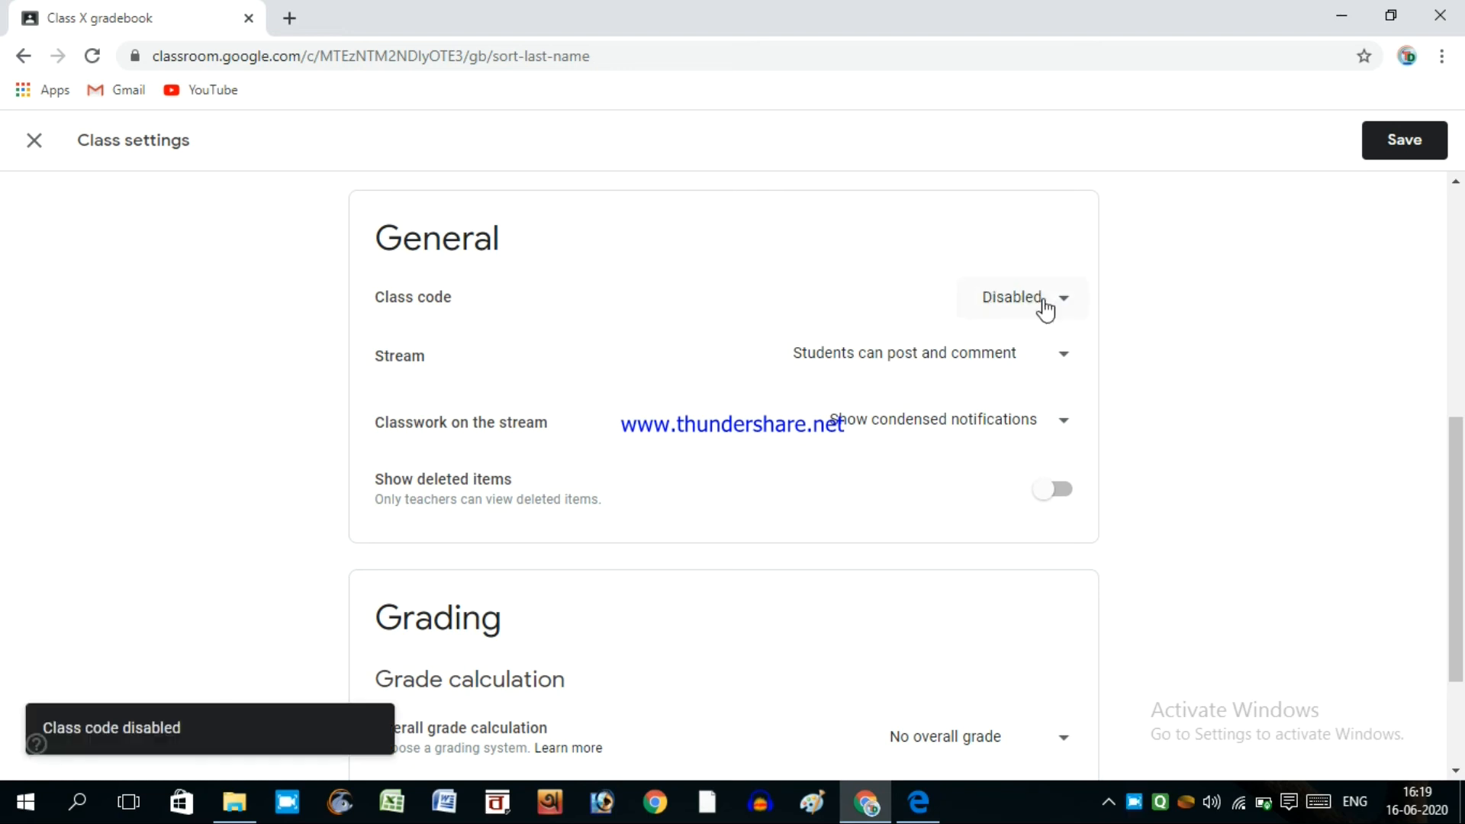
pyautogui.click(1017, 299)
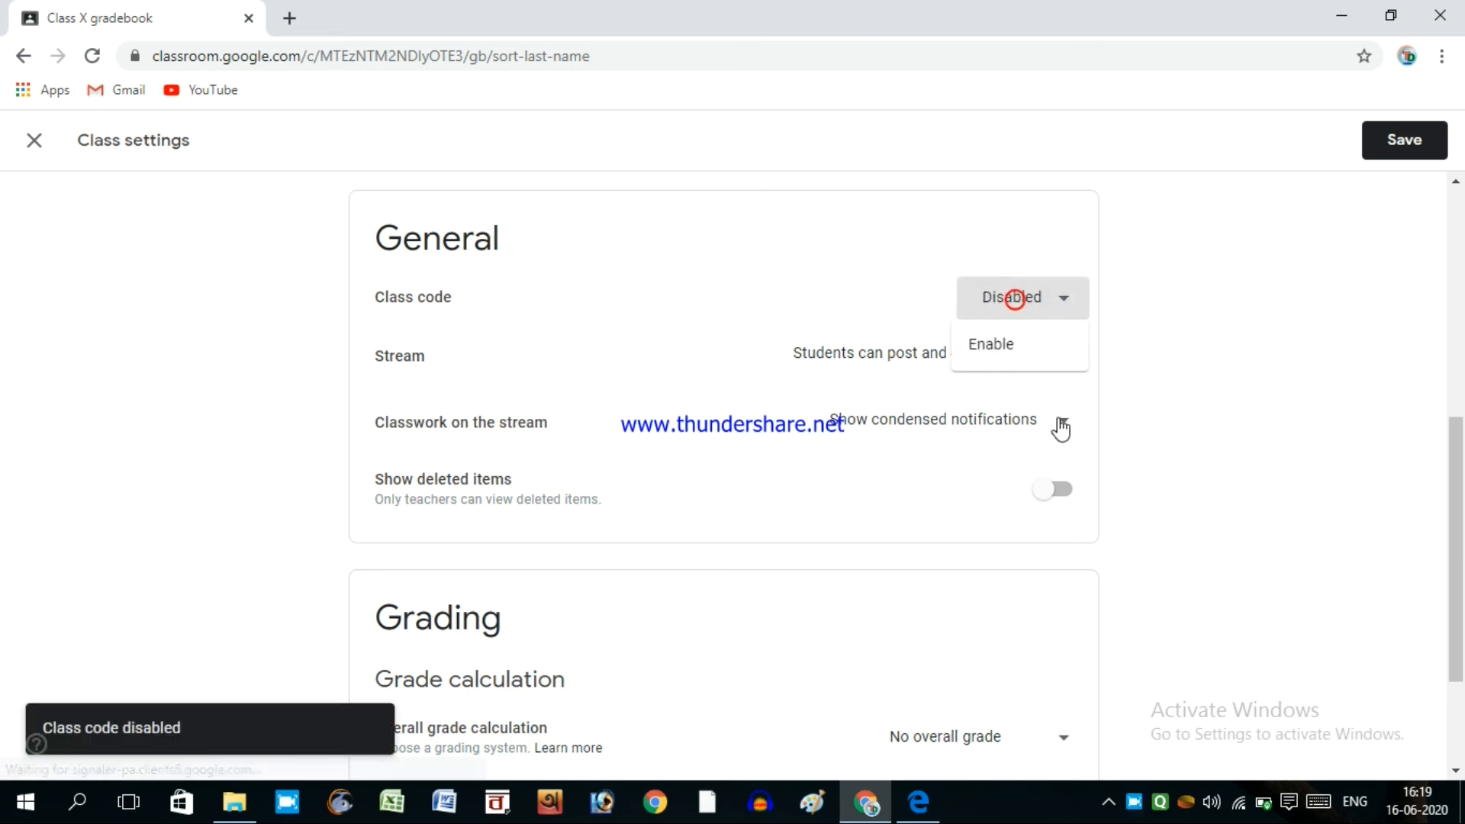
pyautogui.click(1015, 348)
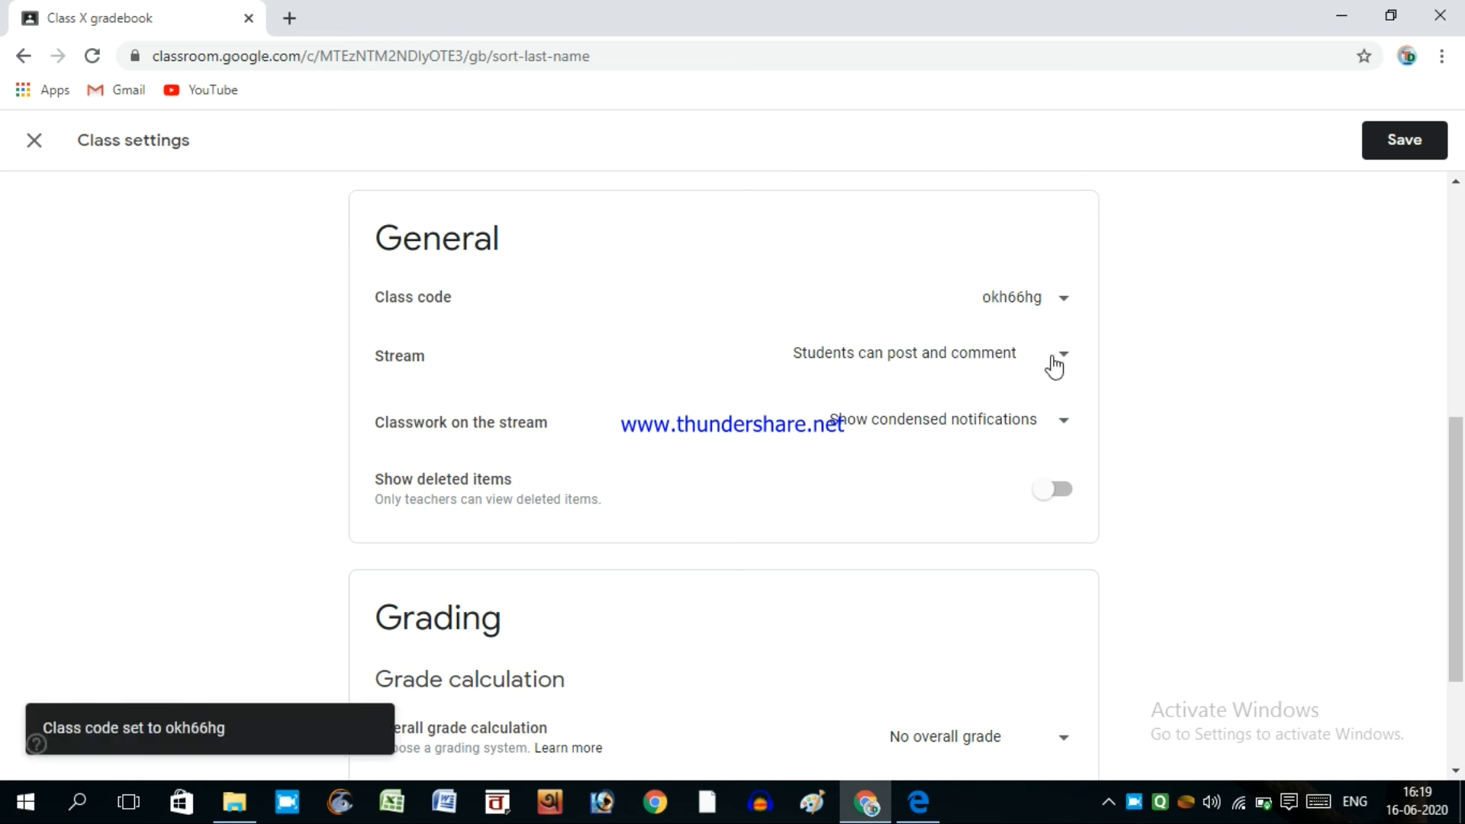
# Switch the stream permission to "Only teachers can post or comment" and back to "Students can post and comment".
pyautogui.click(969, 361)
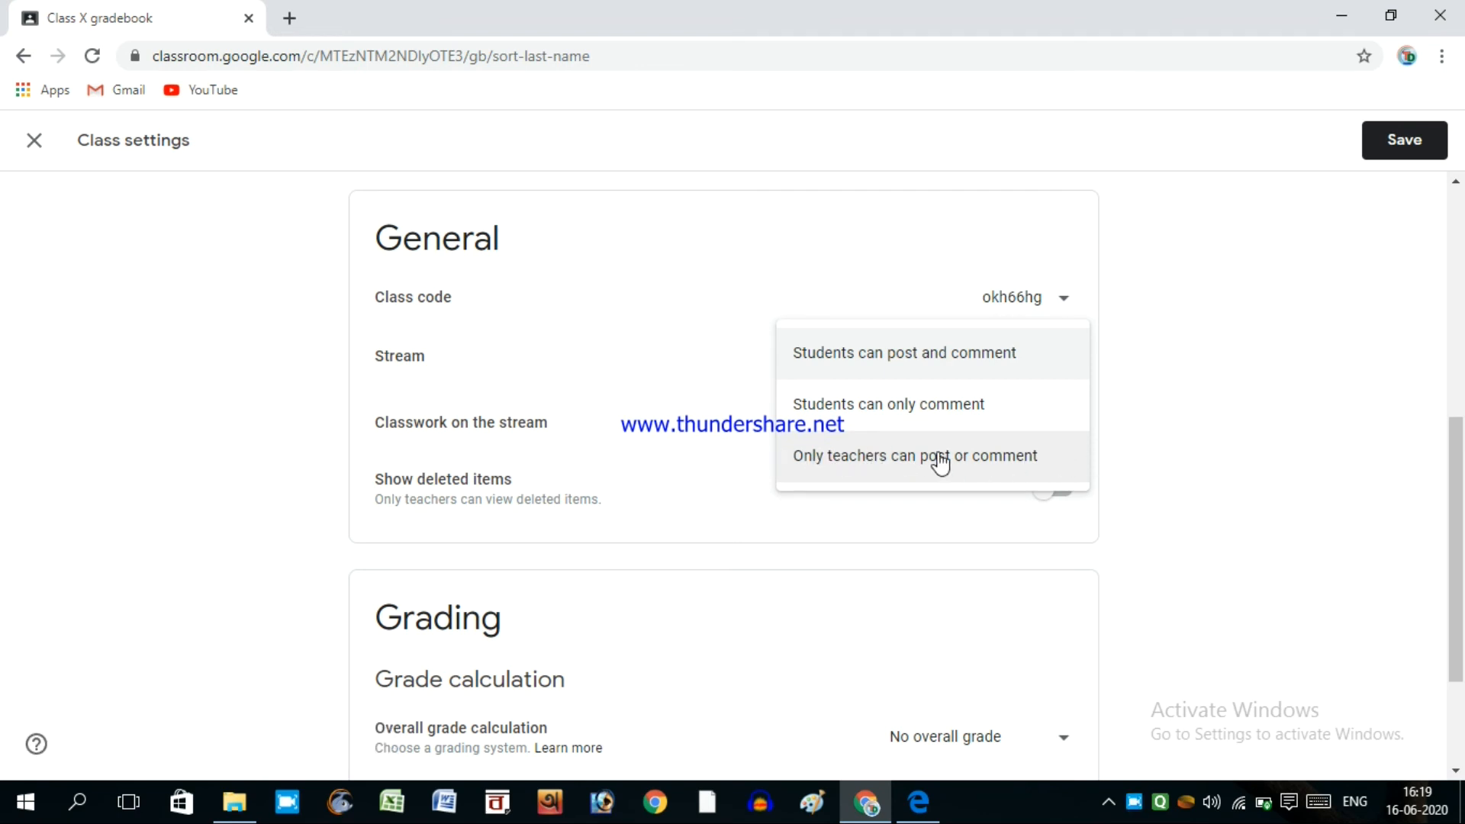
pyautogui.click(806, 462)
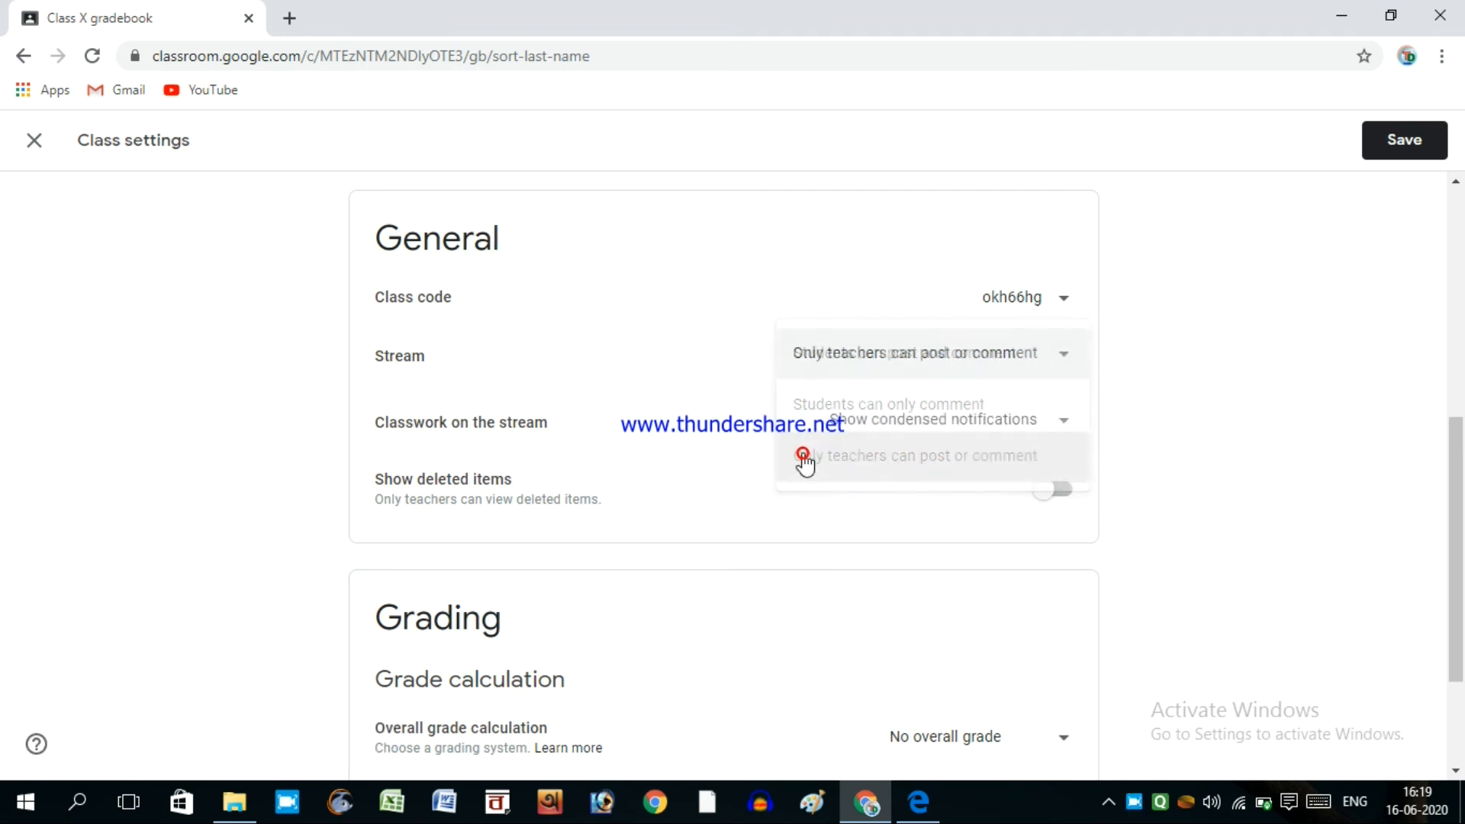
pyautogui.click(932, 365)
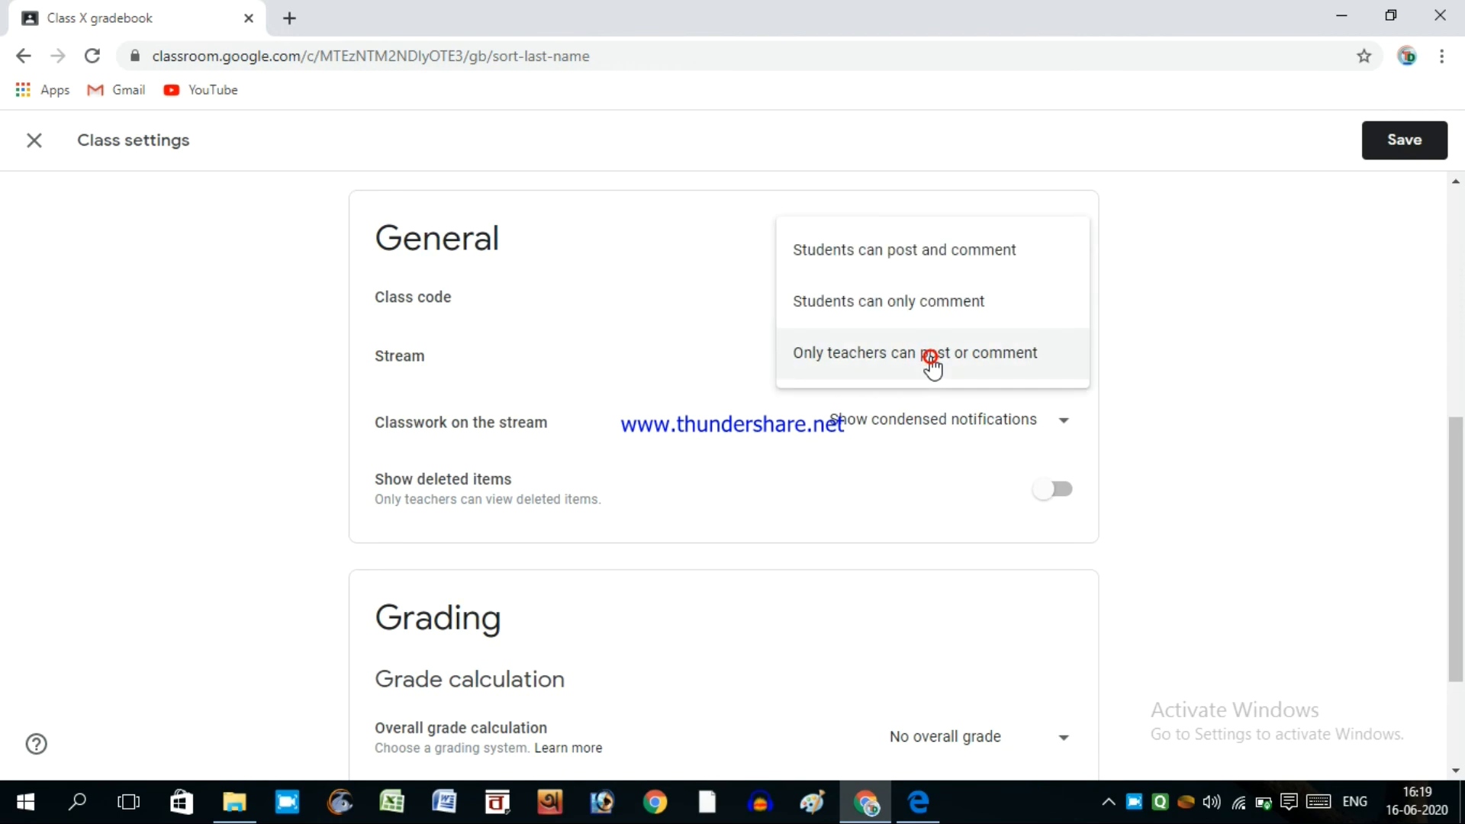
pyautogui.click(867, 269)
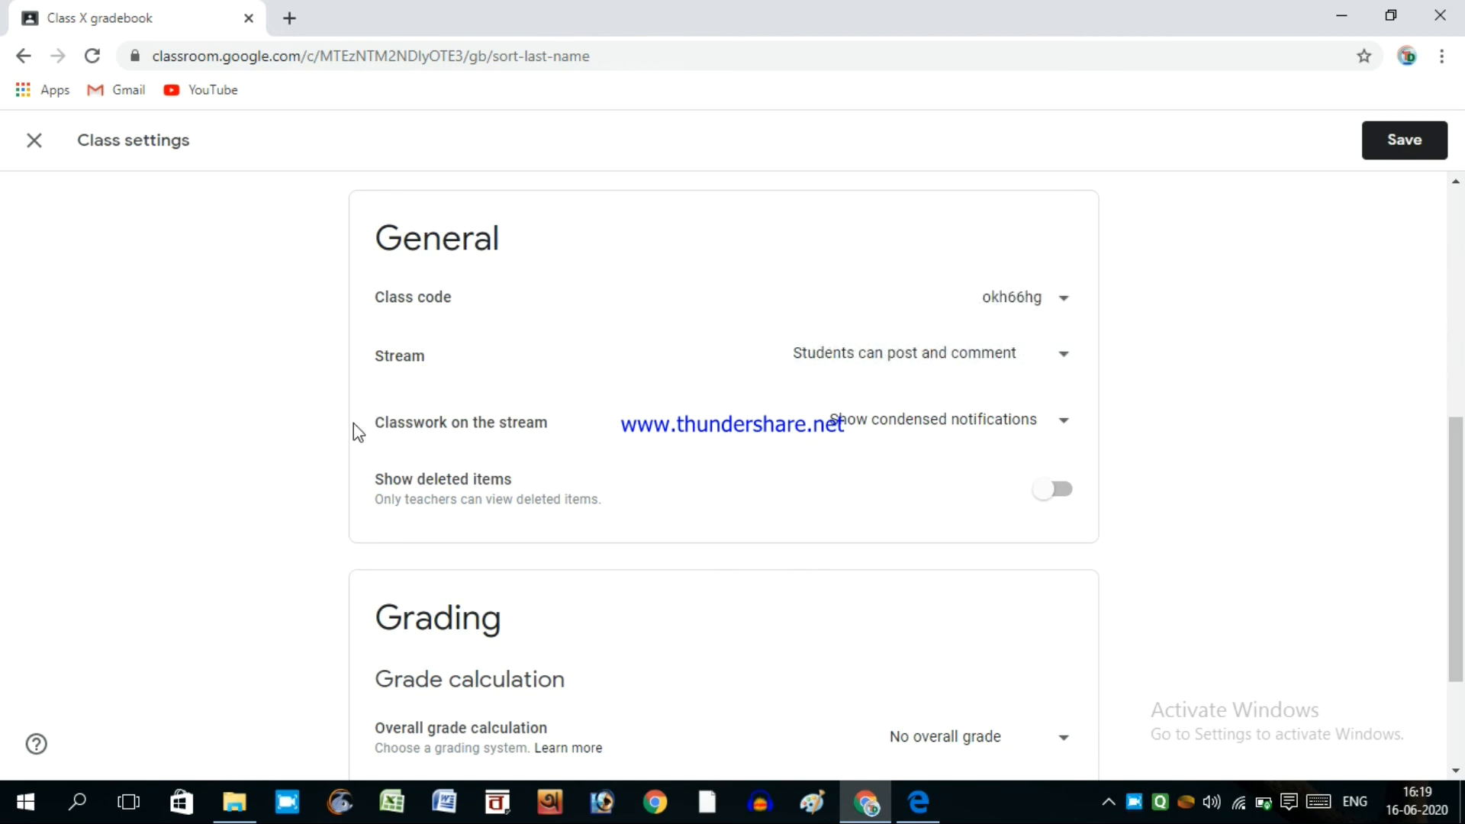
# Review the notification options for classwork on the stream, and turn on showing deleted items.
pyautogui.click(1062, 421)
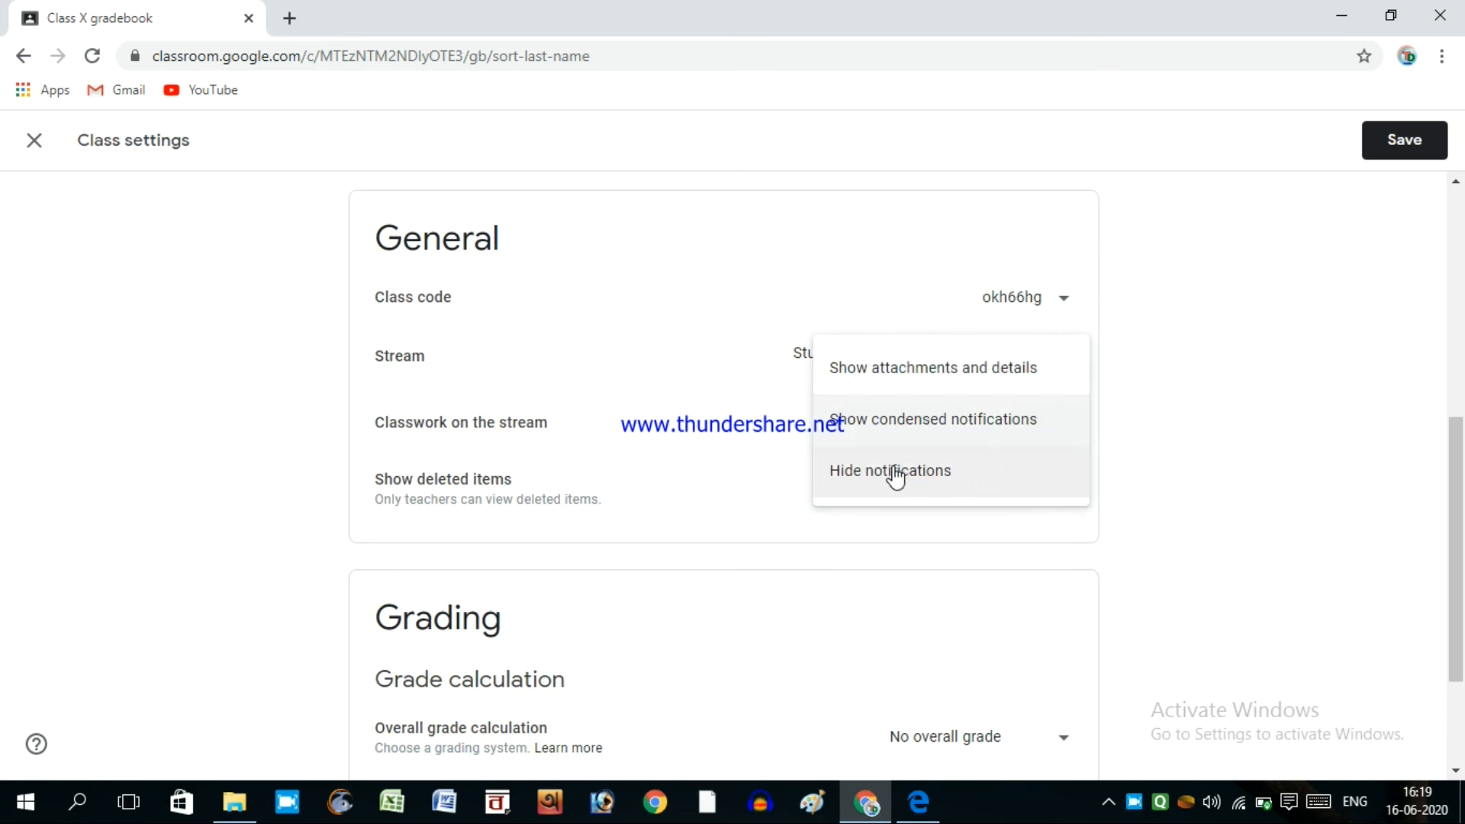
pyautogui.click(693, 546)
pyautogui.scroll(-3, 694, 546)
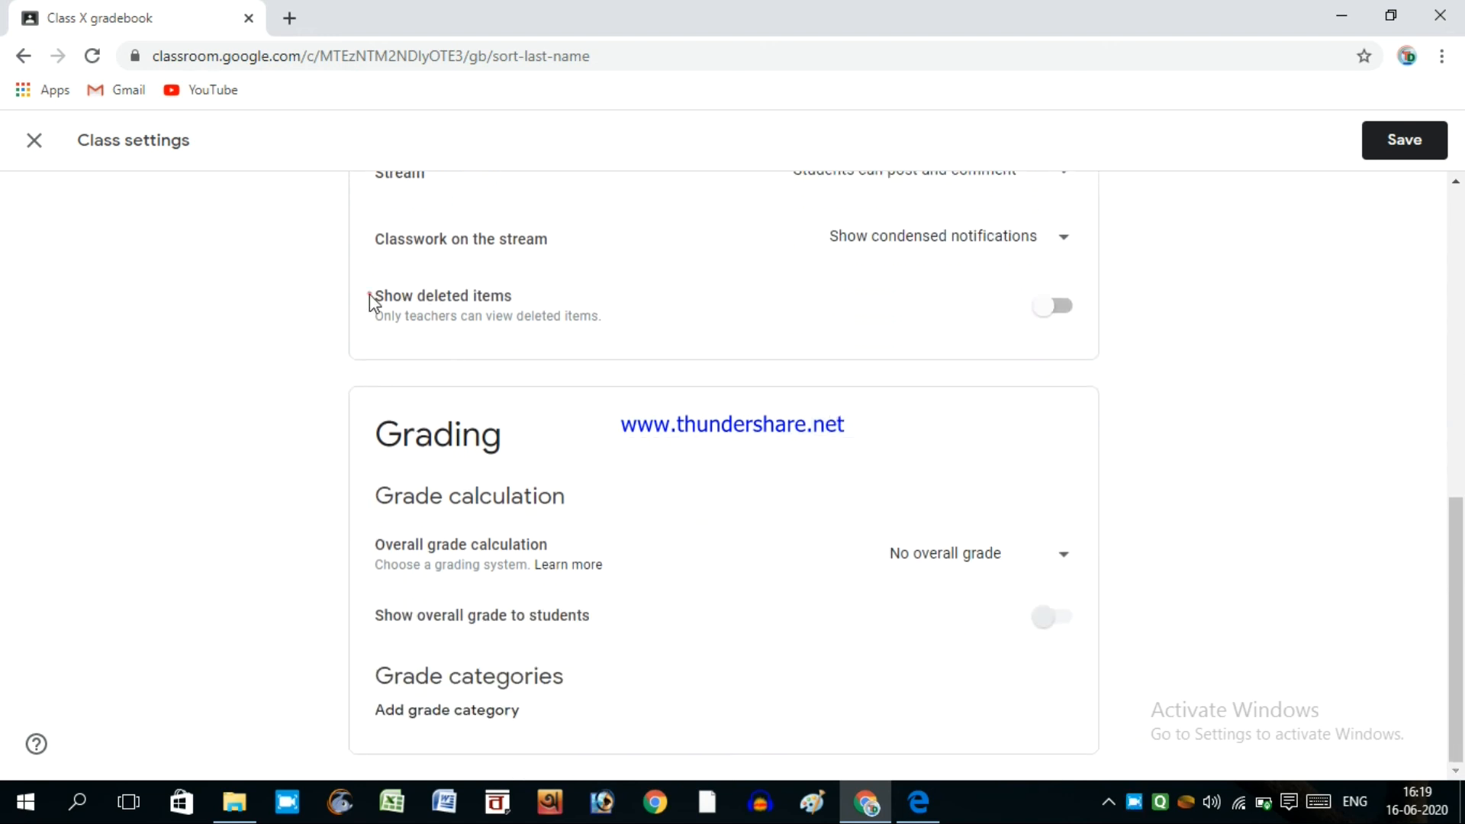
pyautogui.moveTo(369, 296); pyautogui.dragTo(599, 317)
pyautogui.click(663, 329)
pyautogui.click(1052, 306)
pyautogui.click(1057, 309)
pyautogui.click(314, 359)
# Try Weighted by category, settle on Total points as the overall grade calculation, and show the overall grade to students.
pyautogui.click(971, 552)
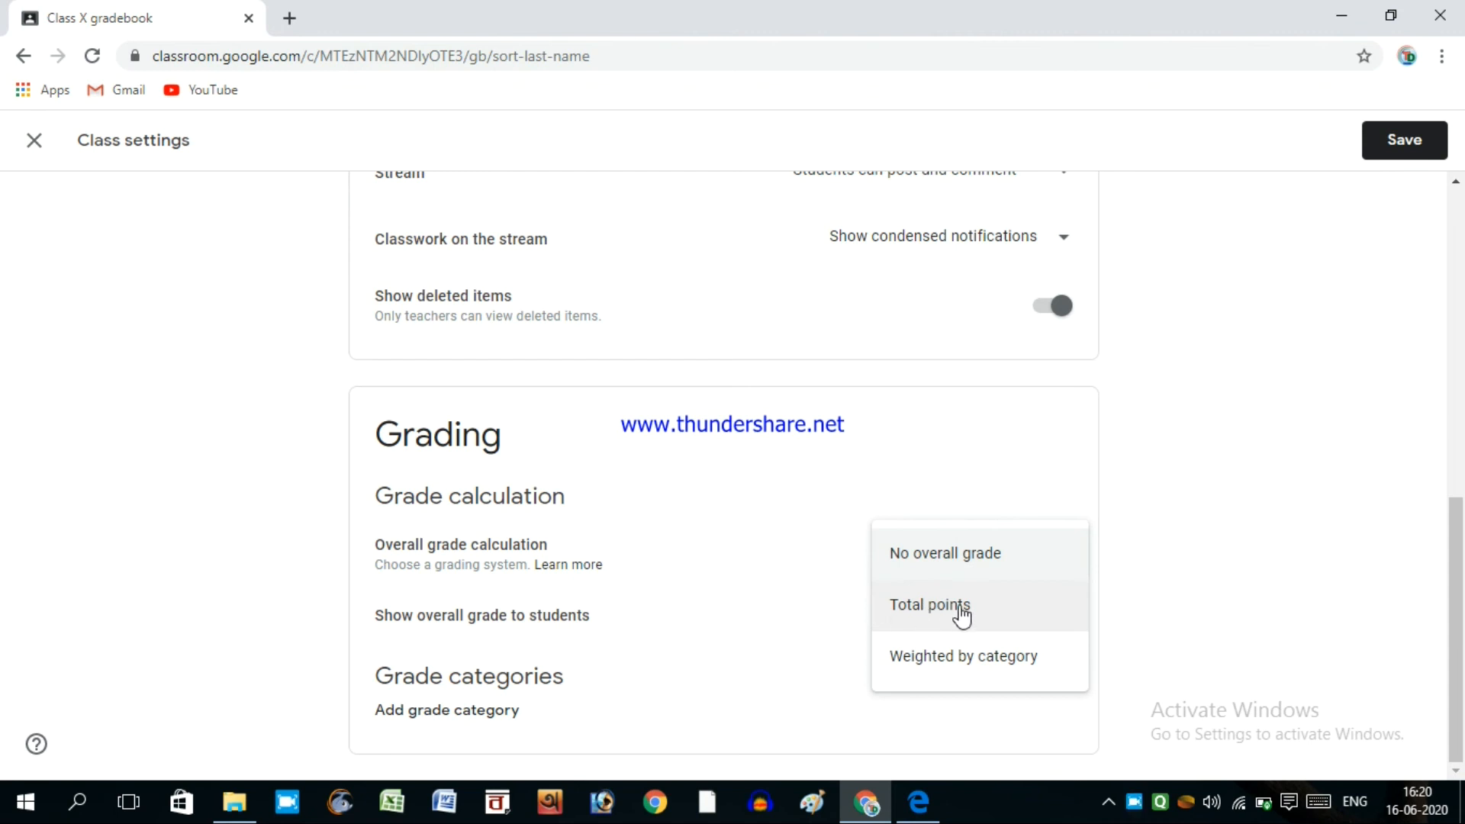
pyautogui.click(930, 658)
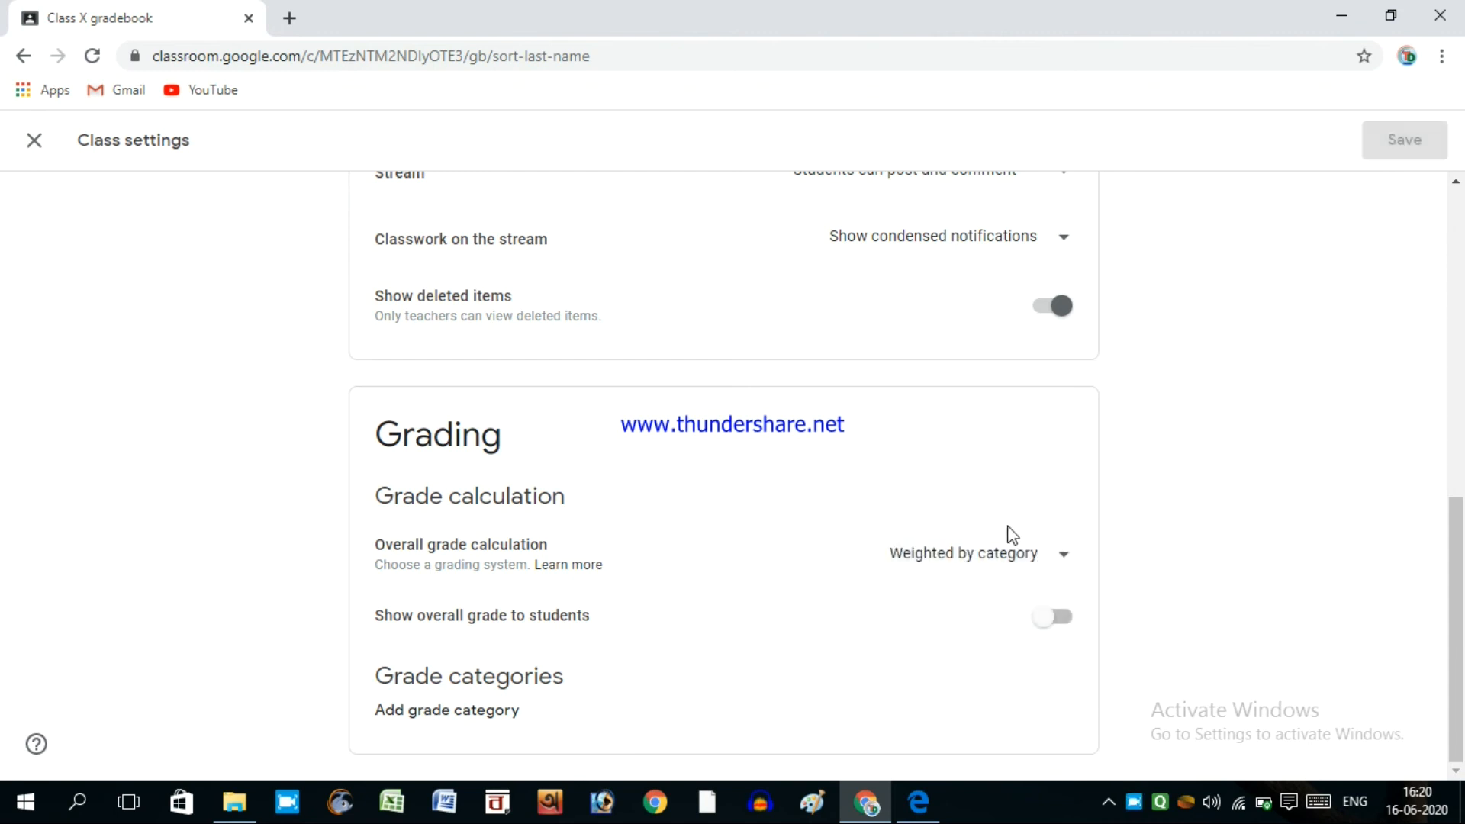
pyautogui.click(966, 559)
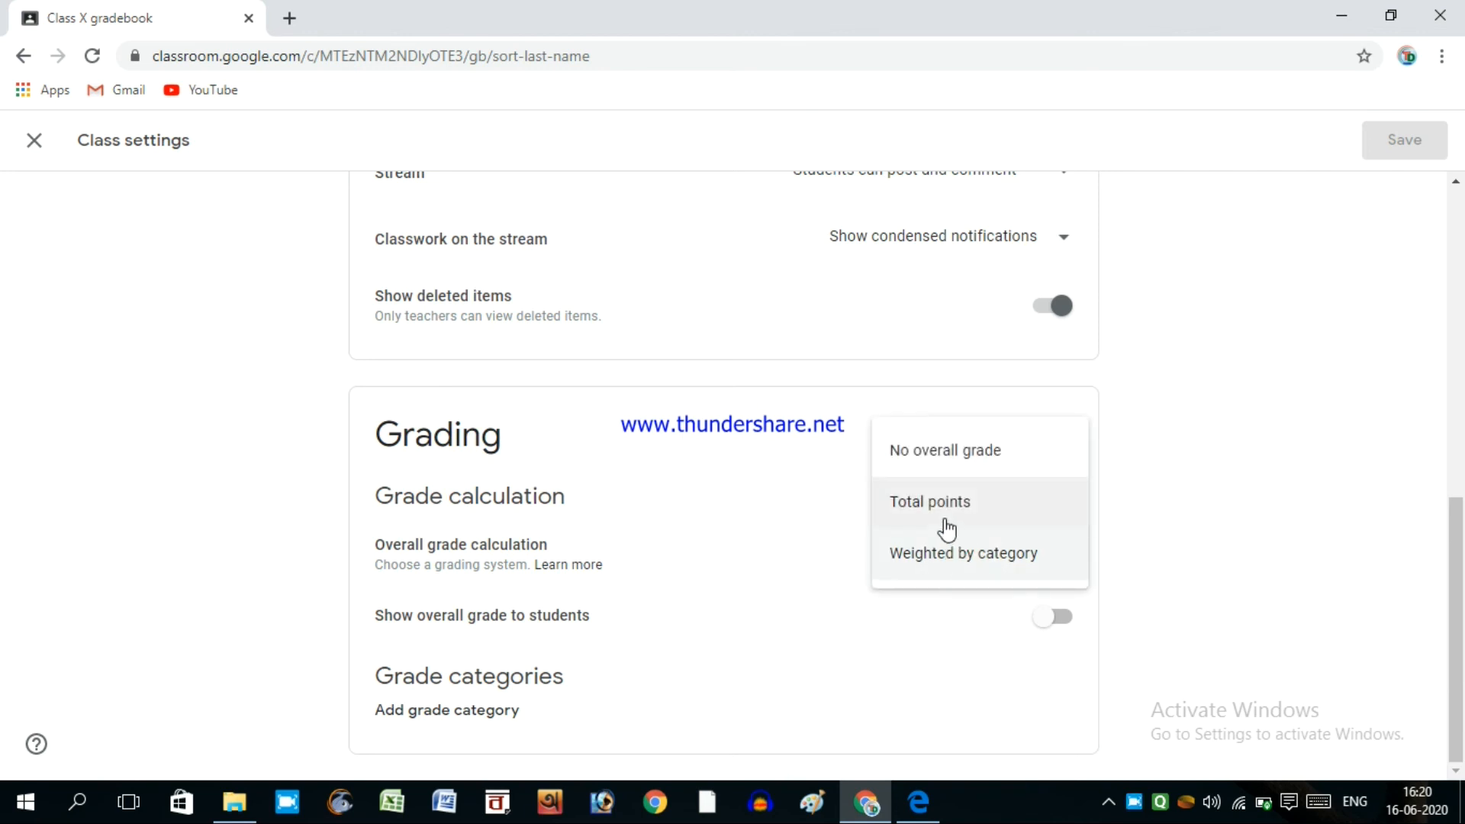
pyautogui.click(946, 522)
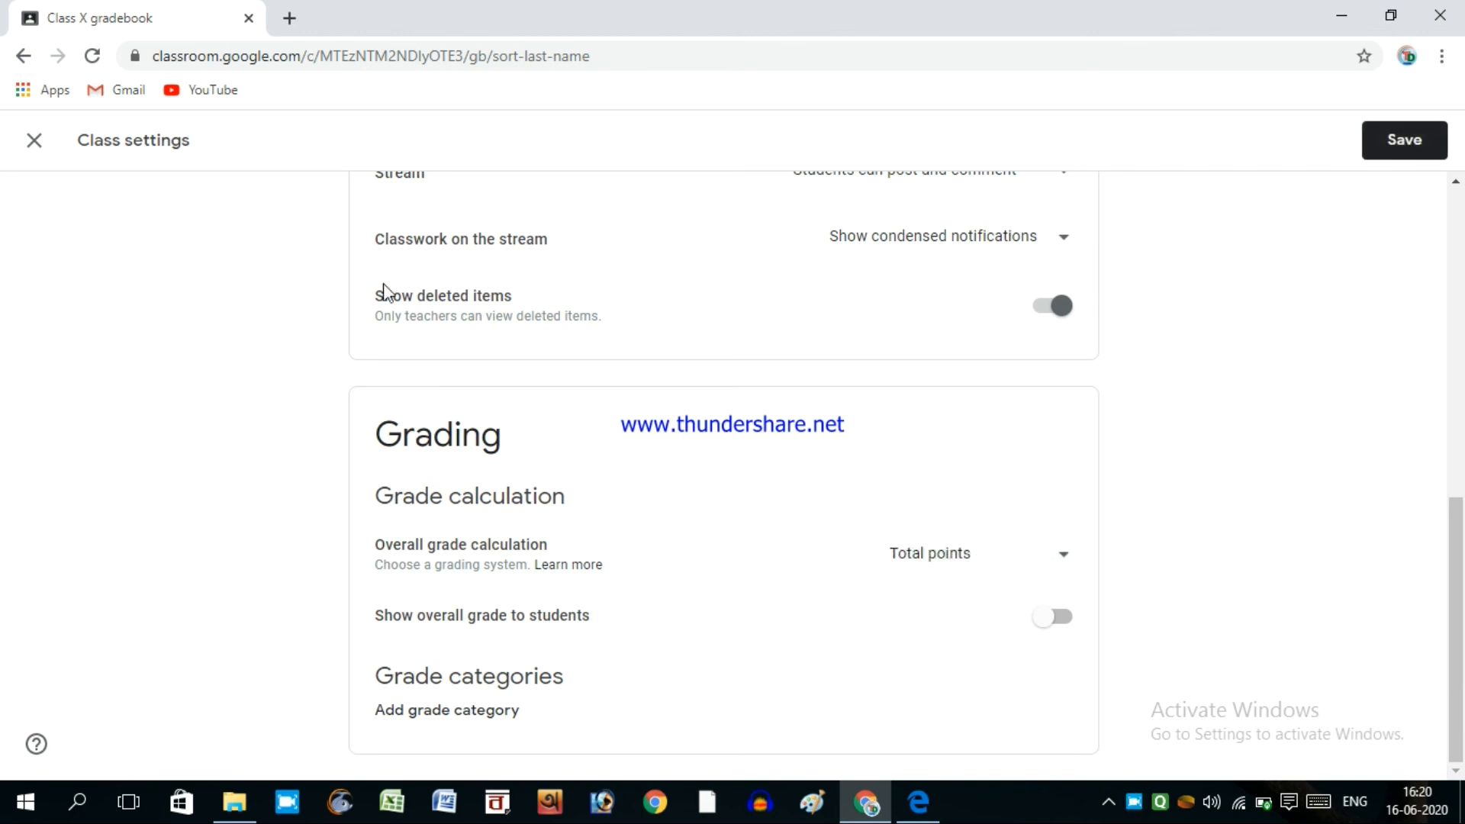
pyautogui.click(1038, 618)
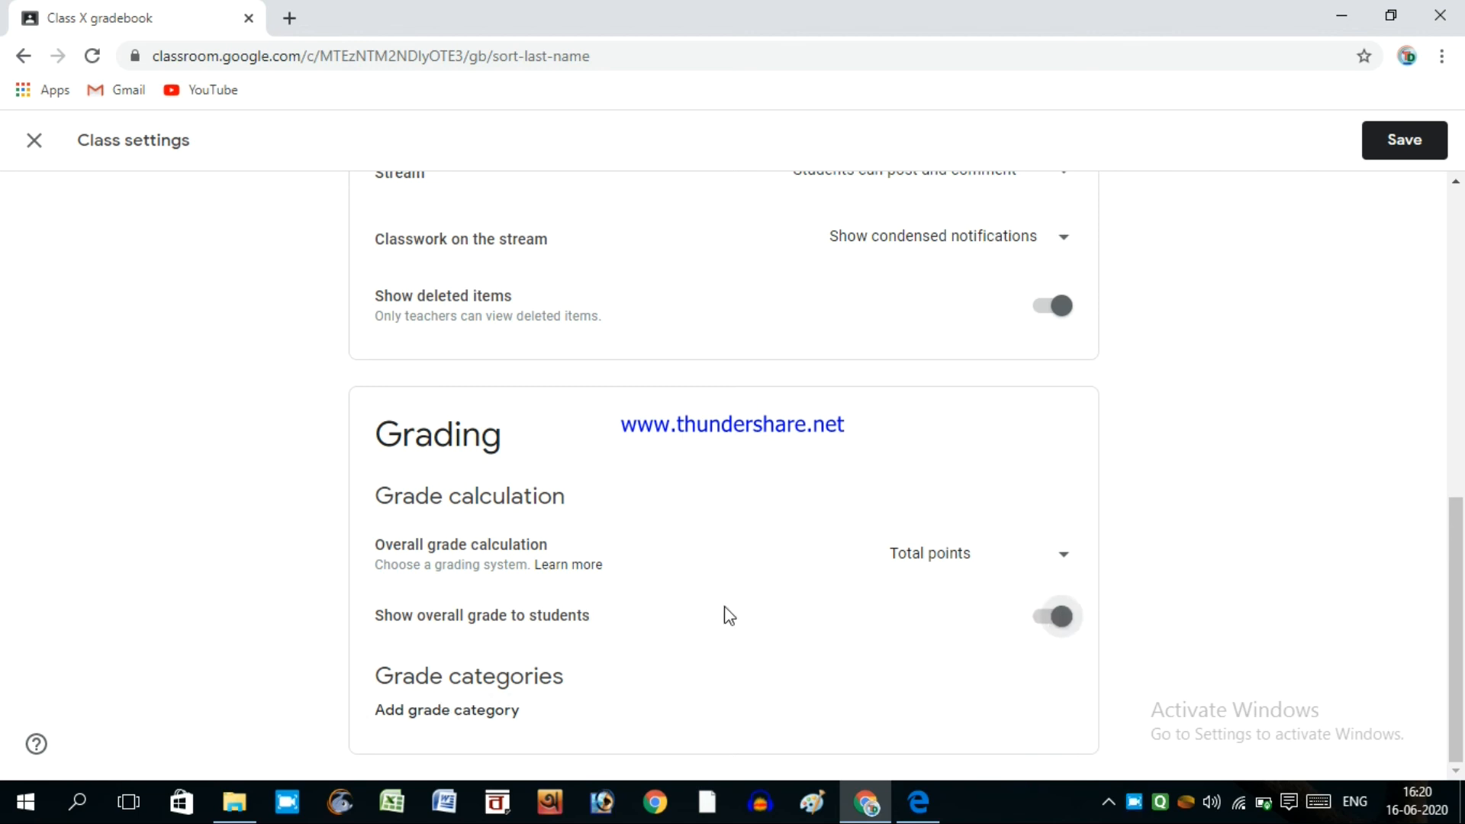
# Change the overall grade calculation to Weighted by category and start adding a grade category.
pyautogui.click(1053, 571)
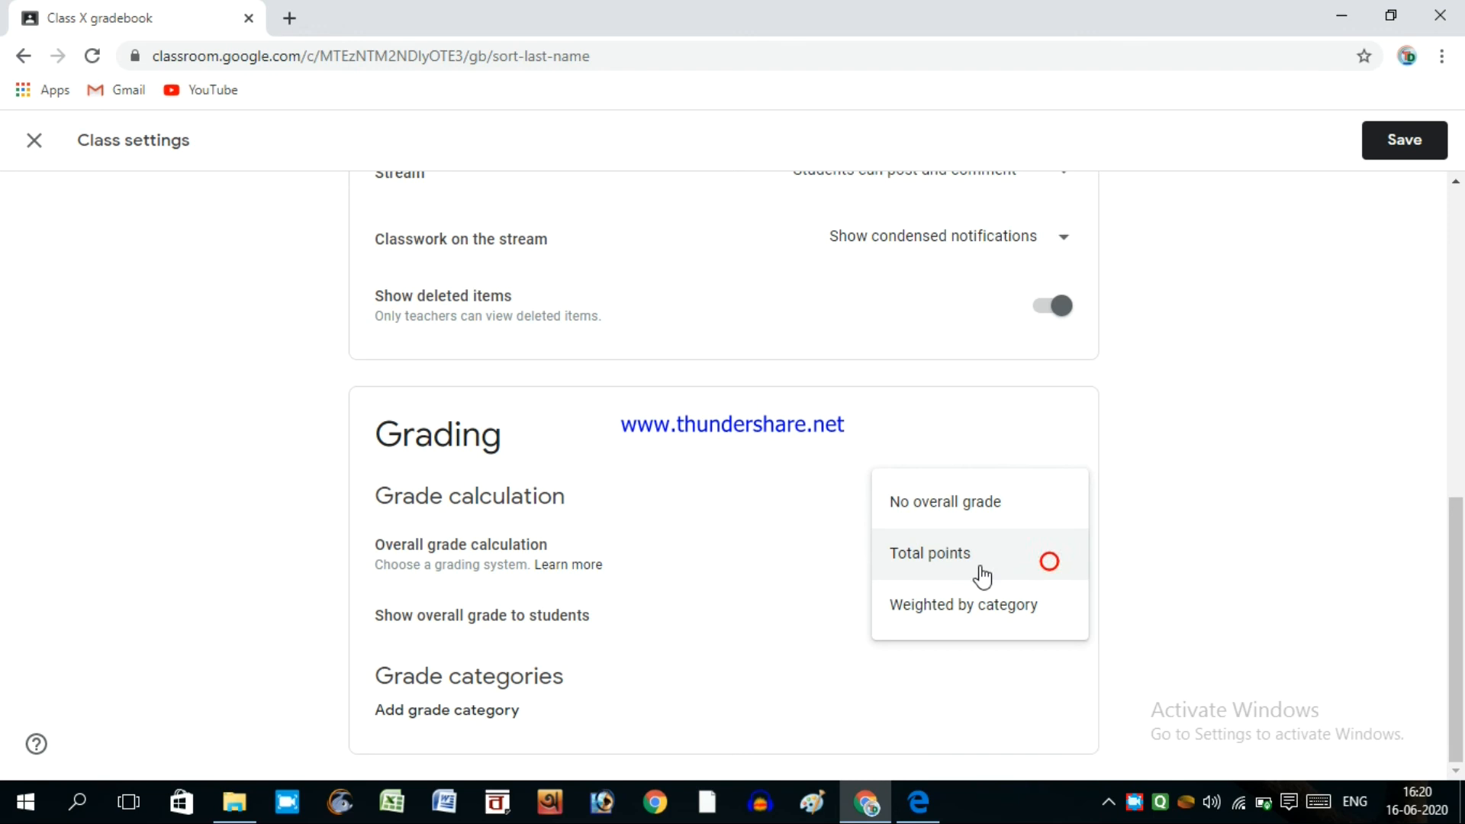
pyautogui.click(929, 609)
pyautogui.click(479, 717)
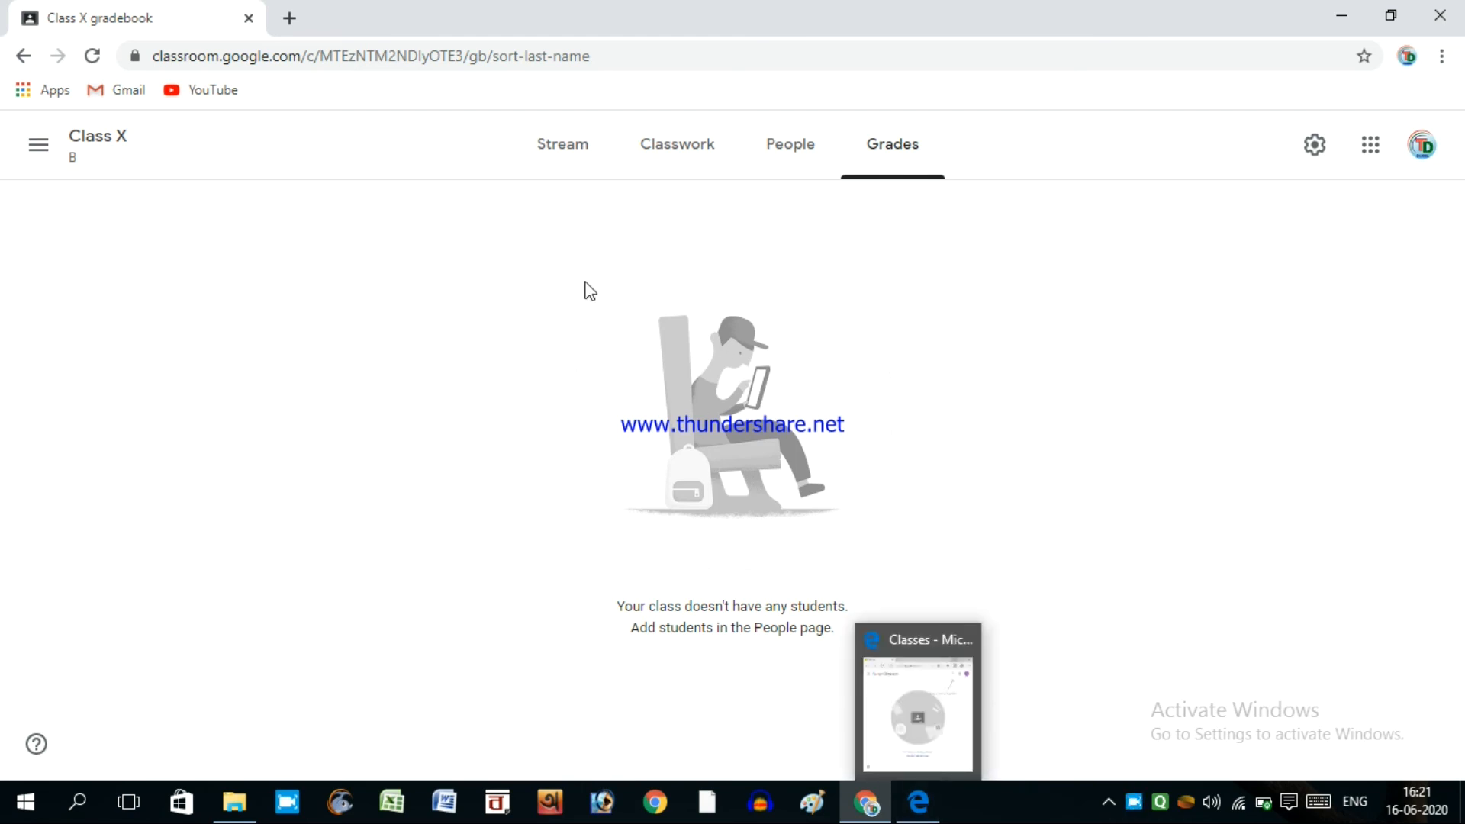
# Arrange the teacher's Chrome window and the student's Edge window side by side.
pyautogui.click(1391, 15)
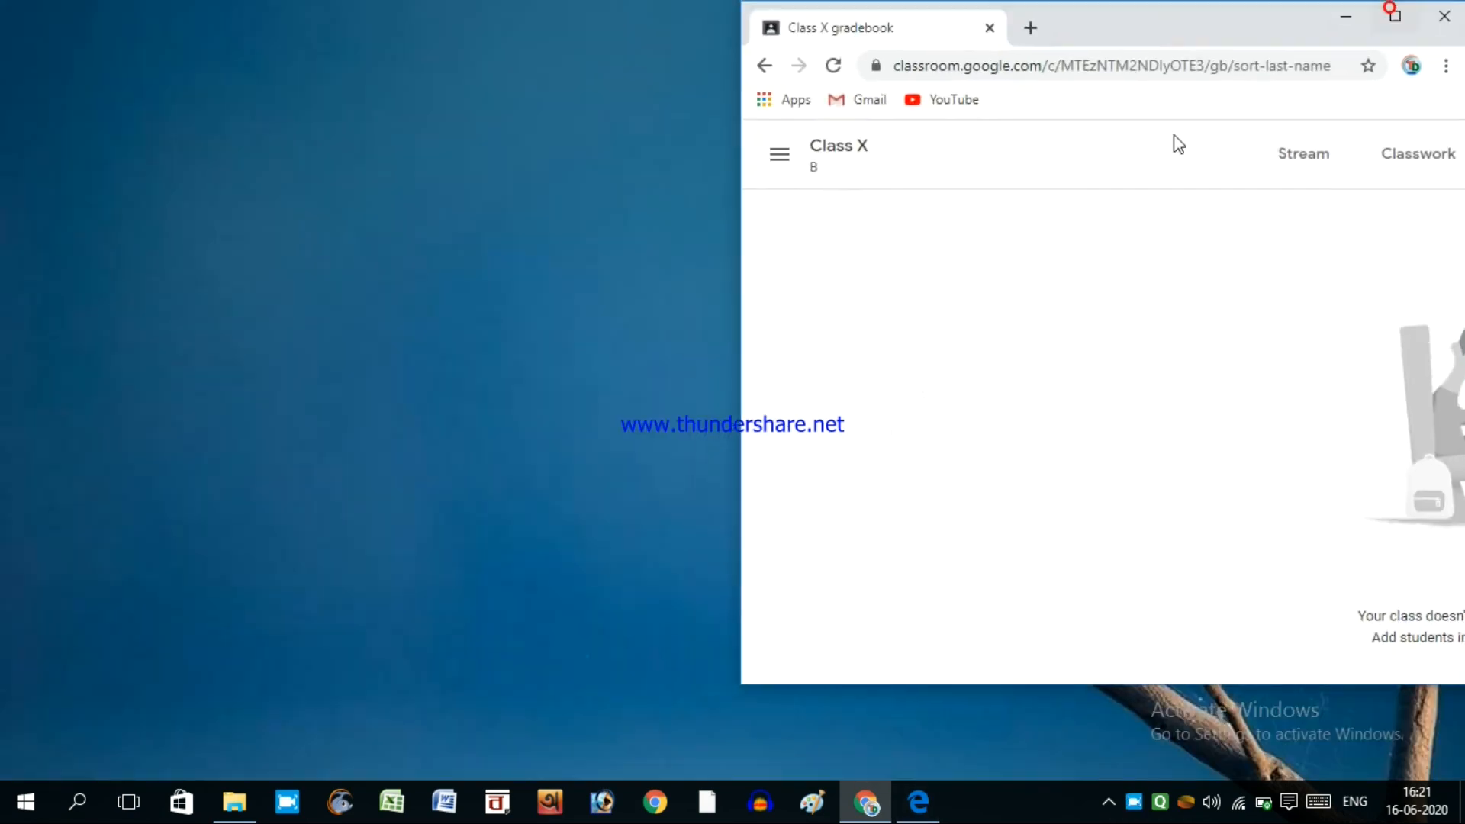
pyautogui.hotkey('ctrl', 'a')
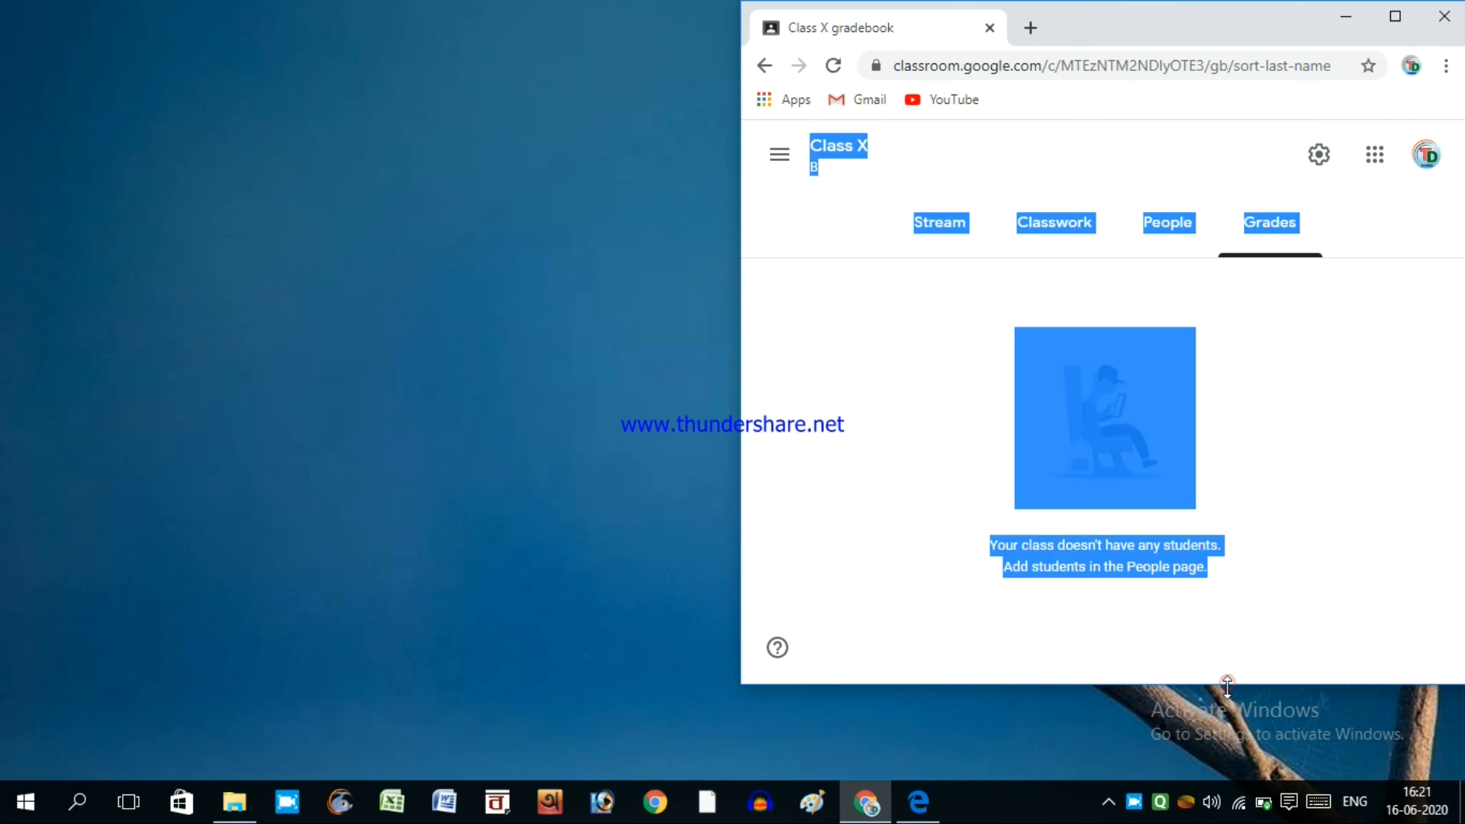
pyautogui.doubleClick(1227, 685)
pyautogui.click(1313, 656)
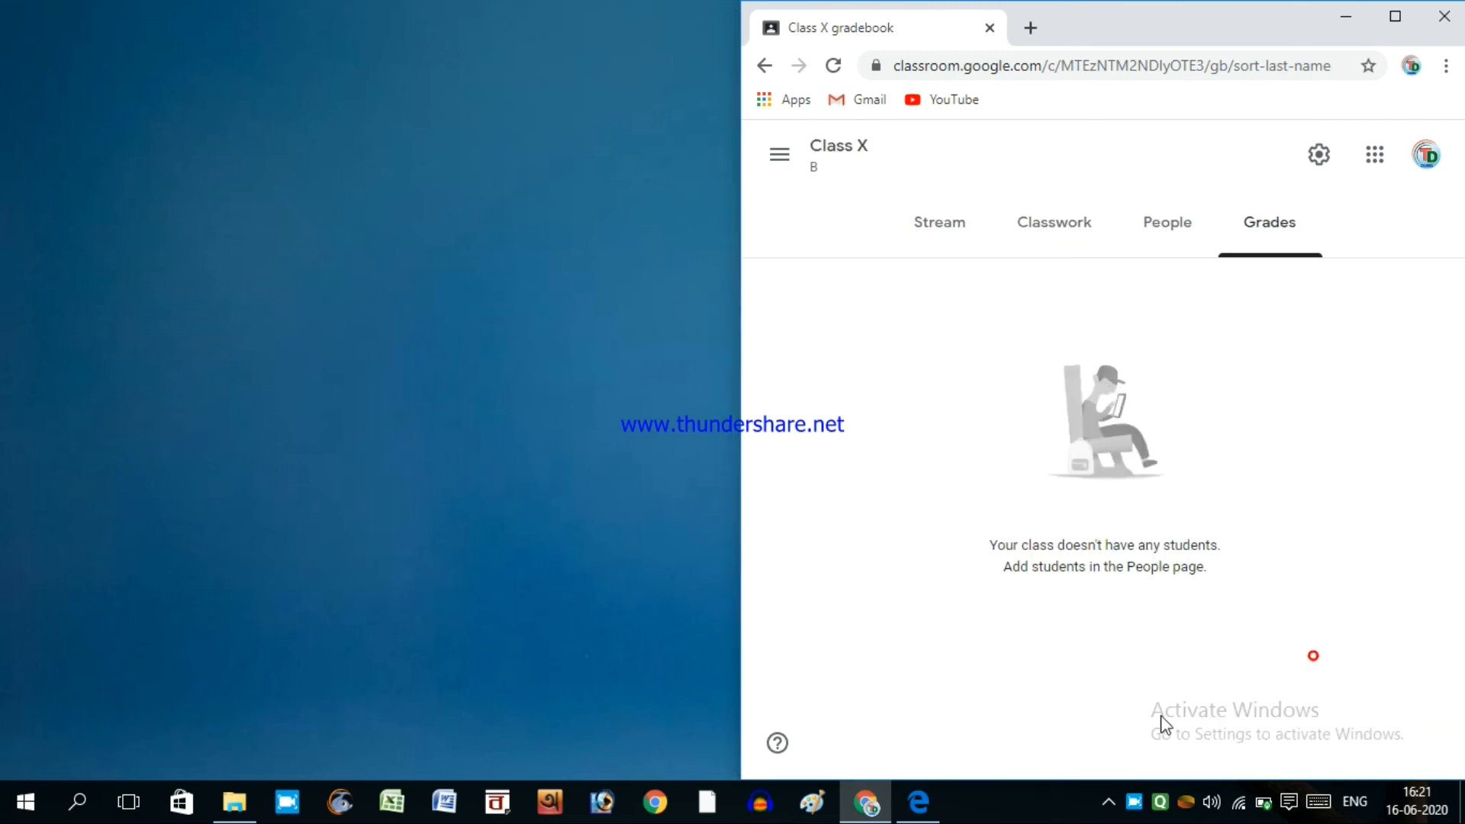
pyautogui.click(922, 804)
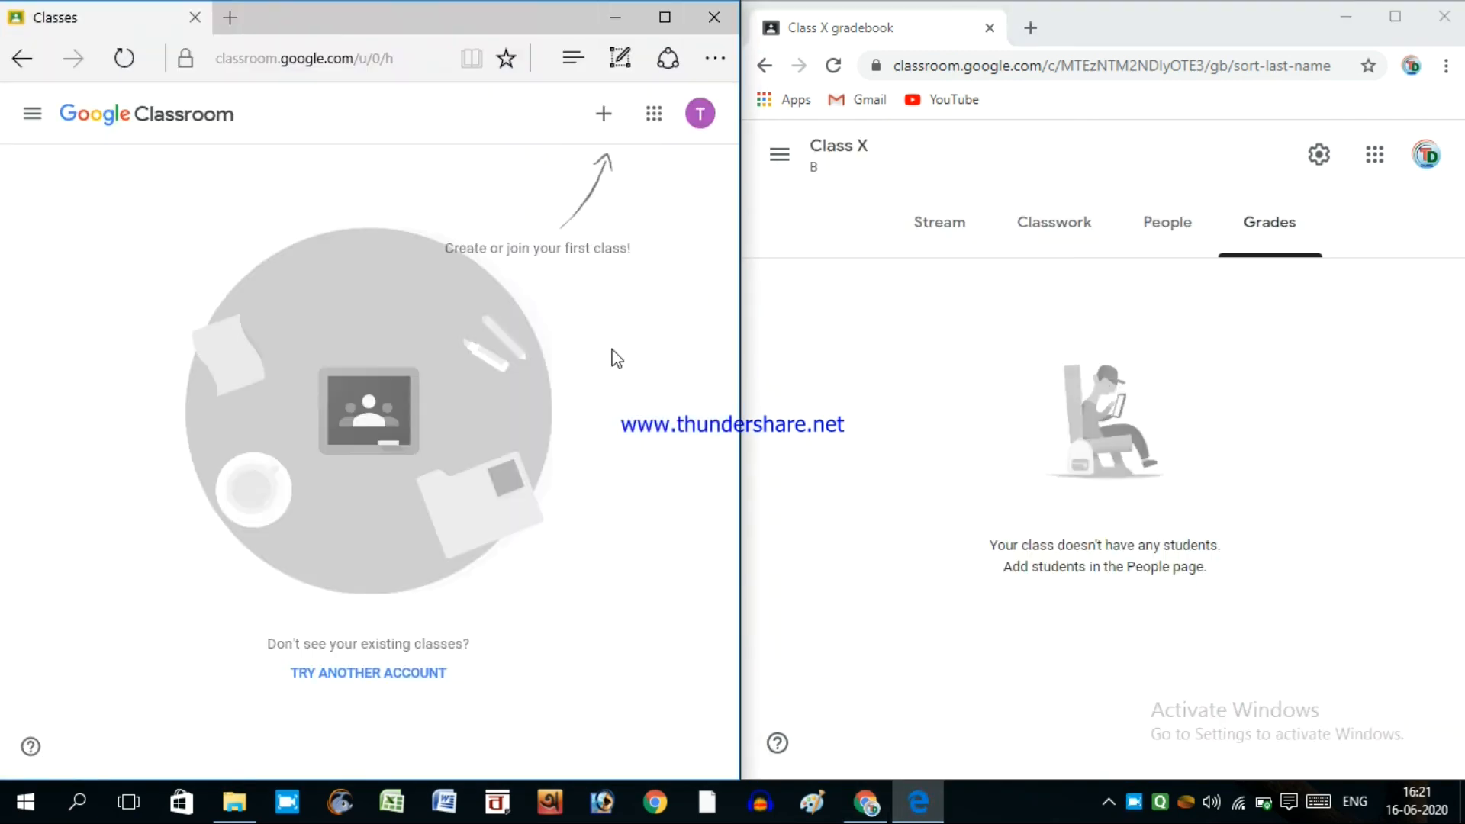
# Reload the student's Classroom home page in Edge and open the form for joining a class.
pyautogui.tripleClick(145, 116)
pyautogui.click(401, 174)
pyautogui.click(596, 121)
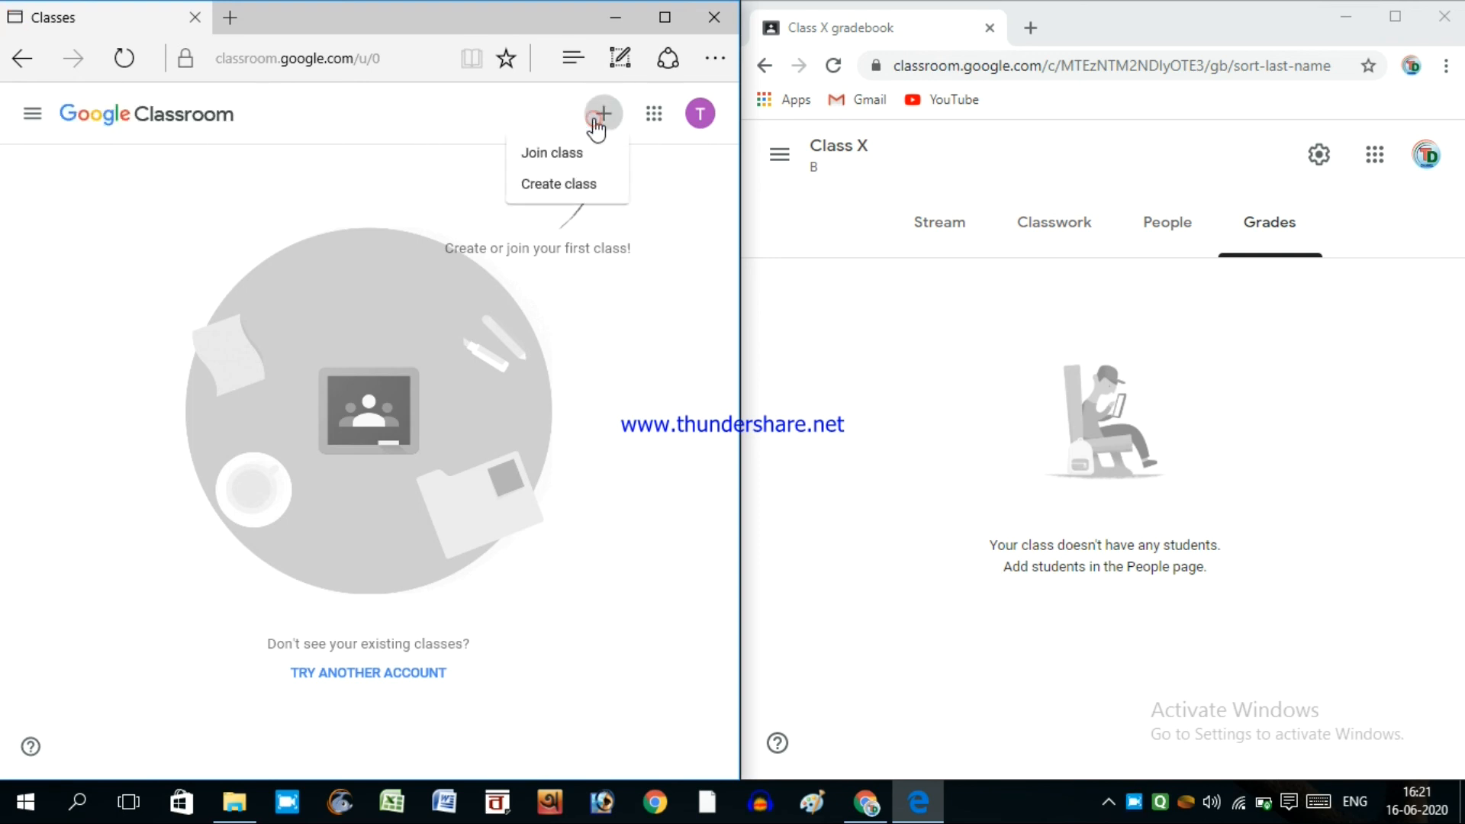
pyautogui.click(593, 153)
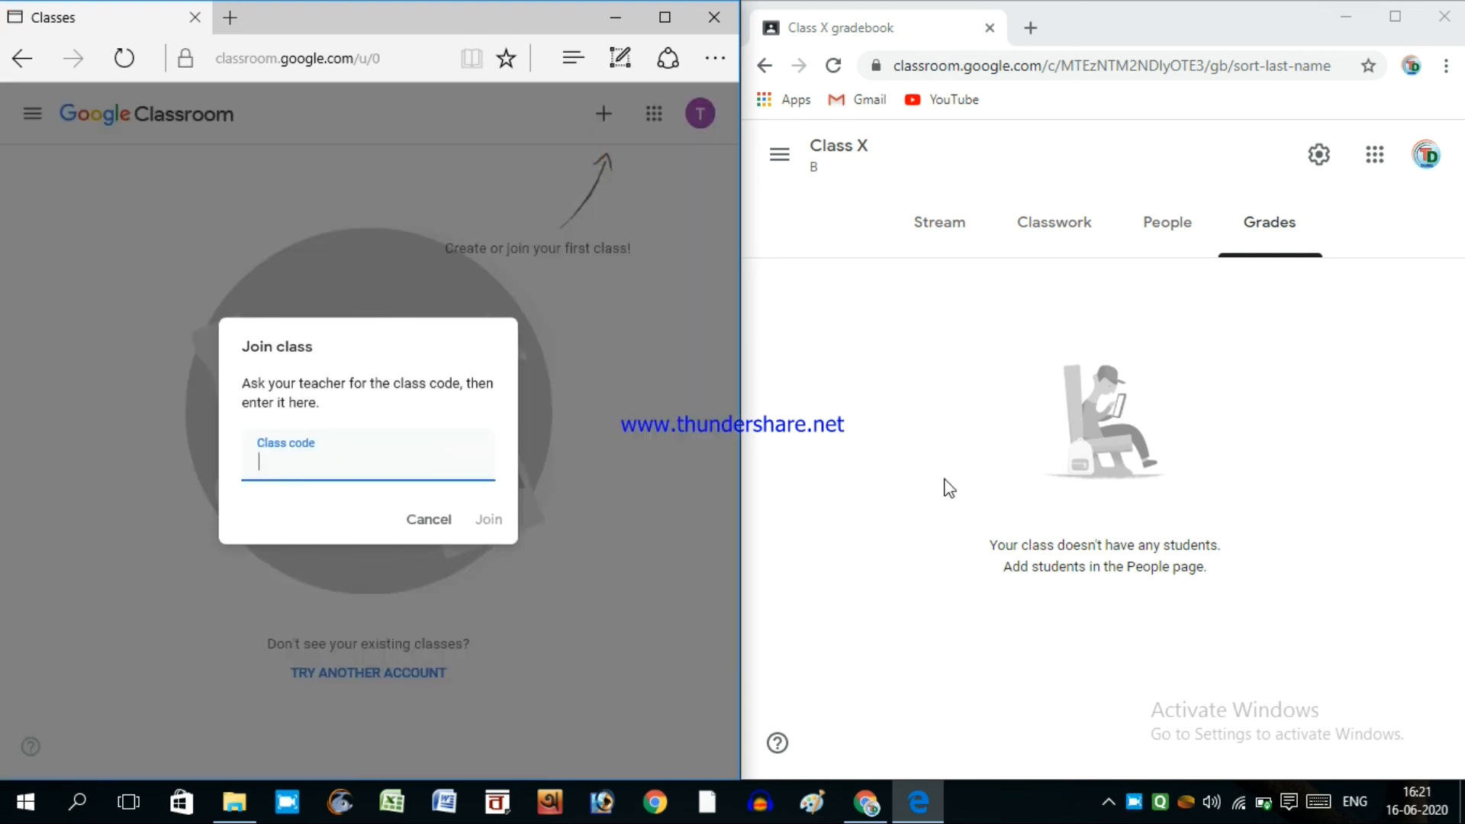
# Copy the class code from the teacher's stream into the student's class code field and join the class.
pyautogui.click(940, 252)
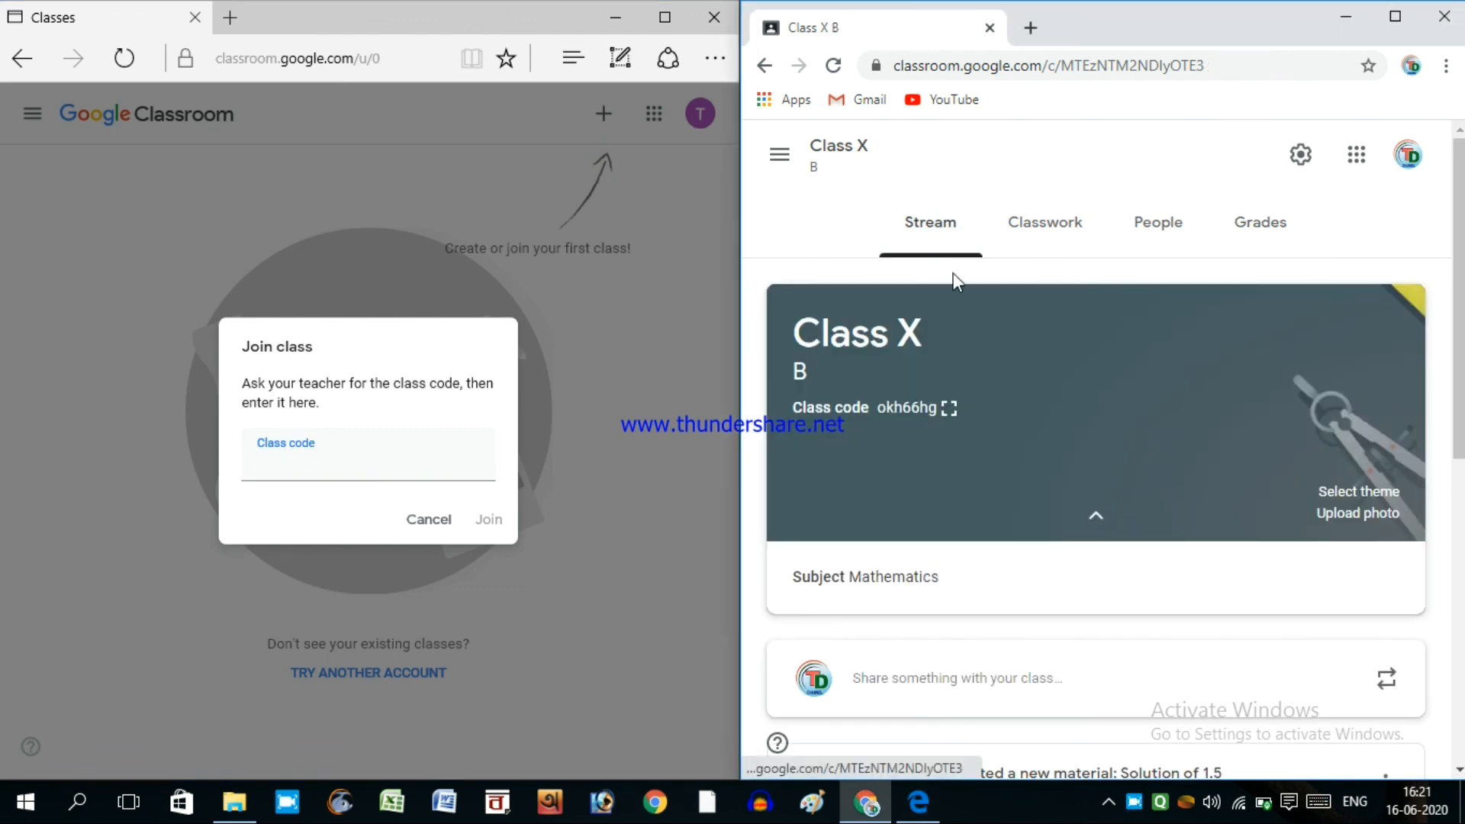
pyautogui.scroll(-2, 877, 347)
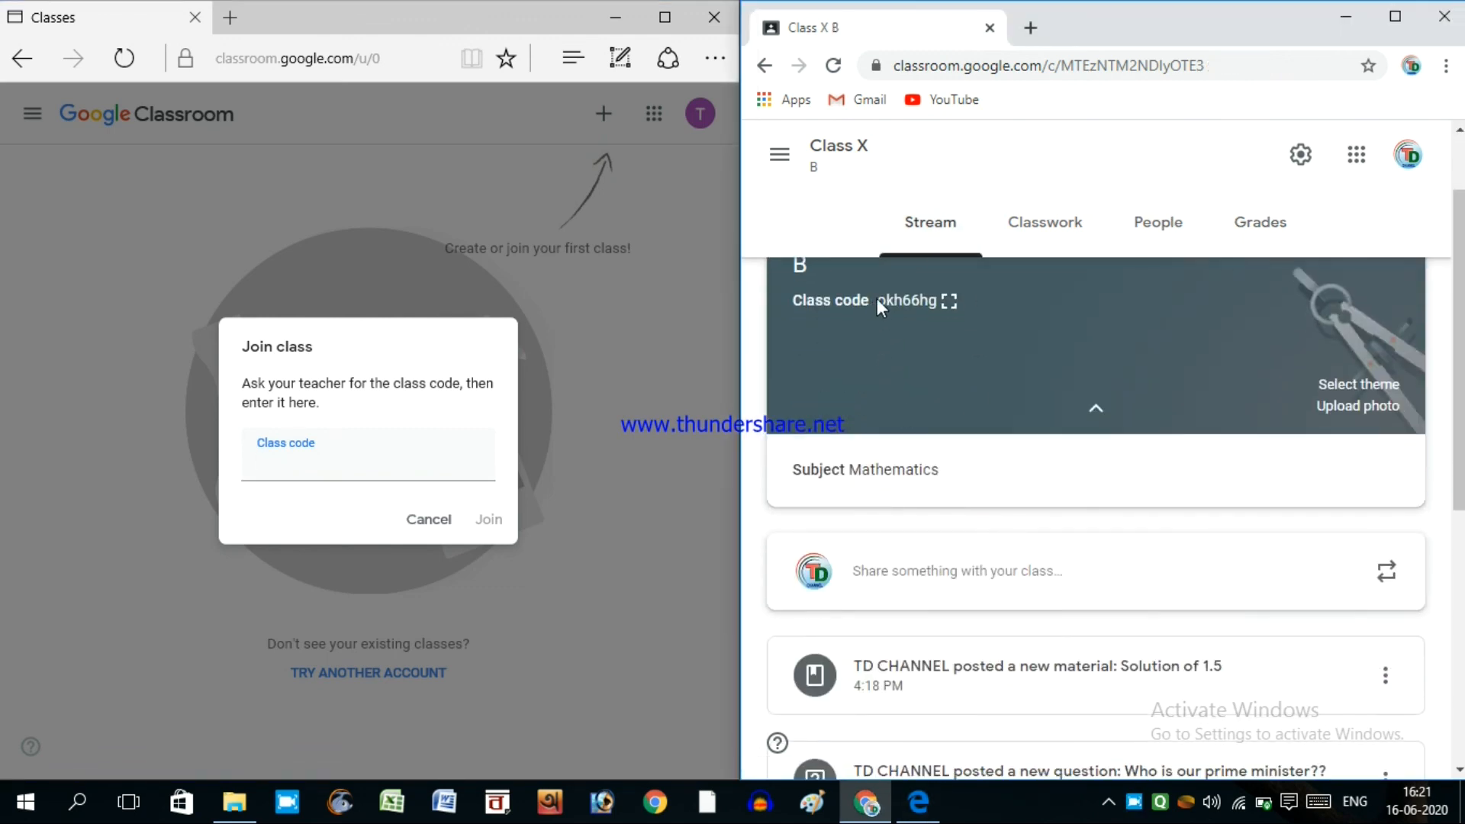
pyautogui.moveTo(877, 299); pyautogui.dragTo(308, 474)
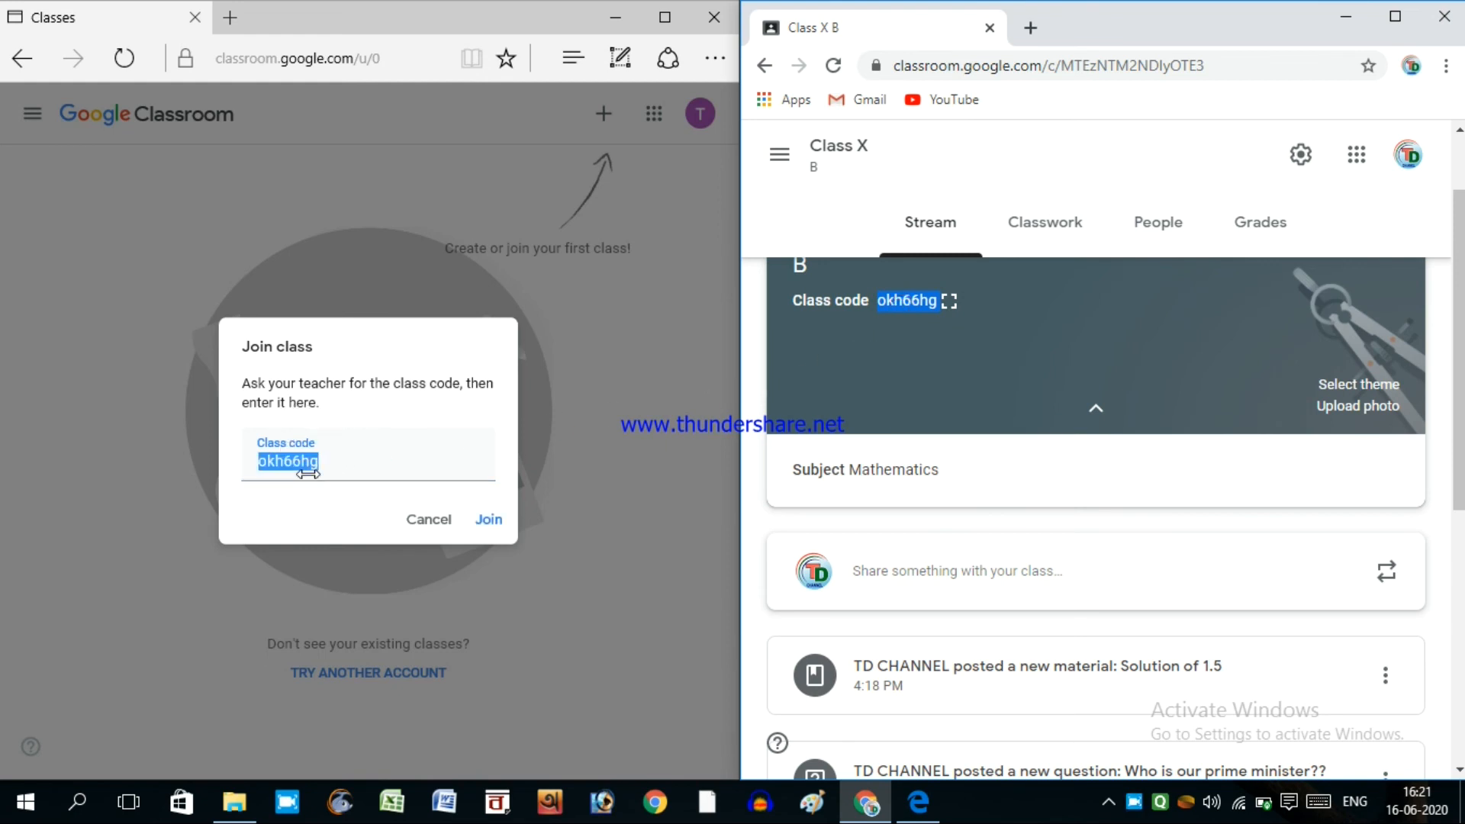
pyautogui.click(384, 458)
pyautogui.click(490, 520)
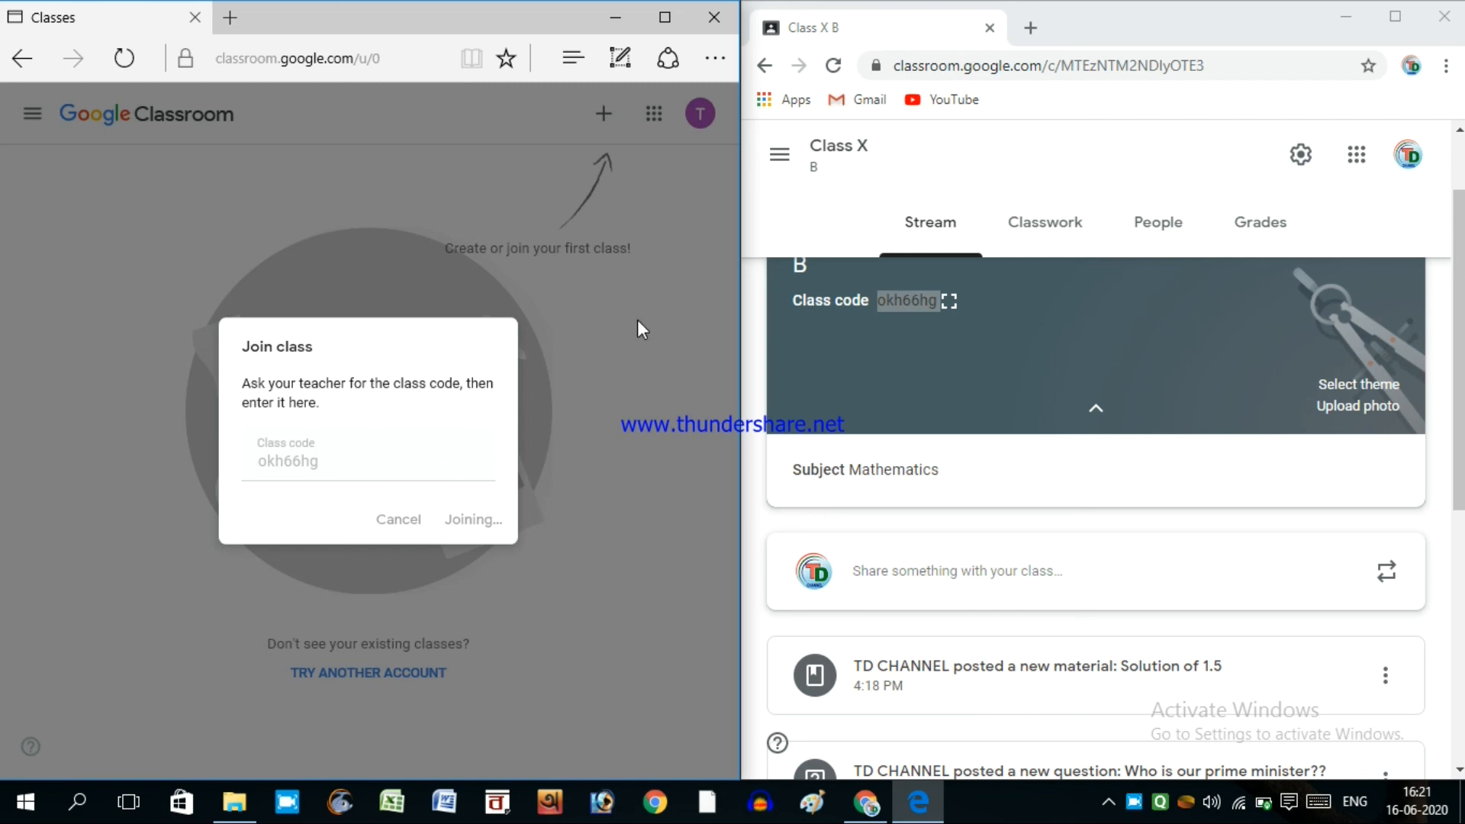
pyautogui.click(930, 353)
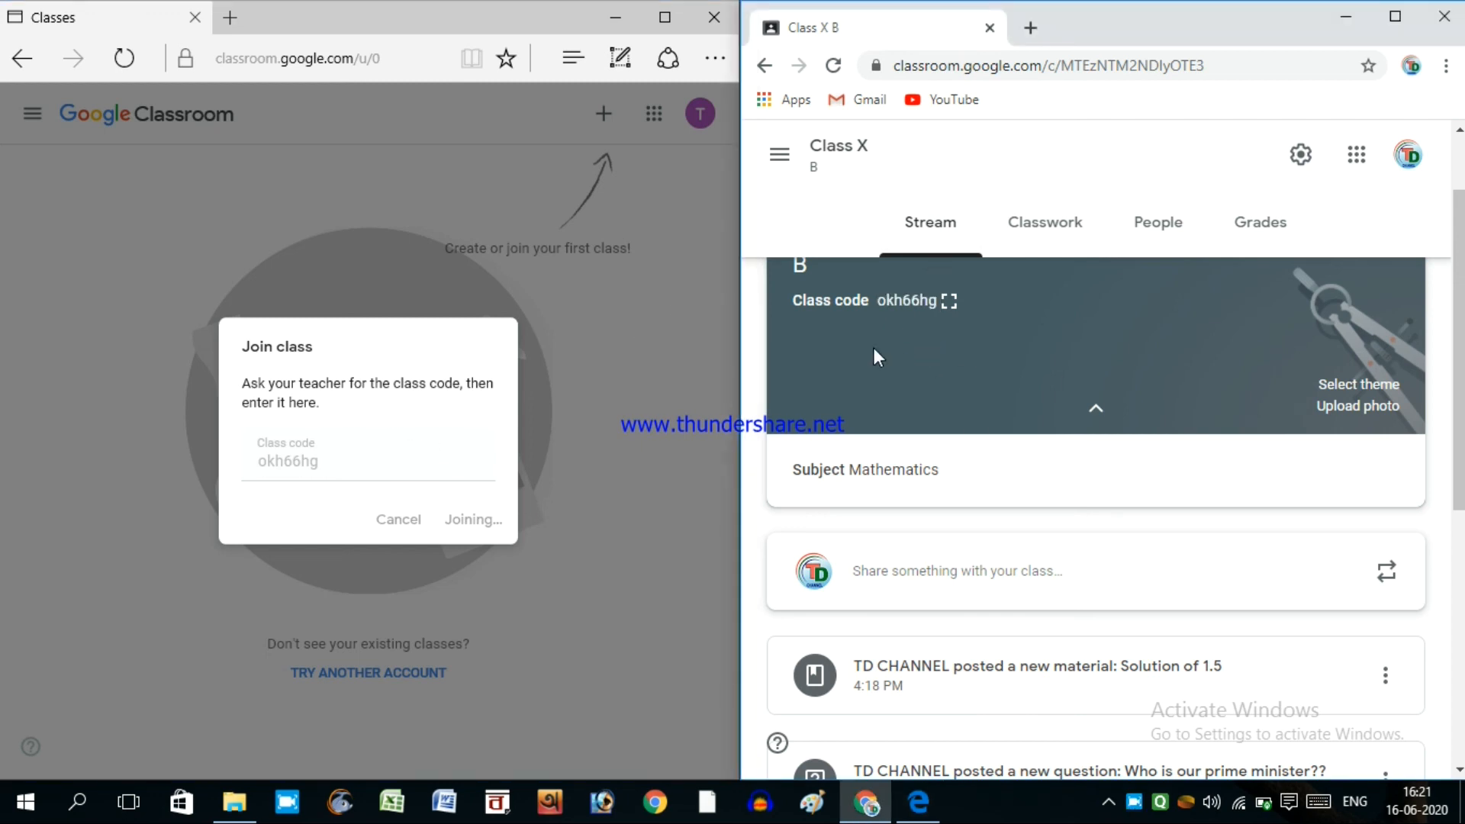
pyautogui.scroll(2, 870, 352)
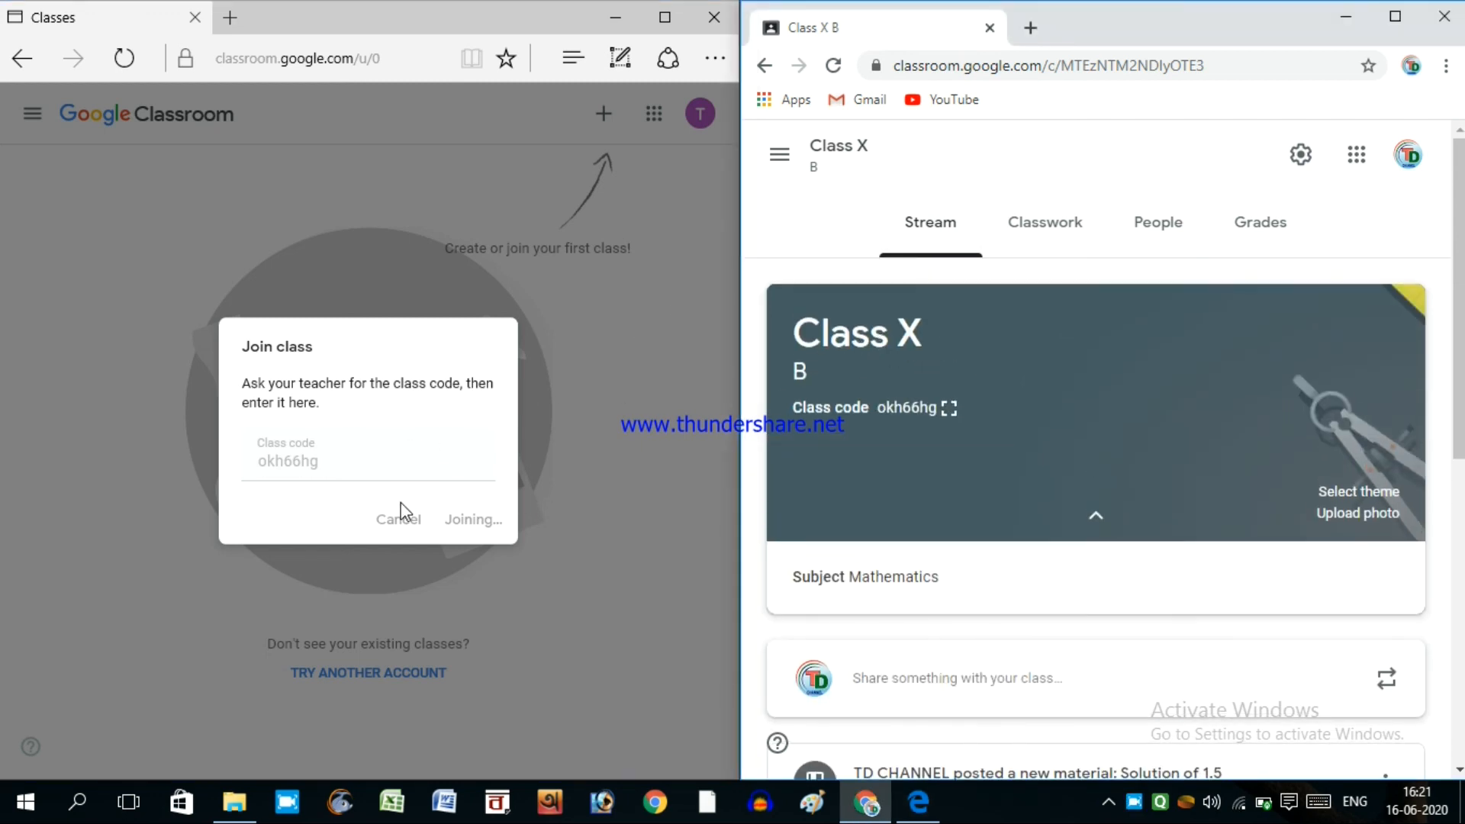
pyautogui.click(363, 453)
pyautogui.press('Return')
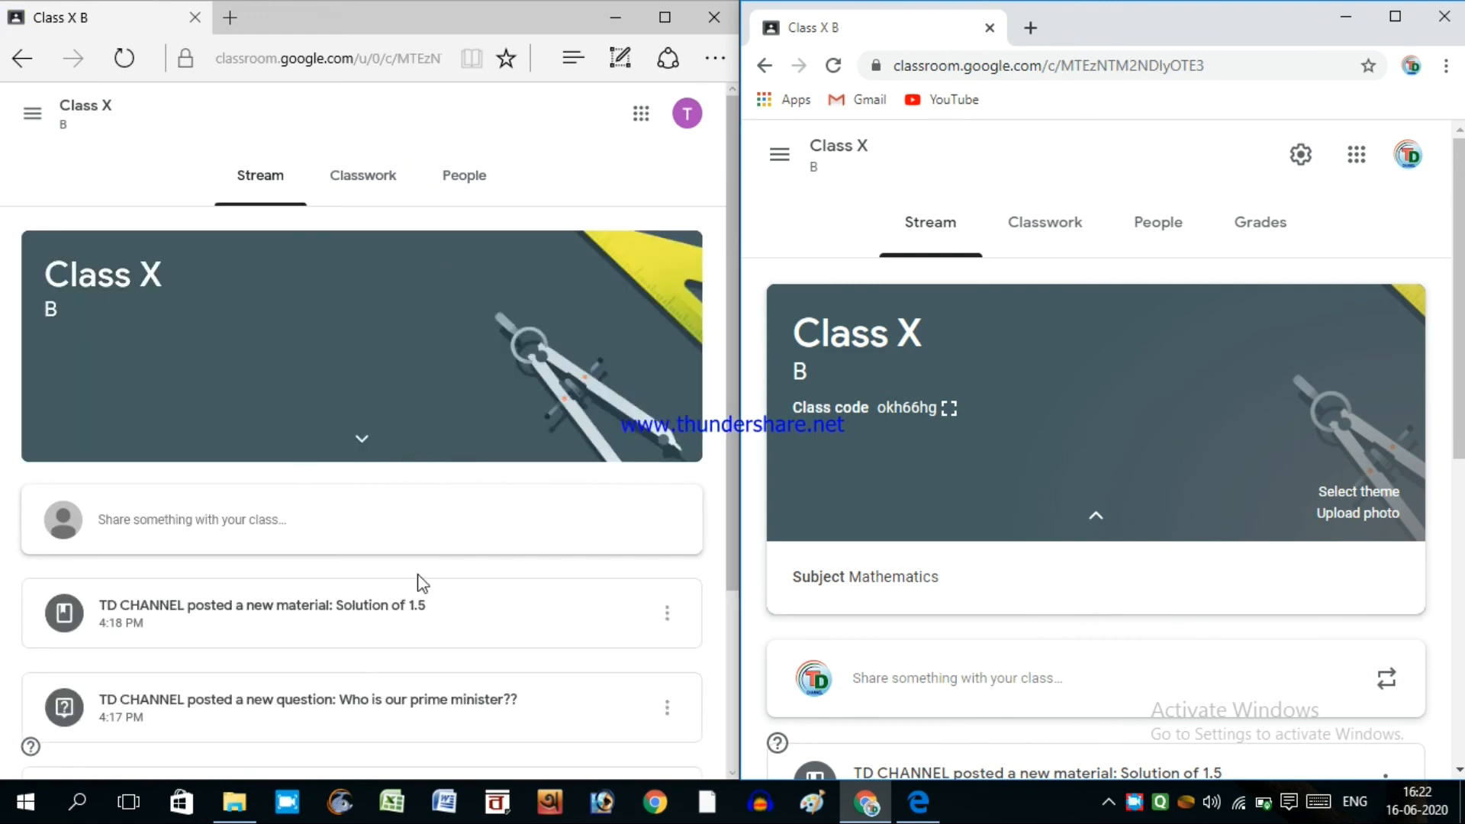
# Look over the stream and the people list of the joined class in the student's window.
pyautogui.scroll(-3, 288, 567)
pyautogui.scroll(4, 285, 567)
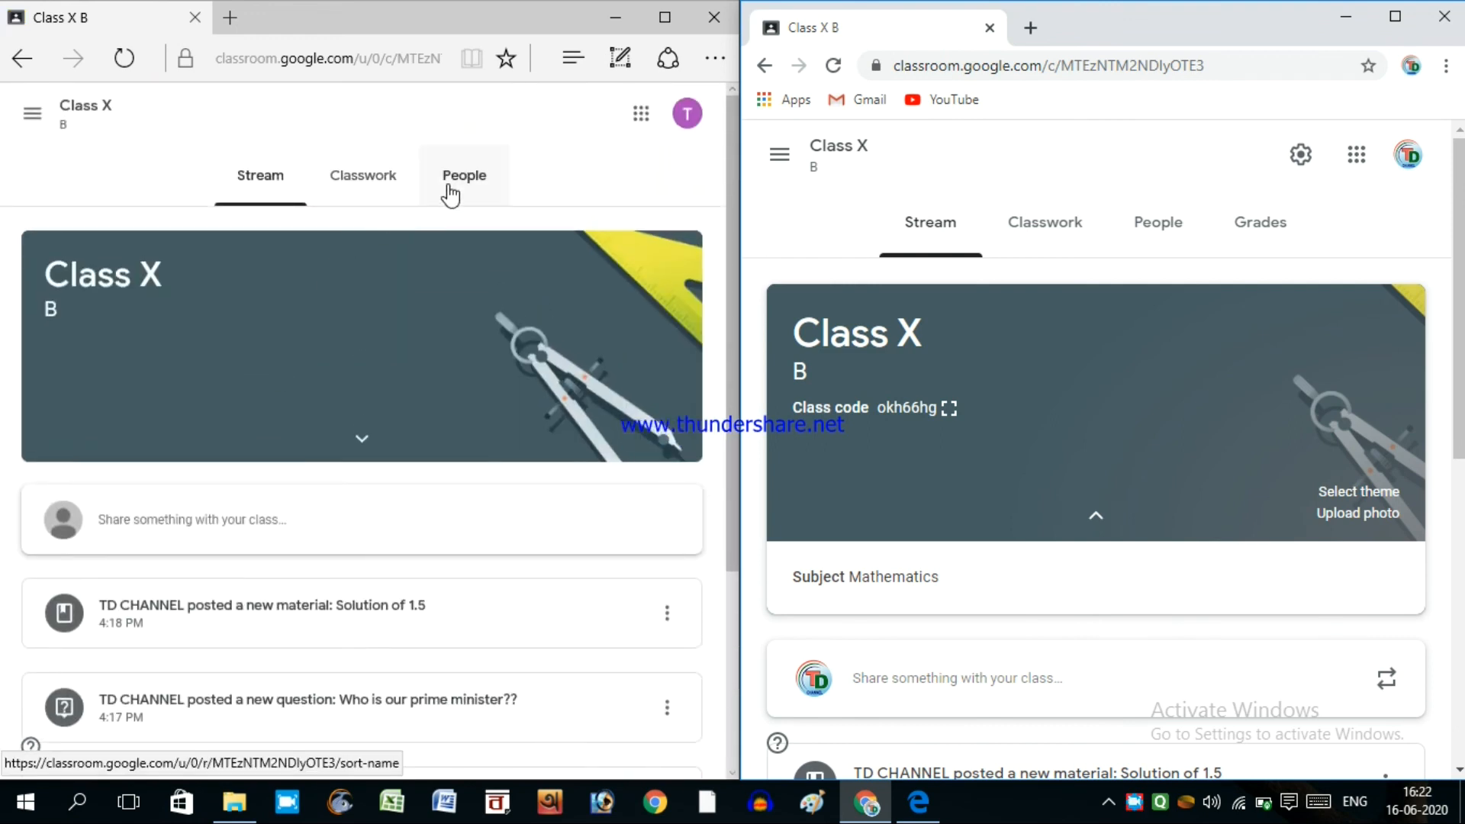
pyautogui.click(448, 185)
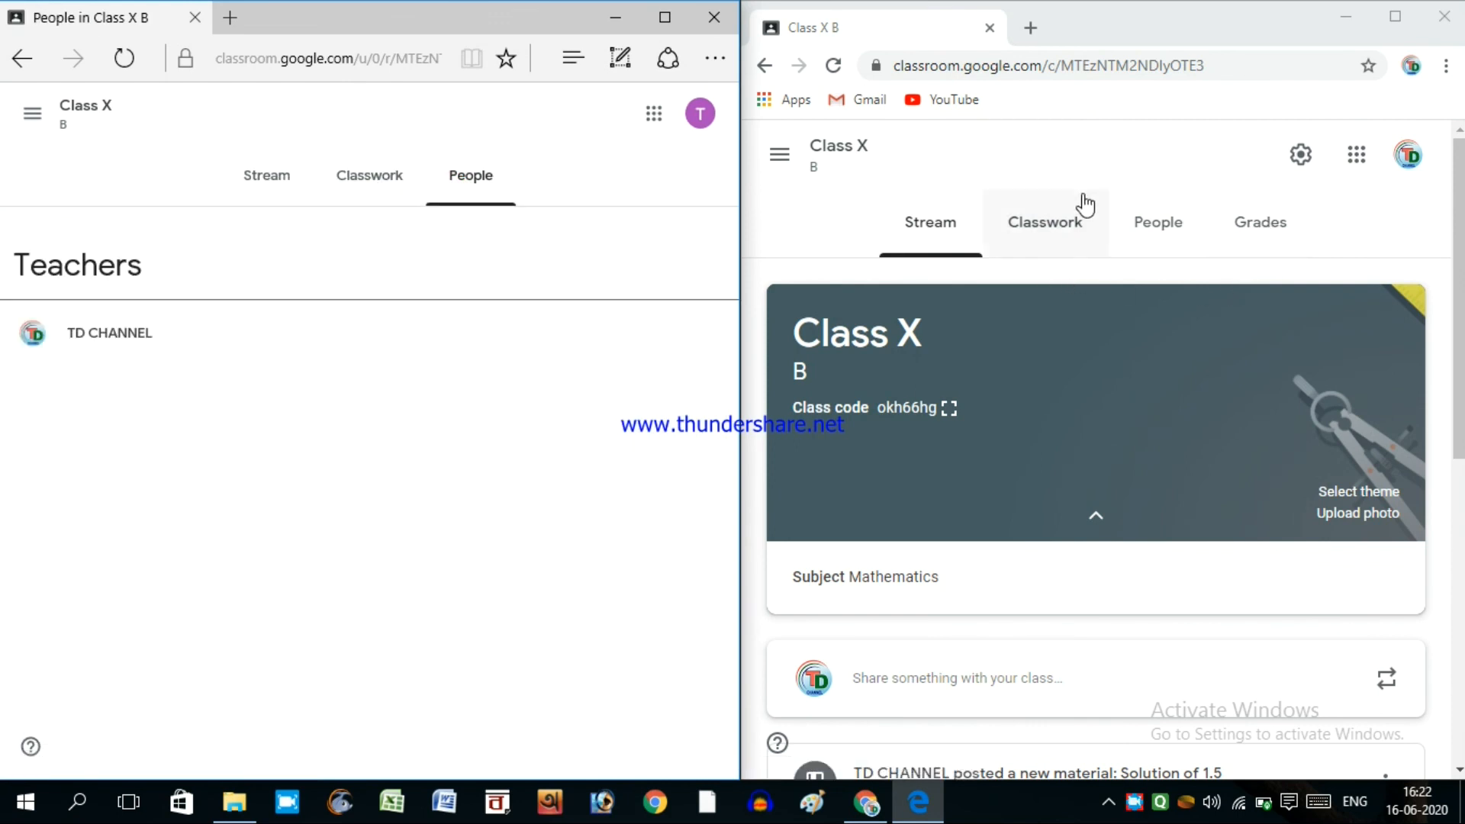
# In the student's classwork, answer the question "Who is our prime minister??" with Modi and turn it in.
pyautogui.click(373, 194)
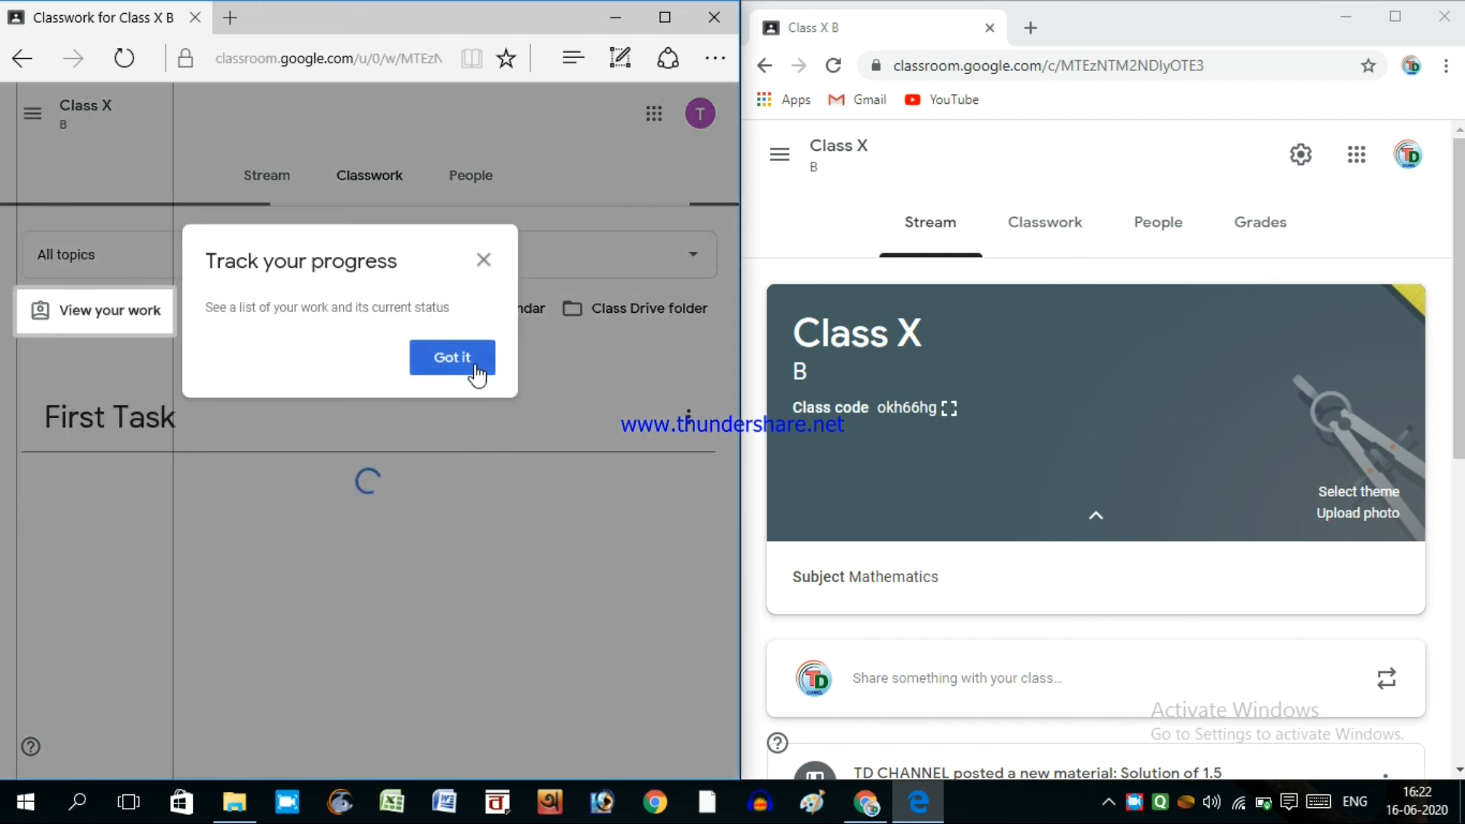
pyautogui.click(469, 361)
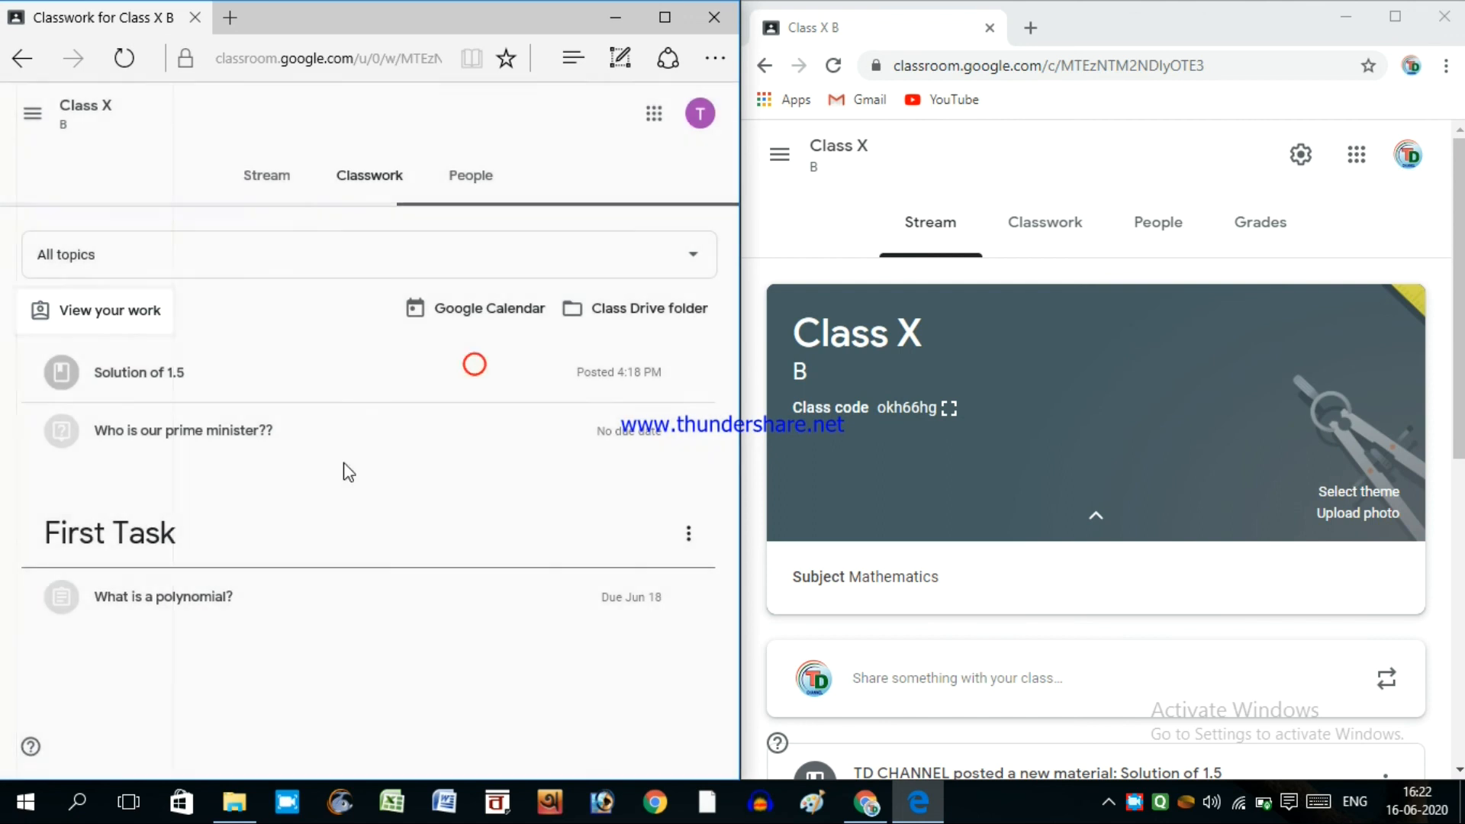
pyautogui.click(183, 428)
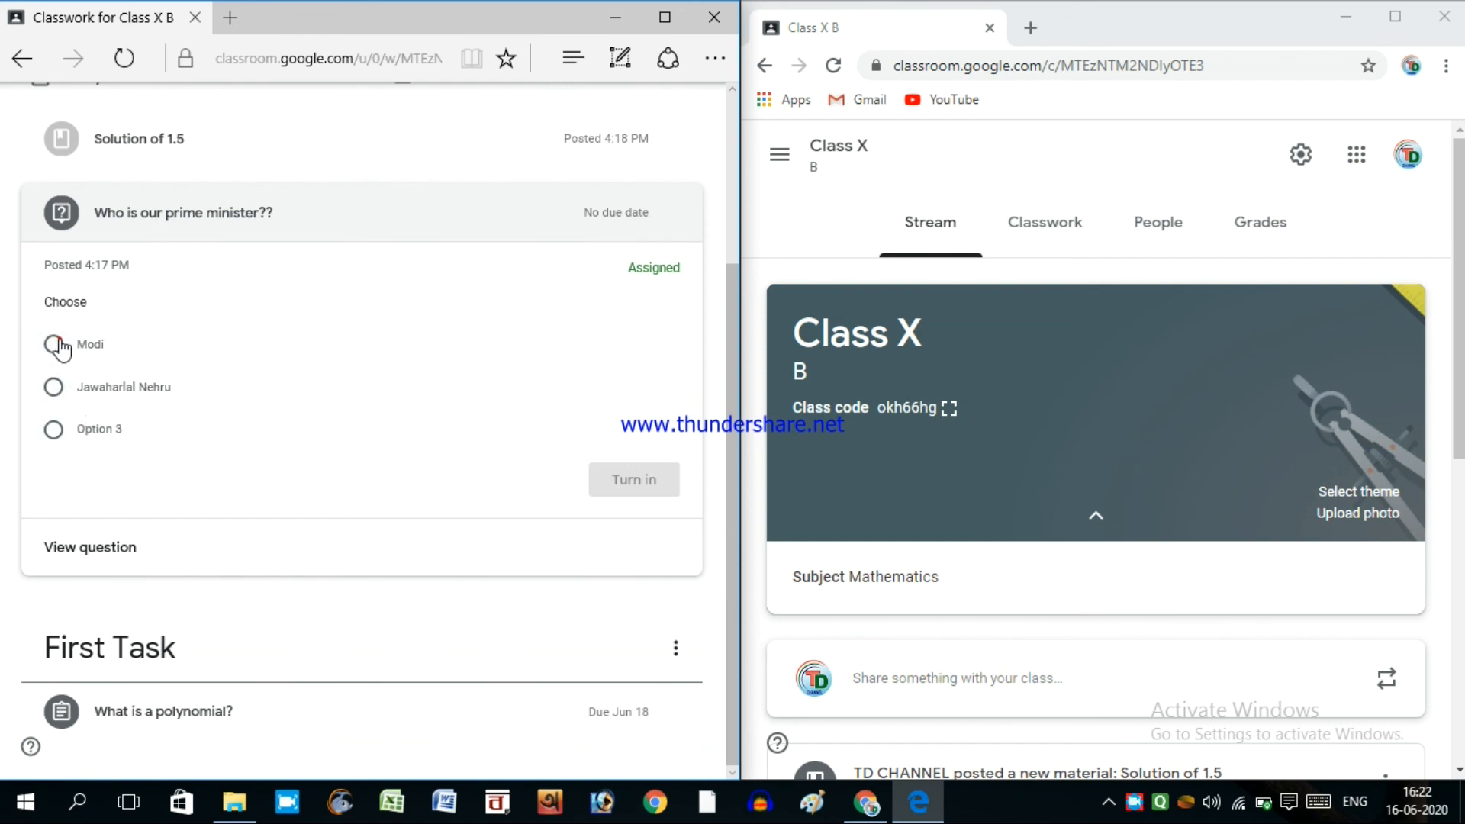
pyautogui.click(60, 344)
pyautogui.click(632, 483)
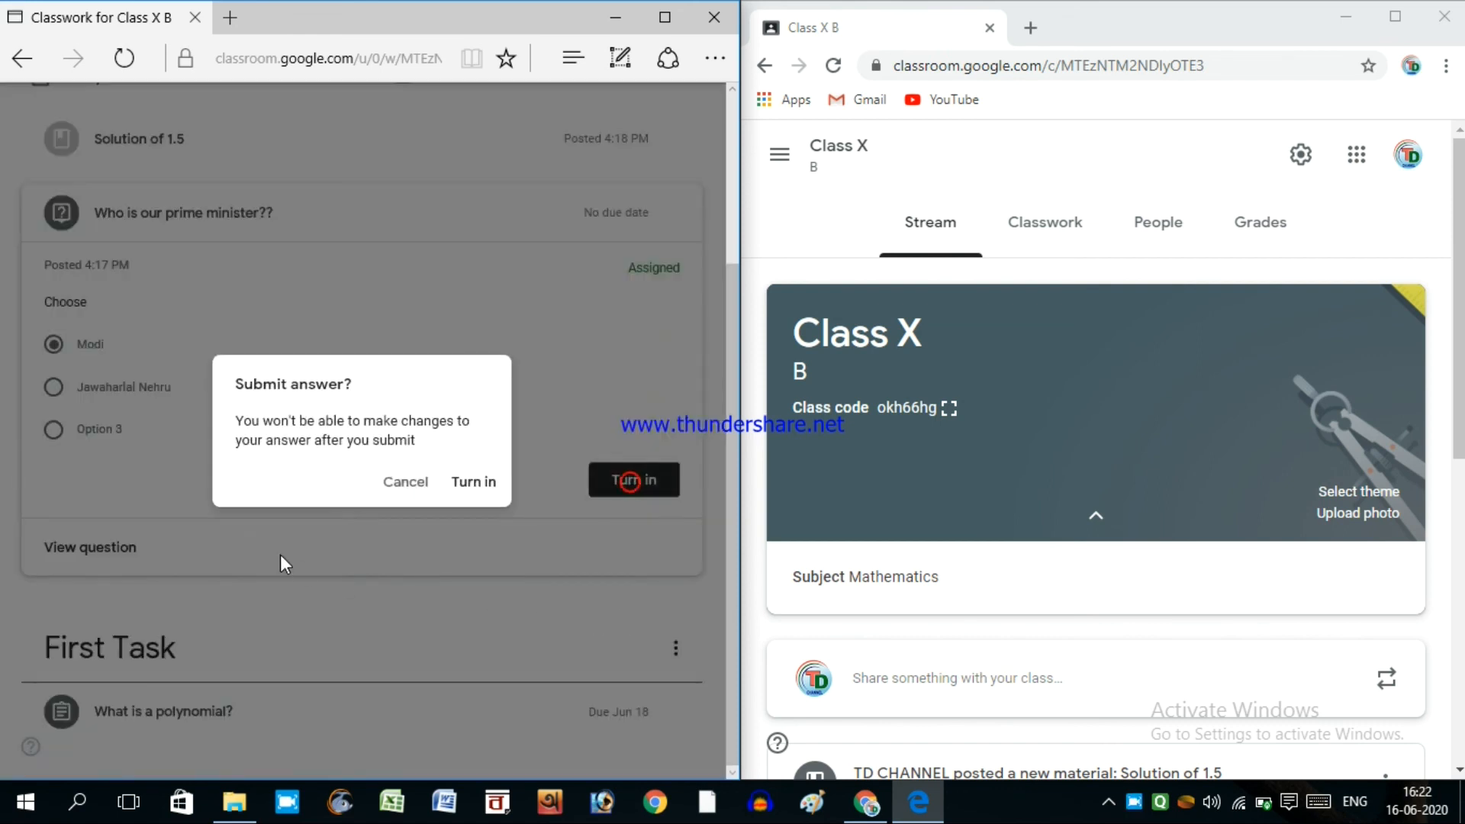
pyautogui.click(464, 484)
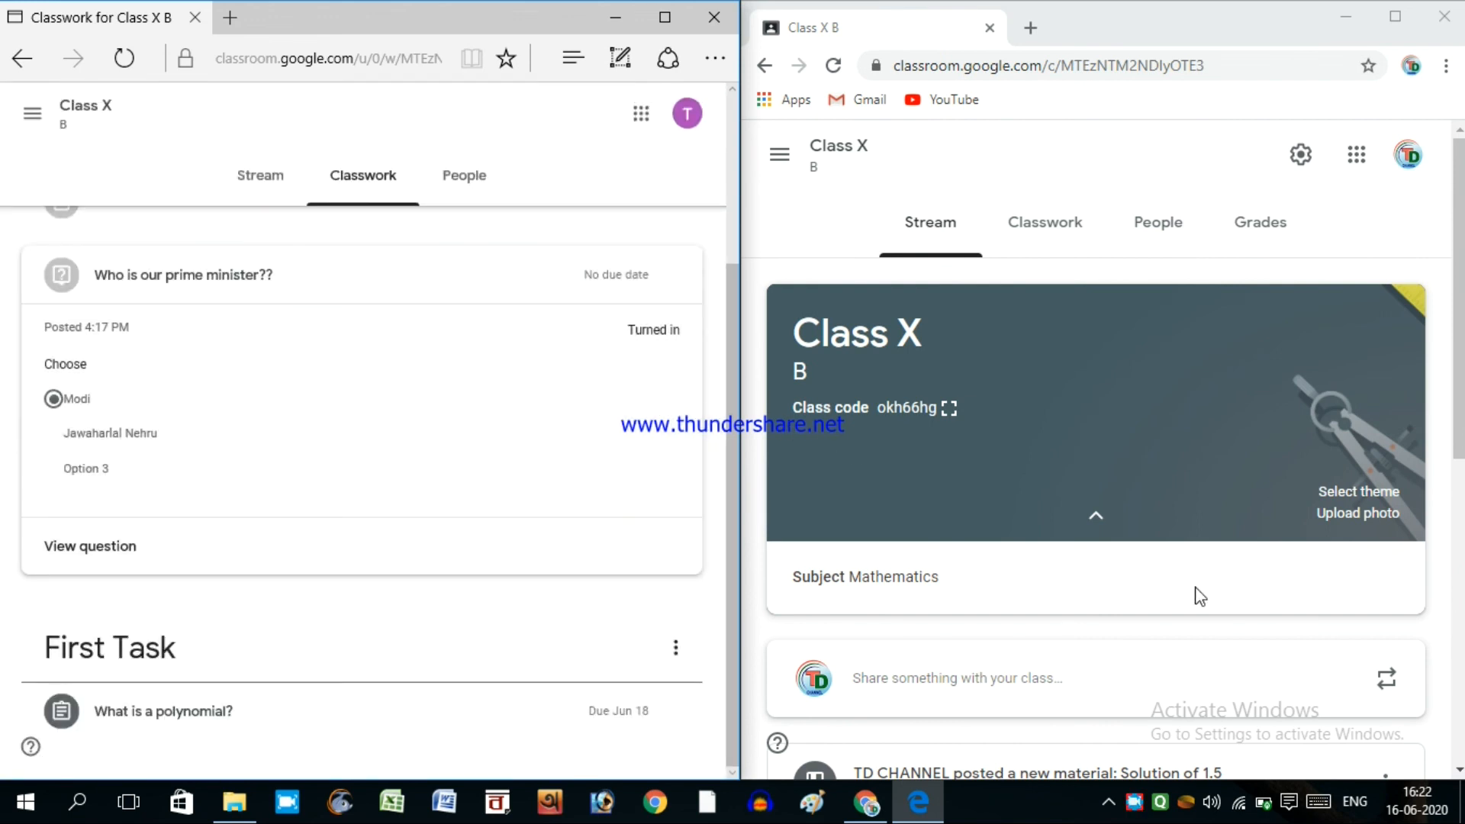
# Look over the teacher's stream and open the class's classwork page in the teacher's window.
pyautogui.scroll(-5, 1096, 631)
pyautogui.scroll(5, 1077, 428)
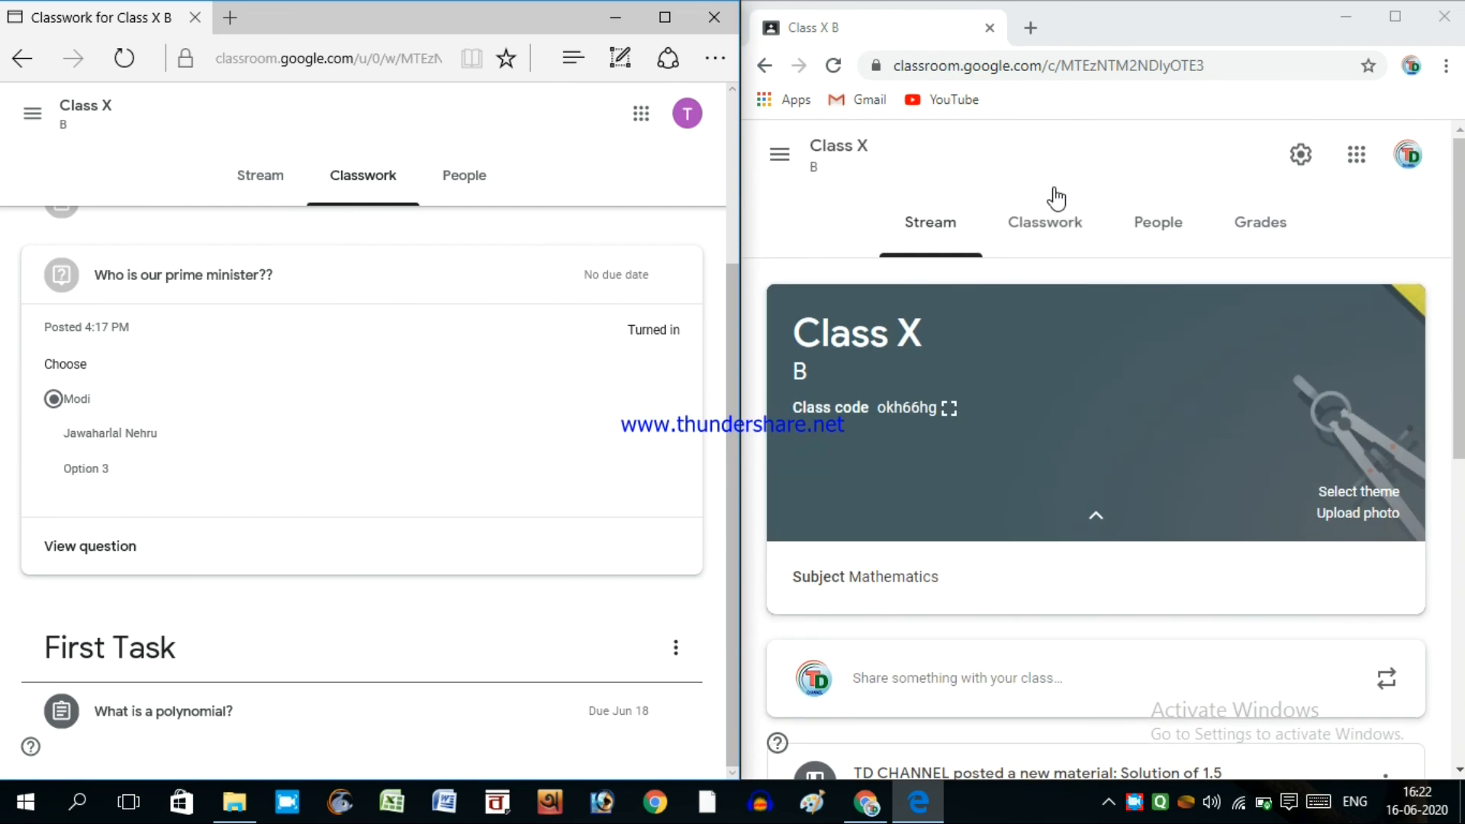
pyautogui.click(1058, 241)
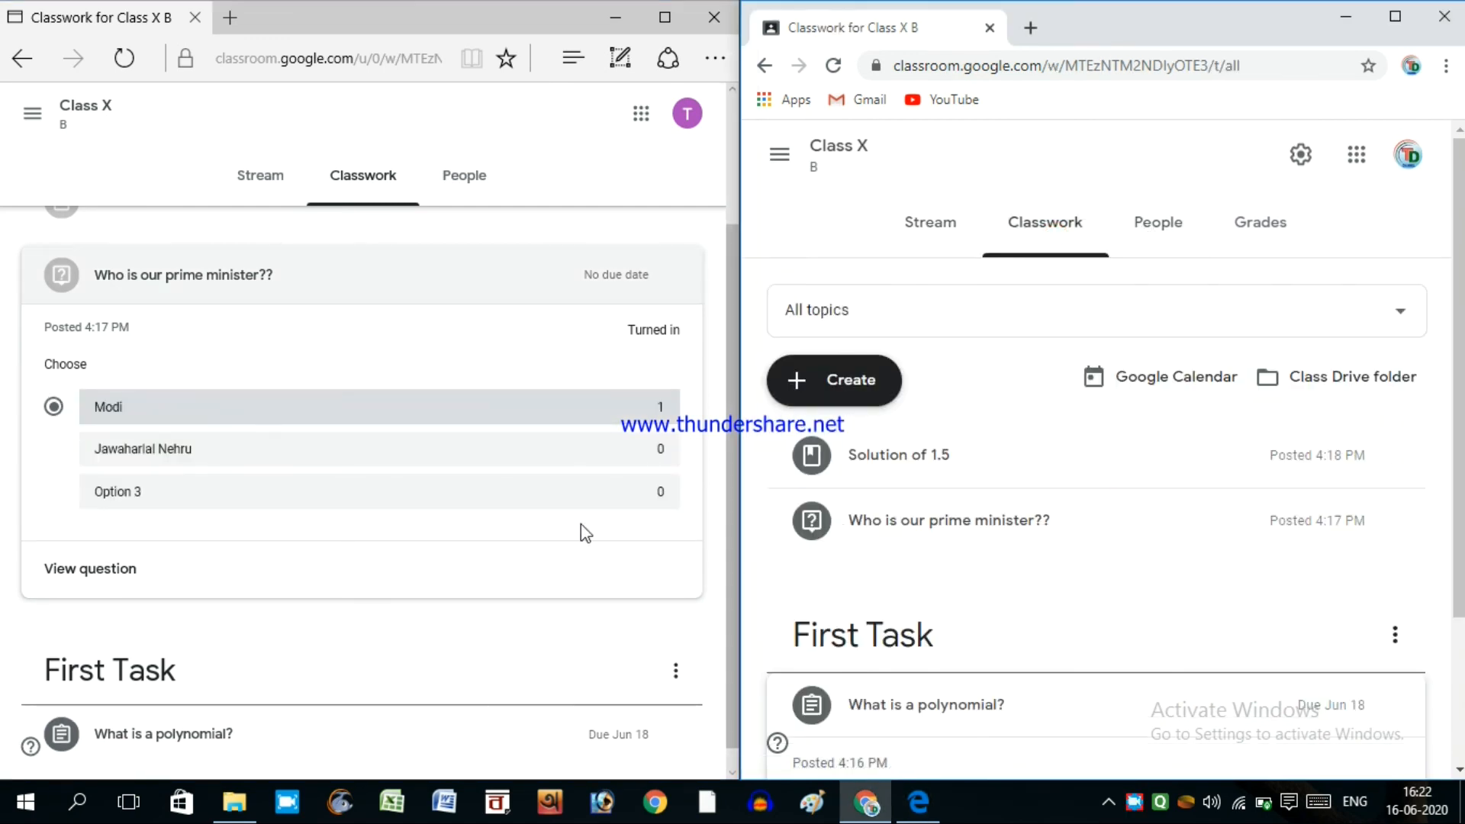
# Expand the question "Who is our prime minister??" in the teacher's classwork to check its submission counts and answer options.
pyautogui.scroll(-3, 1185, 534)
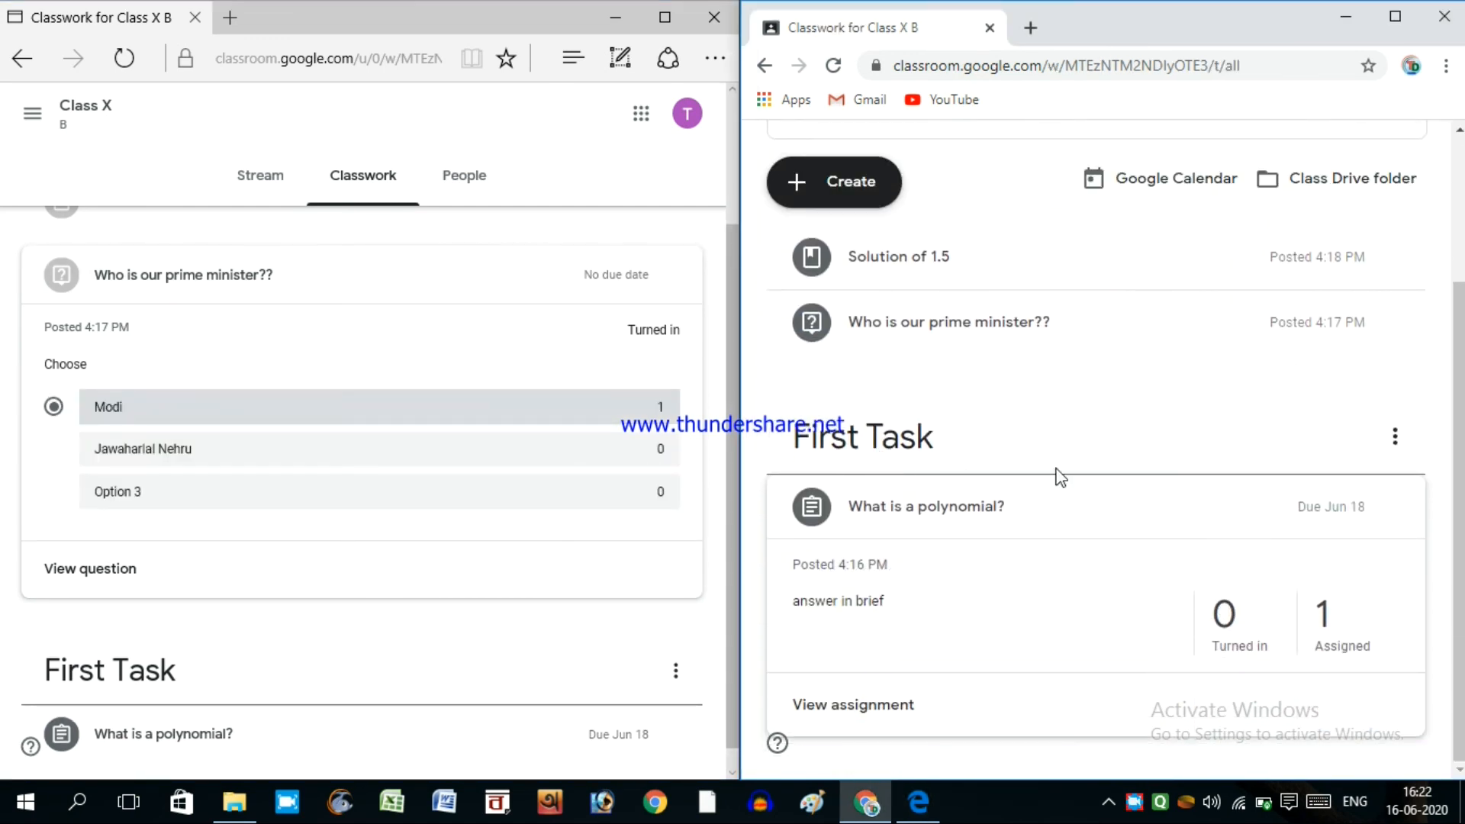
pyautogui.scroll(2, 1061, 473)
pyautogui.scroll(-2, 1063, 471)
pyautogui.click(910, 323)
pyautogui.scroll(-1, 1068, 534)
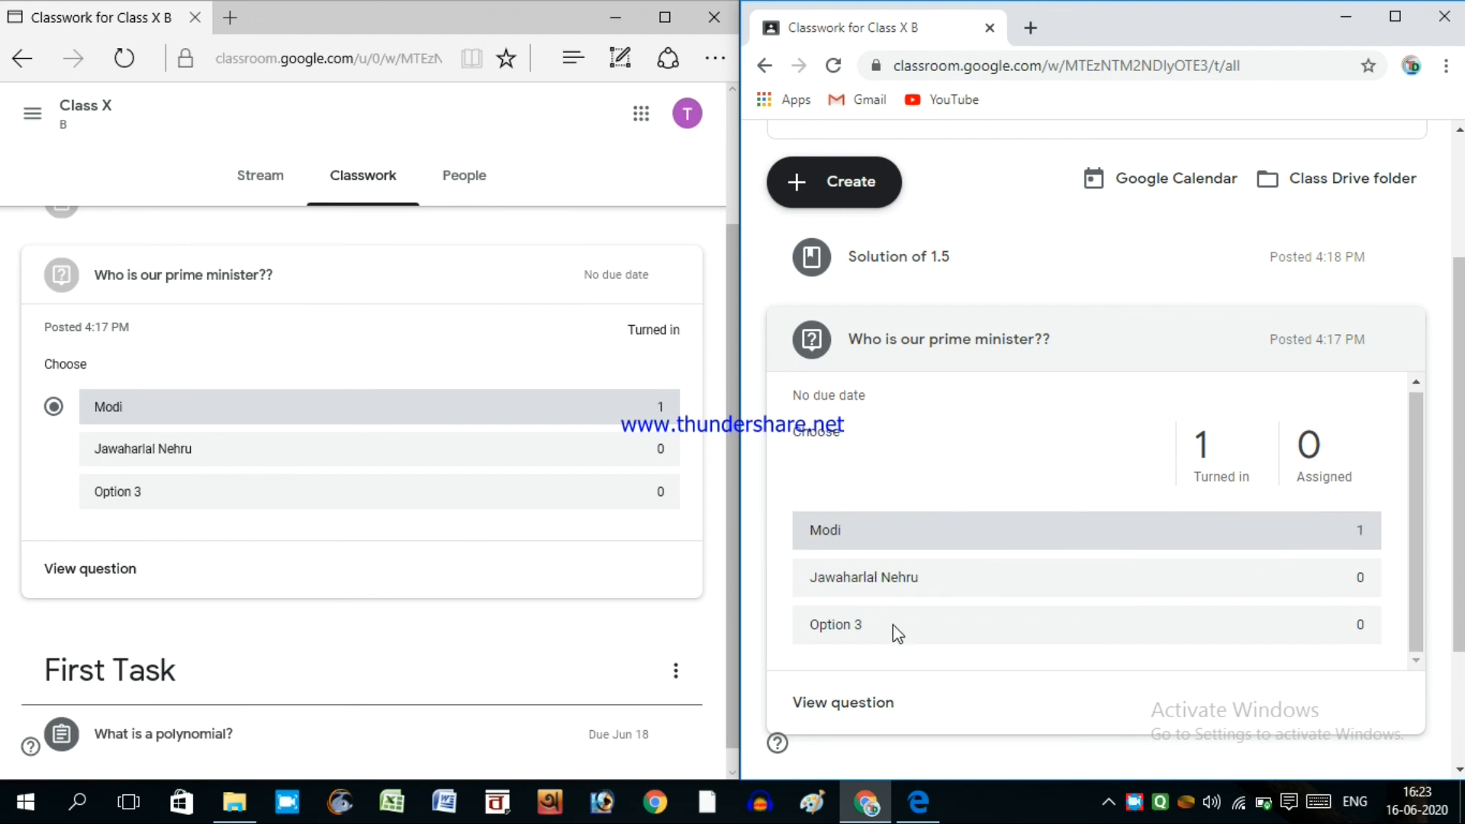
# Open the question's student answers in the teacher's window, check the turned-in student's grade field out of 100, and go back.
pyautogui.click(1236, 439)
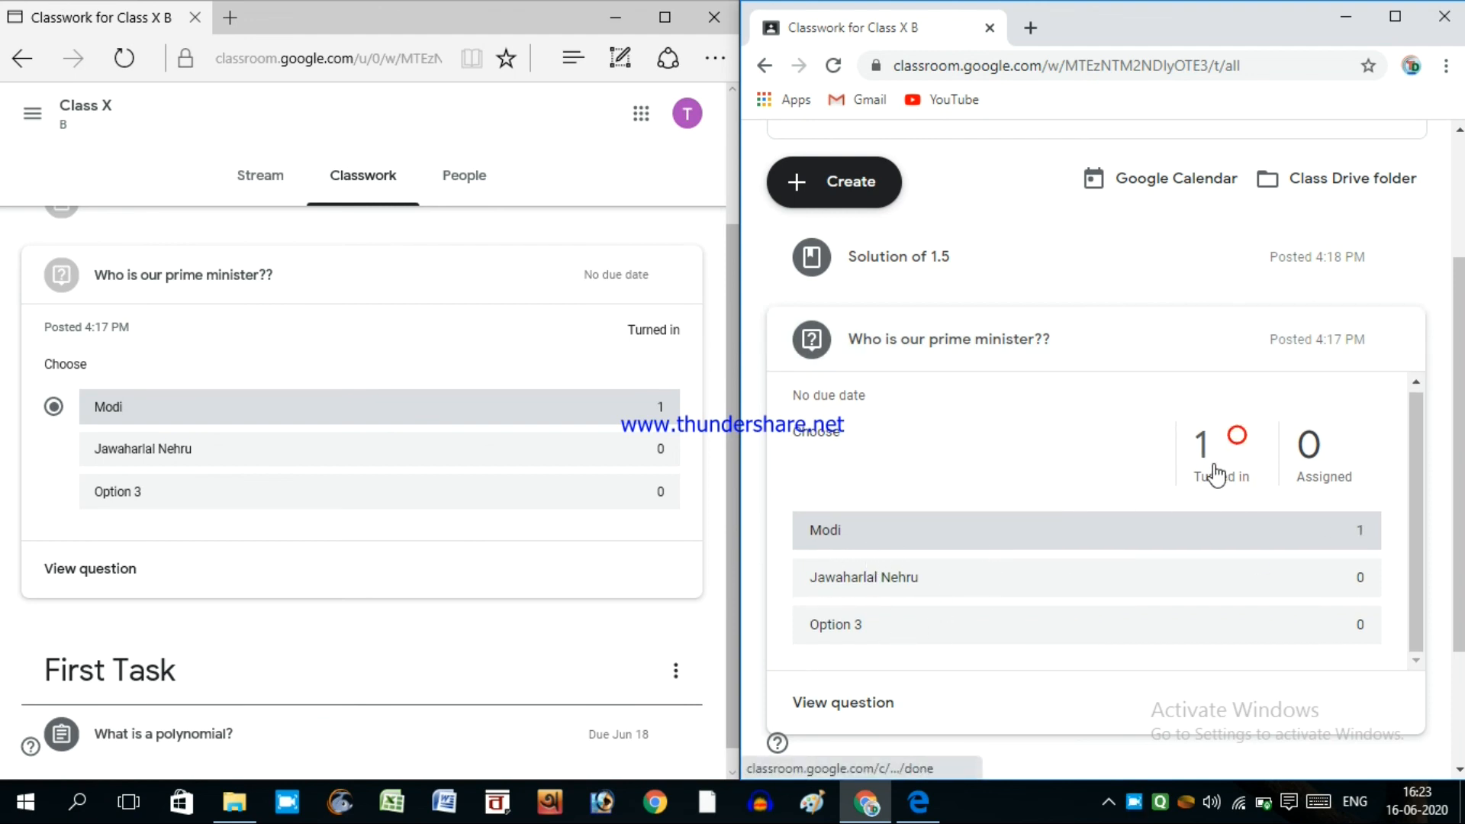
pyautogui.click(836, 700)
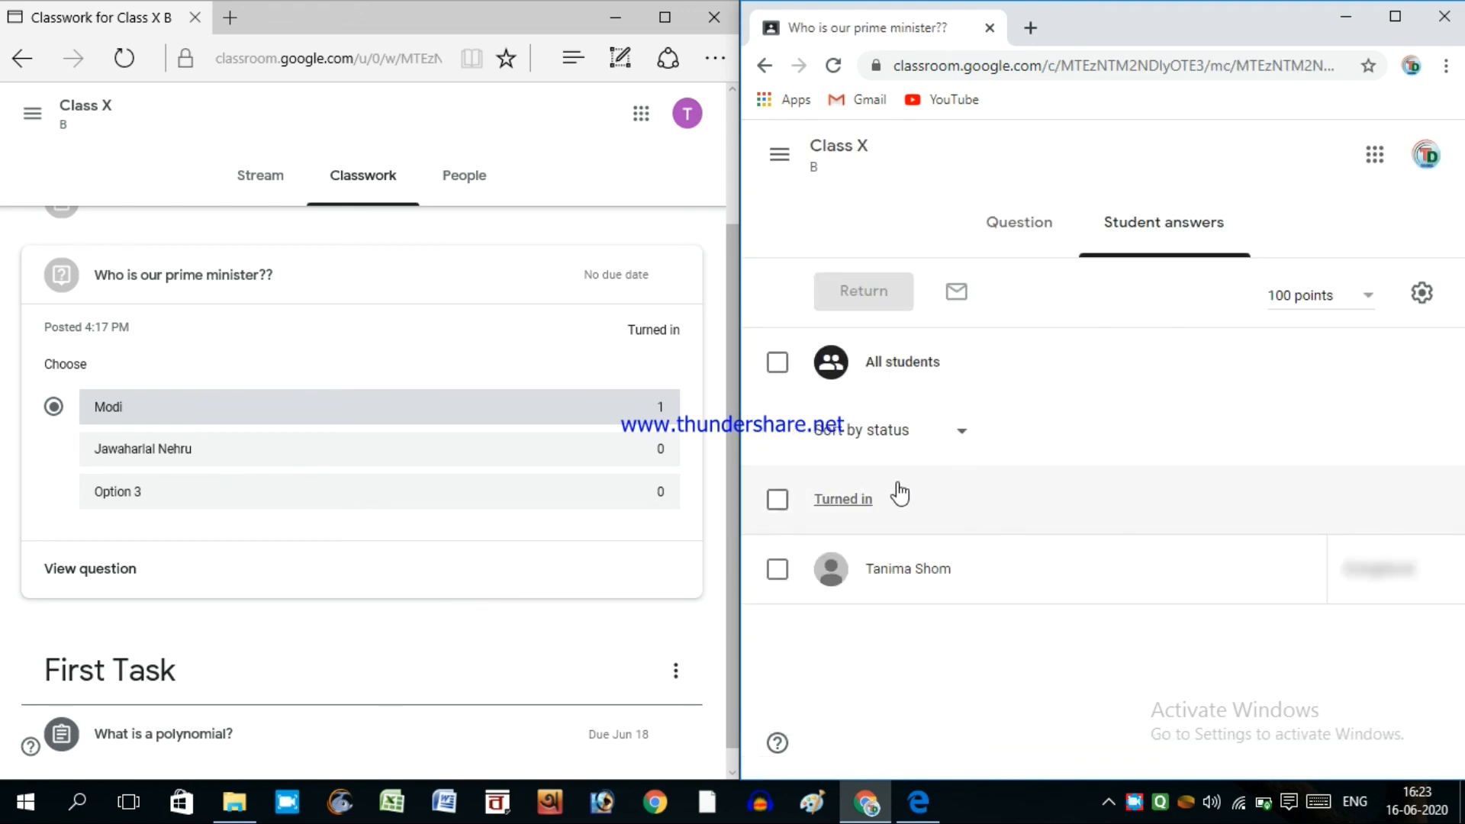
pyautogui.click(1371, 572)
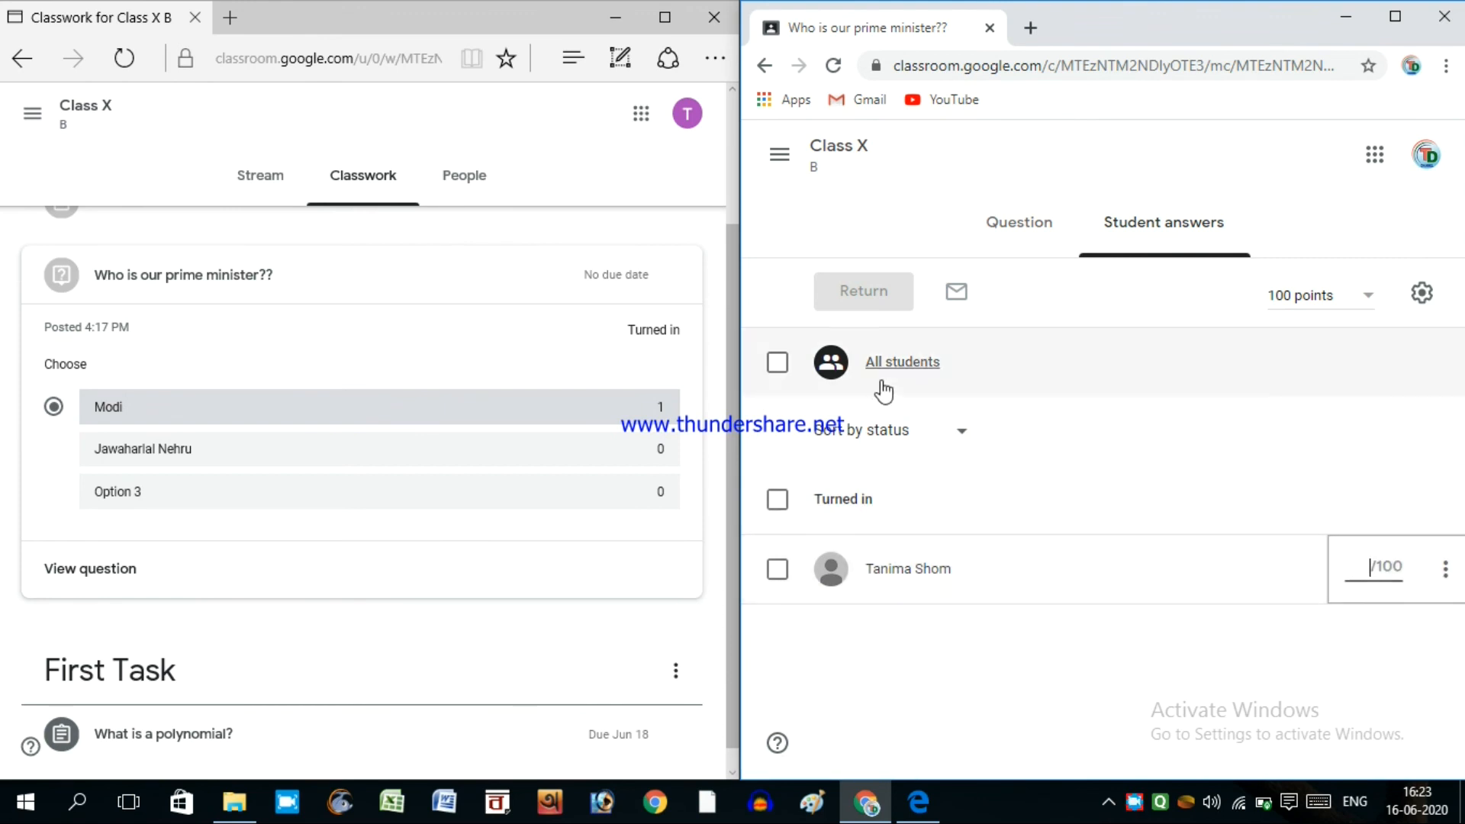
pyautogui.click(764, 65)
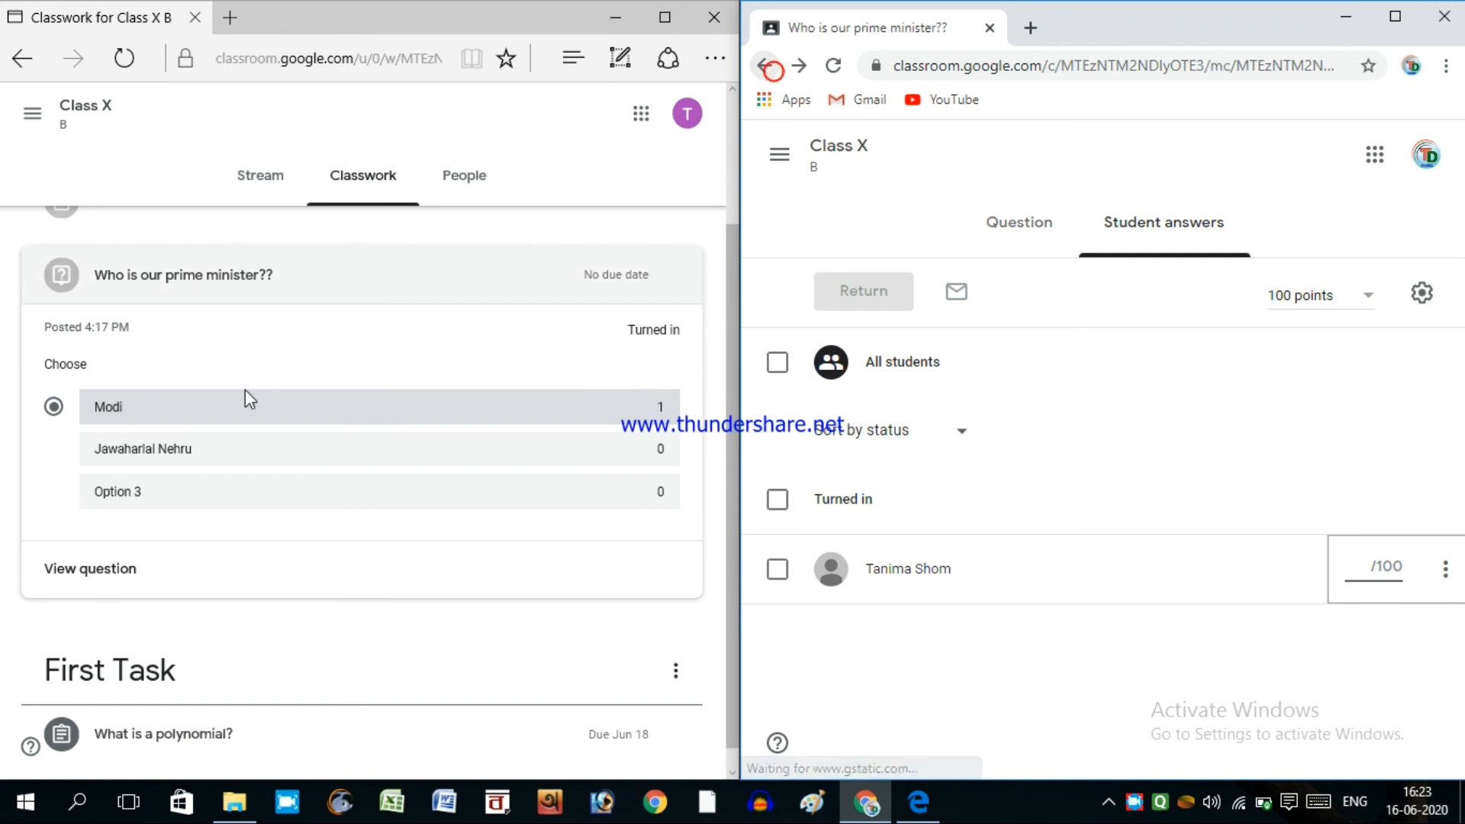
# In the student's window, expand the material "Solution of 1.5" and view the class's people list.
pyautogui.scroll(3, 175, 320)
pyautogui.click(190, 381)
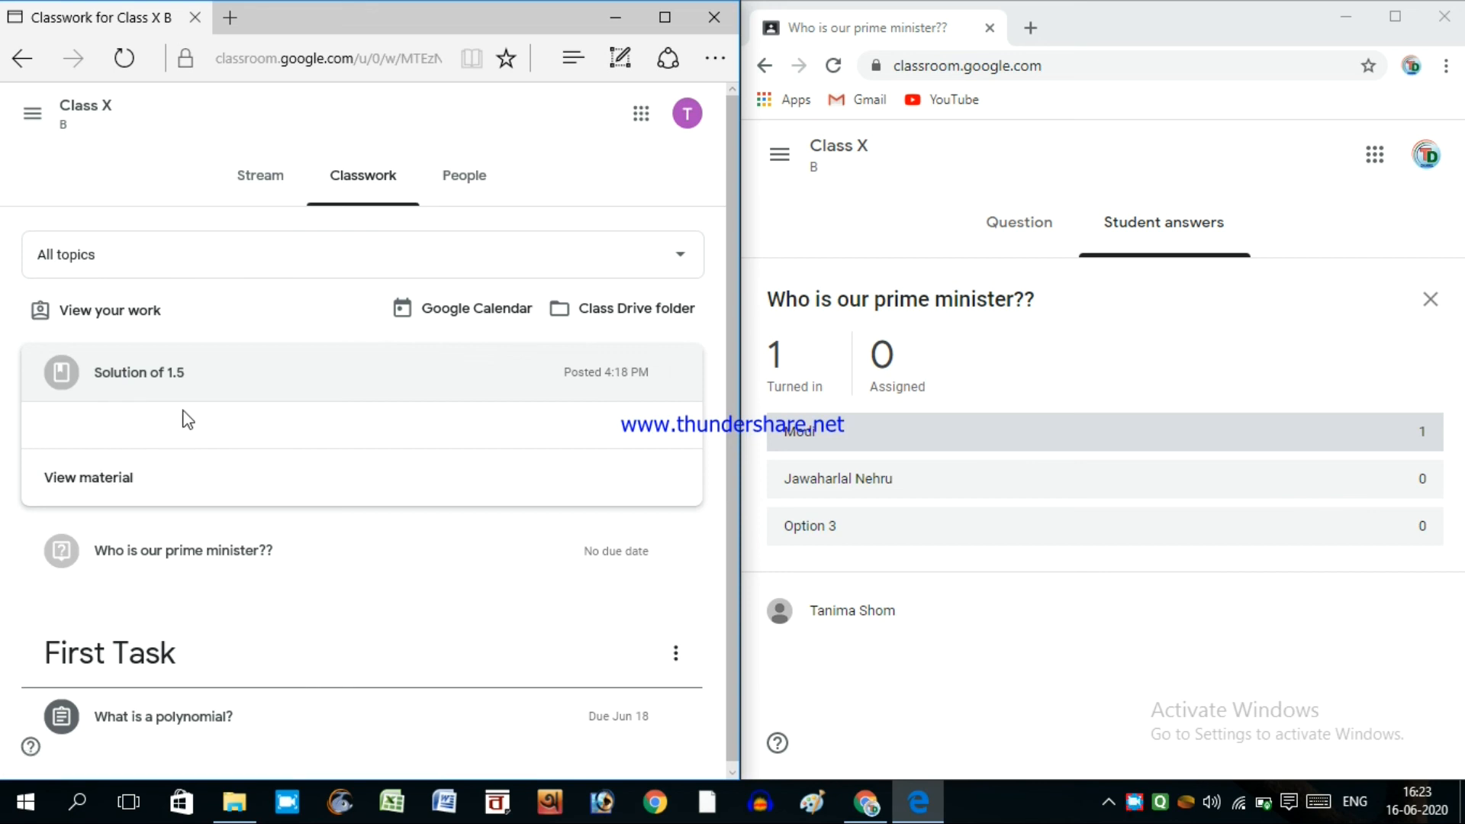
pyautogui.click(457, 183)
# Post the message "Hi" to the class stream from the student's account.
pyautogui.click(275, 183)
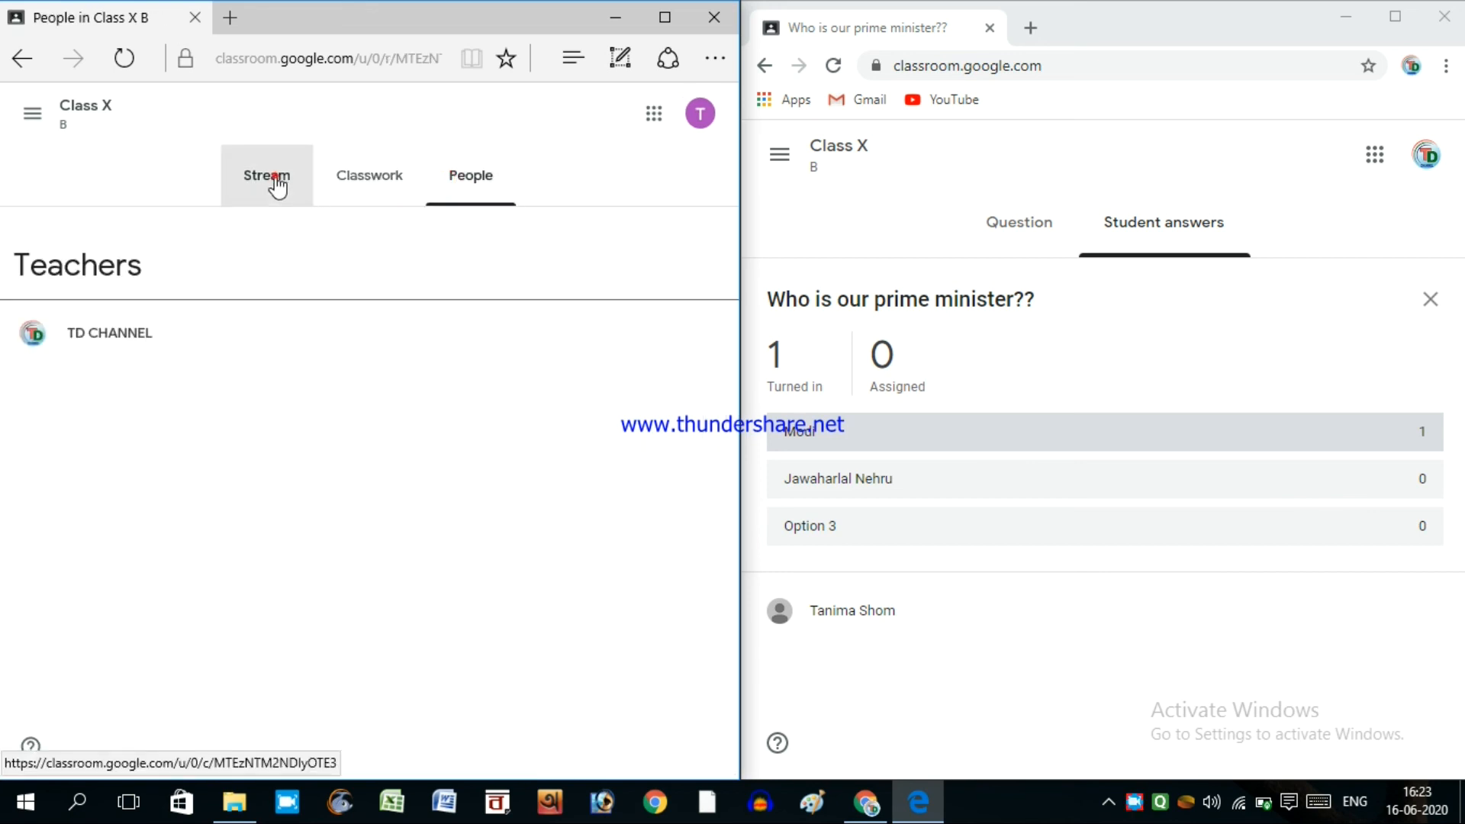
pyautogui.scroll(-4, 216, 438)
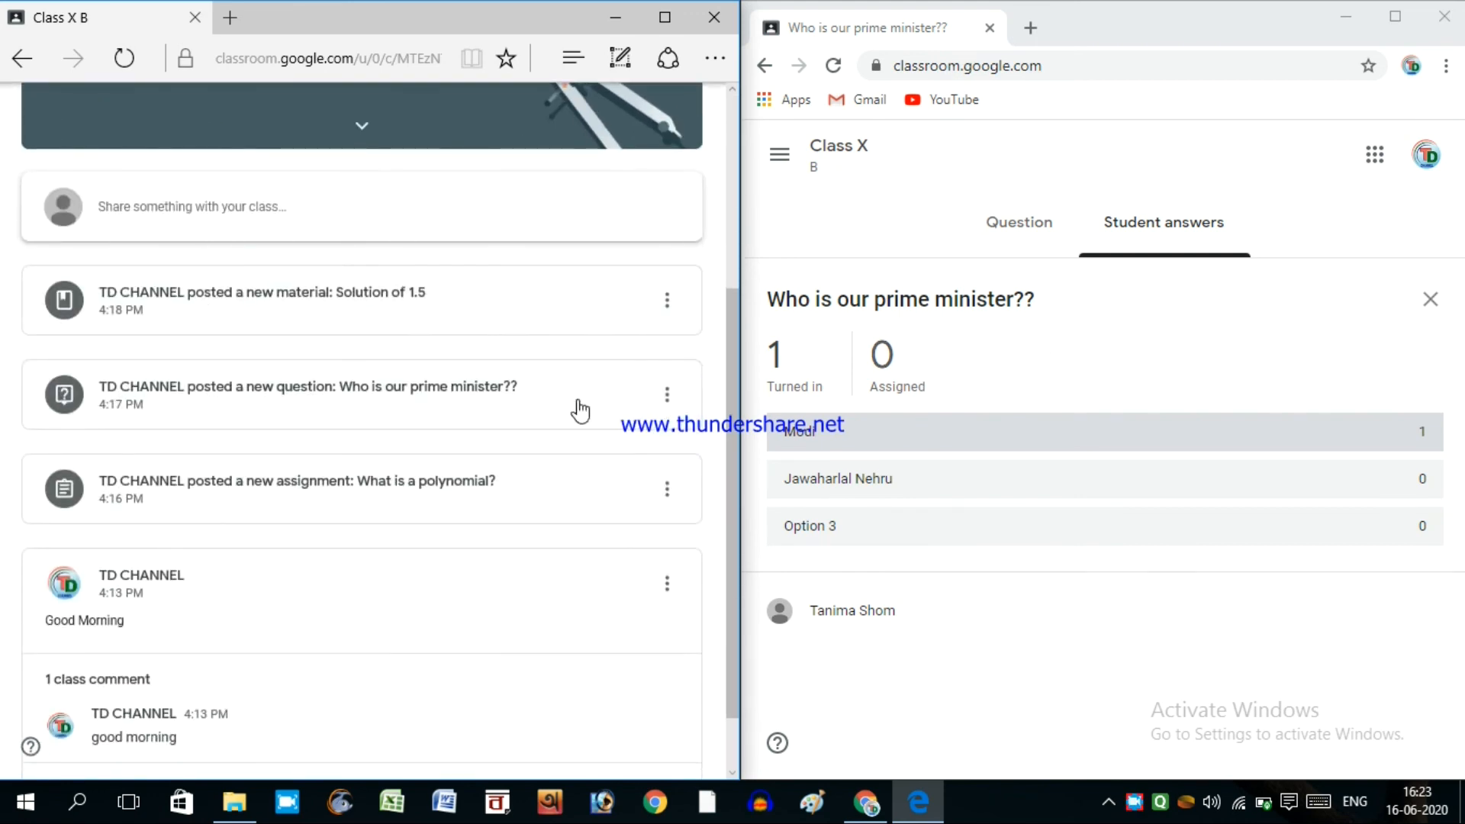
pyautogui.click(213, 229)
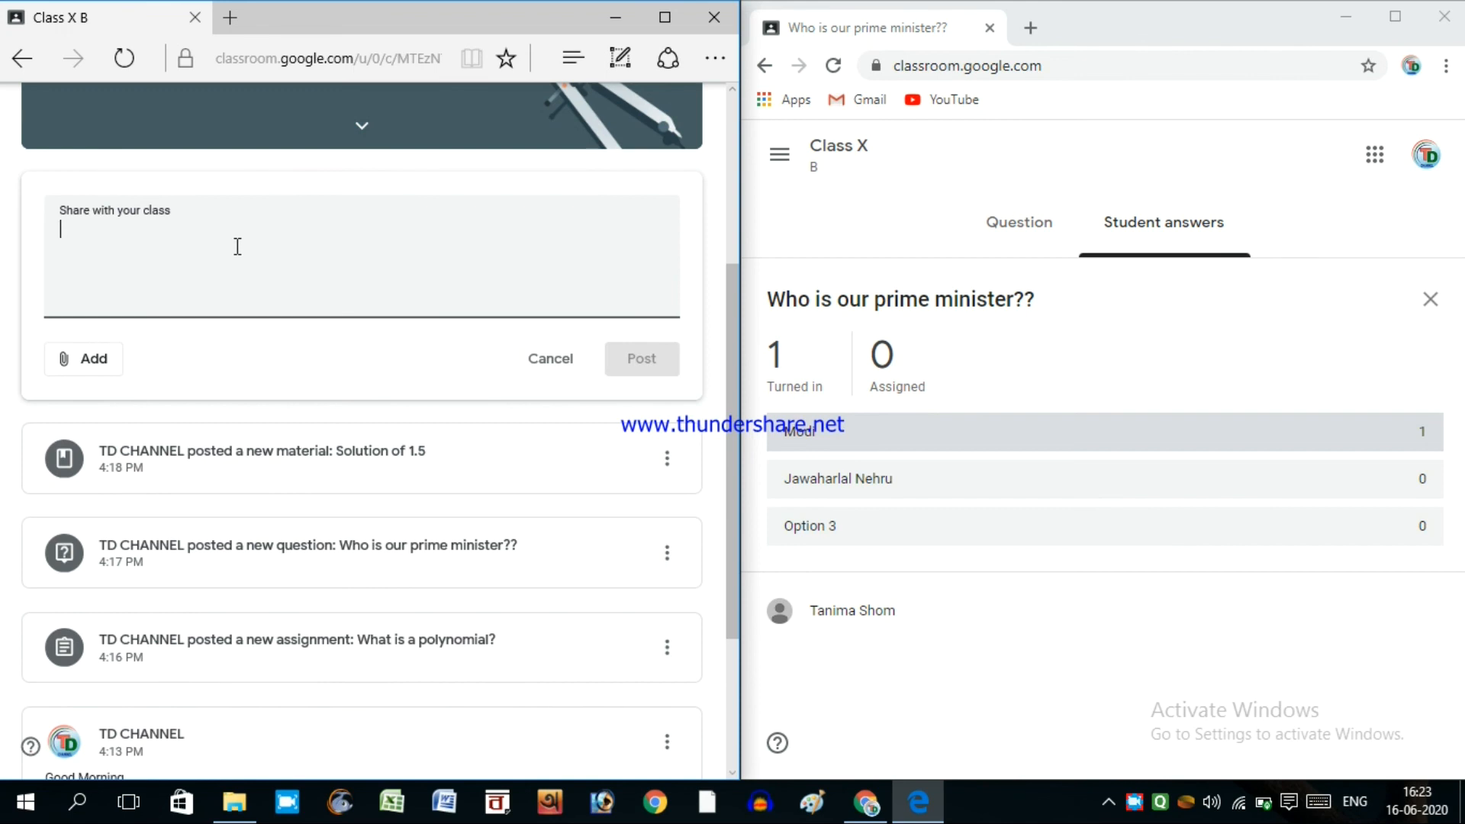
pyautogui.write('Hi')
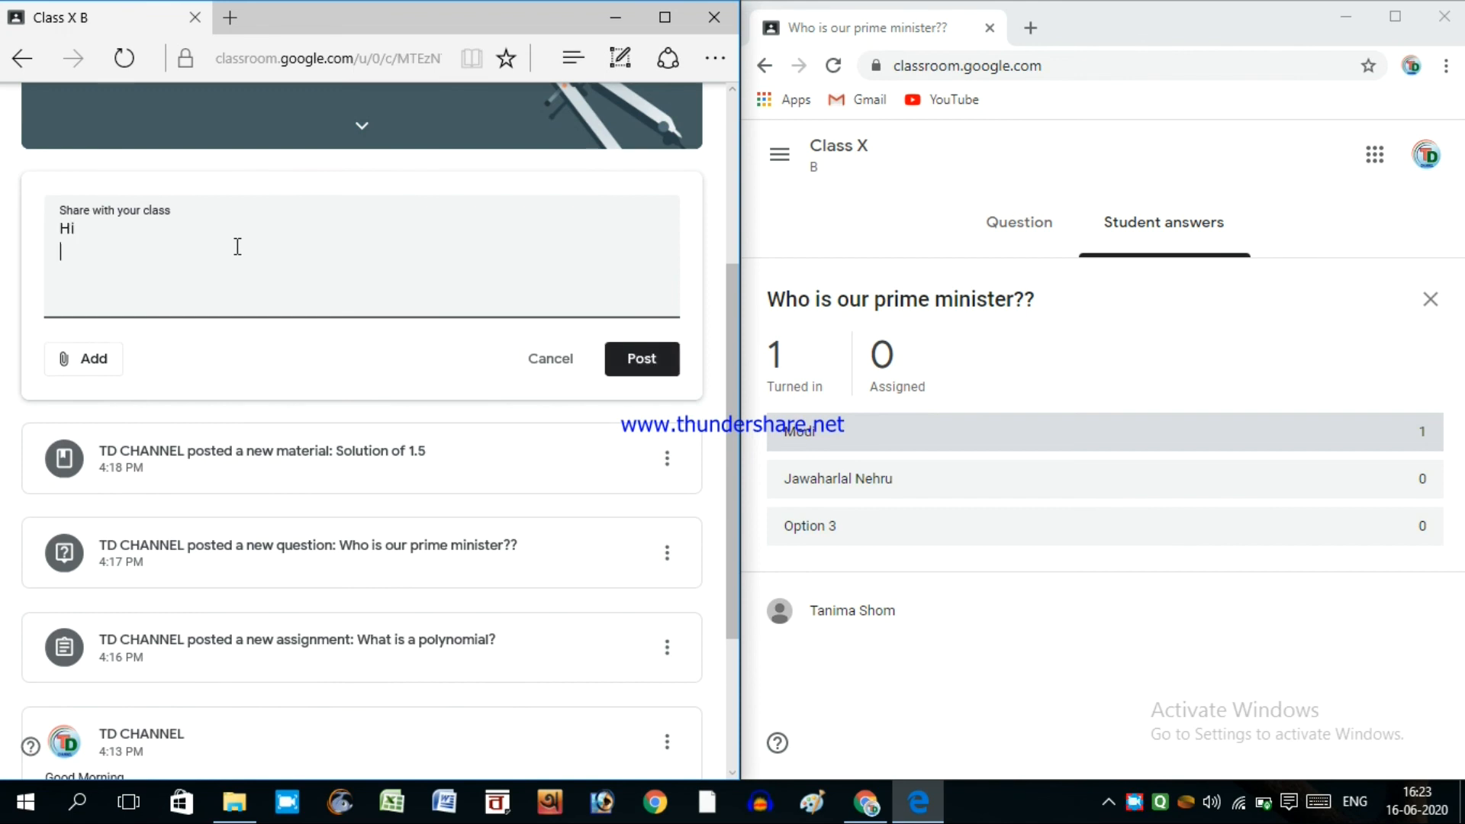
pyautogui.click(658, 361)
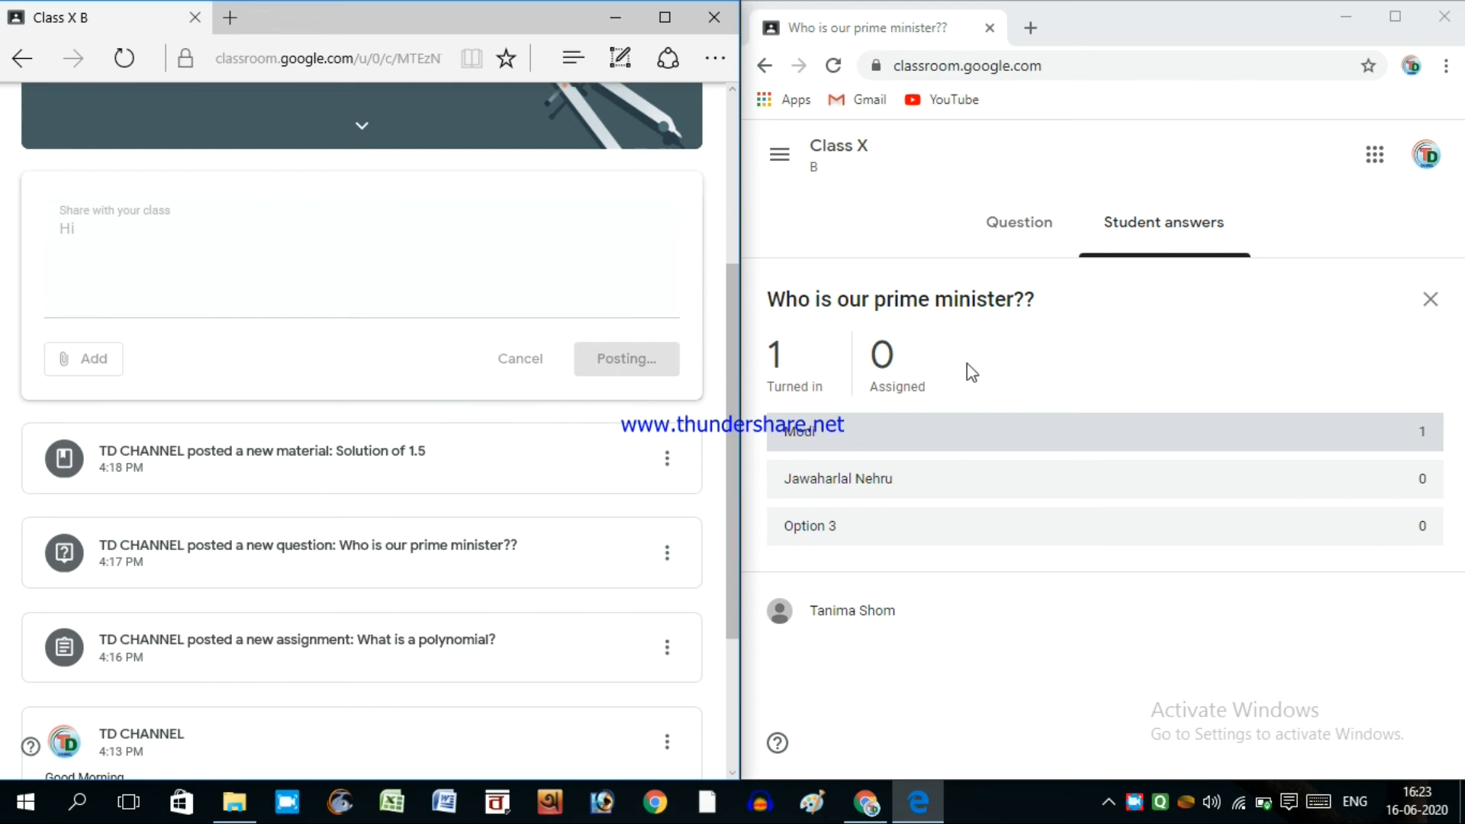
# Look over the student's stream, from the class banner and the new post to the teacher's earlier posts and comments.
pyautogui.scroll(3, 464, 374)
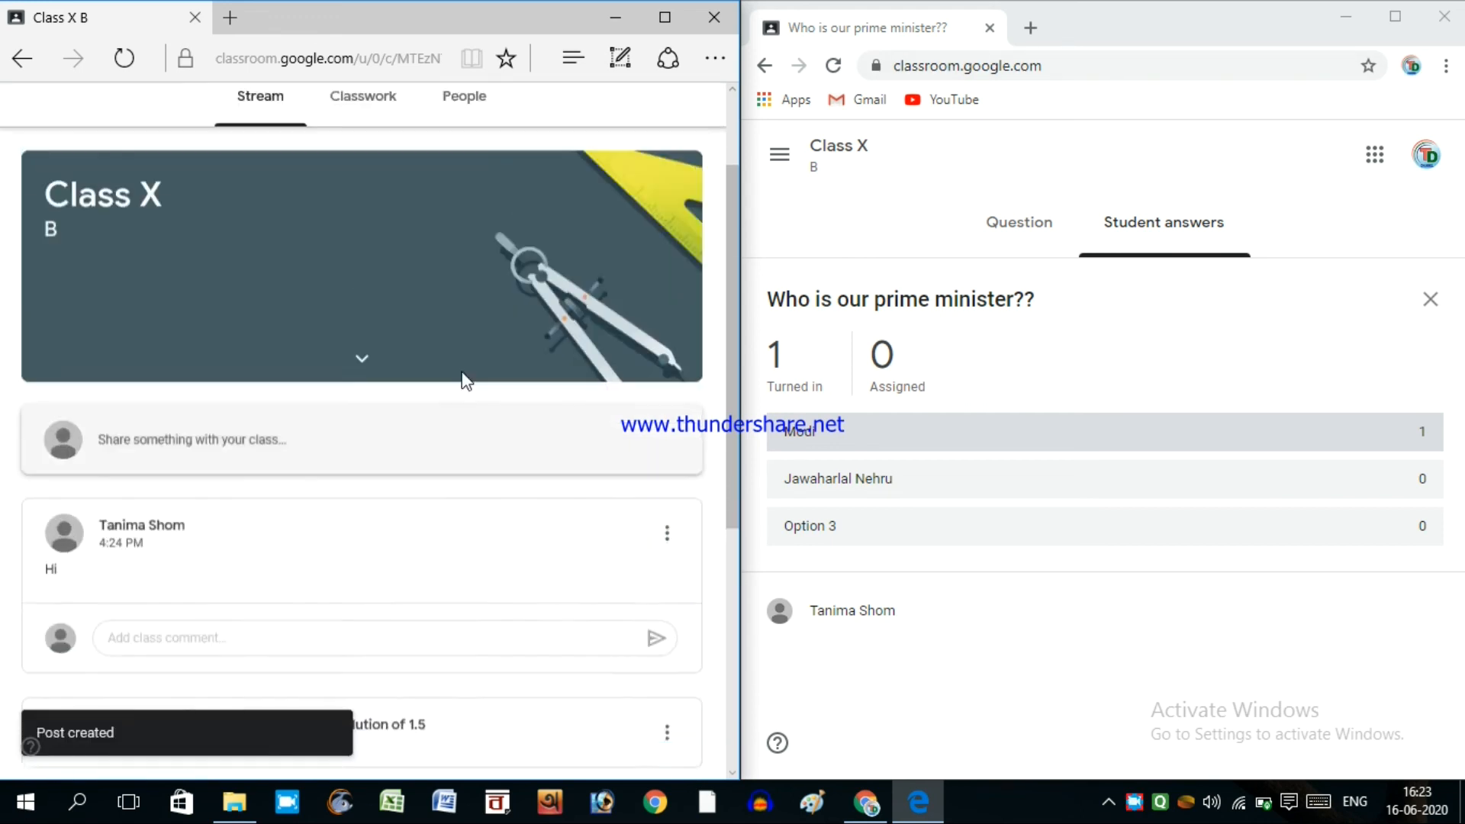
pyautogui.scroll(2, 382, 324)
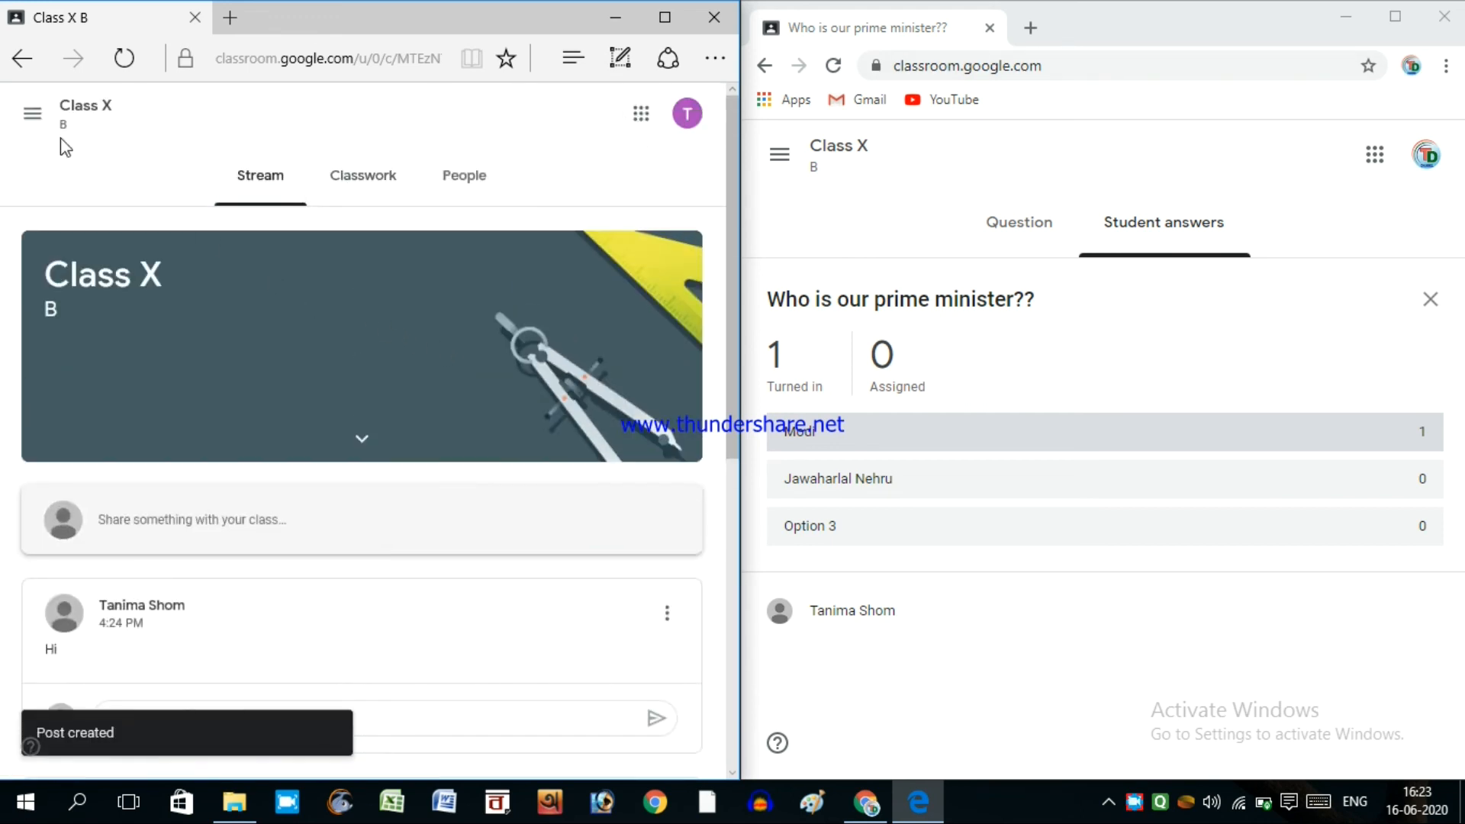
pyautogui.scroll(-5, 255, 508)
pyautogui.scroll(2, 330, 190)
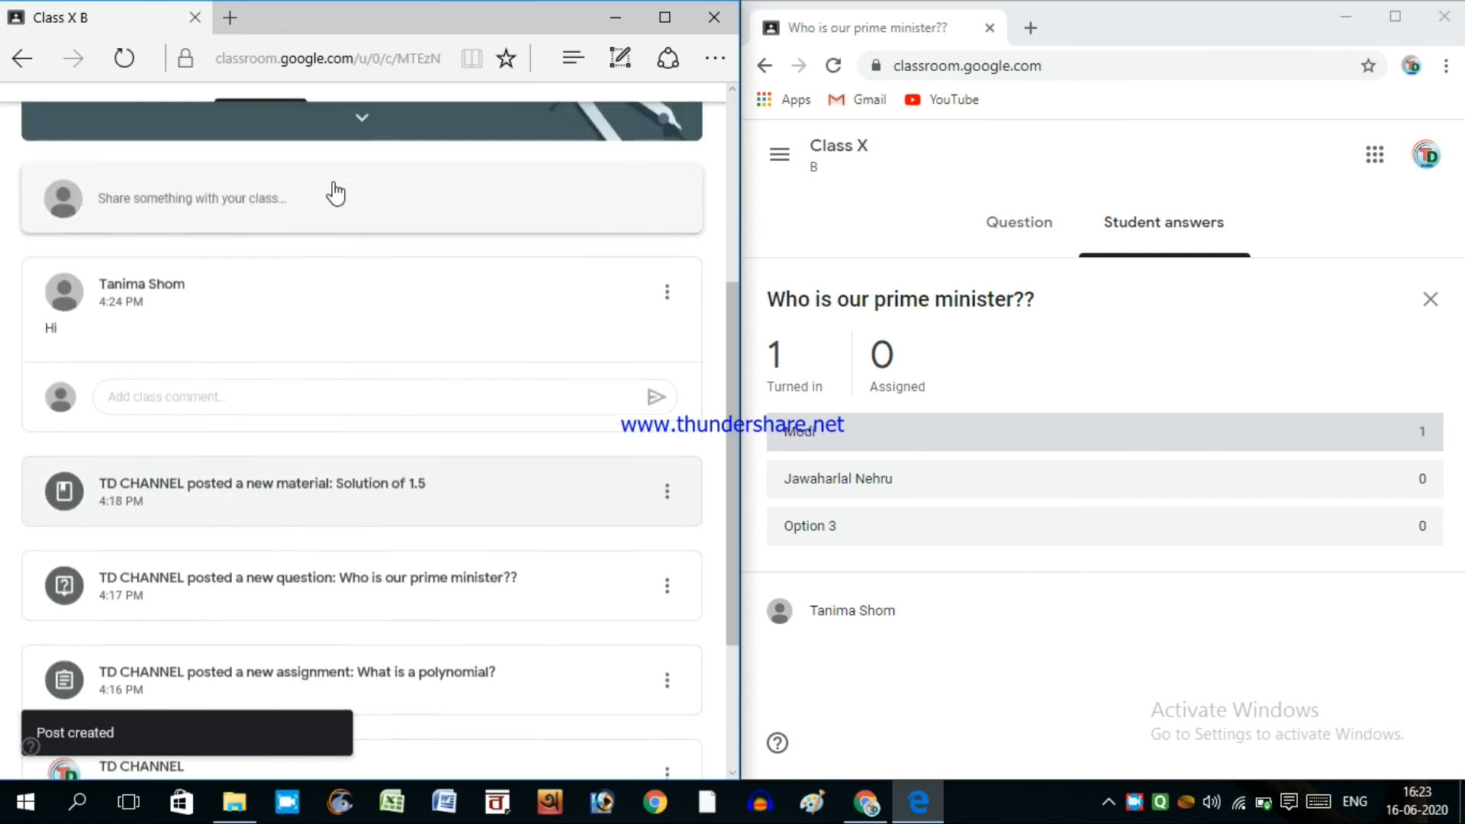
pyautogui.scroll(-2, 342, 410)
pyautogui.scroll(-3, 342, 410)
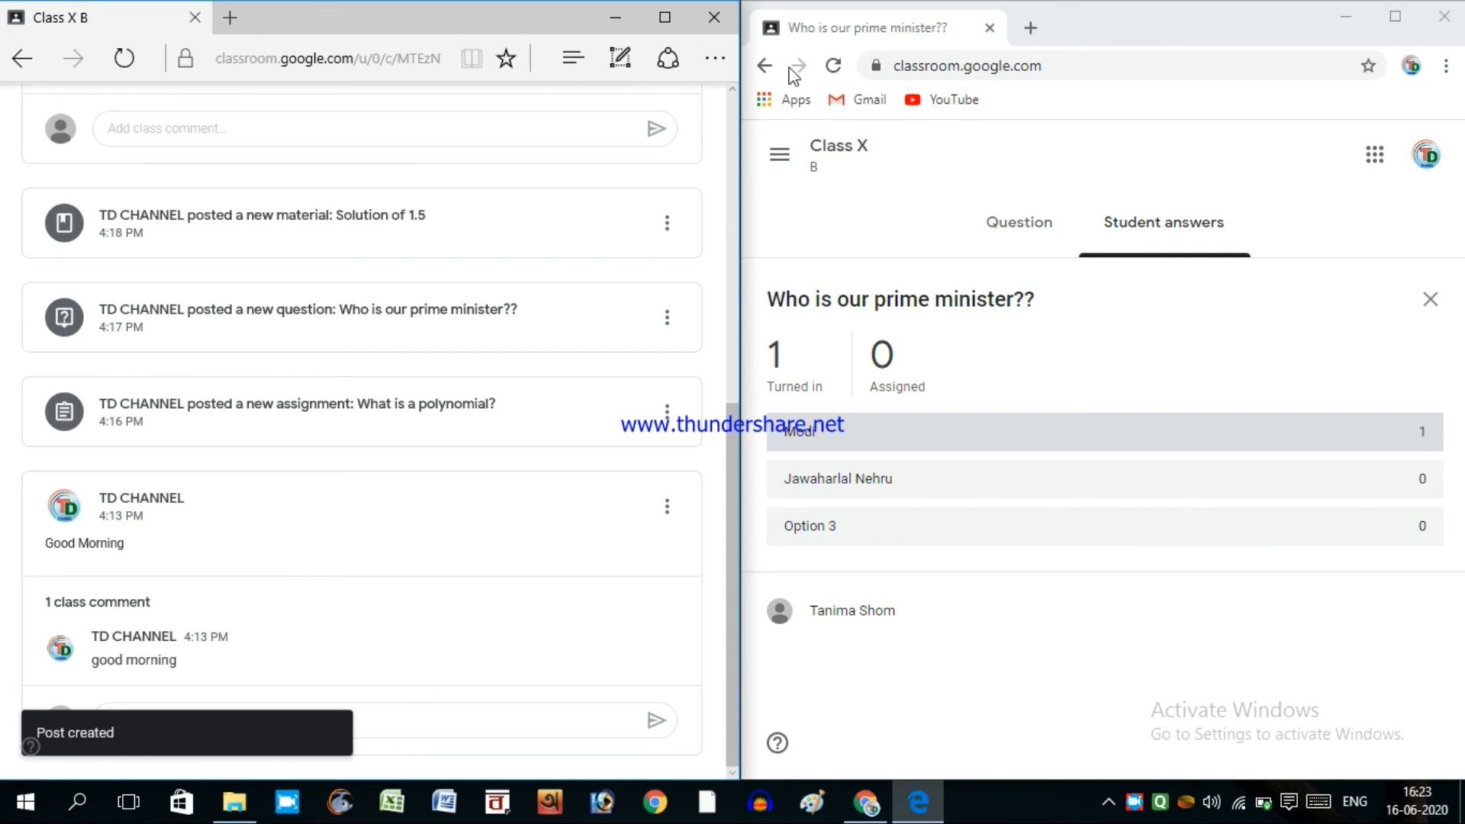
pyautogui.click(766, 65)
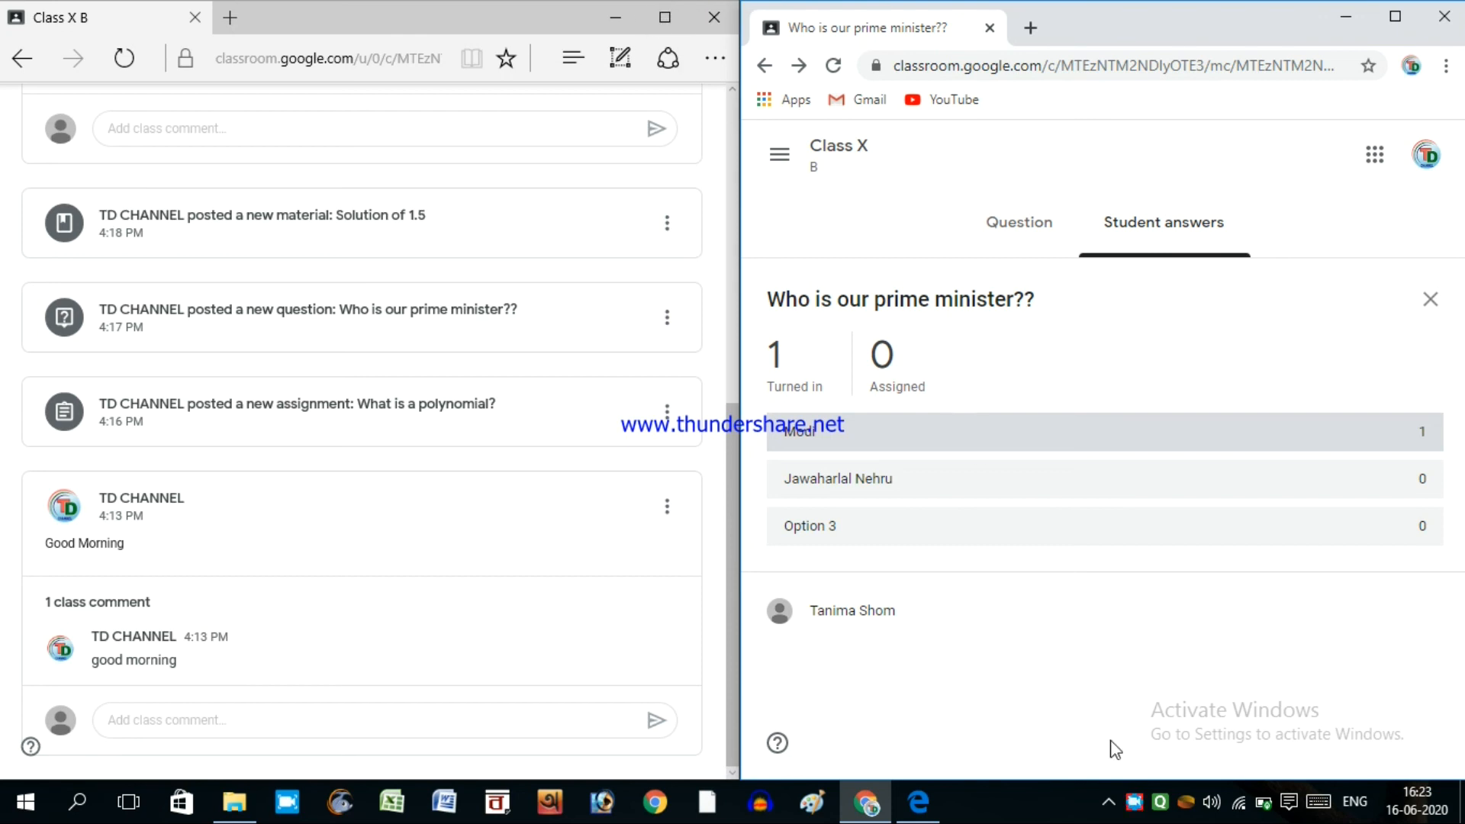
pyautogui.click(1133, 811)
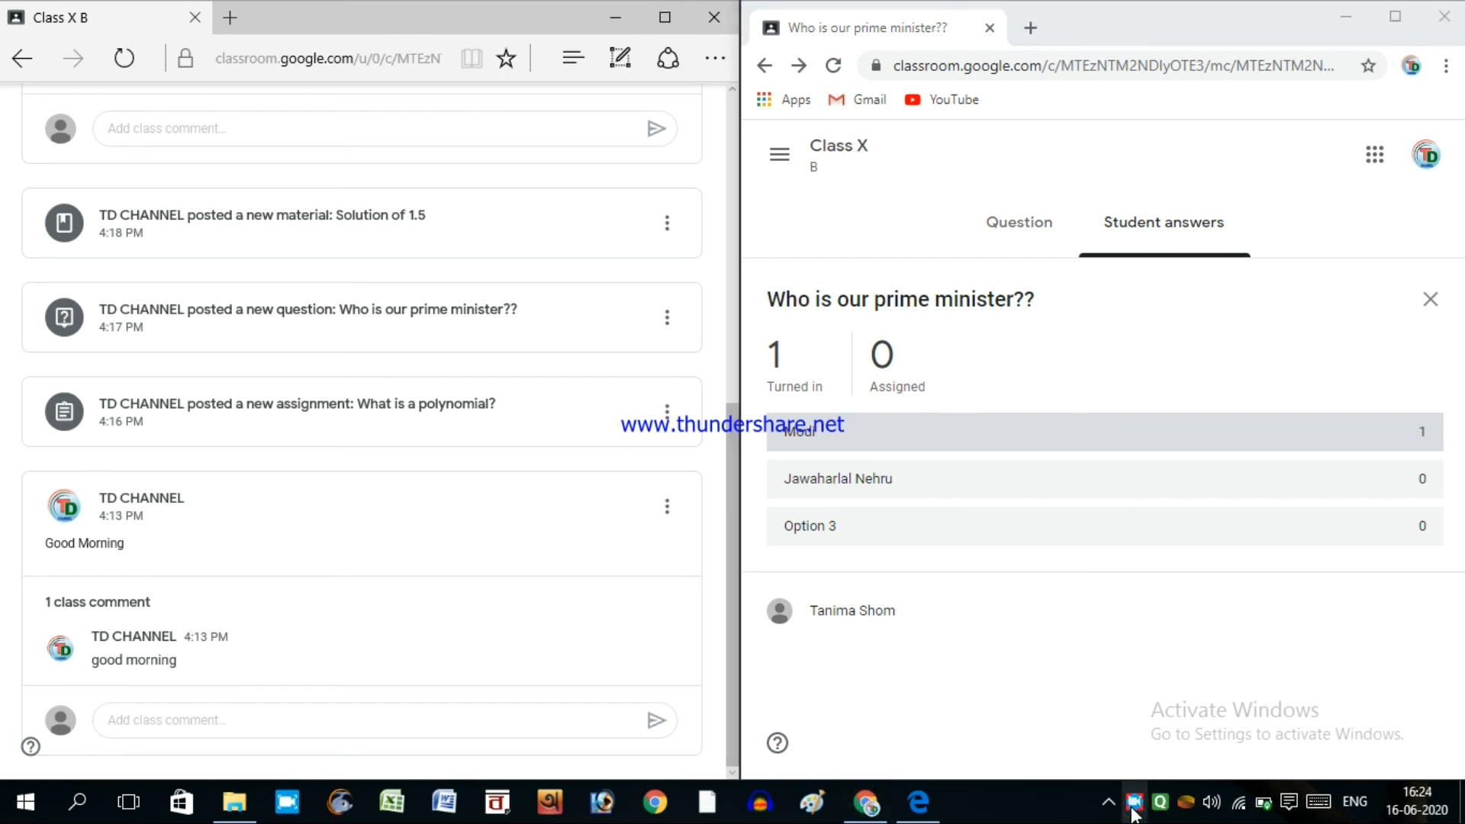